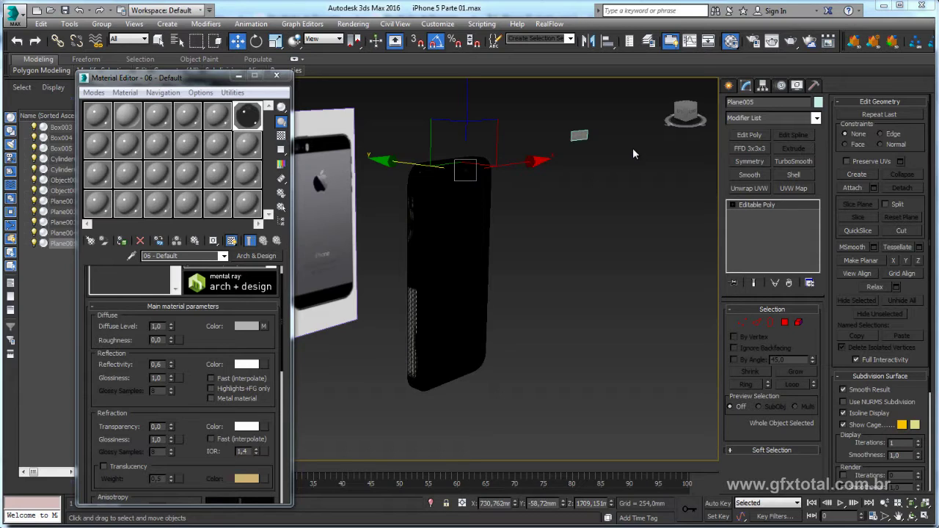
# - Close the Material Editor, switch to wireframe and select Plane002 near the phone
pyautogui.click(276, 77)
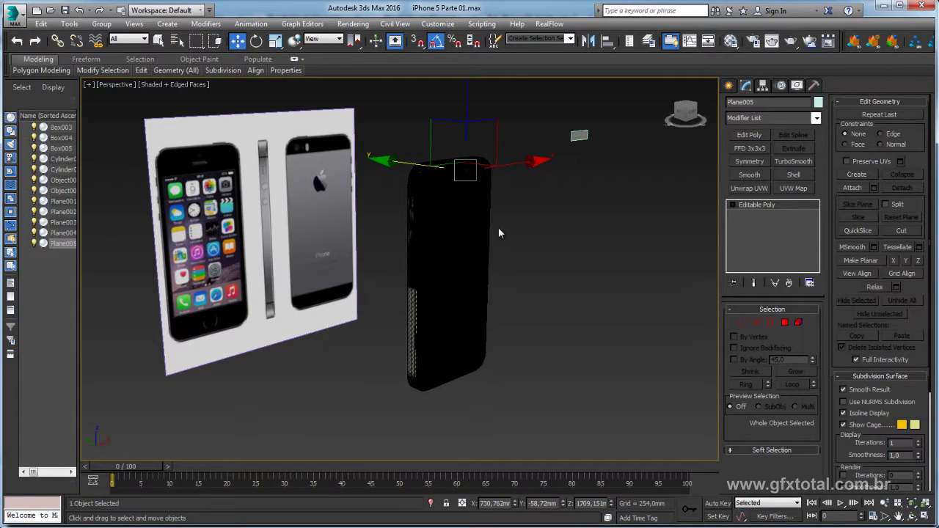
pyautogui.scroll(2, 444, 203)
pyautogui.scroll(3, 489, 140)
pyautogui.scroll(3, 497, 159)
pyautogui.moveTo(496, 159)
pyautogui.mouseDown(button='middle')
pyautogui.moveTo(511, 181)
pyautogui.moveTo(452, 203)
pyautogui.moveTo(513, 232)
pyautogui.moveTo(555, 208)
pyautogui.moveTo(551, 262)
pyautogui.moveTo(593, 254)
pyautogui.moveTo(484, 278)
pyautogui.mouseUp(button='middle')
pyautogui.press('F3')
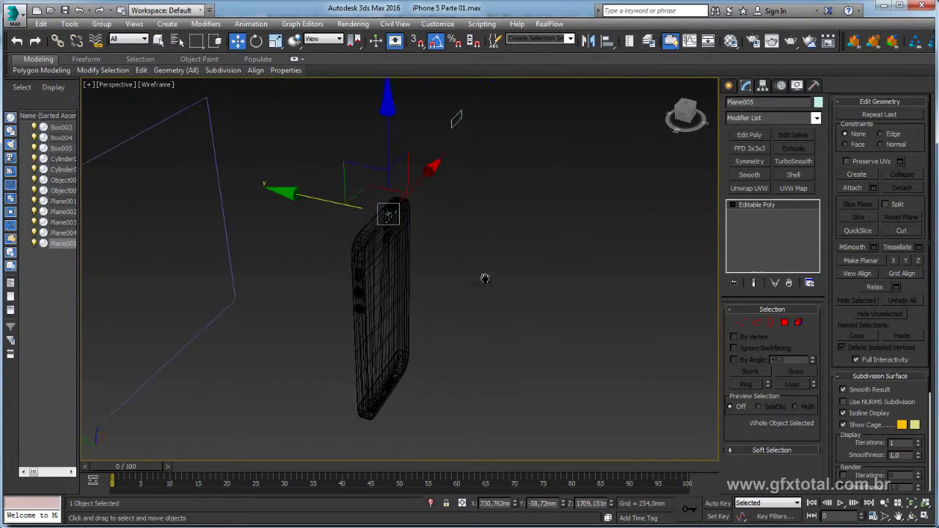
pyautogui.click(455, 120)
# - Return to shaded view and window-select the phone's four objects
pyautogui.moveTo(505, 166)
pyautogui.keyDown('alt'); pyautogui.mouseDown(button='middle')
pyautogui.moveTo(446, 157)
pyautogui.moveTo(342, 246)
pyautogui.mouseUp(button='middle'); pyautogui.keyUp('alt')
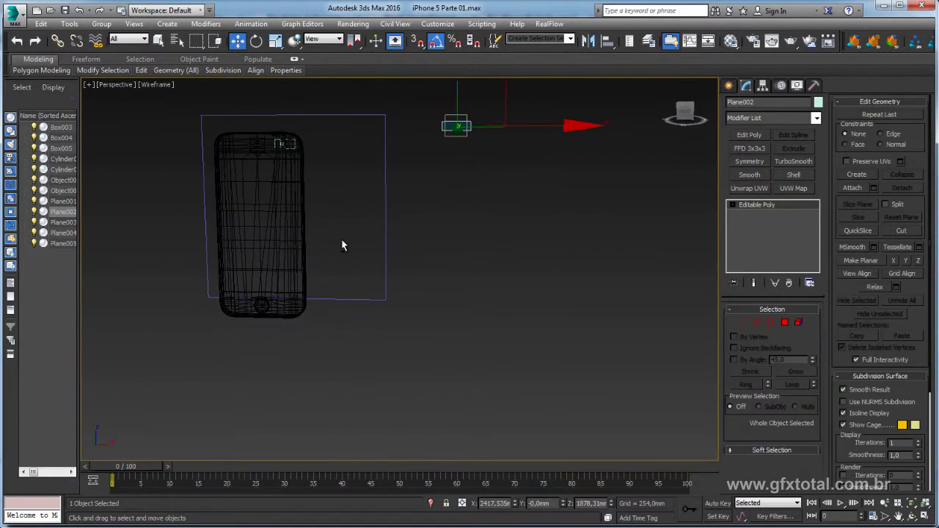
pyautogui.scroll(3, 279, 323)
pyautogui.scroll(3, 392, 325)
pyautogui.scroll(2, 388, 309)
pyautogui.moveTo(388, 308)
pyautogui.keyDown('alt'); pyautogui.mouseDown(button='middle')
pyautogui.moveTo(388, 233)
pyautogui.moveTo(424, 292)
pyautogui.moveTo(365, 278)
pyautogui.moveTo(347, 237)
pyautogui.moveTo(434, 169)
pyautogui.moveTo(440, 253)
pyautogui.moveTo(389, 179)
pyautogui.mouseUp(button='middle'); pyautogui.keyUp('alt')
pyautogui.press('F3')
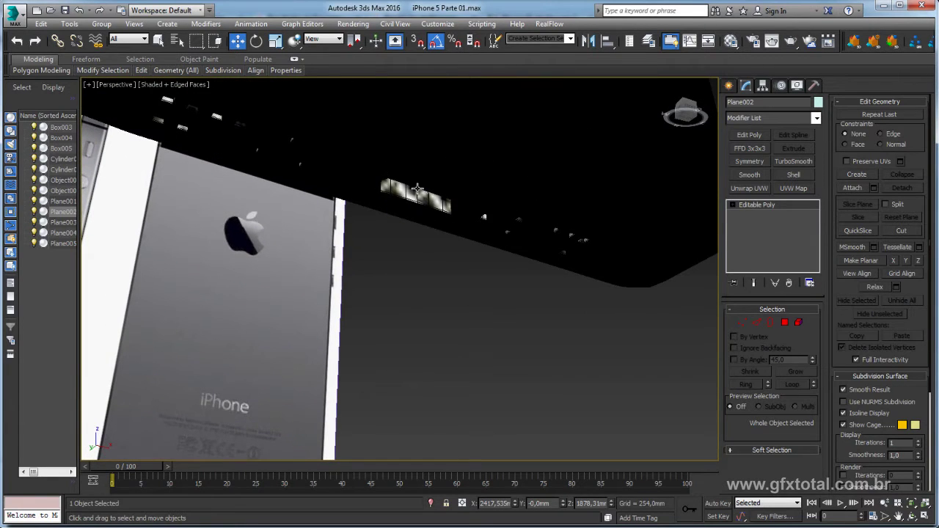
pyautogui.scroll(-5, 416, 190)
pyautogui.scroll(-3, 480, 212)
pyautogui.moveTo(480, 212)
pyautogui.keyDown('alt'); pyautogui.mouseDown(button='middle')
pyautogui.moveTo(479, 271)
pyautogui.moveTo(545, 372)
pyautogui.mouseUp(button='middle'); pyautogui.keyUp('alt')
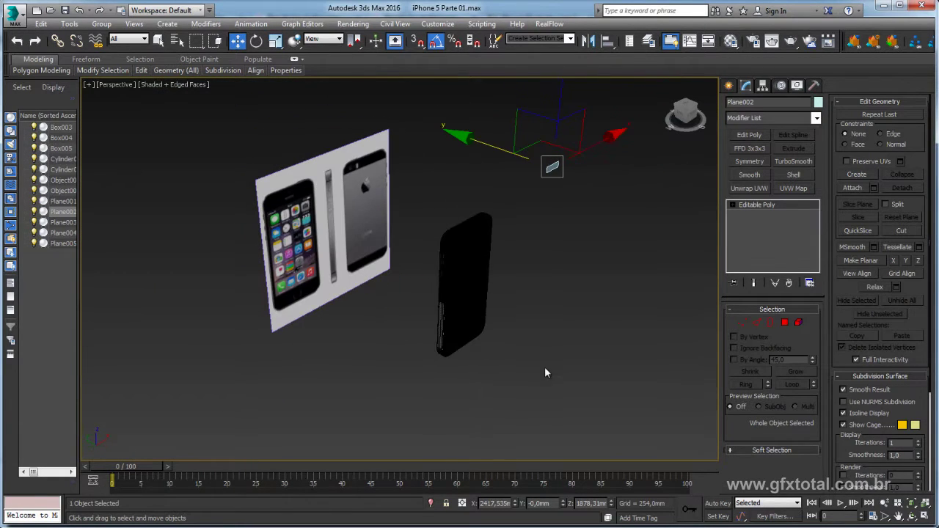
pyautogui.moveTo(545, 373); pyautogui.dragTo(420, 279)
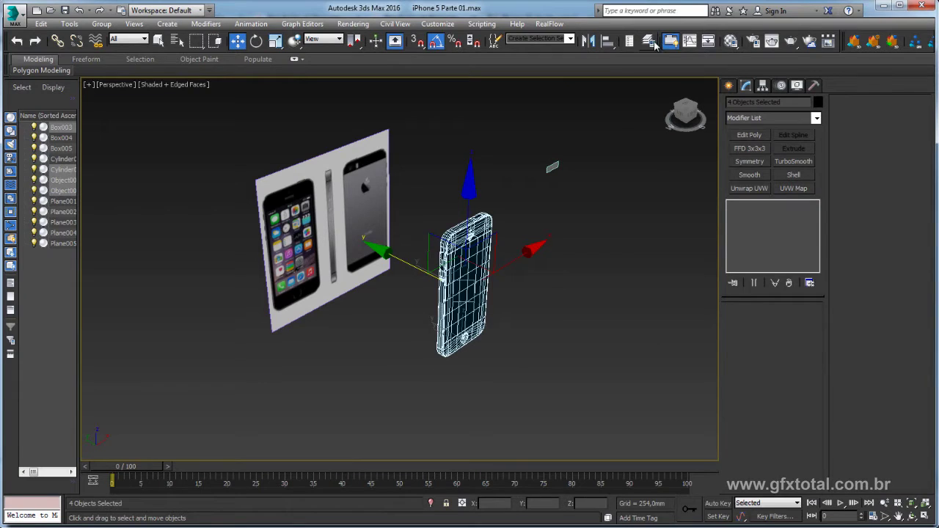
# - Assign the 05 - Default material to the phone and reset its Reflectivity to 0
pyautogui.click(730, 41)
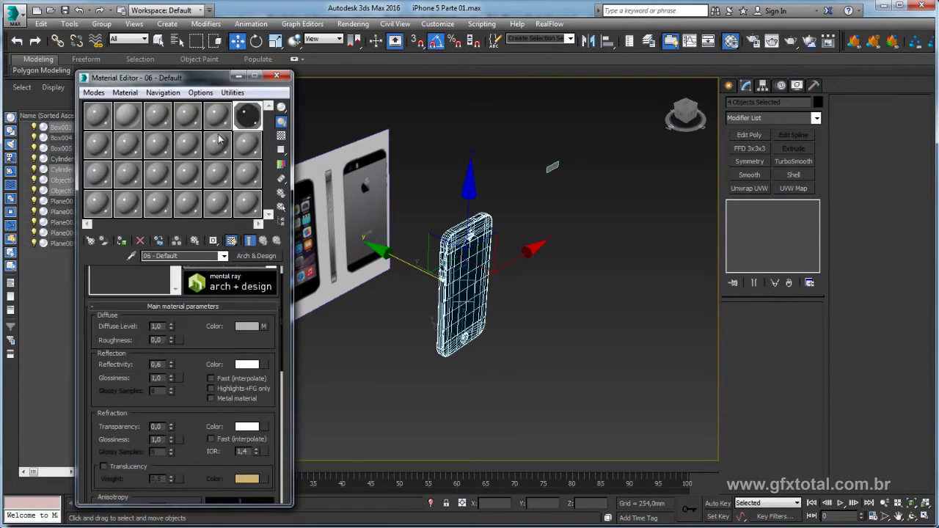
pyautogui.click(121, 241)
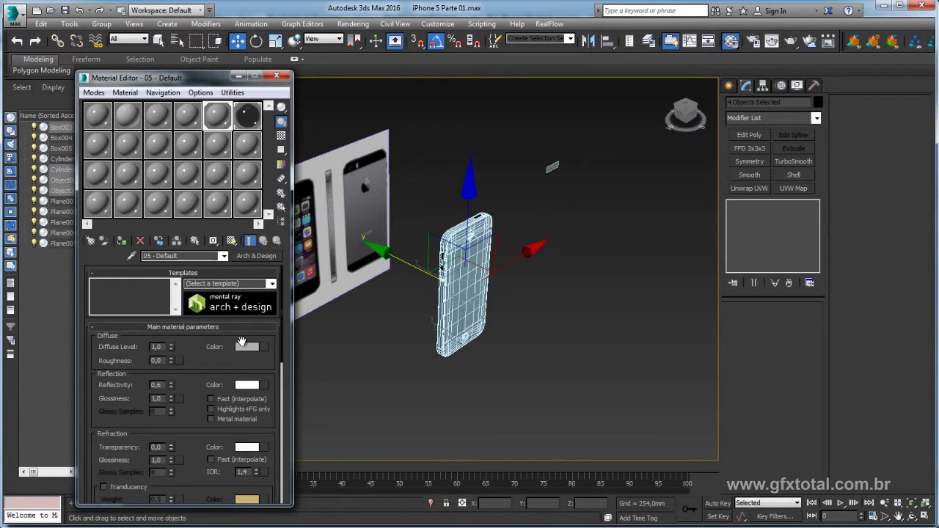
pyautogui.rightClick(170, 385)
# - Select Plane002 and move it down to the phone's bottom edge
pyautogui.click(411, 308)
pyautogui.moveTo(411, 308)
pyautogui.keyDown('alt'); pyautogui.mouseDown(button='middle')
pyautogui.moveTo(527, 295)
pyautogui.moveTo(558, 279)
pyautogui.moveTo(571, 133)
pyautogui.mouseUp(button='middle'); pyautogui.keyUp('alt')
pyautogui.scroll(3, 528, 295)
pyautogui.scroll(3, 567, 278)
pyautogui.moveTo(641, 164); pyautogui.dragTo(696, 203)
pyautogui.moveTo(696, 203)
pyautogui.keyDown('alt'); pyautogui.mouseDown(button='middle')
pyautogui.moveTo(675, 204)
pyautogui.moveTo(688, 159)
pyautogui.moveTo(598, 164)
pyautogui.mouseUp(button='middle'); pyautogui.keyUp('alt')
pyautogui.moveTo(643, 160)
pyautogui.mouseDown()
pyautogui.moveTo(613, 253)
pyautogui.moveTo(372, 392)
pyautogui.moveTo(360, 429)
pyautogui.mouseUp()
pyautogui.scroll(5, 399, 387)
pyautogui.keyDown('alt'); pyautogui.moveTo(398, 387); pyautogui.dragTo(408, 339, button='middle'); pyautogui.keyUp('alt')
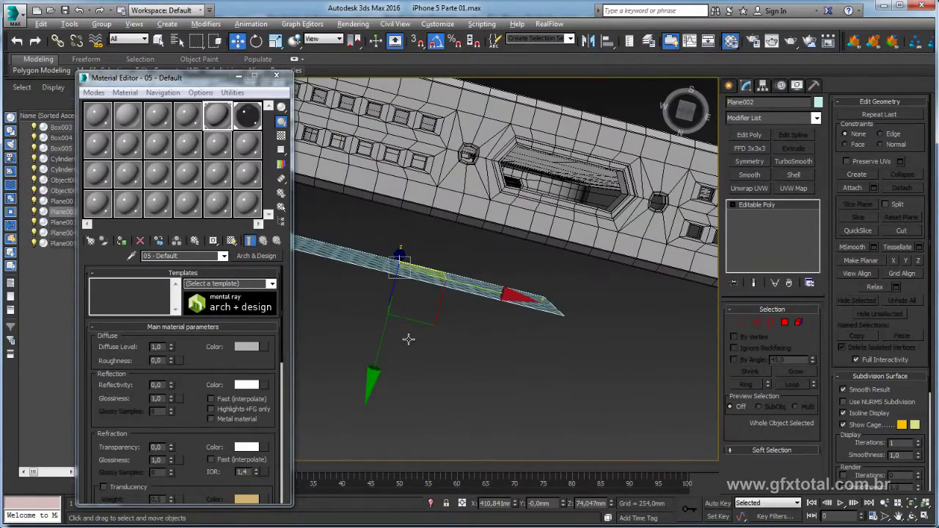
# - Rotate Plane002 90° face-up, scale it down and move it into the bottom recess
pyautogui.press('e')
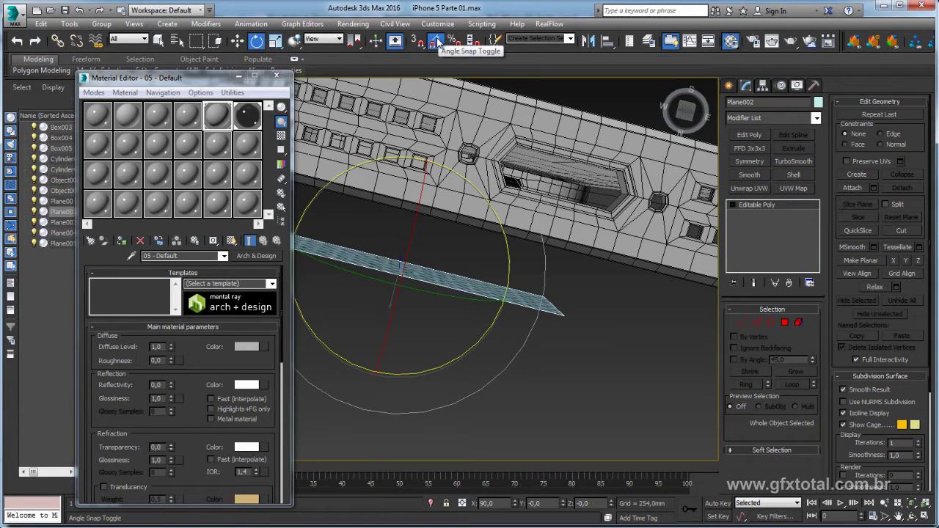
pyautogui.moveTo(423, 185)
pyautogui.mouseDown()
pyautogui.moveTo(388, 306)
pyautogui.moveTo(580, 227)
pyautogui.mouseUp()
pyautogui.press('w')
pyautogui.press('e')
pyautogui.press('r')
pyautogui.press('w')
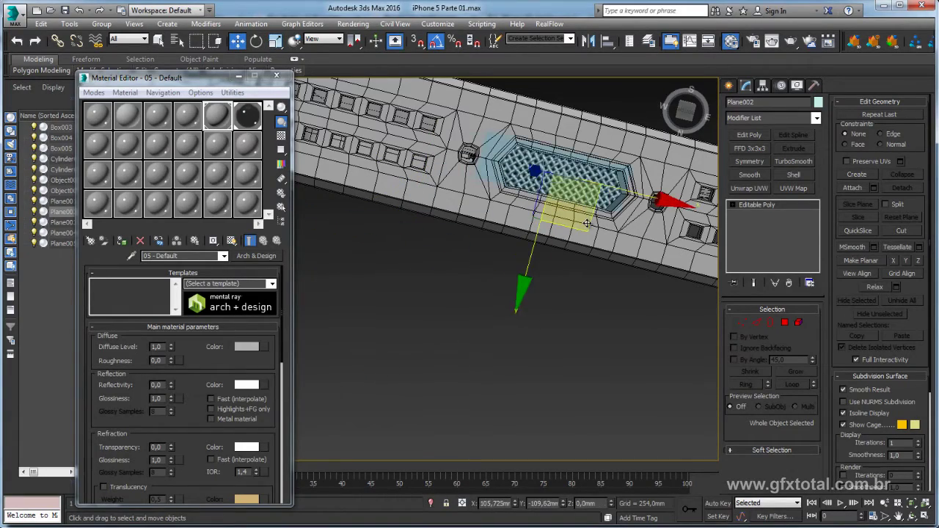
pyautogui.keyDown('alt'); pyautogui.moveTo(598, 220); pyautogui.dragTo(598, 263, button='middle'); pyautogui.keyUp('alt')
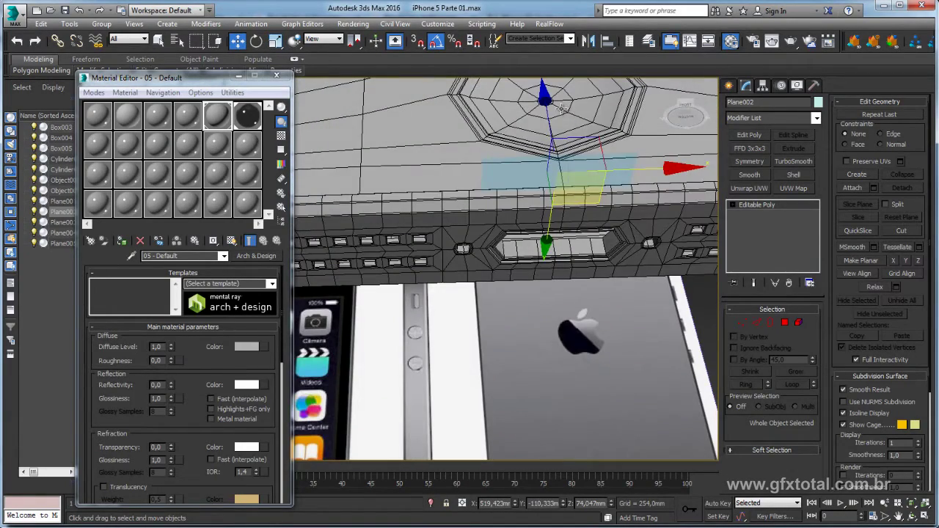
# - Check the grille plane in wireframe and lower it slightly into the recess
pyautogui.press('F3')
pyautogui.keyDown('alt'); pyautogui.moveTo(547, 134); pyautogui.dragTo(602, 220, button='middle'); pyautogui.keyUp('alt')
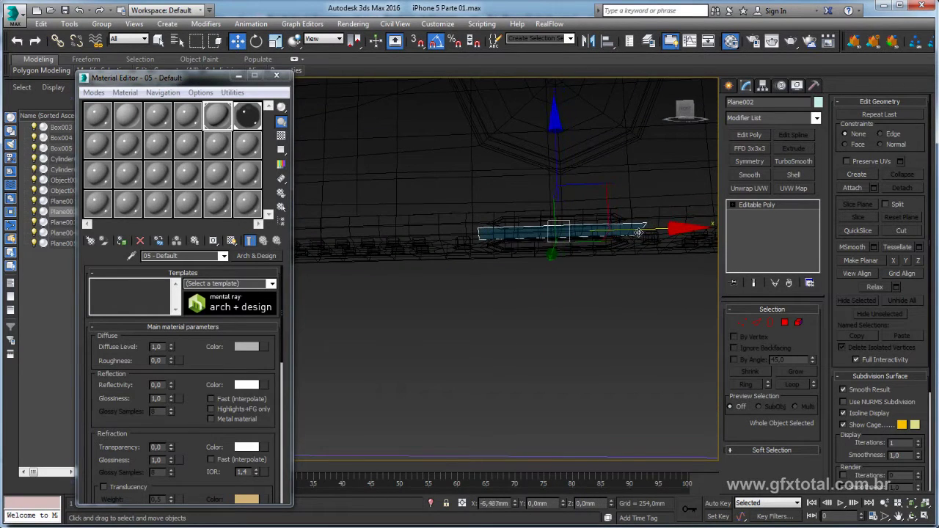
pyautogui.moveTo(616, 233)
pyautogui.keyDown('alt'); pyautogui.mouseDown(button='middle')
pyautogui.moveTo(603, 238)
pyautogui.moveTo(602, 220)
pyautogui.mouseUp(button='middle'); pyautogui.keyUp('alt')
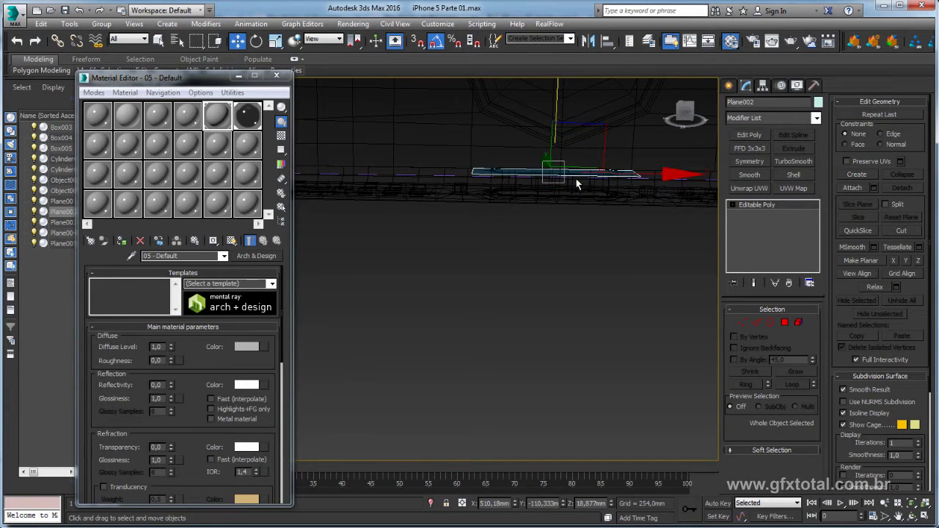
pyautogui.moveTo(577, 182)
pyautogui.keyDown('alt'); pyautogui.mouseDown(button='middle')
pyautogui.moveTo(578, 112)
pyautogui.moveTo(575, 146)
pyautogui.moveTo(573, 118)
pyautogui.mouseUp(button='middle'); pyautogui.keyUp('alt')
pyautogui.scroll(3, 575, 146)
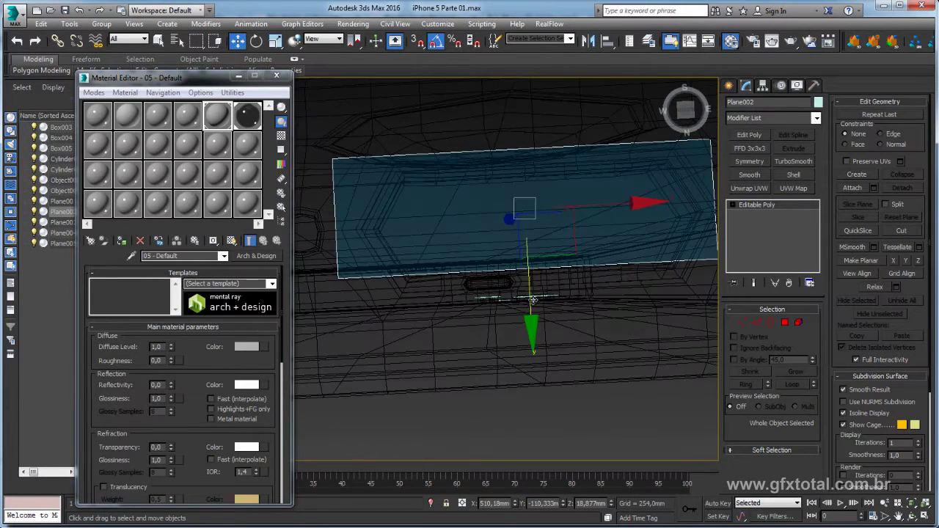
pyautogui.keyDown('alt'); pyautogui.moveTo(528, 323); pyautogui.dragTo(536, 311, button='middle'); pyautogui.keyUp('alt')
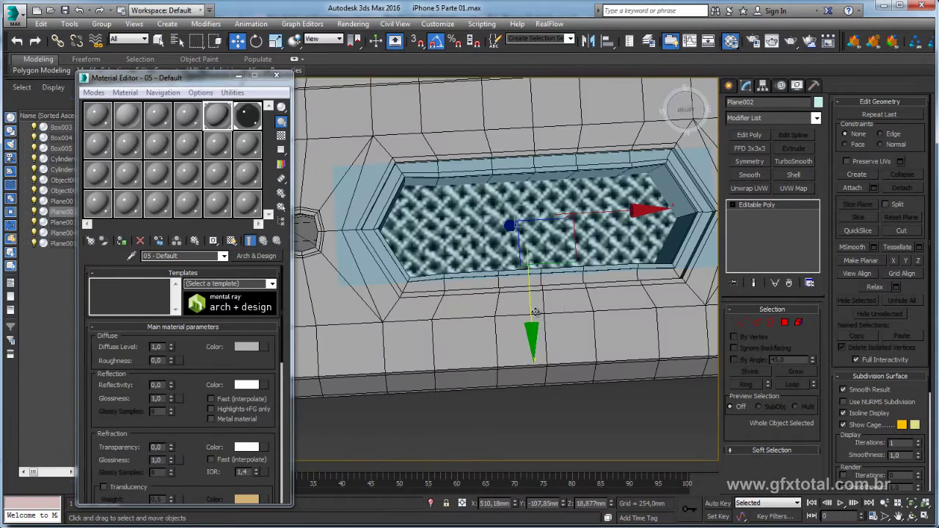
pyautogui.scroll(-5, 530, 312)
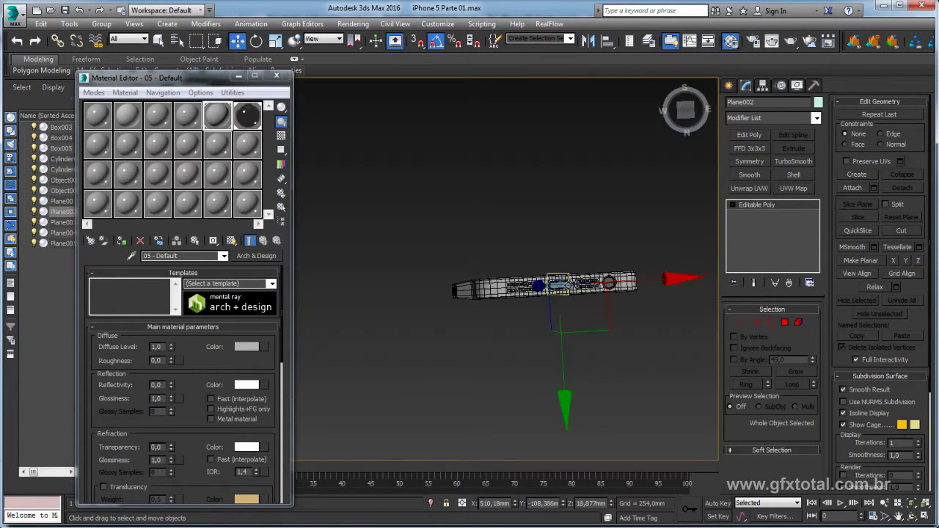
pyautogui.keyDown('alt'); pyautogui.moveTo(530, 312); pyautogui.dragTo(578, 303, button='middle'); pyautogui.keyUp('alt')
pyautogui.scroll(3, 580, 273)
pyautogui.scroll(3, 580, 273)
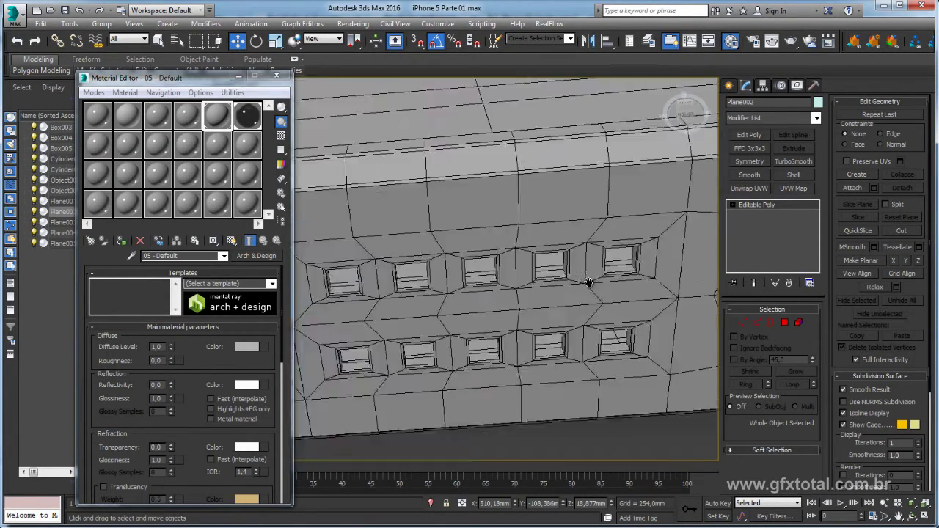
pyautogui.scroll(-3, 579, 272)
pyautogui.scroll(3, 559, 276)
pyautogui.keyDown('alt'); pyautogui.moveTo(559, 276); pyautogui.dragTo(445, 297, button='middle'); pyautogui.keyUp('alt')
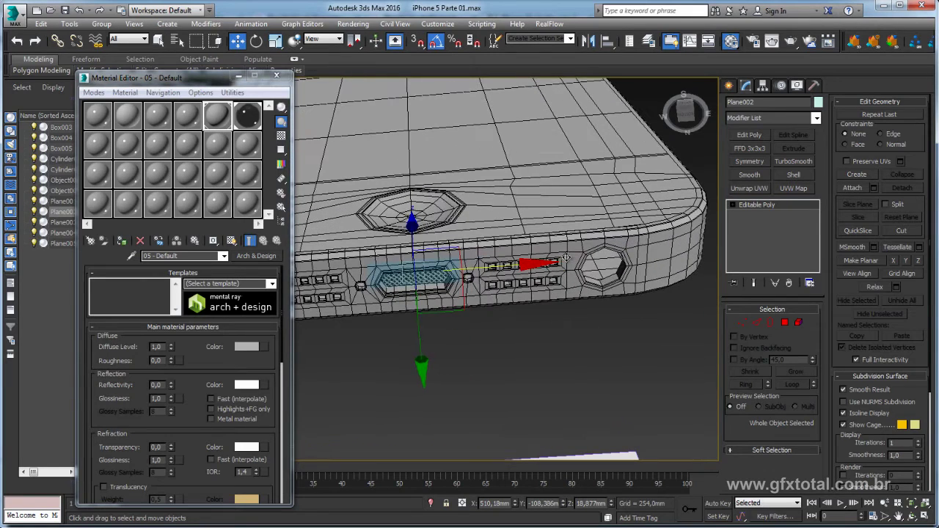
pyautogui.moveTo(444, 297); pyautogui.dragTo(444, 303)
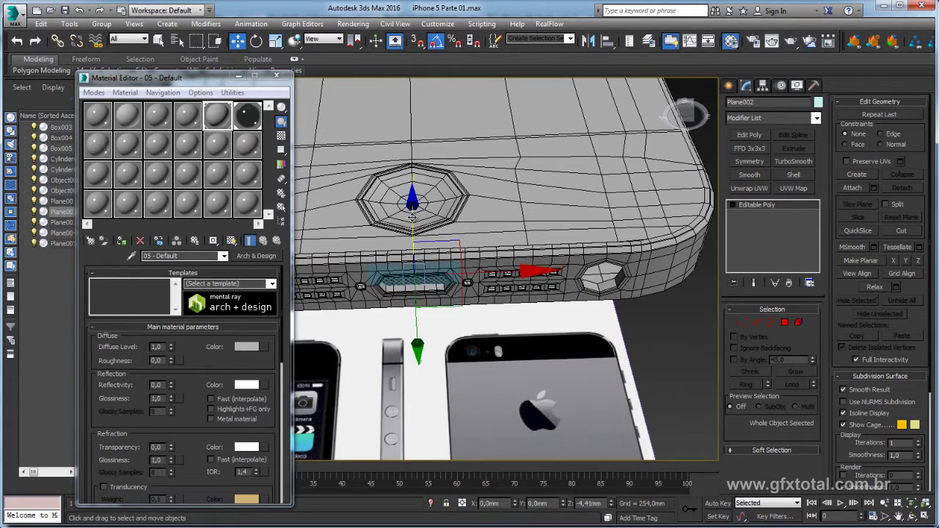
pyautogui.moveTo(627, 267); pyautogui.dragTo(606, 296, button='middle')
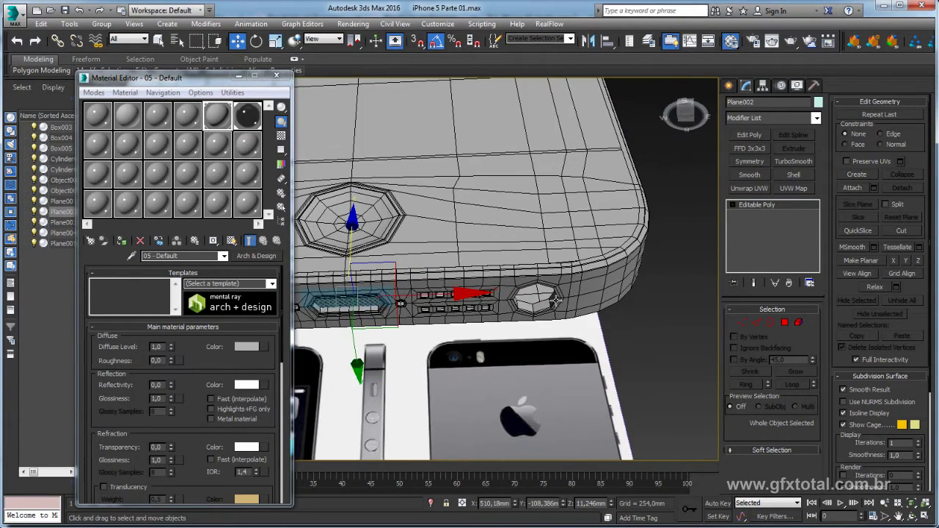
# - Select the octagonal hole's border on Box003 and push it down into the body
pyautogui.click(559, 301)
pyautogui.click(771, 325)
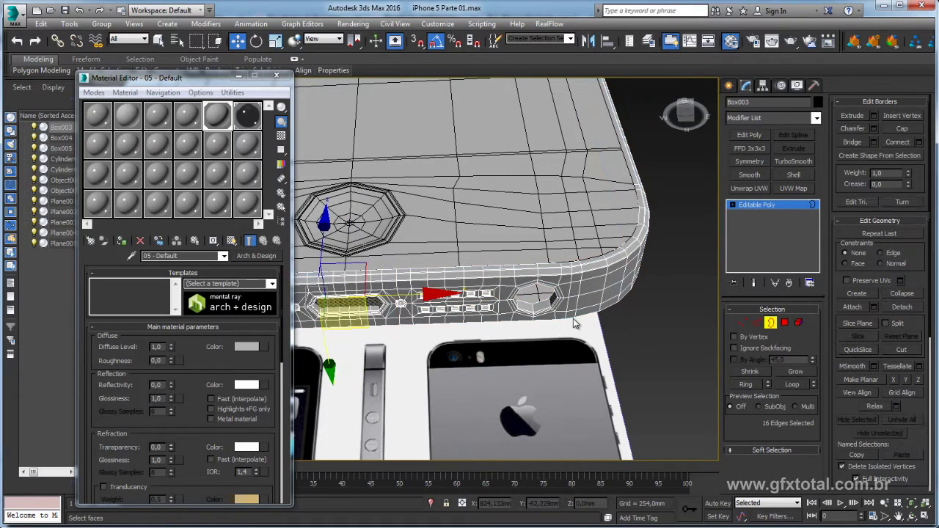
pyautogui.click(536, 303)
pyautogui.scroll(3, 536, 303)
pyautogui.keyDown('shift'); pyautogui.moveTo(521, 220); pyautogui.dragTo(521, 234); pyautogui.keyUp('shift')
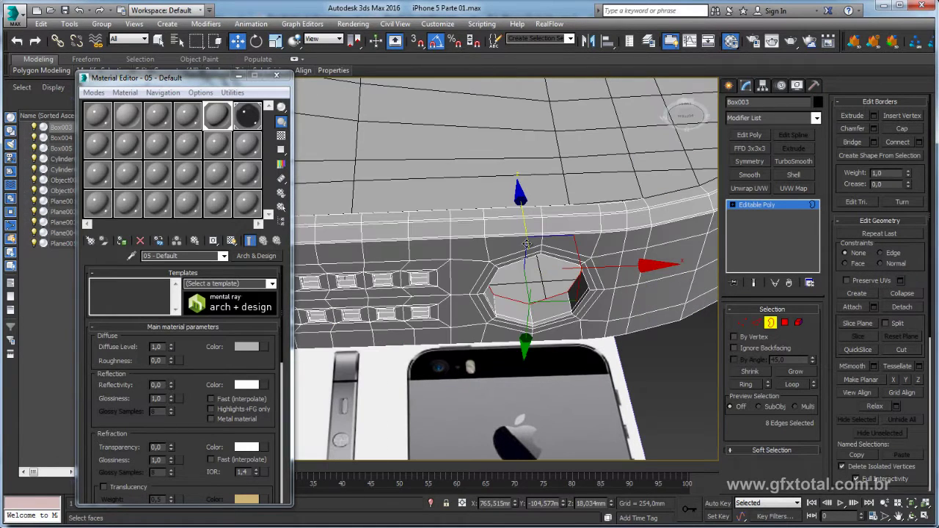
# - Adjust the hole border's rotation and raise it along Z to shape the recess
pyautogui.press('r')
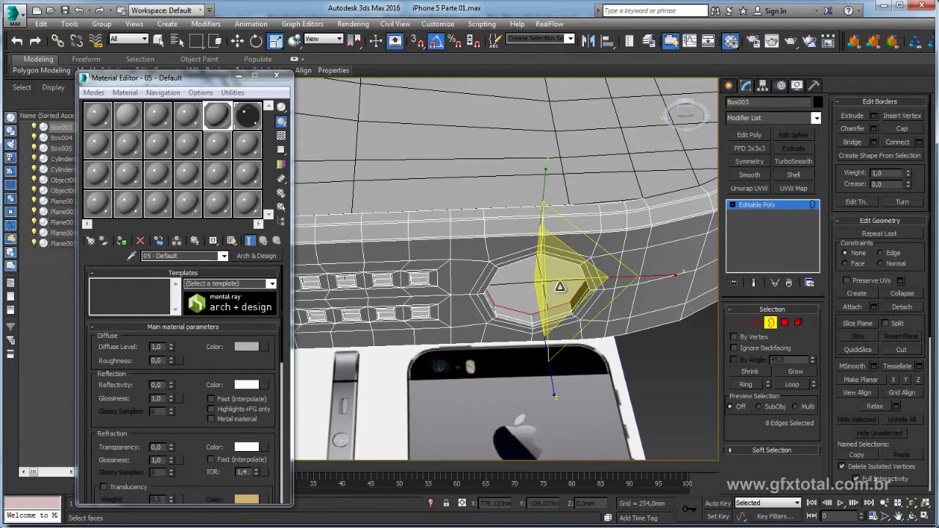
pyautogui.press('w')
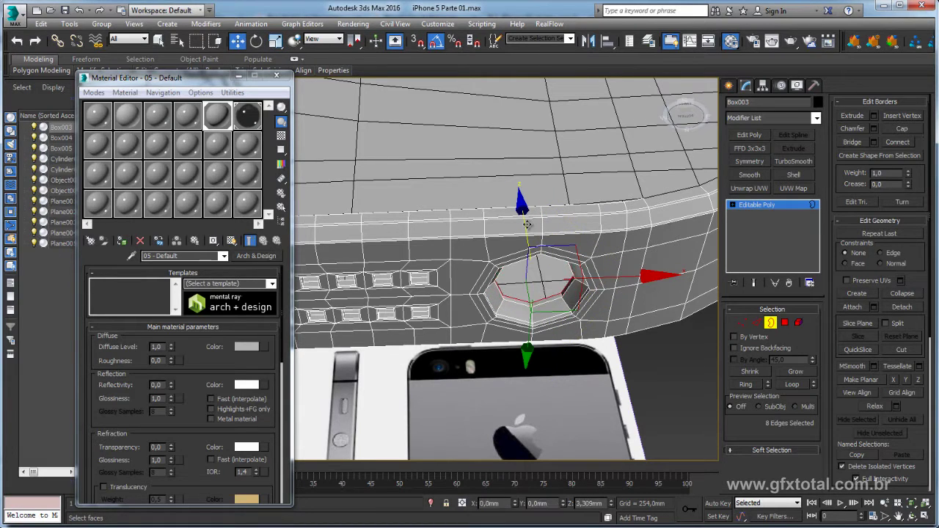
pyautogui.press('e')
pyautogui.moveTo(551, 281); pyautogui.dragTo(548, 277)
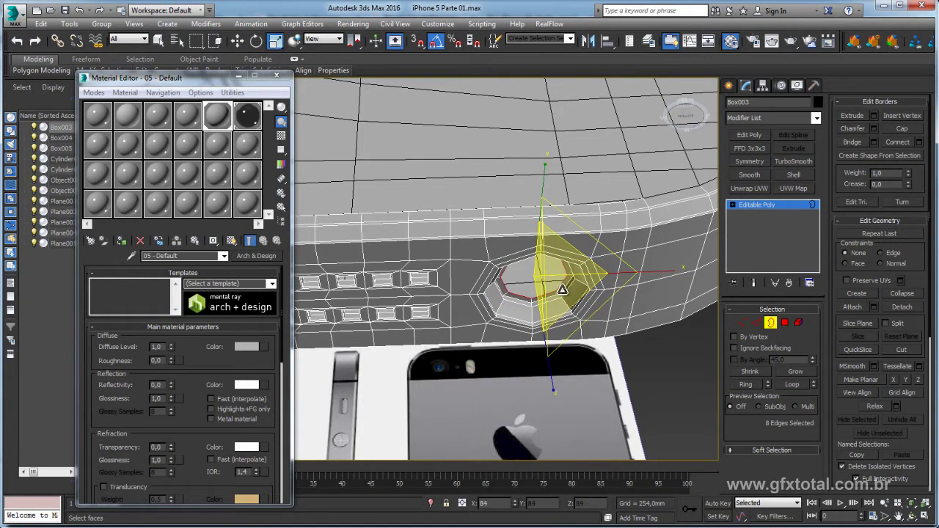
pyautogui.press('w')
pyautogui.moveTo(525, 217); pyautogui.dragTo(520, 190)
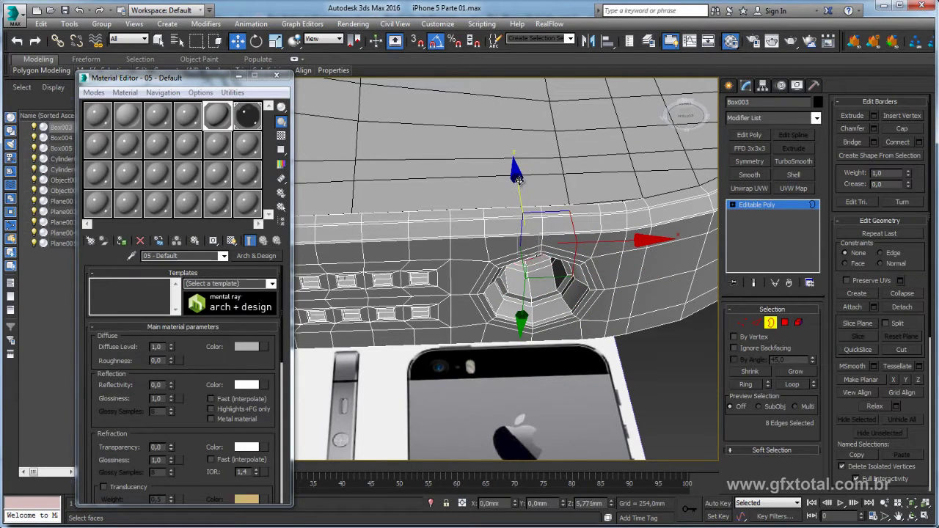
pyautogui.press('e')
pyautogui.press('r')
pyautogui.press('w')
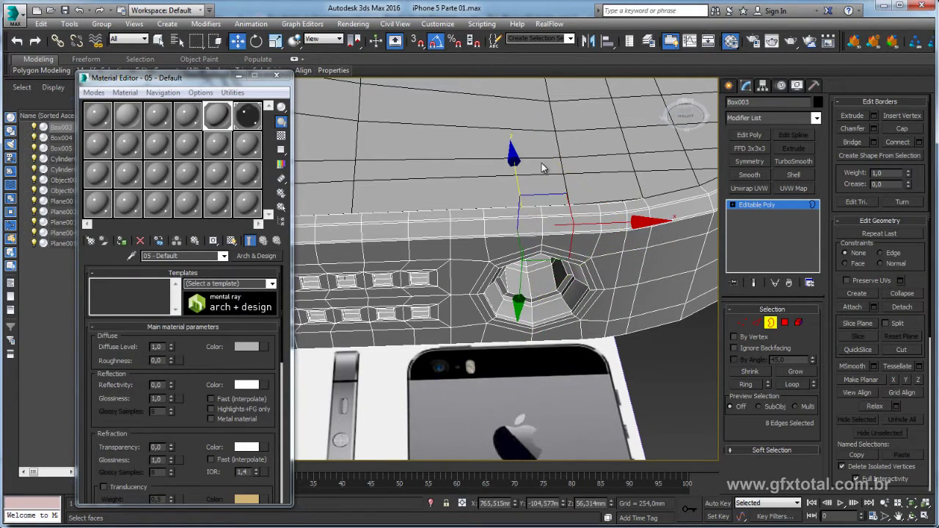
pyautogui.moveTo(516, 176)
pyautogui.keyDown('alt'); pyautogui.mouseDown(button='middle')
pyautogui.moveTo(552, 189)
pyautogui.moveTo(585, 251)
pyautogui.mouseUp(button='middle'); pyautogui.keyUp('alt')
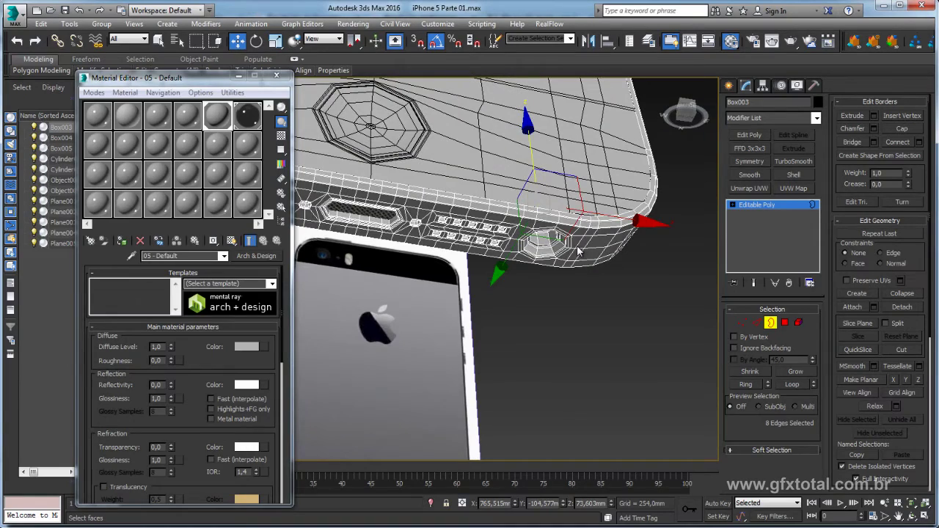
# - Exit border editing and zoom in on the earpiece area from the front
pyautogui.click(777, 211)
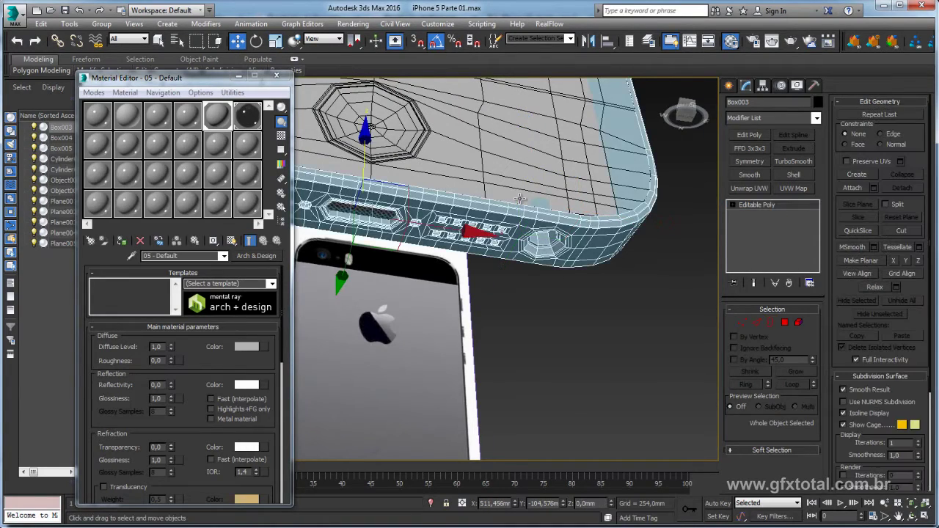
pyautogui.moveTo(580, 168)
pyautogui.keyDown('alt'); pyautogui.mouseDown(button='middle')
pyautogui.moveTo(529, 218)
pyautogui.moveTo(540, 251)
pyautogui.moveTo(531, 294)
pyautogui.moveTo(338, 188)
pyautogui.mouseUp(button='middle'); pyautogui.keyUp('alt')
pyautogui.keyDown('alt'); pyautogui.moveTo(558, 215); pyautogui.dragTo(470, 204, button='middle'); pyautogui.keyUp('alt')
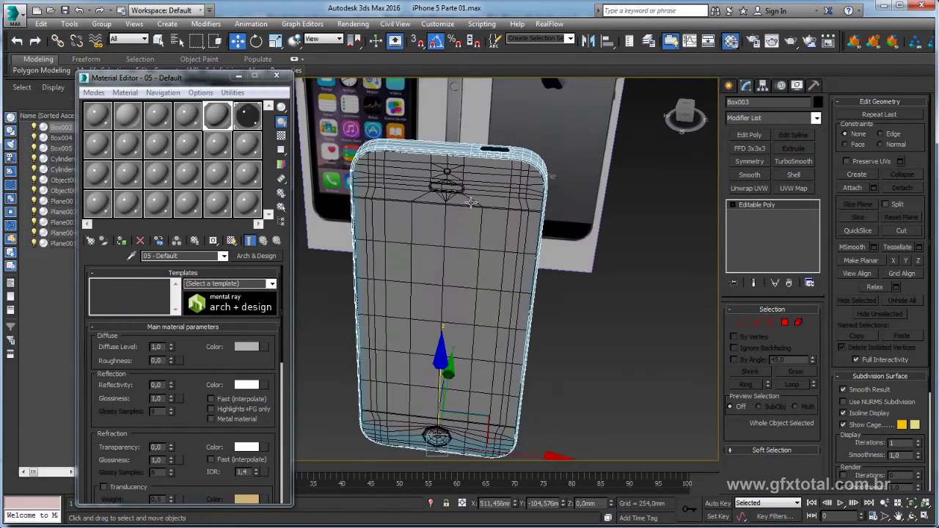
pyautogui.scroll(1, 469, 204)
pyautogui.scroll(4, 464, 213)
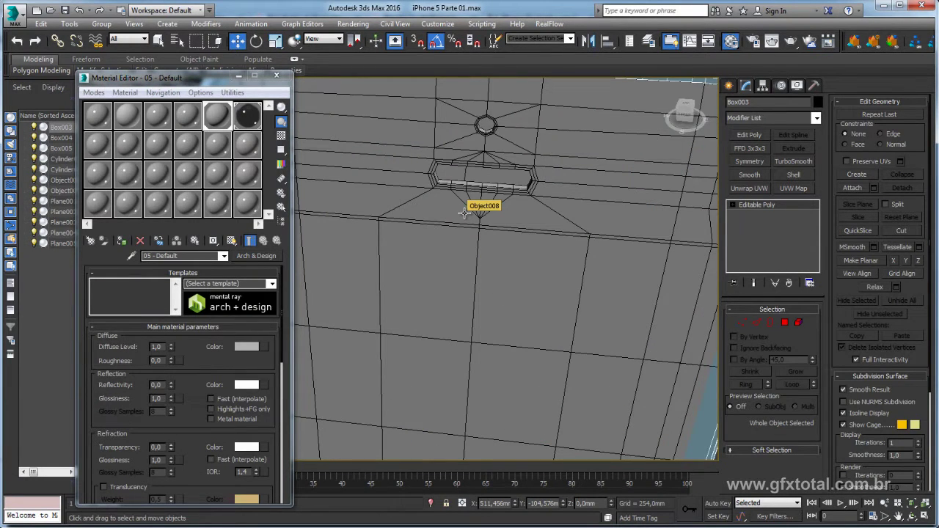
pyautogui.moveTo(463, 213)
pyautogui.keyDown('alt'); pyautogui.mouseDown(button='middle')
pyautogui.moveTo(482, 199)
pyautogui.moveTo(528, 202)
pyautogui.mouseUp(button='middle'); pyautogui.keyUp('alt')
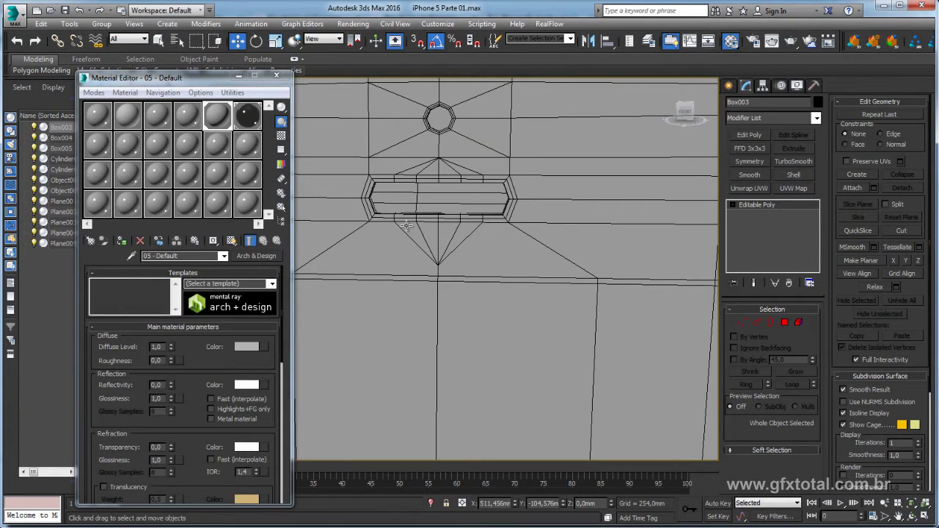
# - Zoom back out and select the phone body Object008
pyautogui.scroll(-3, 443, 239)
pyautogui.click(443, 240)
pyautogui.scroll(-5, 470, 279)
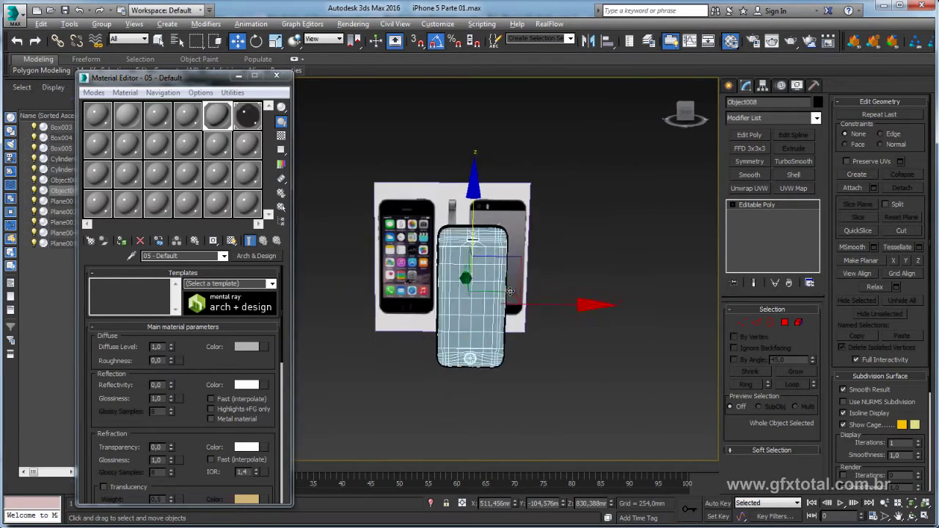
# - Shift-drag the phone along X to create the copy Object009
pyautogui.keyDown('shift'); pyautogui.moveTo(561, 305); pyautogui.dragTo(715, 303); pyautogui.keyUp('shift')
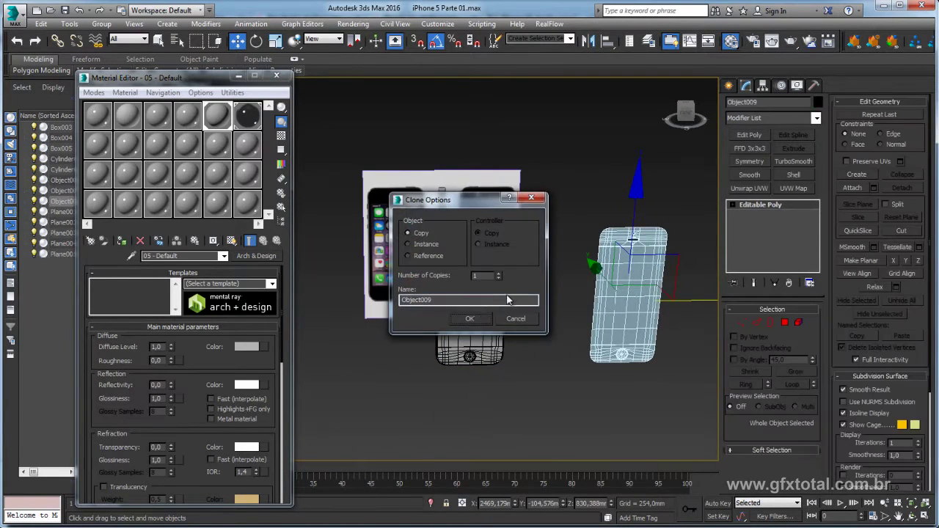
pyautogui.click(470, 319)
pyautogui.scroll(5, 528, 225)
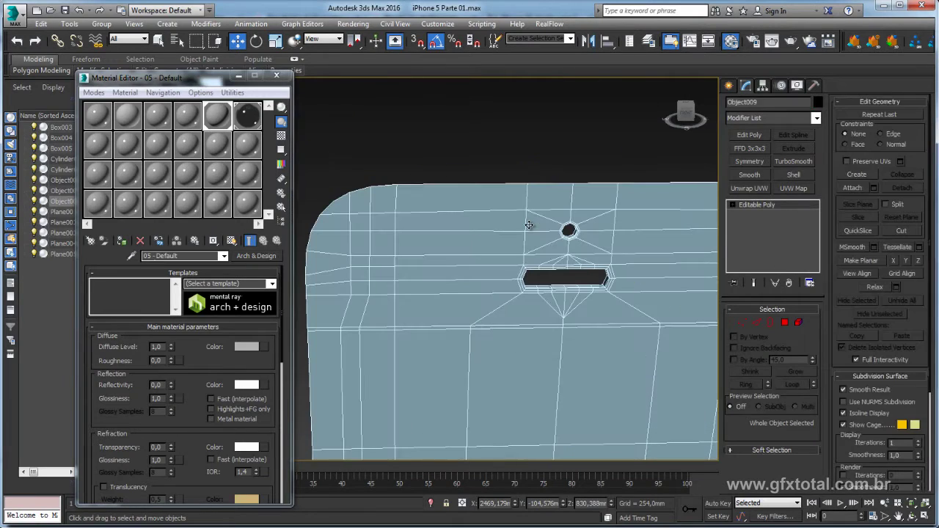
# - Select the fan edges around the earpiece slot, extend them with Loop, and remove them
pyautogui.click(757, 323)
pyautogui.scroll(3, 541, 308)
pyautogui.click(540, 308)
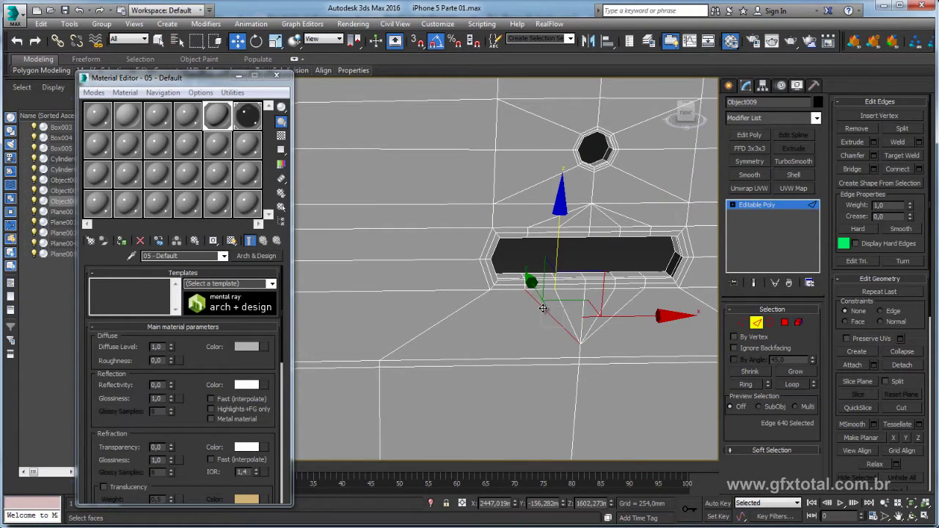
pyautogui.keyDown('ctrl'); pyautogui.click(565, 310); pyautogui.keyUp('ctrl')
pyautogui.keyDown('ctrl'); pyautogui.click(569, 313); pyautogui.keyUp('ctrl')
pyautogui.keyDown('ctrl'); pyautogui.click(600, 310); pyautogui.keyUp('ctrl')
pyautogui.keyDown('ctrl'); pyautogui.click(625, 313); pyautogui.keyUp('ctrl')
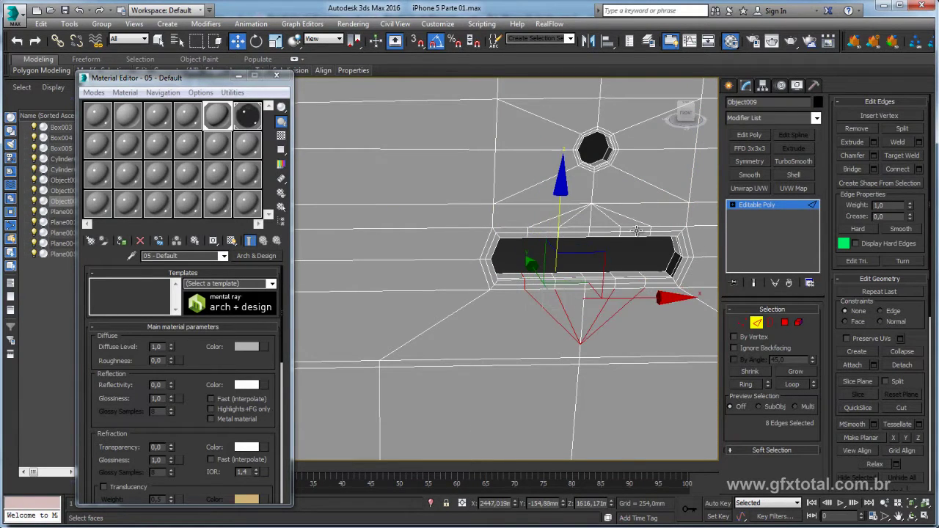
pyautogui.keyDown('ctrl'); pyautogui.click(613, 221); pyautogui.keyUp('ctrl')
pyautogui.keyDown('ctrl'); pyautogui.click(589, 220); pyautogui.keyUp('ctrl')
pyautogui.keyDown('ctrl'); pyautogui.click(581, 222); pyautogui.keyUp('ctrl')
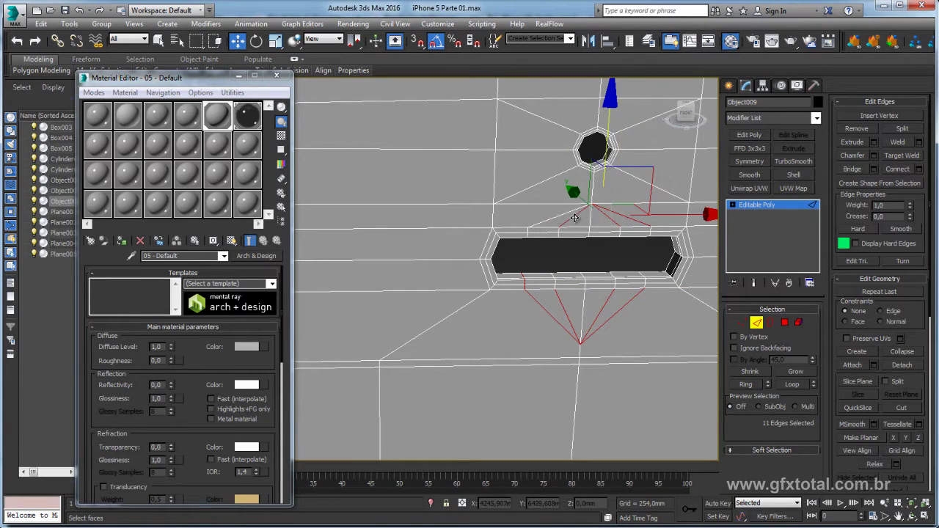
pyautogui.keyDown('ctrl'); pyautogui.click(569, 218); pyautogui.keyUp('ctrl')
pyautogui.click(799, 385)
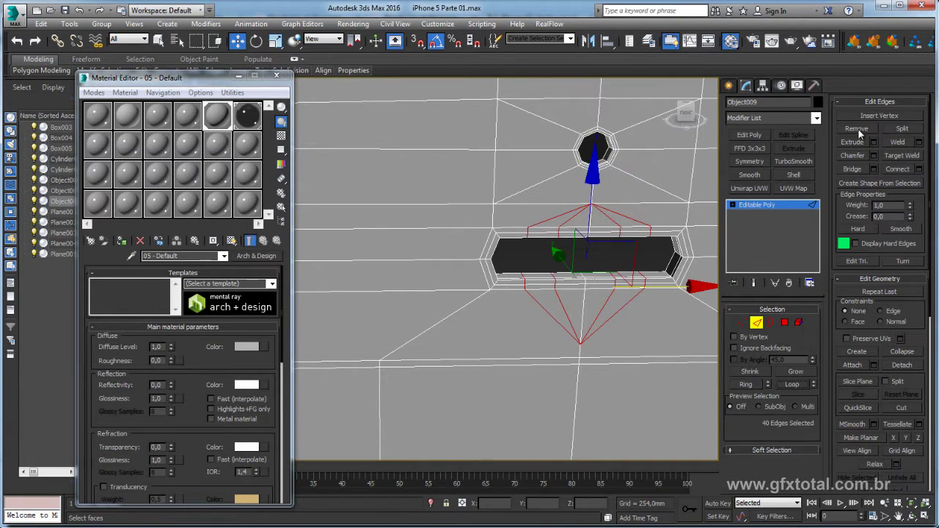
pyautogui.click(857, 129)
# - Add a TurboSmooth modifier to Object009
pyautogui.click(778, 204)
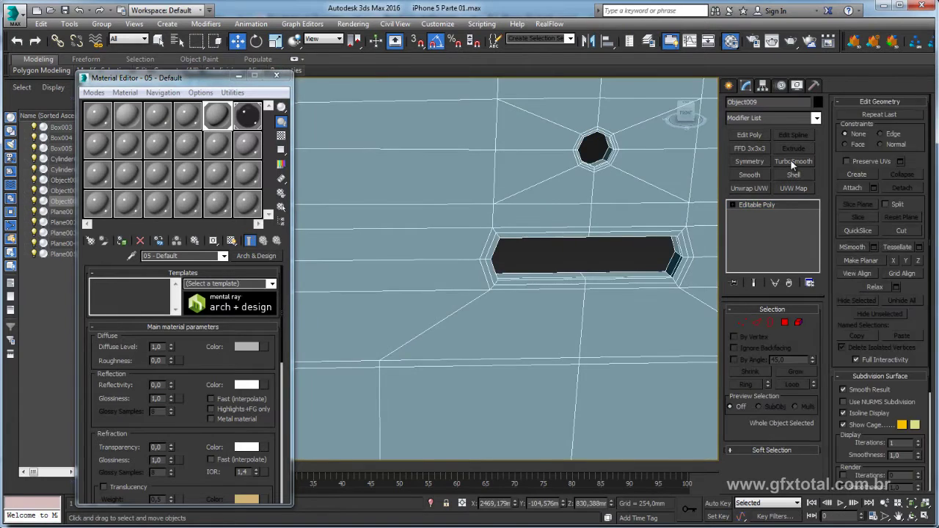
pyautogui.click(793, 160)
pyautogui.keyDown('alt'); pyautogui.moveTo(602, 224); pyautogui.dragTo(560, 224, button='middle'); pyautogui.keyUp('alt')
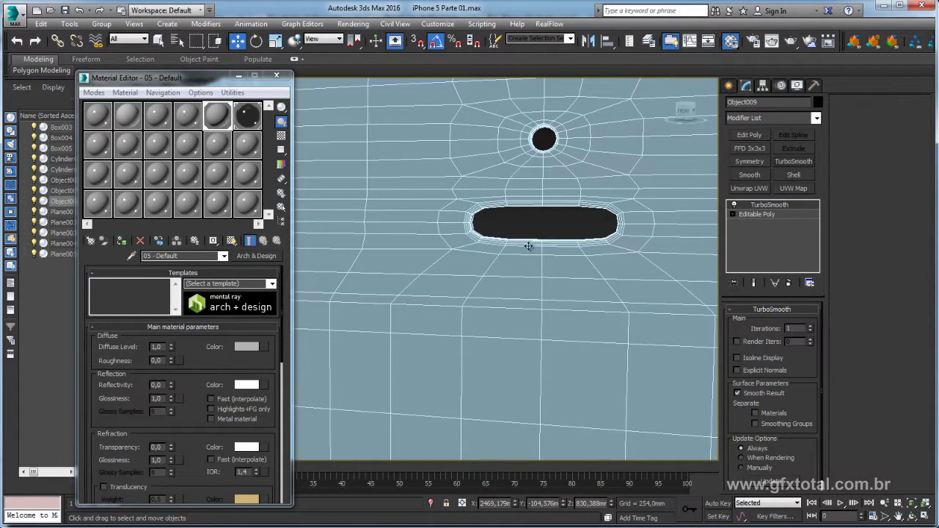
# - Back in Editable Poly, select the edge loop along the slot's lower border
pyautogui.click(779, 214)
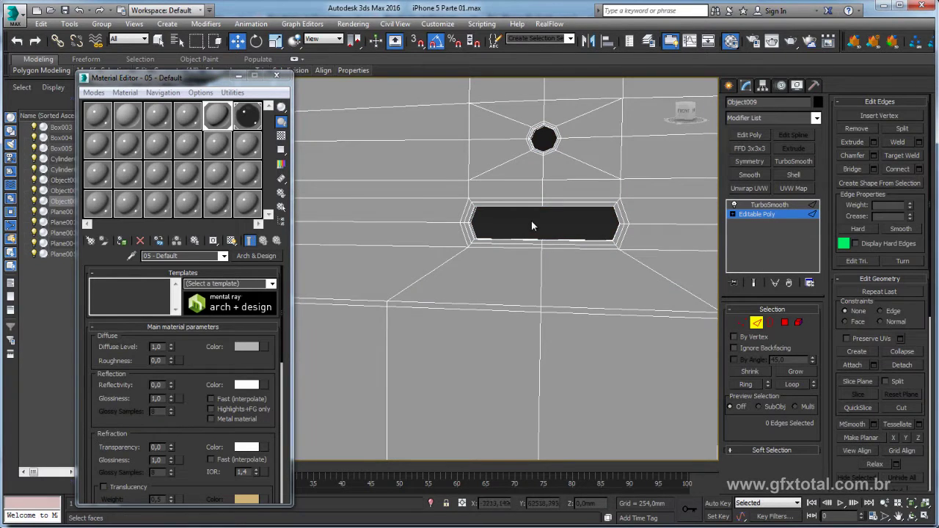
pyautogui.doubleClick(547, 243)
pyautogui.keyDown('alt'); pyautogui.moveTo(484, 220); pyautogui.dragTo(483, 219); pyautogui.keyUp('alt')
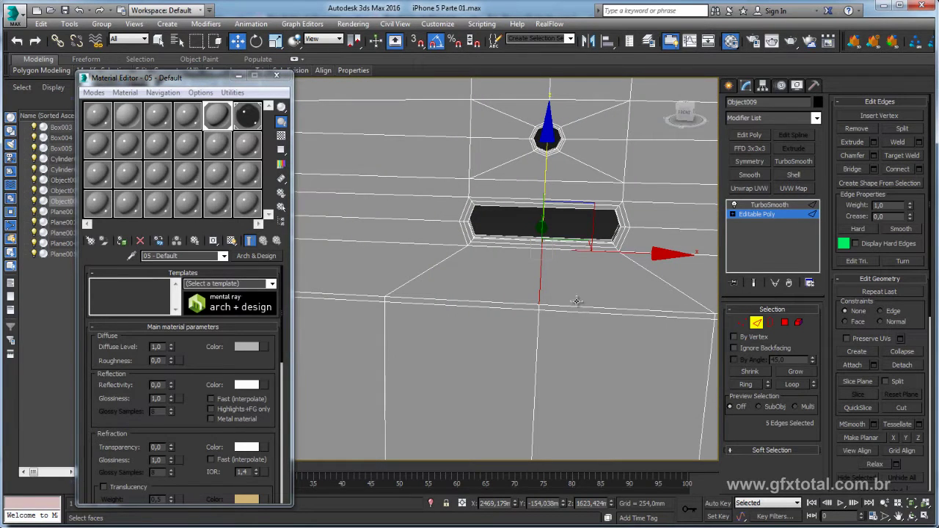
pyautogui.keyDown('alt'); pyautogui.moveTo(503, 282); pyautogui.dragTo(503, 283); pyautogui.keyUp('alt')
# - Chamfer the slot's lower border edges by 3.446mm with 5 segments
pyautogui.click(873, 154)
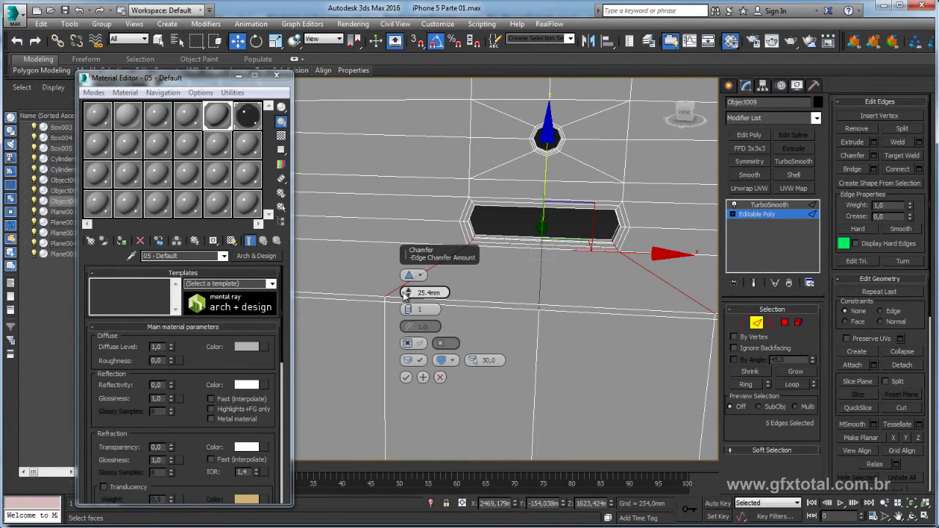
pyautogui.moveTo(409, 294); pyautogui.dragTo(410, 297)
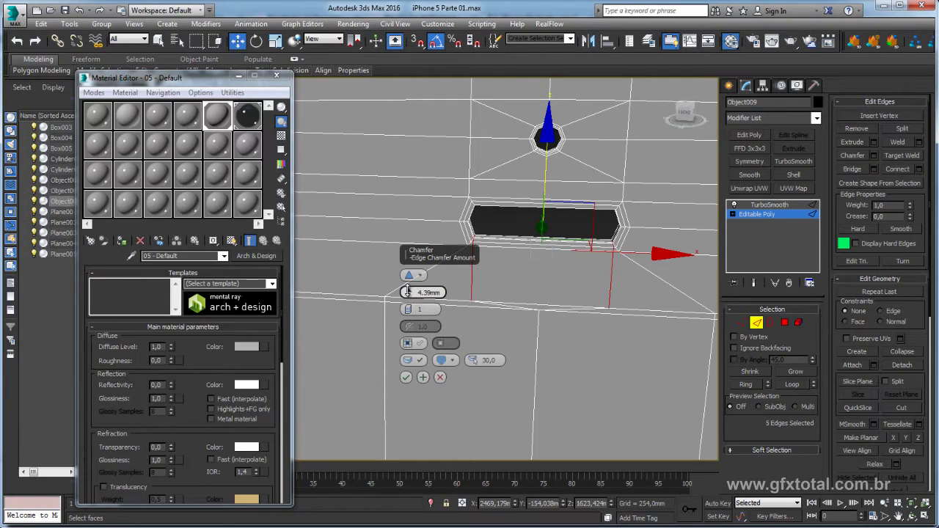
pyautogui.moveTo(408, 293); pyautogui.dragTo(408, 308)
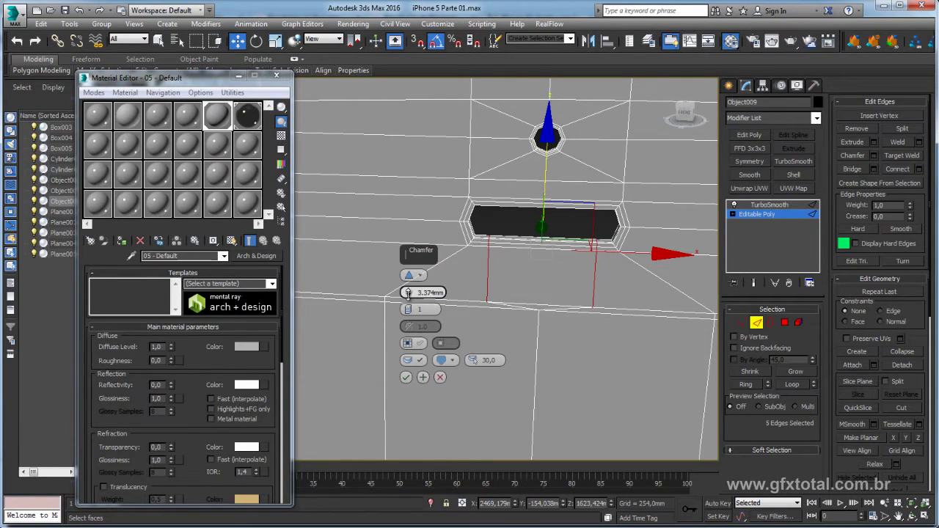
pyautogui.moveTo(640, 354); pyautogui.dragTo(499, 294)
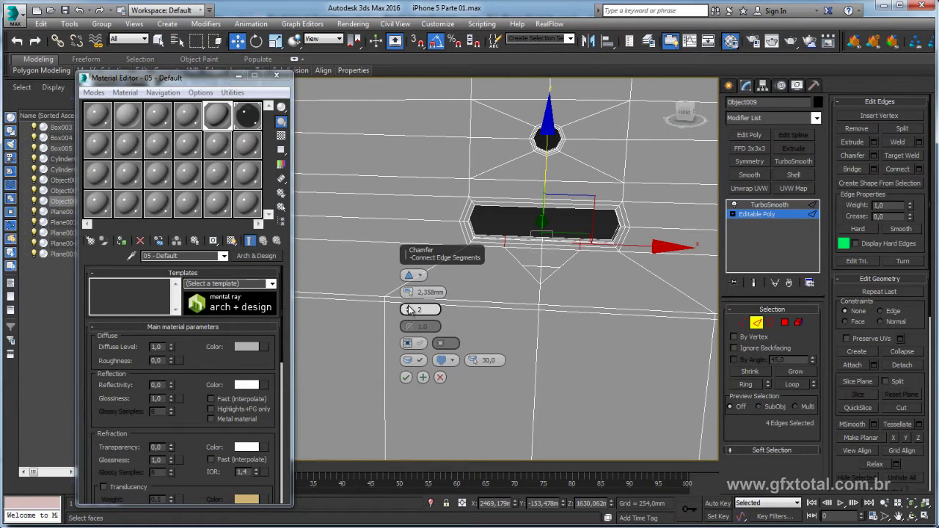
pyautogui.moveTo(410, 310); pyautogui.dragTo(410, 288)
pyautogui.keyDown('alt'); pyautogui.moveTo(559, 304); pyautogui.dragTo(549, 283, button='middle'); pyautogui.keyUp('alt')
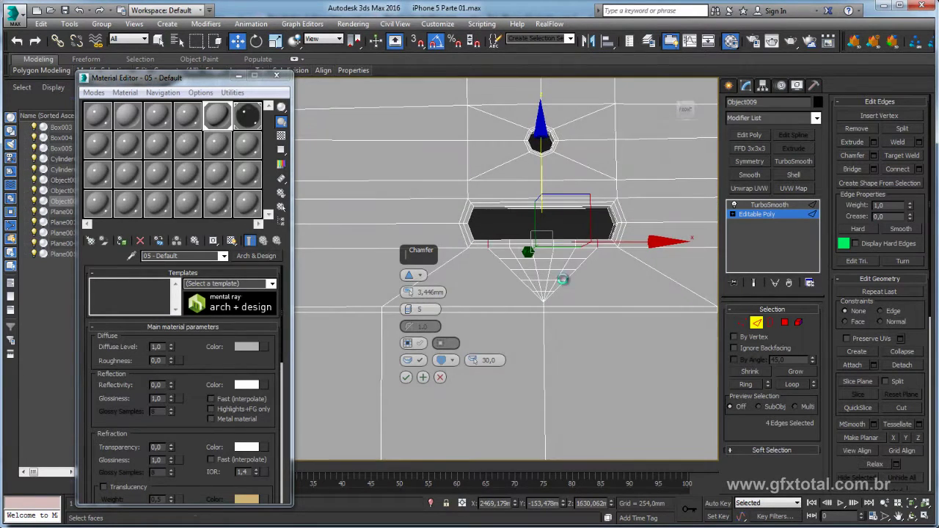
pyautogui.click(405, 377)
# - Remove four horizontal fan edge loops and check the TurboSmooth result
pyautogui.keyDown('alt'); pyautogui.moveTo(409, 381); pyautogui.dragTo(511, 311, button='middle'); pyautogui.keyUp('alt')
pyautogui.scroll(2, 521, 300)
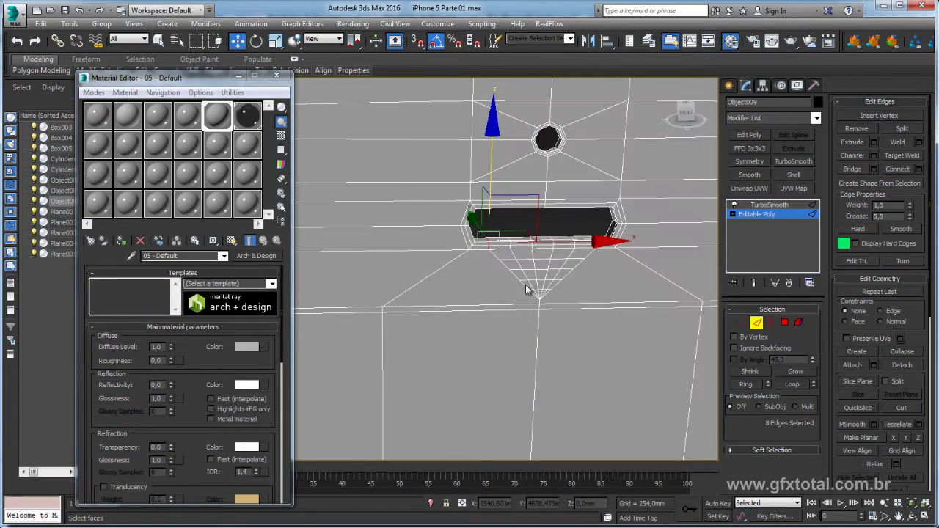
pyautogui.scroll(2, 533, 268)
pyautogui.doubleClick(534, 246)
pyautogui.keyDown('ctrl'); pyautogui.doubleClick(537, 257); pyautogui.keyUp('ctrl')
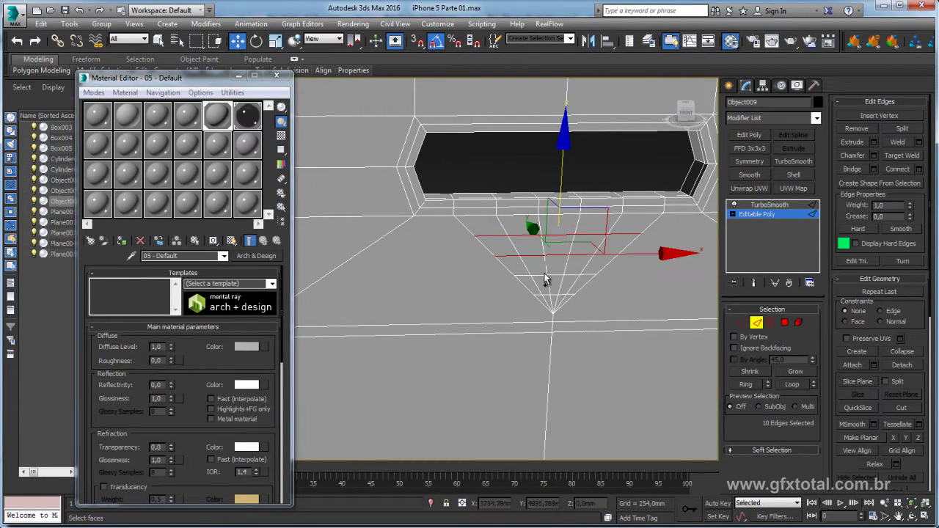
pyautogui.keyDown('ctrl'); pyautogui.doubleClick(540, 274); pyautogui.keyUp('ctrl')
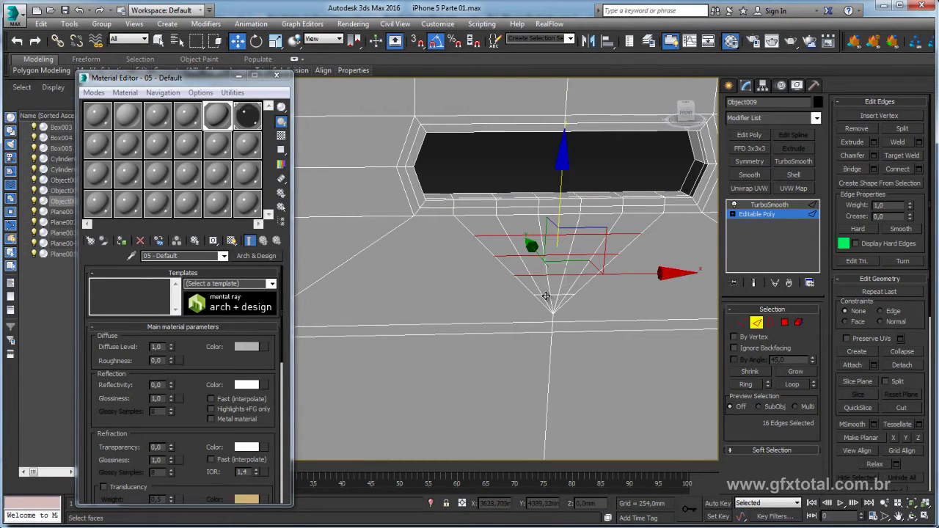
pyautogui.keyDown('ctrl'); pyautogui.doubleClick(546, 295); pyautogui.keyUp('ctrl')
pyautogui.click(856, 129)
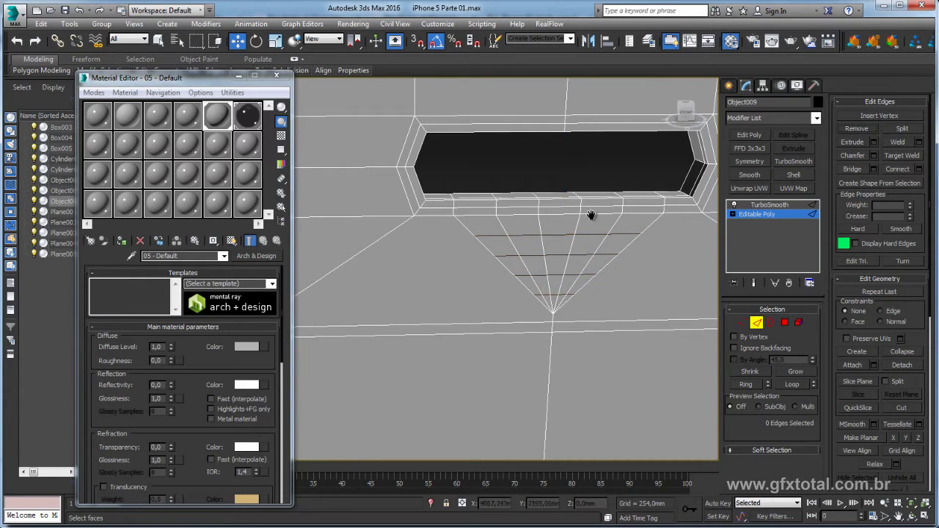
pyautogui.click(768, 205)
pyautogui.scroll(-1, 619, 255)
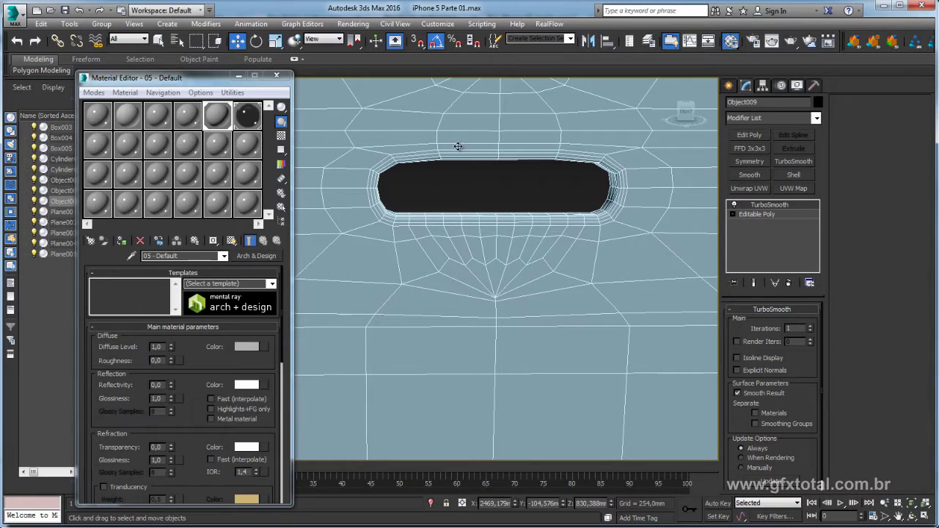
# - Chamfer the edges along the earpiece slot's upper border
pyautogui.click(768, 212)
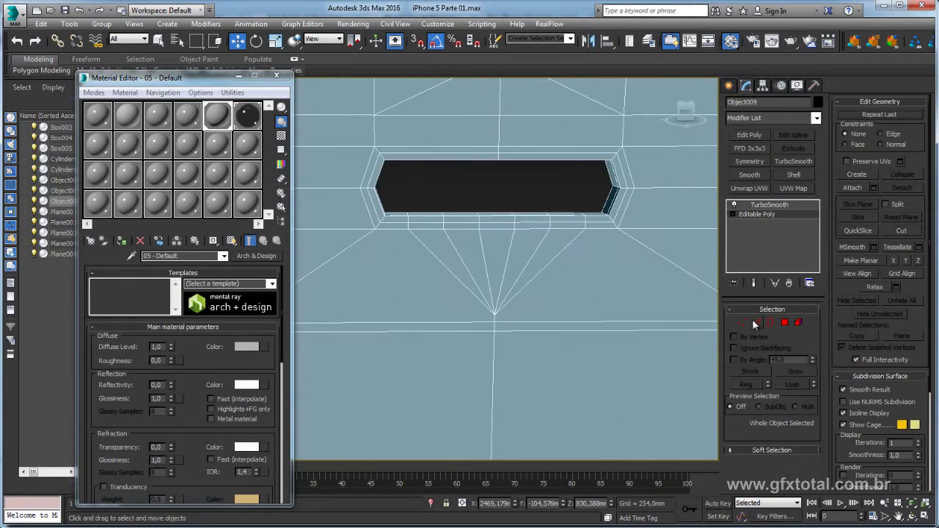
pyautogui.click(755, 322)
pyautogui.moveTo(521, 180); pyautogui.dragTo(472, 143)
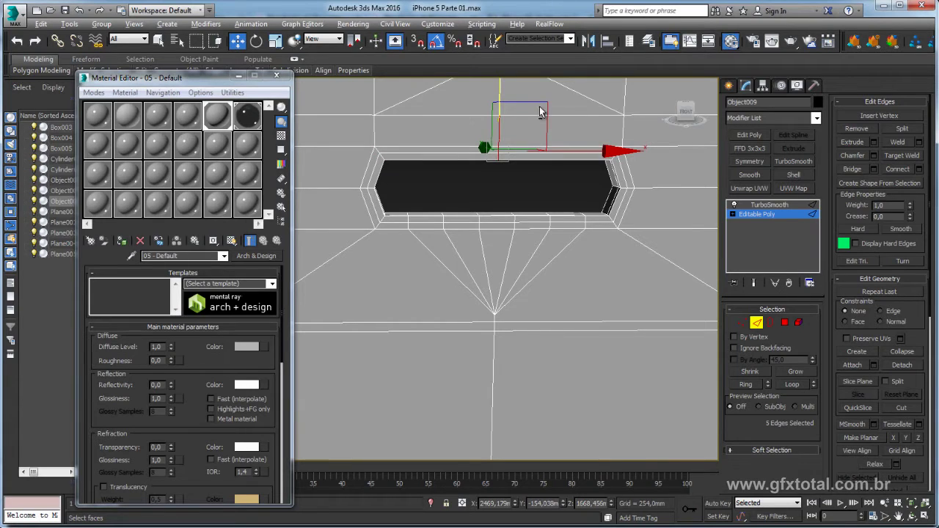
pyautogui.keyDown('alt'); pyautogui.click(511, 124); pyautogui.keyUp('alt')
pyautogui.click(873, 156)
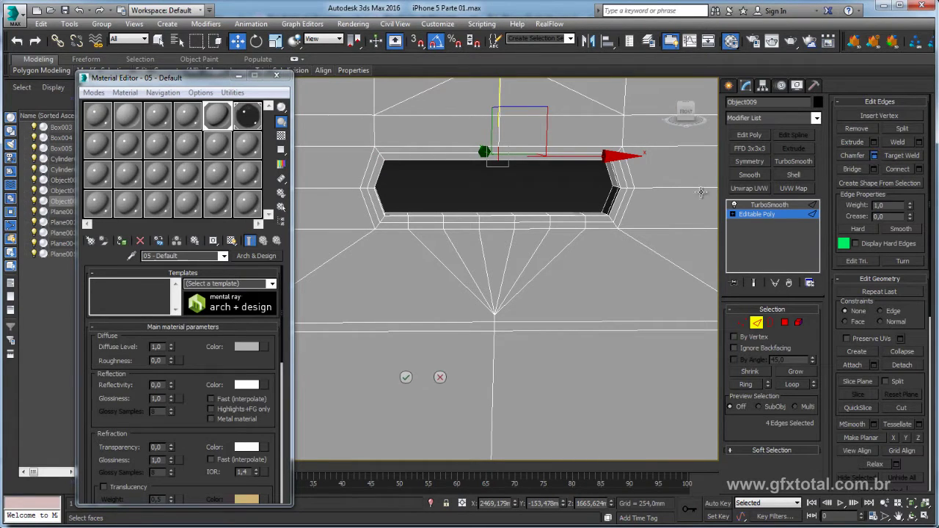
pyautogui.click(408, 378)
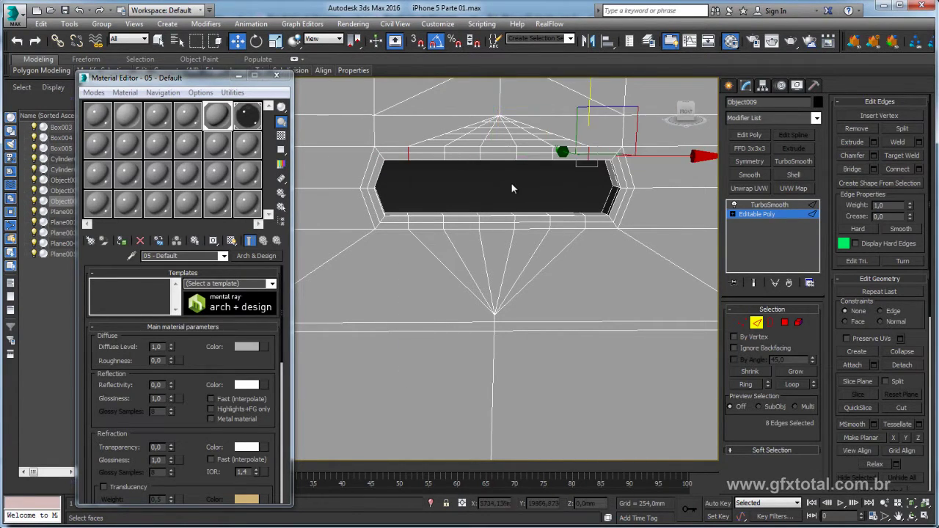
pyautogui.click(472, 142)
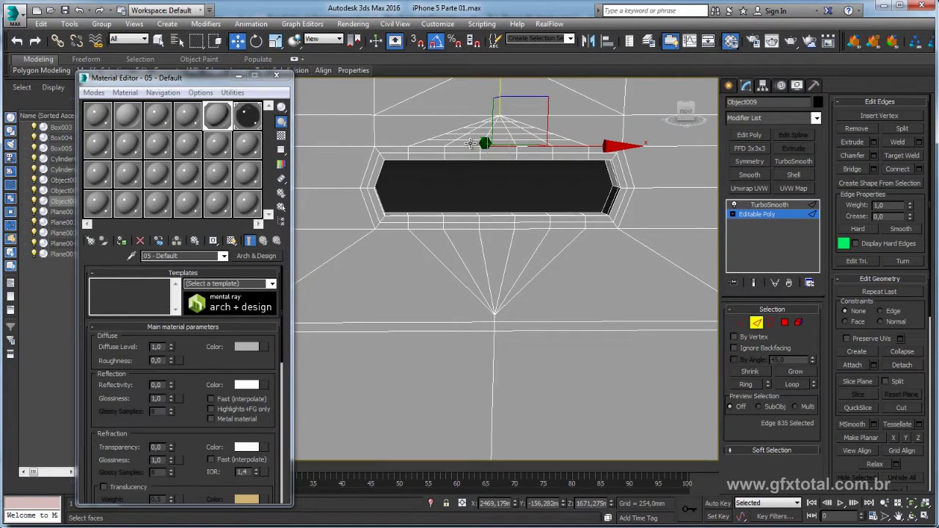
# - Grow a body edge into a 20-edge ring and remove those ring edges
pyautogui.click(438, 135)
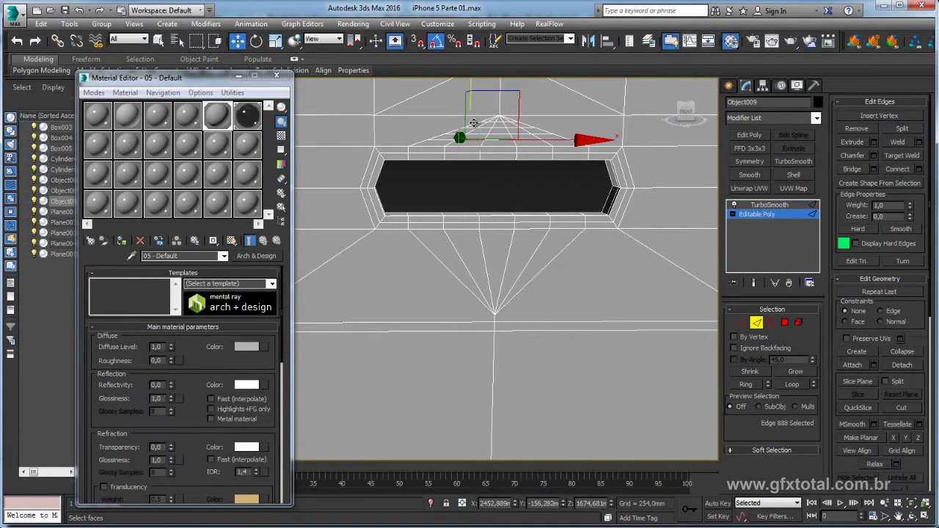
pyautogui.keyDown('ctrl'); pyautogui.click(499, 124); pyautogui.keyUp('ctrl')
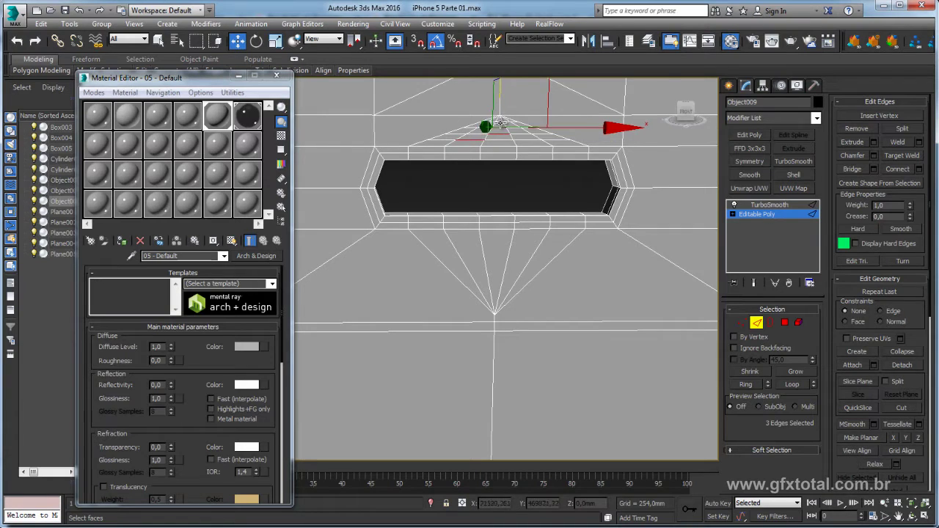
pyautogui.scroll(2, 537, 148)
pyautogui.scroll(2, 537, 147)
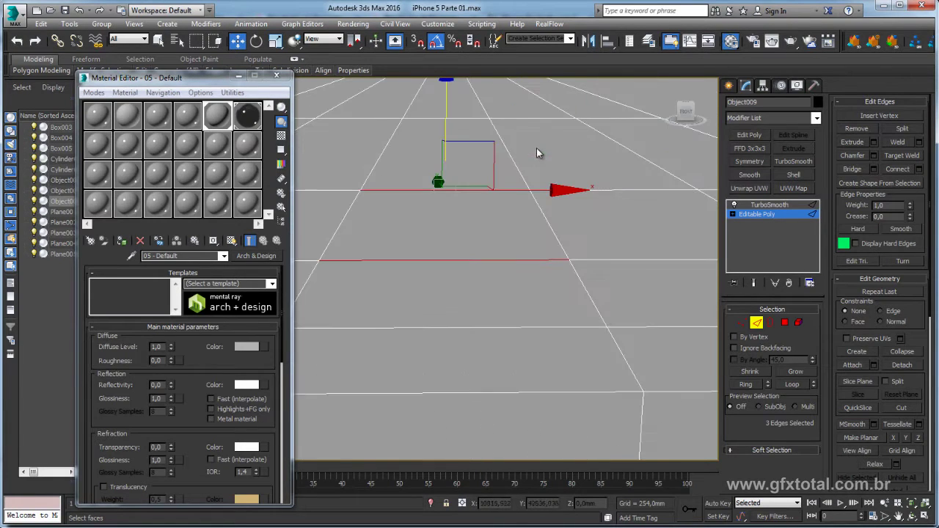
pyautogui.keyDown('ctrl'); pyautogui.click(522, 121); pyautogui.keyUp('ctrl')
pyautogui.click(791, 385)
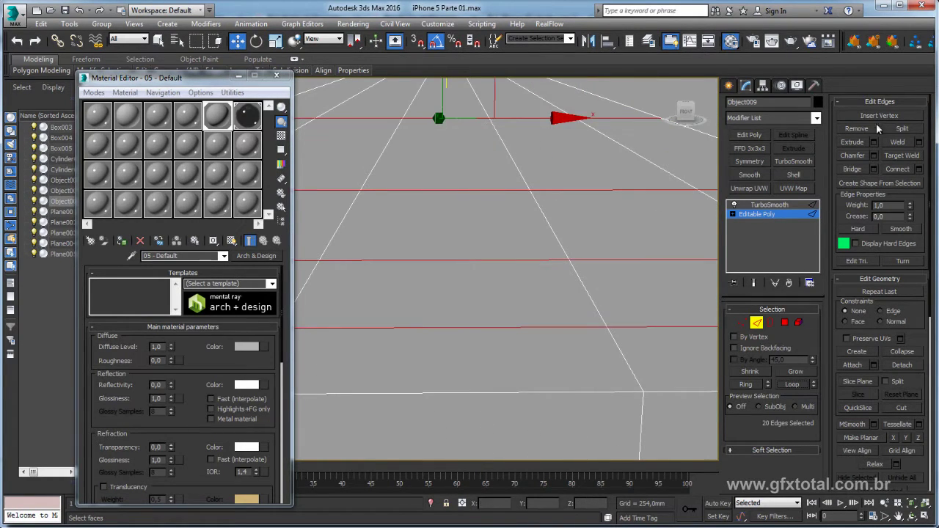
pyautogui.click(856, 130)
pyautogui.scroll(-3, 571, 199)
# - Deselect the current phone, select the other phone mesh Object008, and view it from the Front
pyautogui.click(769, 205)
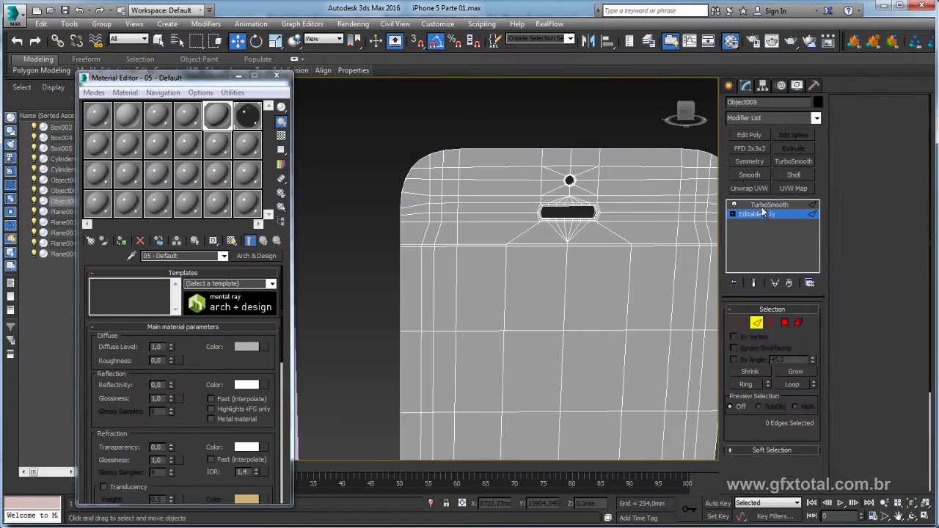
pyautogui.scroll(-1, 657, 216)
pyautogui.click(553, 115)
pyautogui.scroll(1, 661, 184)
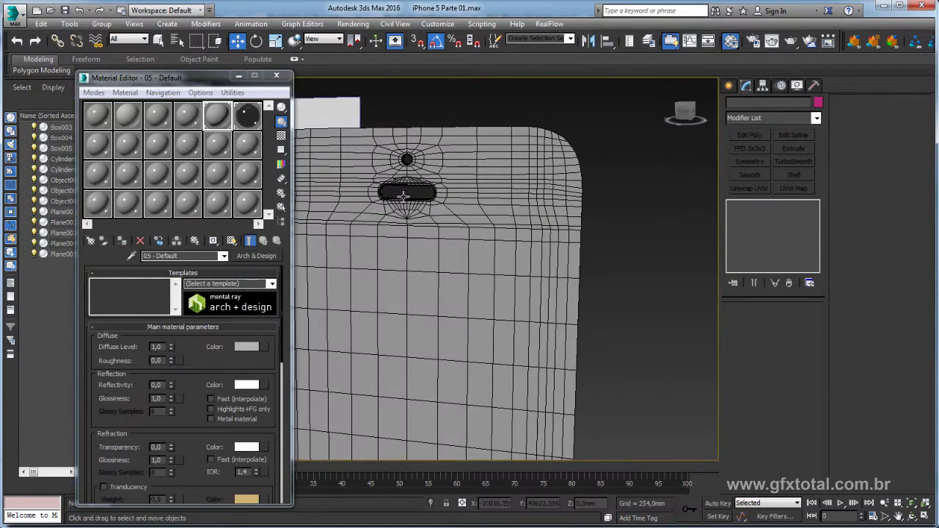
pyautogui.scroll(-4, 534, 210)
pyautogui.keyDown('alt'); pyautogui.moveTo(467, 187); pyautogui.dragTo(544, 241, button='middle'); pyautogui.keyUp('alt')
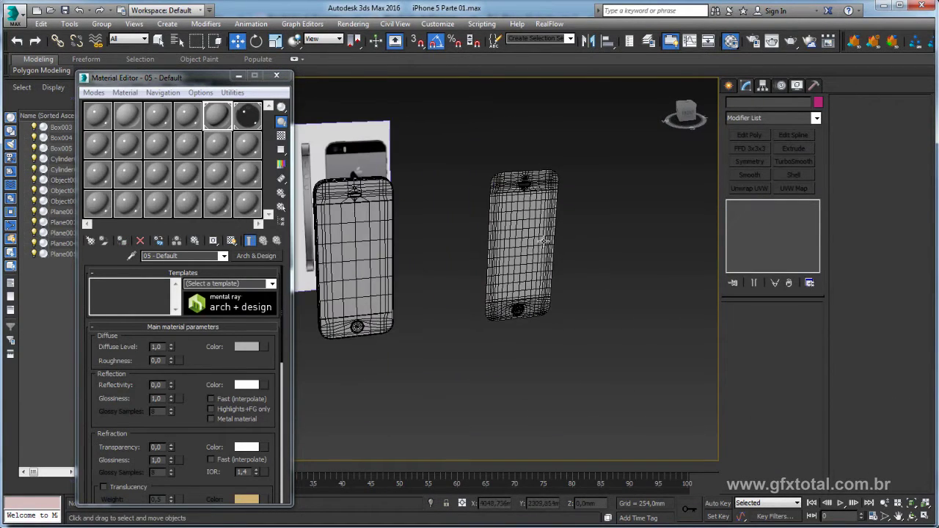
pyautogui.scroll(3, 580, 238)
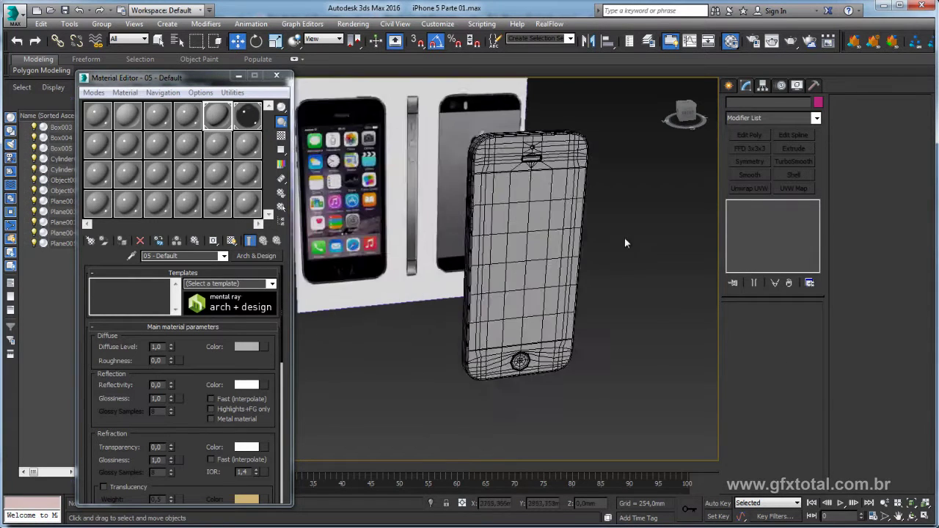
pyautogui.scroll(3, 557, 212)
pyautogui.click(521, 194)
pyautogui.scroll(2, 517, 204)
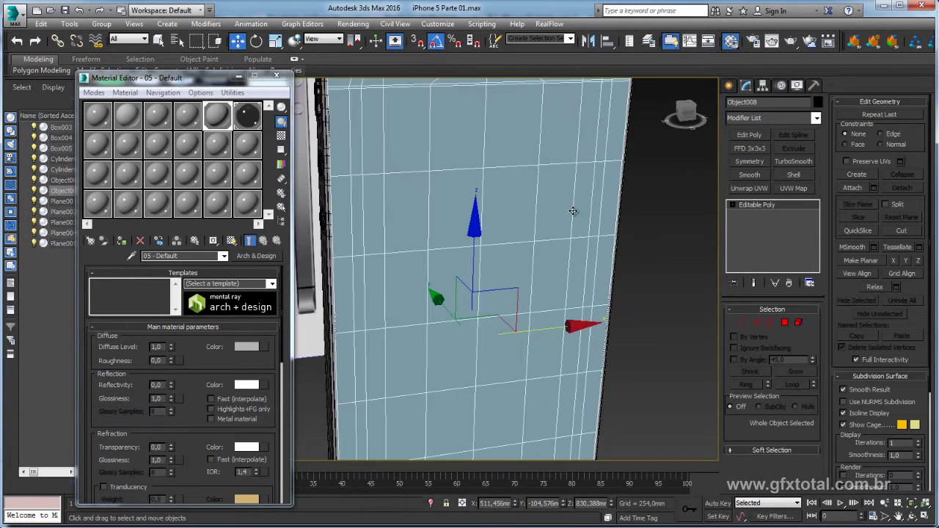
pyautogui.scroll(-3, 630, 240)
pyautogui.press('f')
pyautogui.scroll(-3, 636, 244)
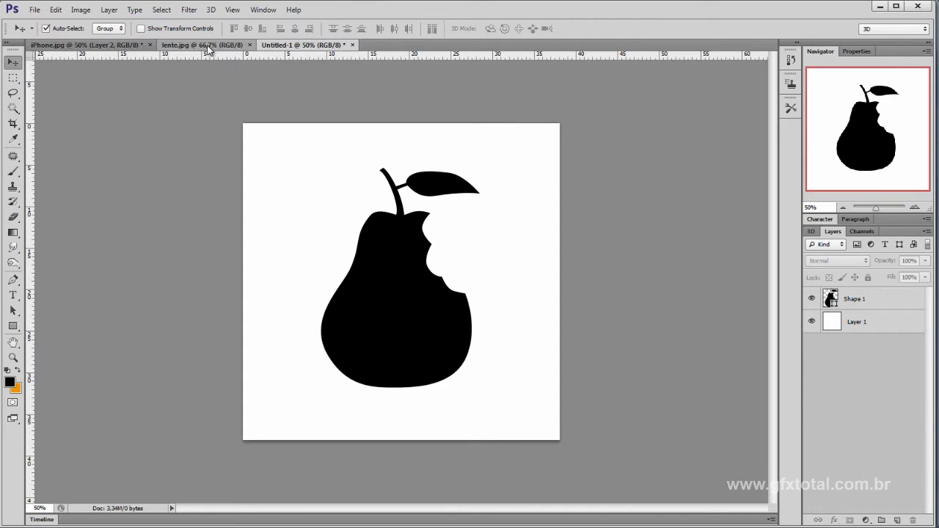
# - Show the iPhone.jpg texture sheet at 33.33% and pick up tela from the texturas folder
pyautogui.click(229, 47)
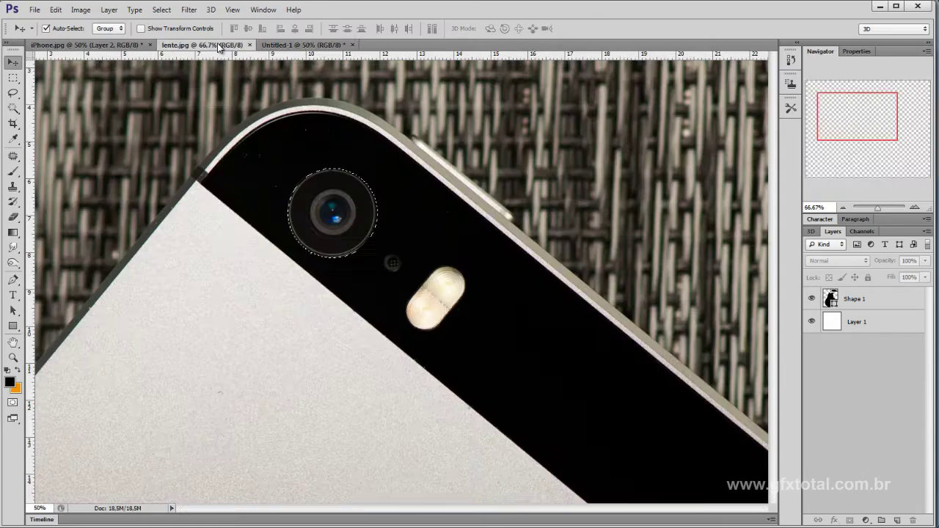
pyautogui.click(123, 47)
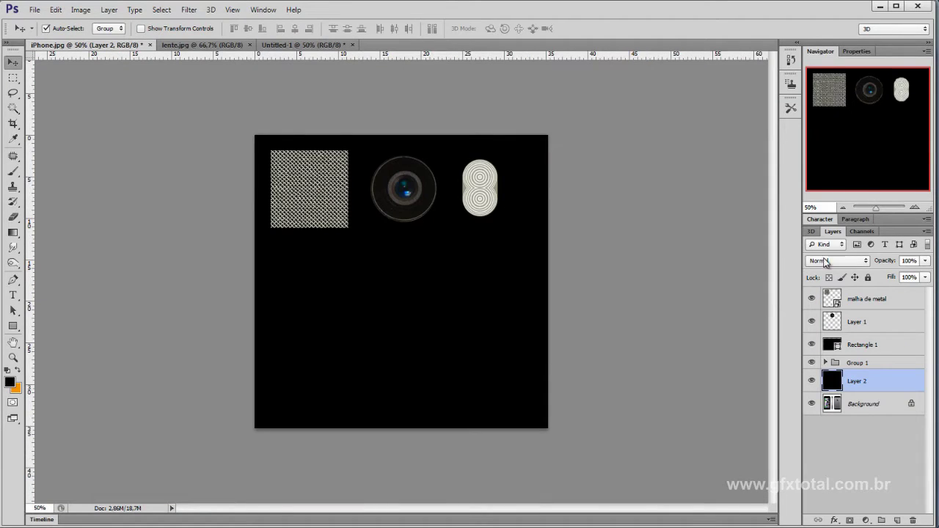
pyautogui.click(842, 208)
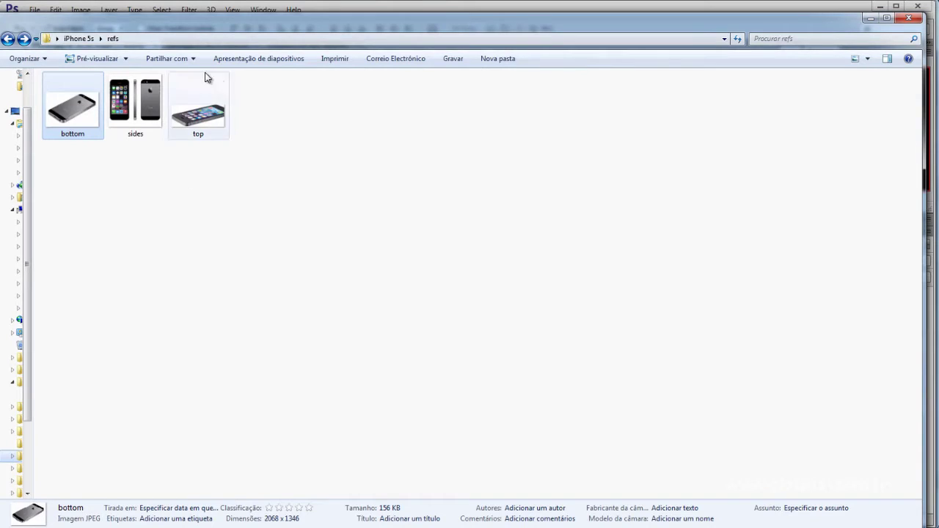
pyautogui.doubleClick(87, 106)
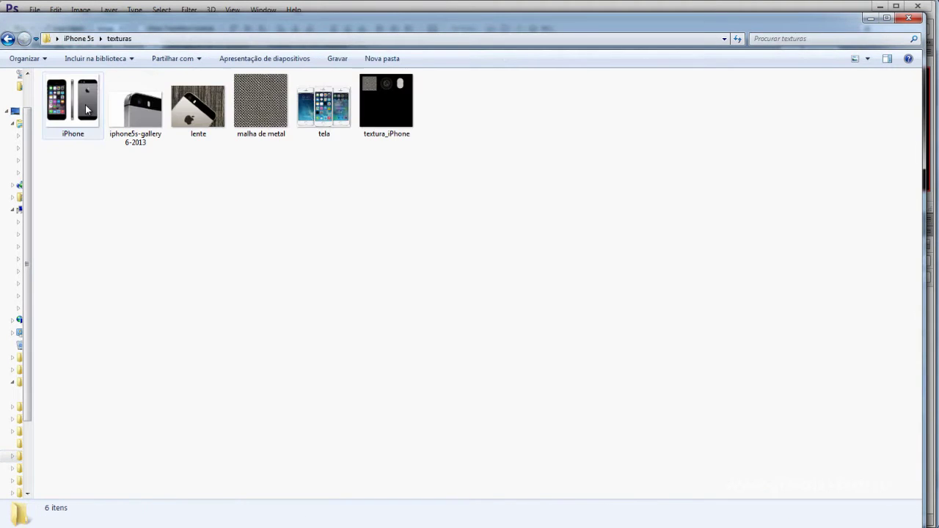
pyautogui.moveTo(321, 111); pyautogui.dragTo(408, 451)
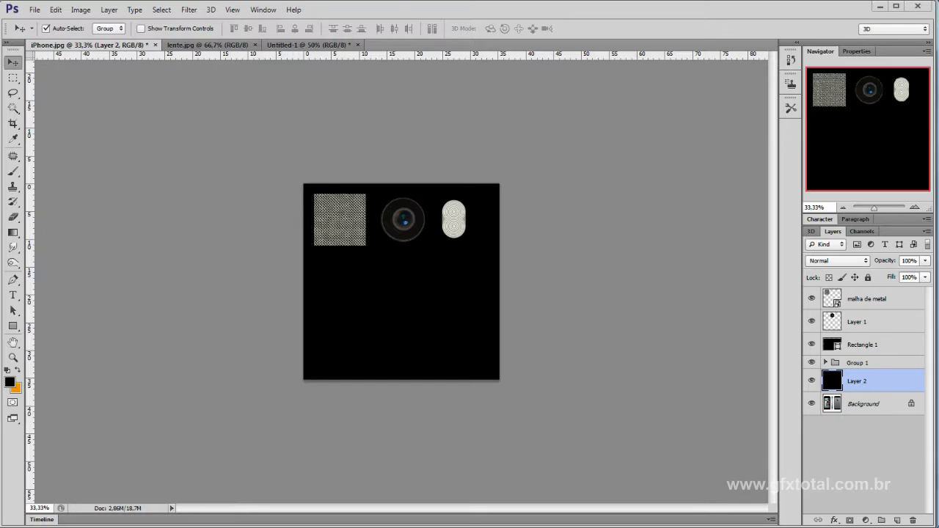
# - Open tela.png and draw a rectangular selection around the middle phone's screen
pyautogui.moveTo(396, 451); pyautogui.dragTo(400, 43)
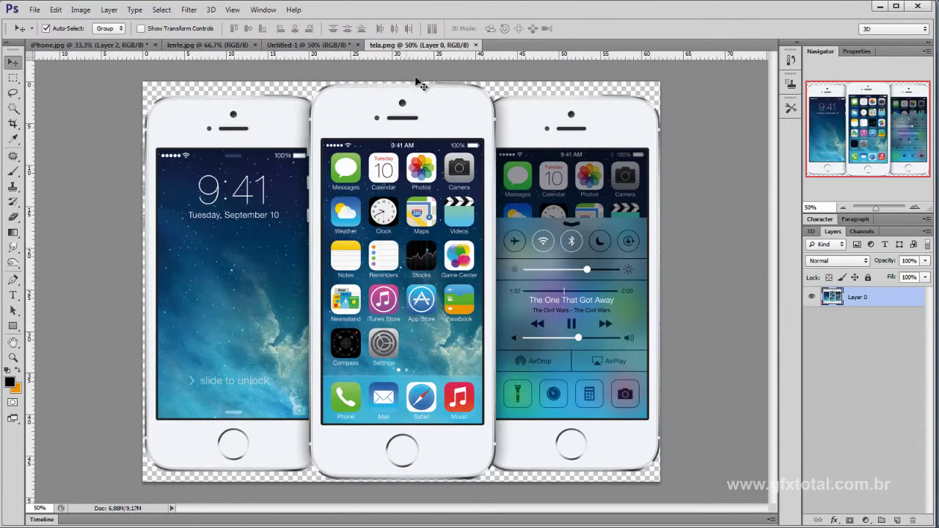
pyautogui.click(13, 77)
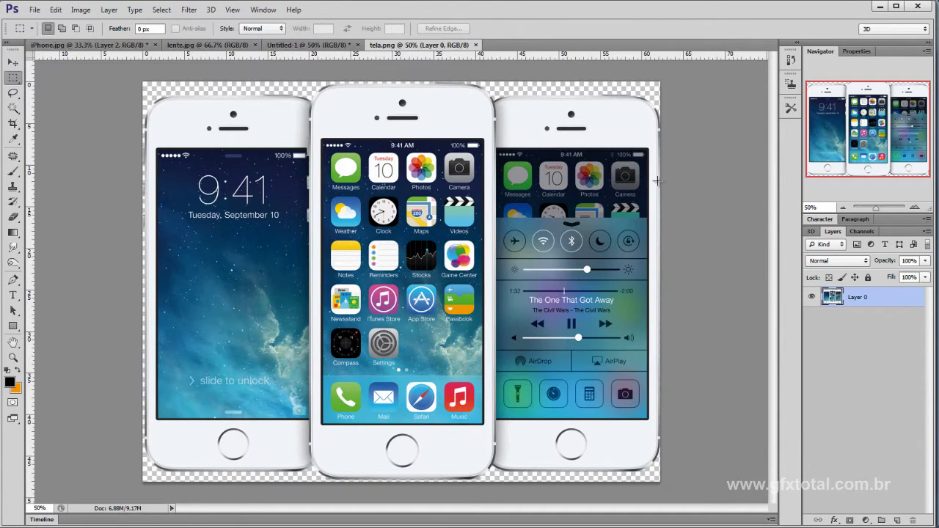
pyautogui.click(918, 208)
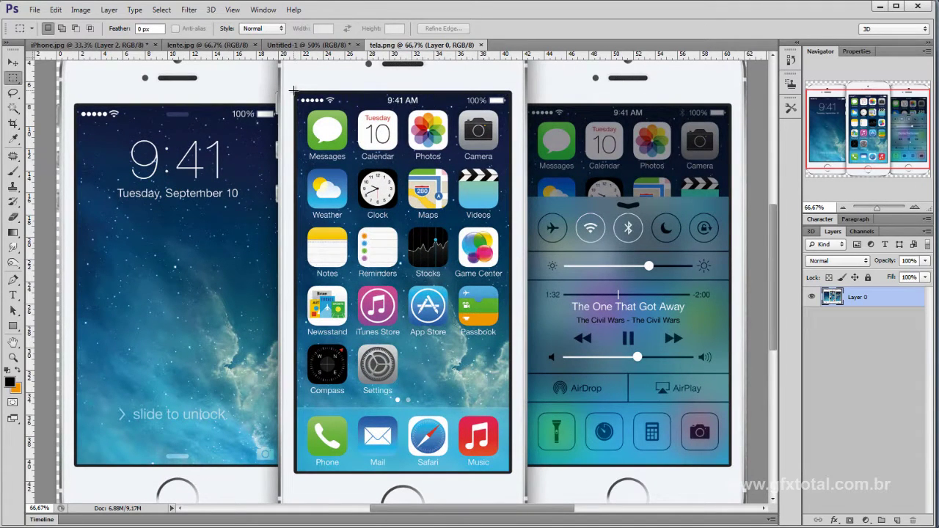
pyautogui.moveTo(294, 90); pyautogui.dragTo(314, 106)
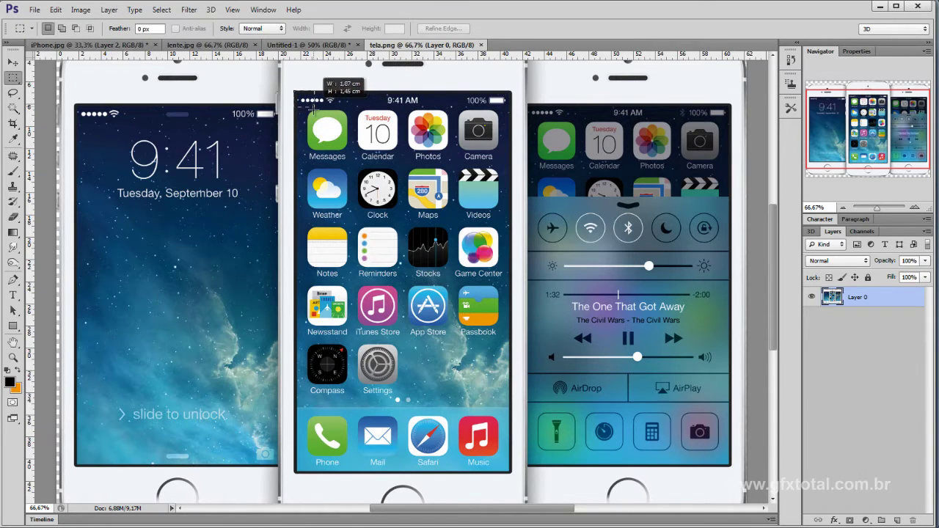
pyautogui.moveTo(314, 105); pyautogui.dragTo(512, 474)
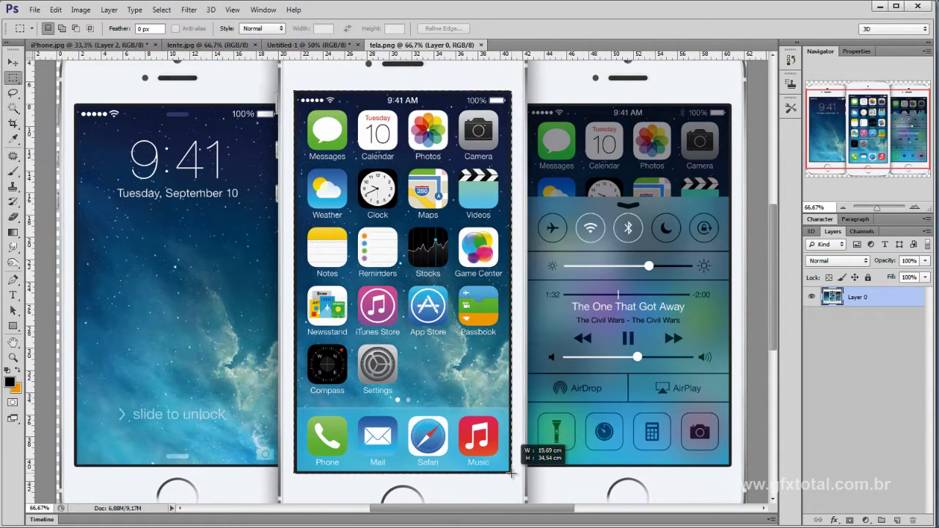
pyautogui.moveTo(512, 474); pyautogui.dragTo(511, 473)
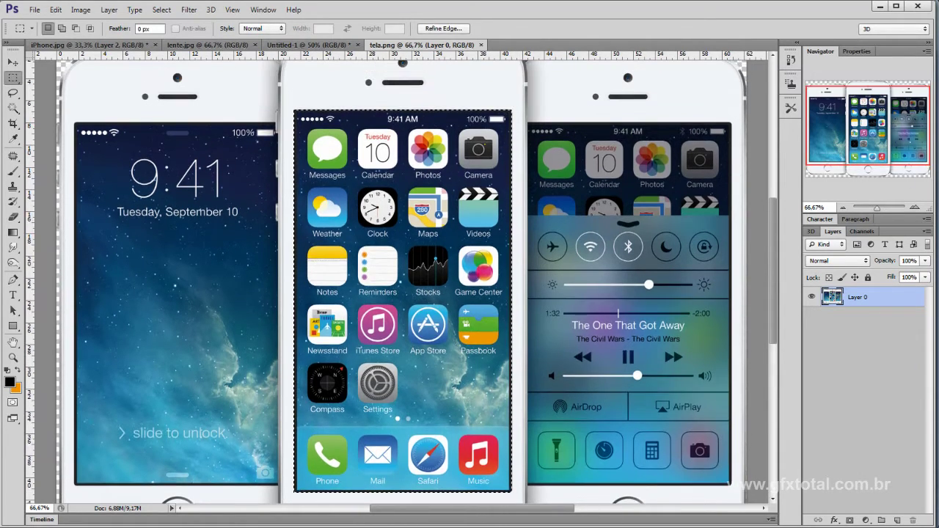
pyautogui.click(916, 208)
pyautogui.click(916, 208)
pyautogui.moveTo(868, 110); pyautogui.dragTo(847, 89)
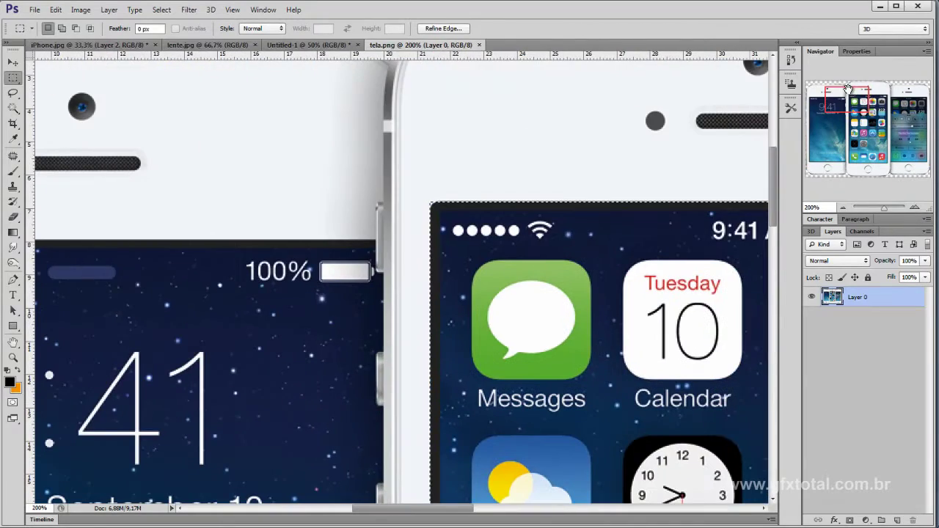
pyautogui.click(916, 208)
pyautogui.click(916, 208)
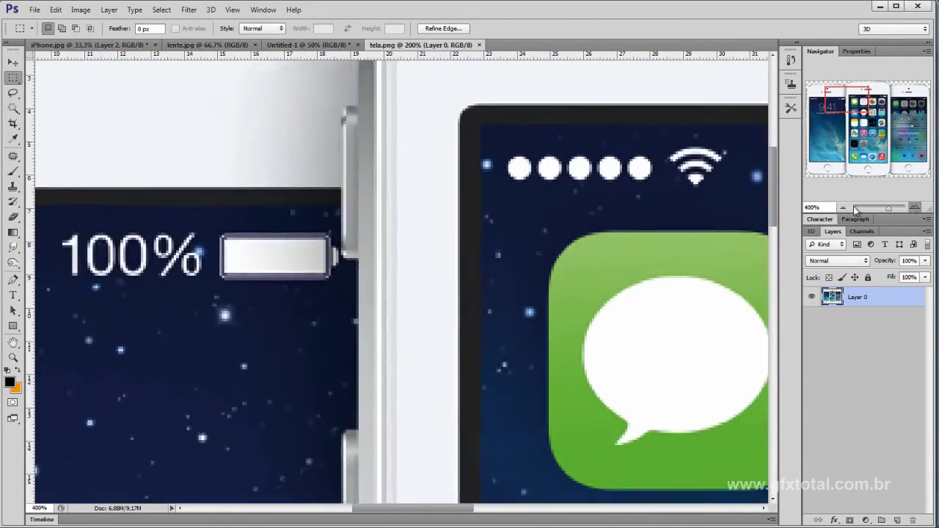
pyautogui.click(915, 208)
pyautogui.moveTo(509, 169); pyautogui.dragTo(379, 213)
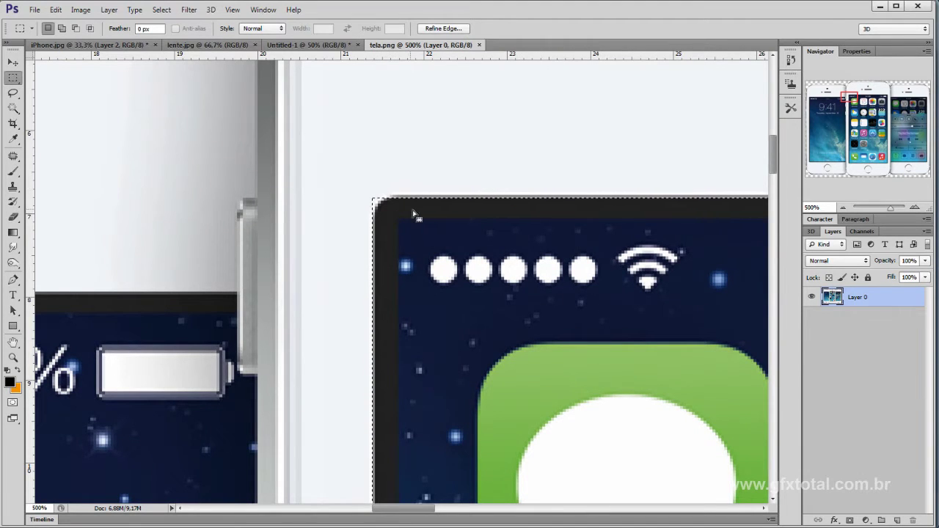
# - Smooth the screen selection with a Sample Radius of 3 pixels
pyautogui.click(161, 10)
pyautogui.moveTo(171, 139)
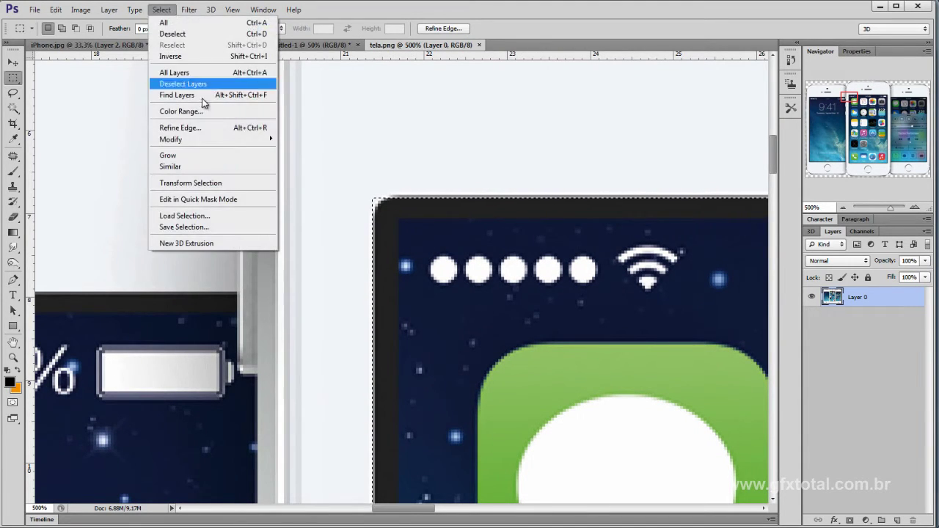
pyautogui.click(297, 150)
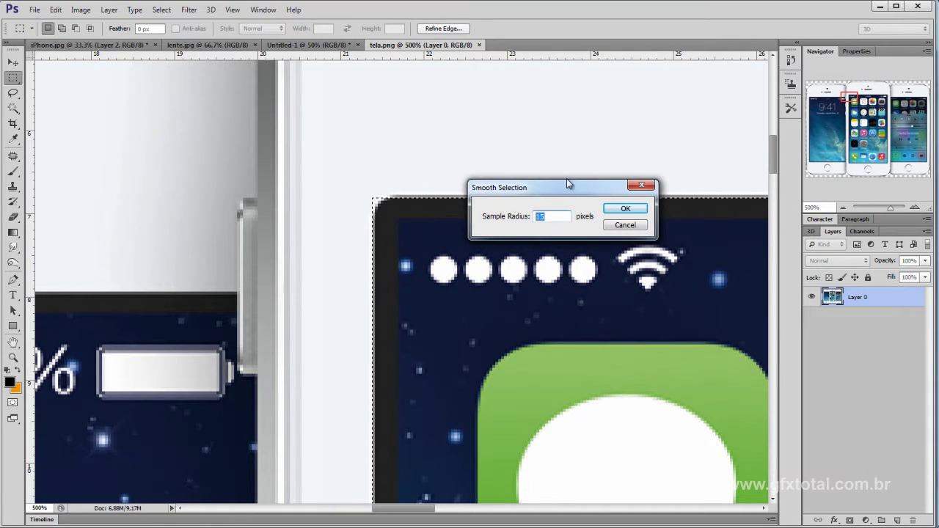
pyautogui.moveTo(567, 183); pyautogui.dragTo(648, 130)
pyautogui.write('3')
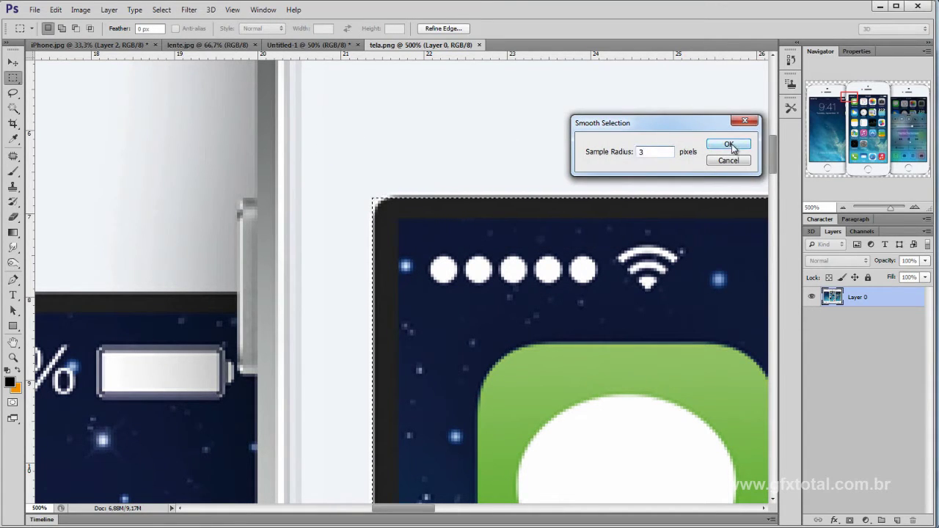
pyautogui.click(729, 146)
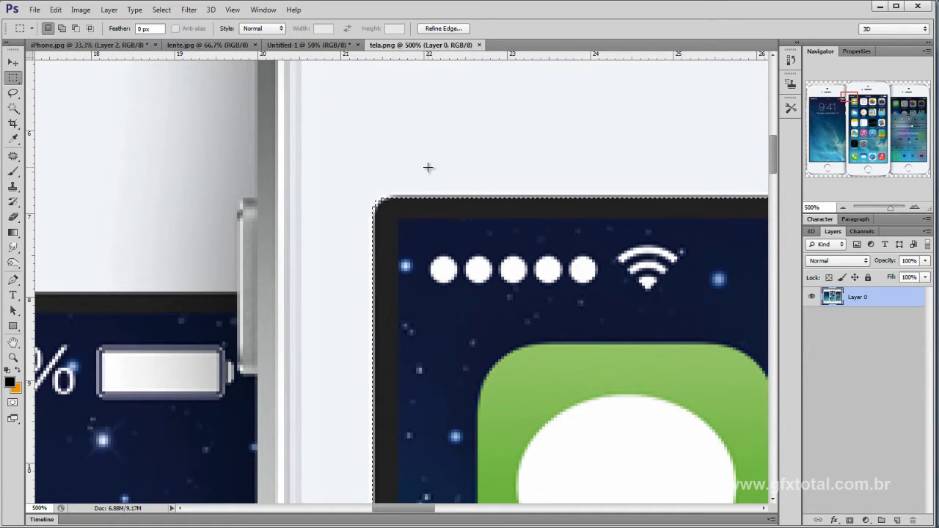
pyautogui.click(844, 211)
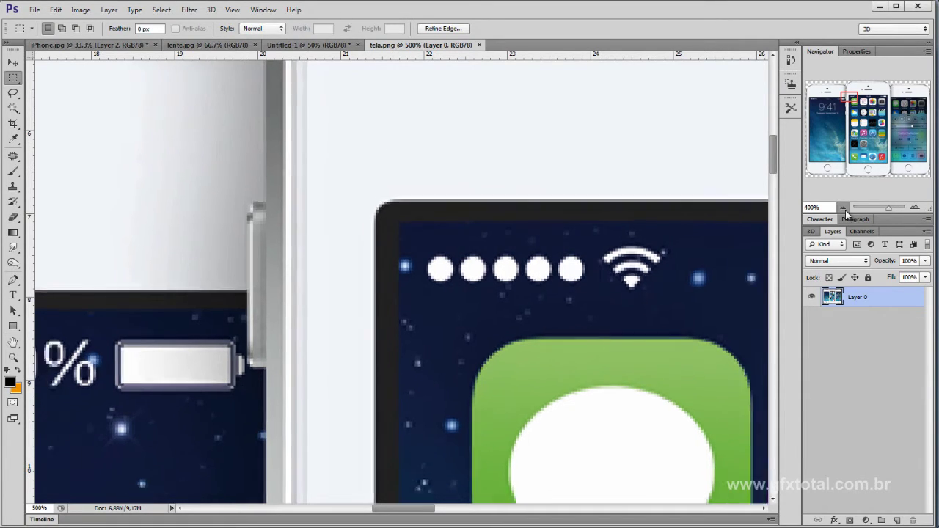
pyautogui.click(845, 210)
pyautogui.click(844, 210)
pyautogui.click(844, 211)
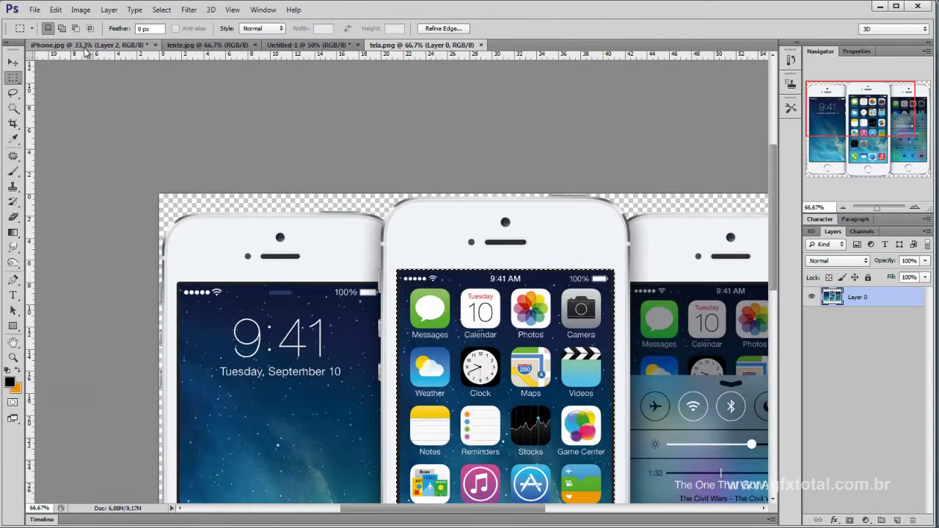
# - Paste the screen image into iPhone.jpg and scale it to about 65% in the lower right
pyautogui.click(84, 45)
pyautogui.hotkey('ctrl', 'v')
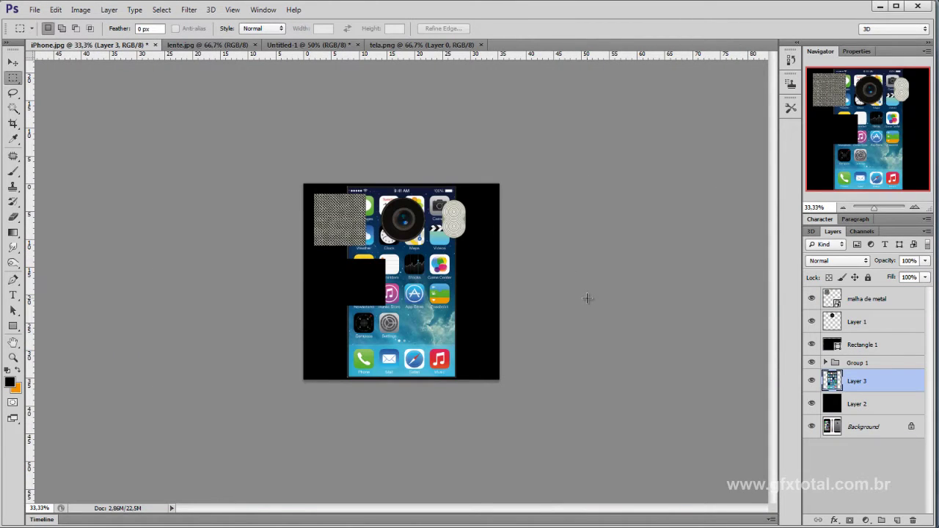
pyautogui.click(13, 62)
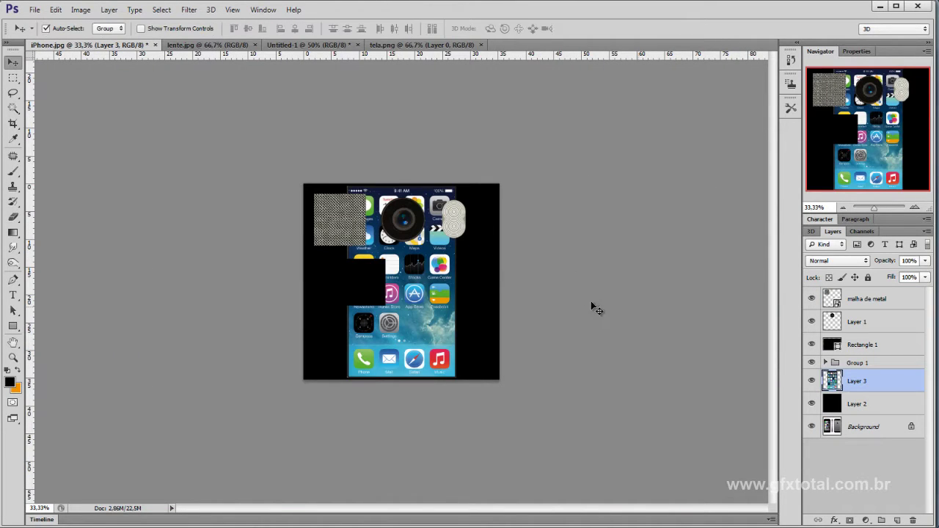
pyautogui.hotkey('ctrl', 't')
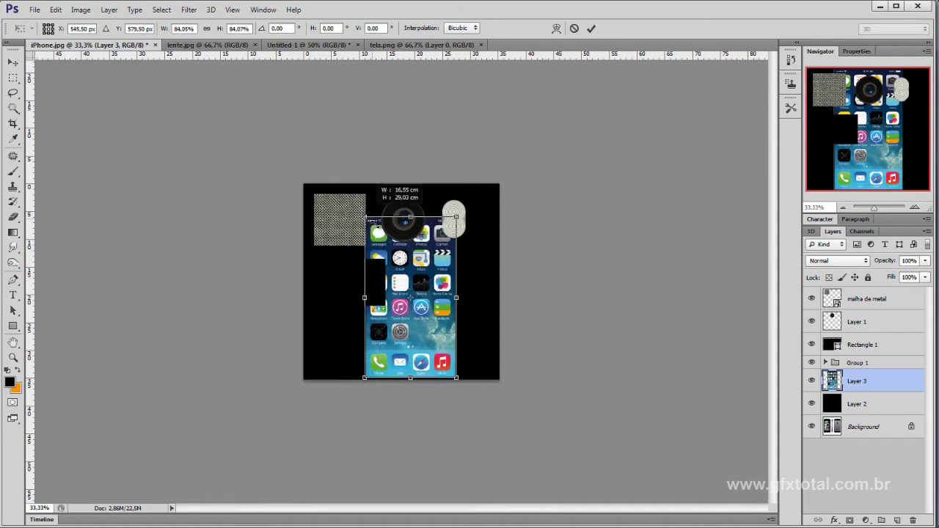
pyautogui.keyDown('shift'); pyautogui.moveTo(347, 184); pyautogui.dragTo(388, 267); pyautogui.keyUp('shift')
pyautogui.moveTo(436, 297)
pyautogui.mouseDown()
pyautogui.moveTo(446, 300)
pyautogui.moveTo(457, 283)
pyautogui.mouseUp()
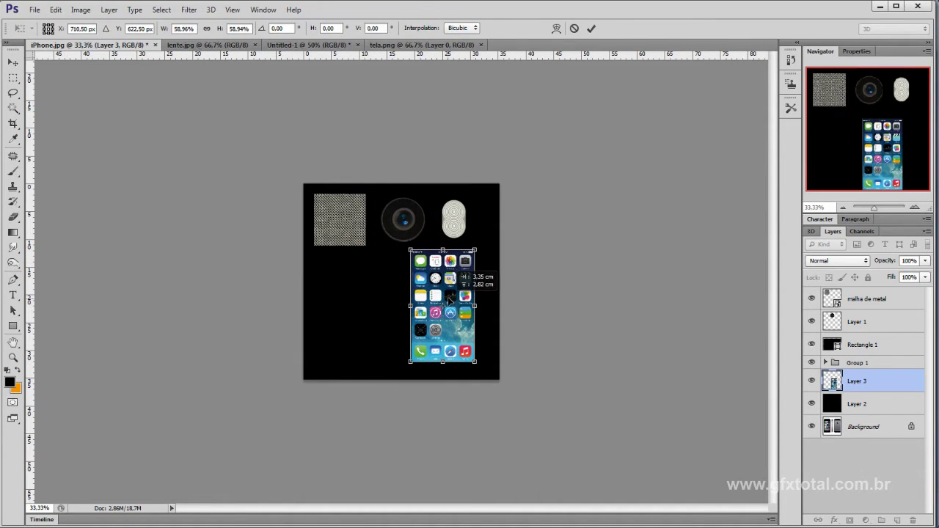
pyautogui.keyDown('shift'); pyautogui.moveTo(411, 361); pyautogui.dragTo(394, 376); pyautogui.keyUp('shift')
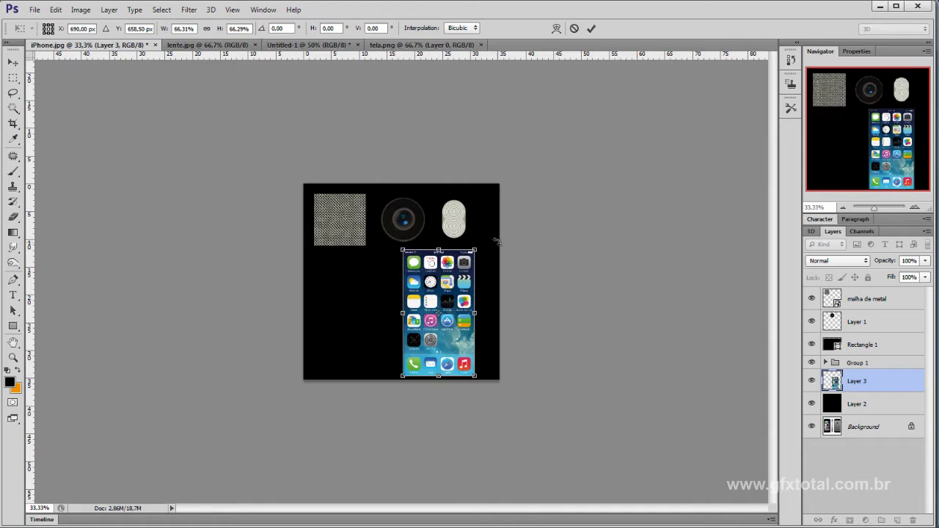
pyautogui.keyDown('shift'); pyautogui.moveTo(475, 249); pyautogui.dragTo(471, 252); pyautogui.keyUp('shift')
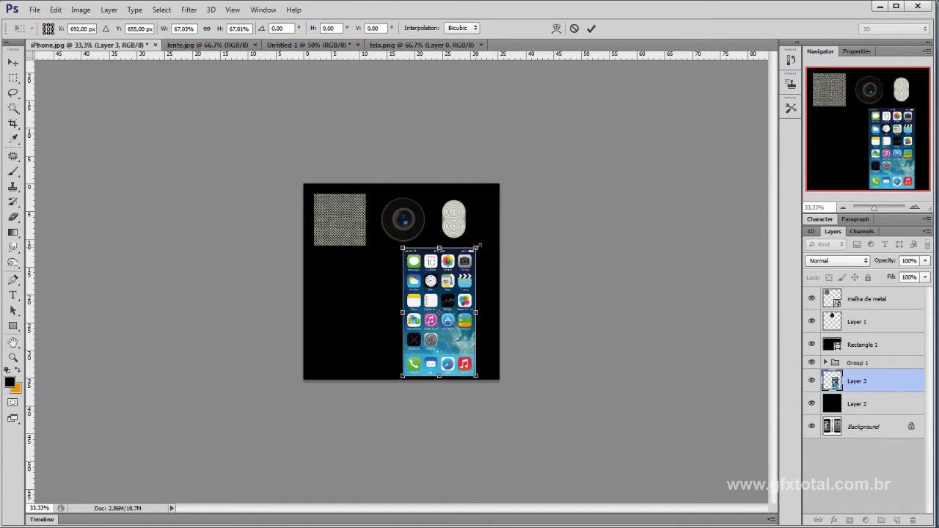
pyautogui.press('Return')
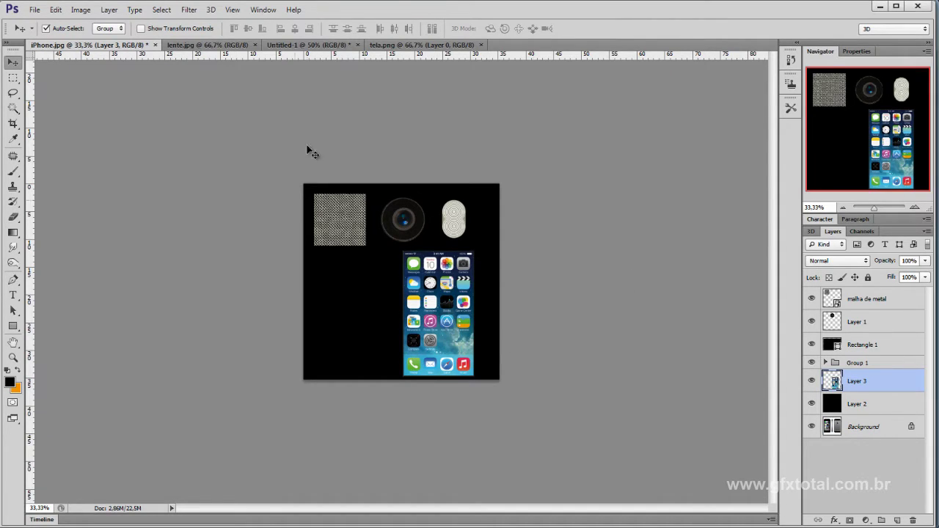
# - Save the texture sheet as JPEG, replacing the existing textura_iPhone file
pyautogui.hotkey('ctrl', 'shift', 's')
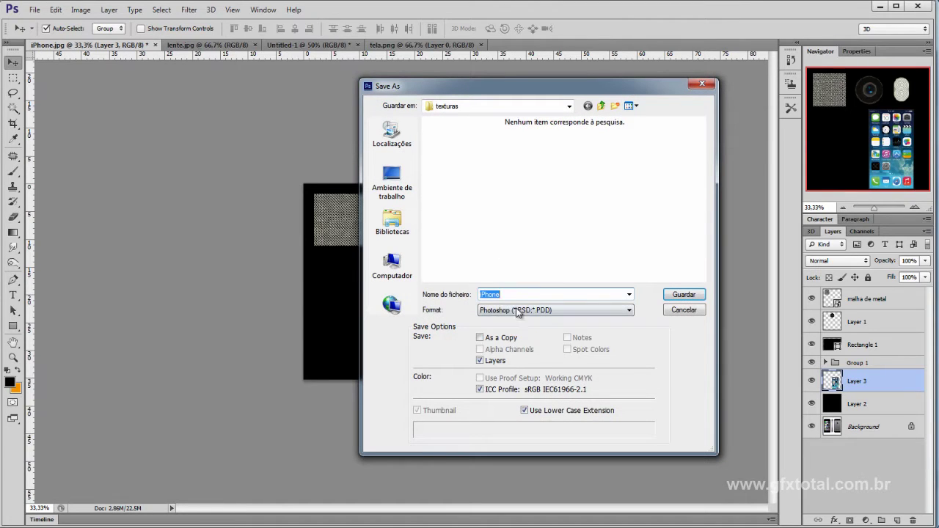
pyautogui.click(517, 312)
pyautogui.click(502, 392)
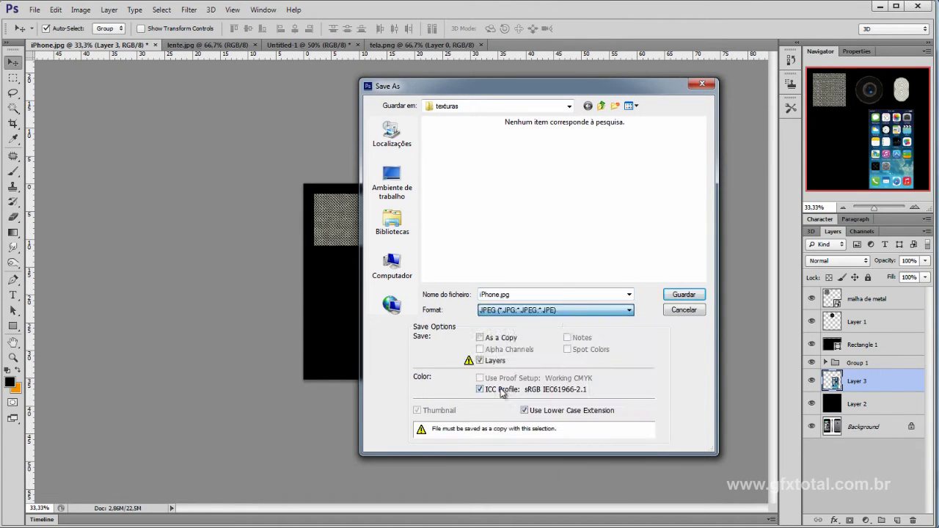
pyautogui.click(454, 239)
pyautogui.press('Return')
pyautogui.click(550, 233)
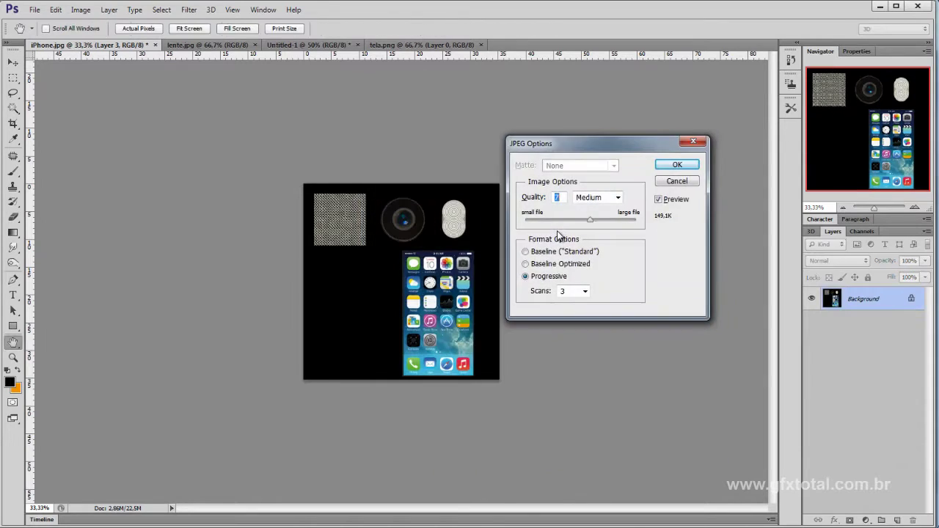
pyautogui.press('Return')
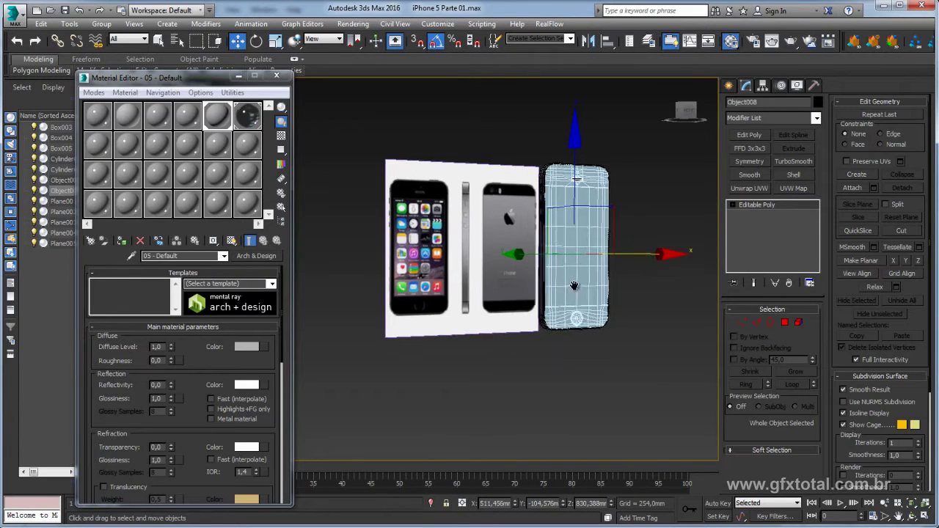
# - Select the phone's parts and assign them the dark 06 - Default material
pyautogui.click(593, 308)
pyautogui.keyDown('alt'); pyautogui.moveTo(592, 308); pyautogui.dragTo(482, 317, button='middle'); pyautogui.keyUp('alt')
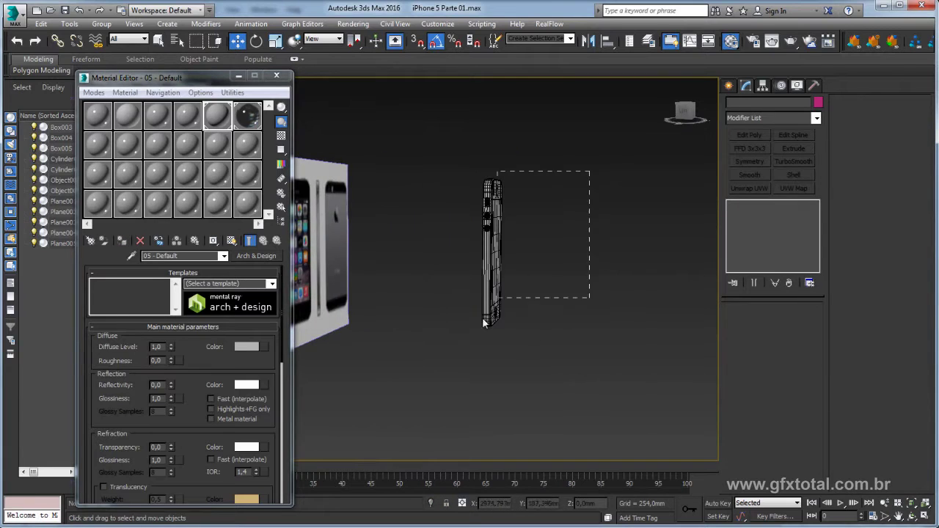
pyautogui.moveTo(482, 317); pyautogui.dragTo(484, 317)
pyautogui.keyDown('alt'); pyautogui.moveTo(606, 286); pyautogui.dragTo(577, 236, button='middle'); pyautogui.keyUp('alt')
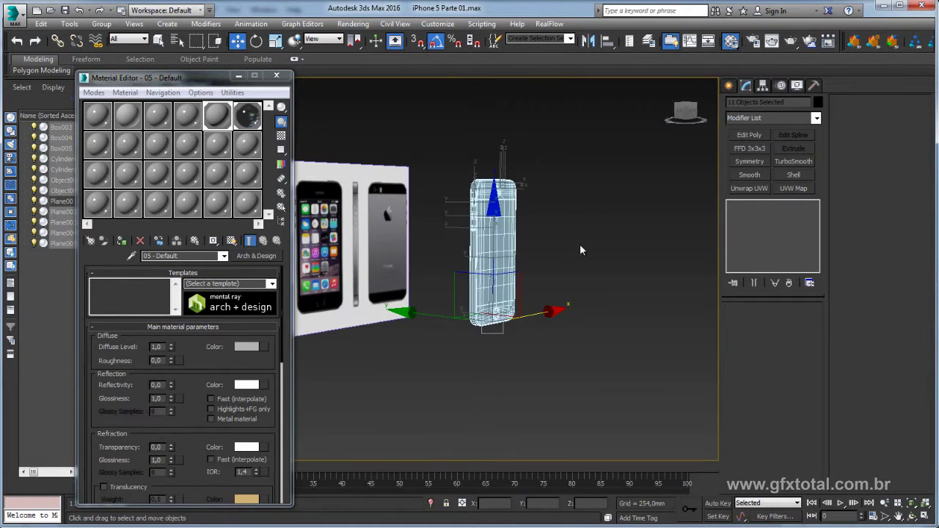
pyautogui.click(492, 242)
pyautogui.click(248, 115)
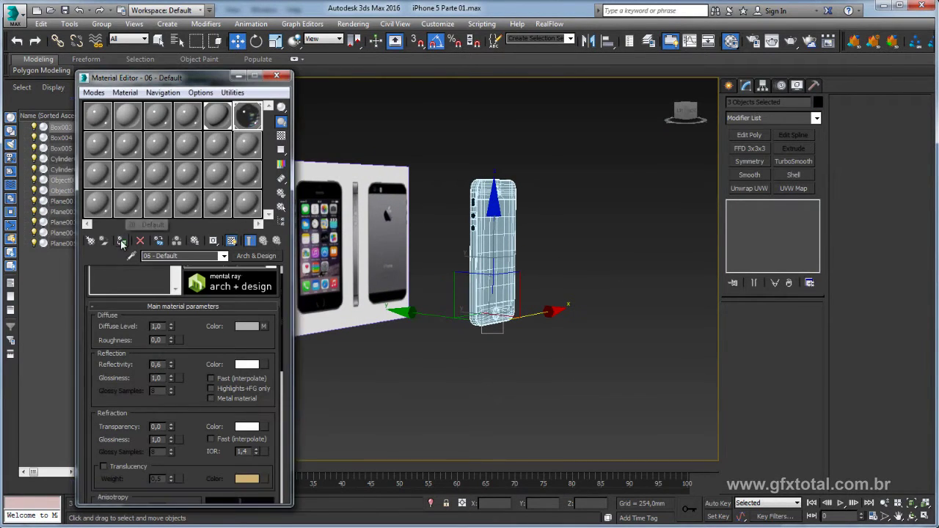
pyautogui.click(122, 242)
# - Orbit and zoom around the phone to inspect the dark 06 - Default material
pyautogui.click(383, 207)
pyautogui.moveTo(383, 207)
pyautogui.keyDown('alt'); pyautogui.mouseDown(button='middle')
pyautogui.moveTo(559, 280)
pyautogui.moveTo(416, 282)
pyautogui.moveTo(612, 285)
pyautogui.moveTo(593, 295)
pyautogui.moveTo(522, 267)
pyautogui.mouseUp(button='middle'); pyautogui.keyUp('alt')
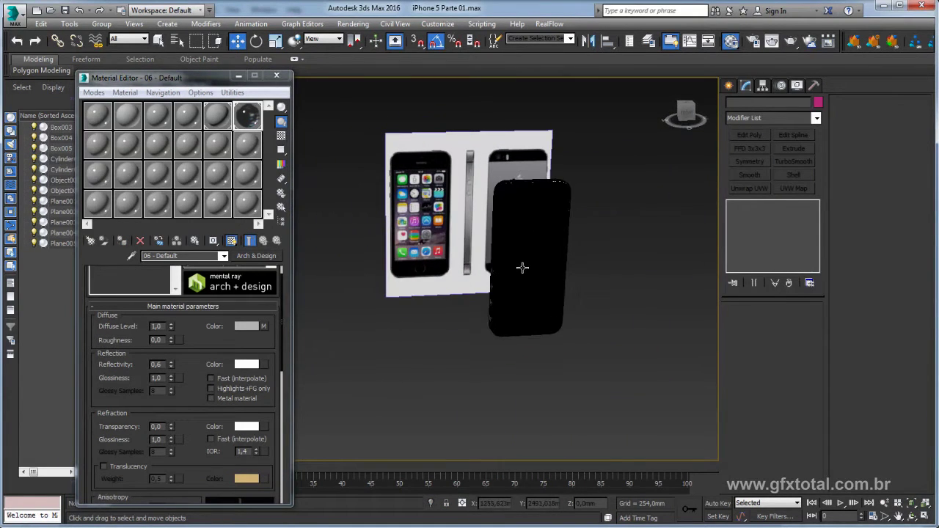
pyautogui.scroll(4, 546, 220)
pyautogui.click(540, 230)
pyautogui.keyDown('alt'); pyautogui.moveTo(541, 231); pyautogui.dragTo(618, 218, button='middle'); pyautogui.keyUp('alt')
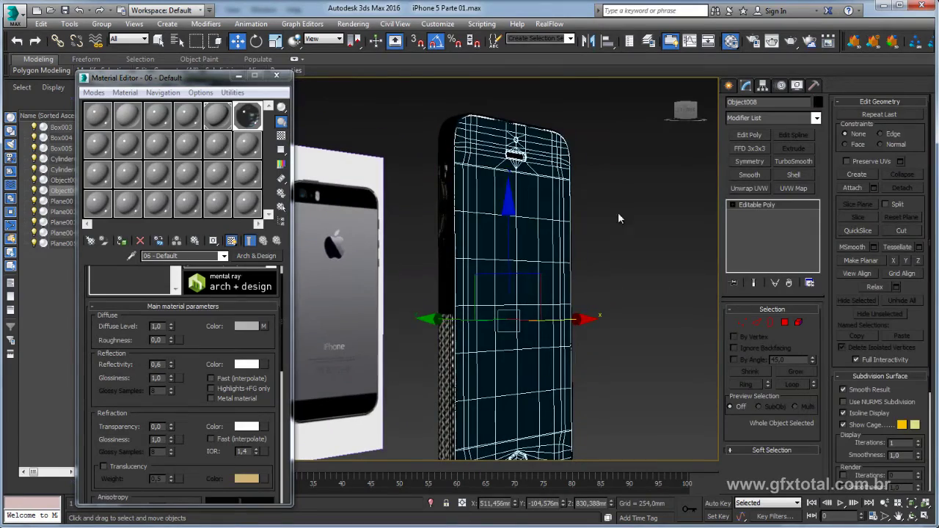
pyautogui.keyDown('alt'); pyautogui.moveTo(518, 114); pyautogui.dragTo(520, 132, button='middle'); pyautogui.keyUp('alt')
pyautogui.scroll(2, 576, 116)
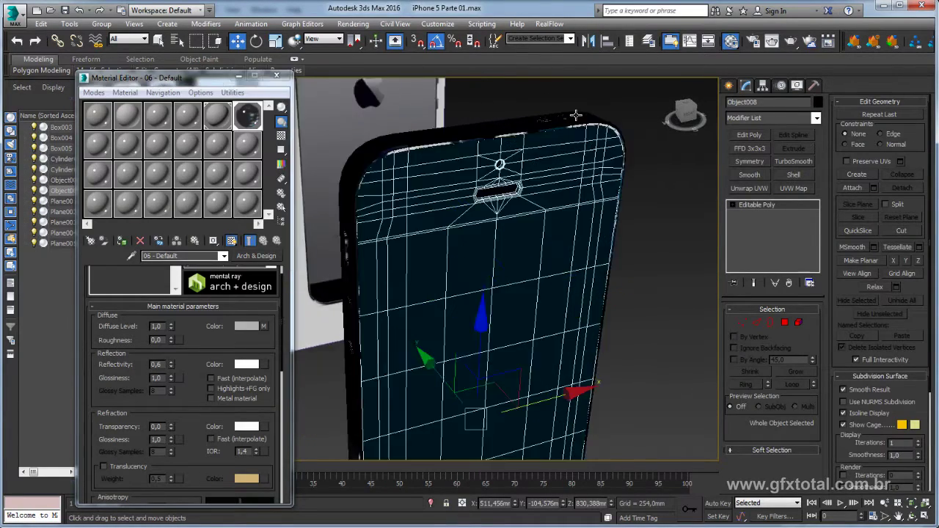
pyautogui.scroll(2, 579, 130)
pyautogui.scroll(-3, 579, 131)
pyautogui.moveTo(580, 130)
pyautogui.keyDown('alt'); pyautogui.mouseDown(button='middle')
pyautogui.moveTo(597, 137)
pyautogui.moveTo(660, 207)
pyautogui.mouseUp(button='middle'); pyautogui.keyUp('alt')
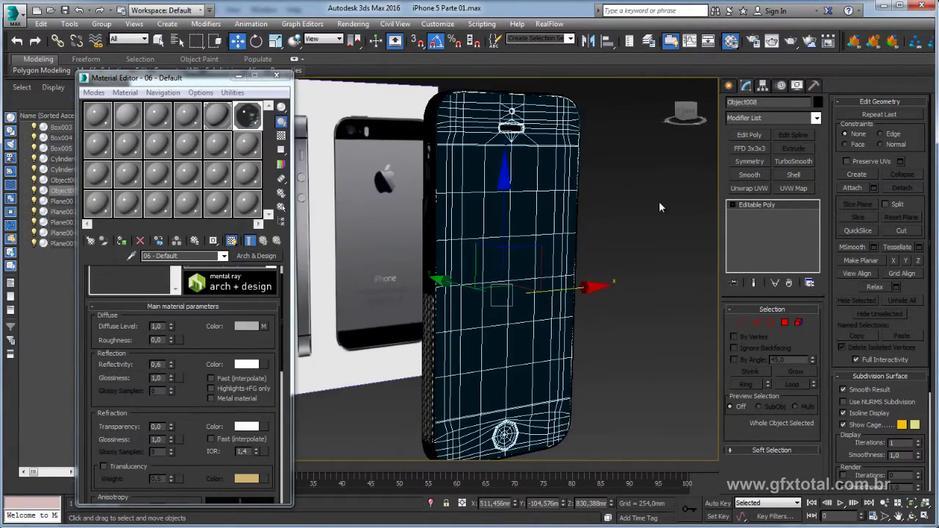
# - Add Unwrap UVW to the phone and show textura_iPhone.jpg (Map #2) in the UV editor
pyautogui.click(748, 189)
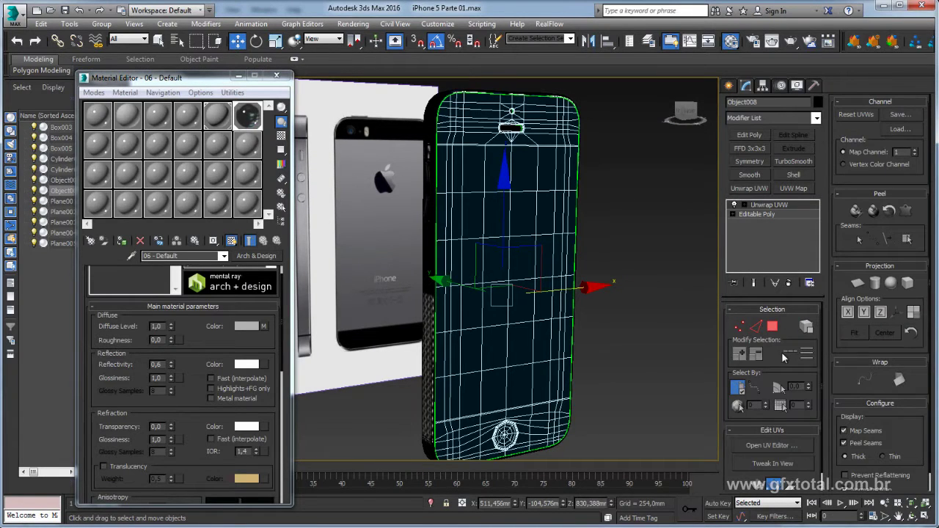
pyautogui.click(768, 446)
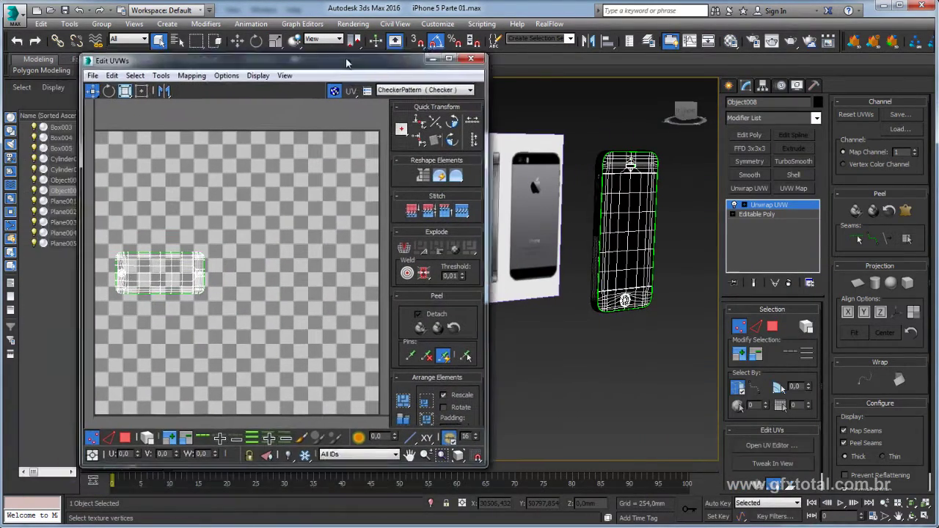
pyautogui.moveTo(348, 64); pyautogui.dragTo(351, 60)
pyautogui.click(429, 87)
pyautogui.click(422, 94)
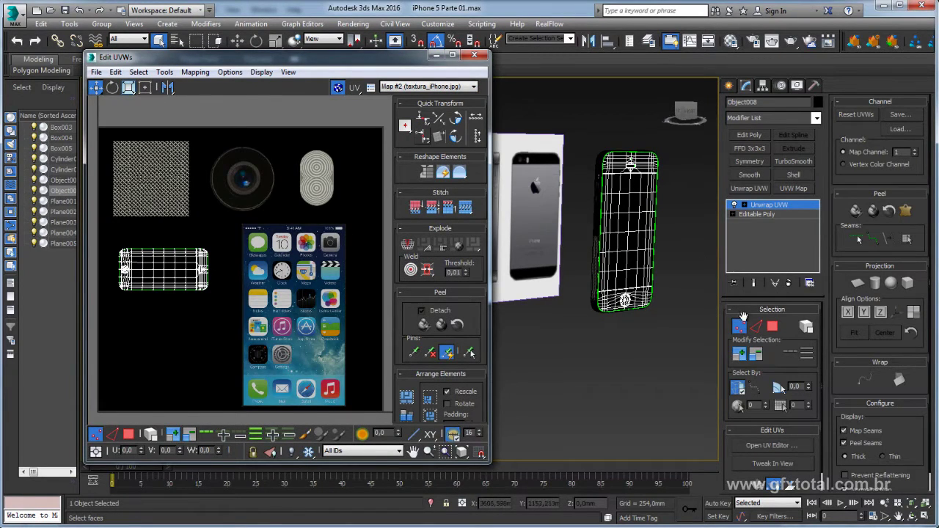
pyautogui.click(619, 253)
# - Select the phone's front faces and grow the polygon selection to cover the screen area
pyautogui.press('z')
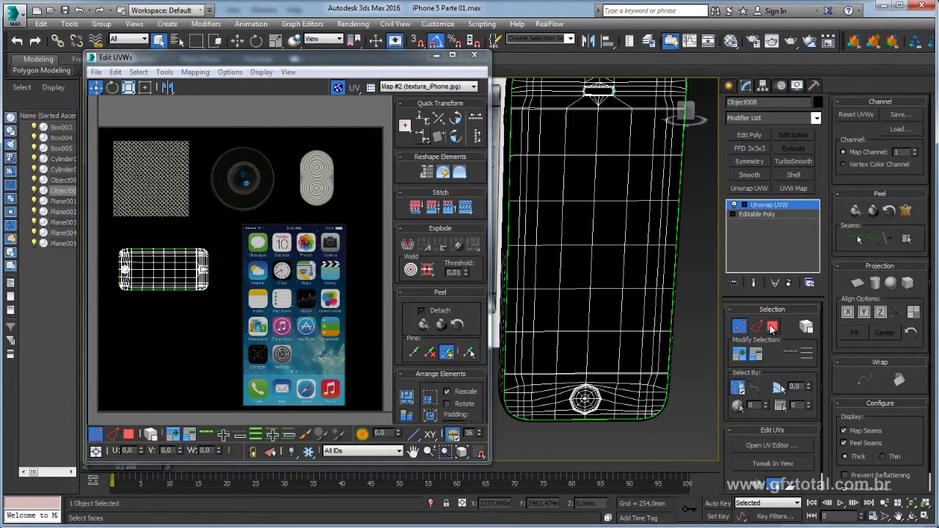
pyautogui.click(772, 329)
pyautogui.click(580, 224)
pyautogui.keyDown('ctrl'); pyautogui.click(609, 224); pyautogui.keyUp('ctrl')
pyautogui.keyDown('ctrl'); pyautogui.click(606, 264); pyautogui.keyUp('ctrl')
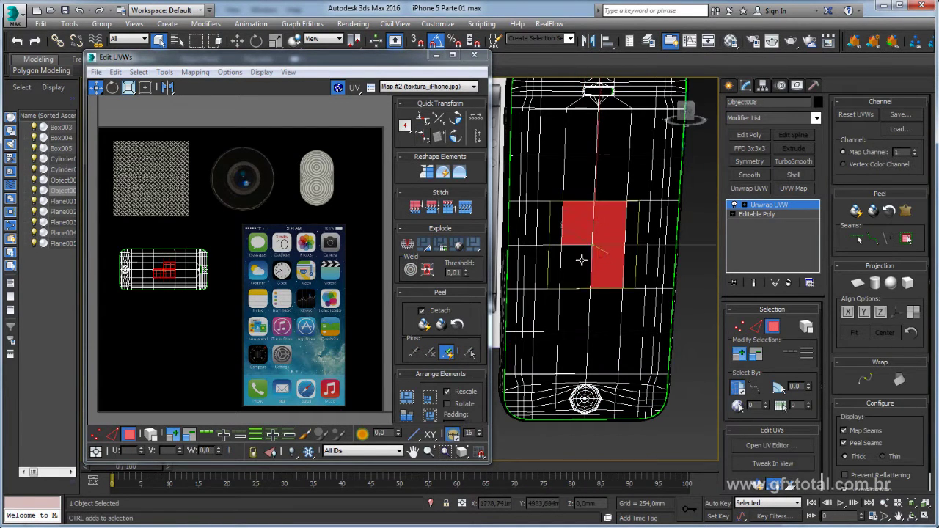
pyautogui.keyDown('ctrl'); pyautogui.click(581, 259); pyautogui.keyUp('ctrl')
pyautogui.click(738, 354)
pyautogui.click(739, 353)
pyautogui.click(739, 353)
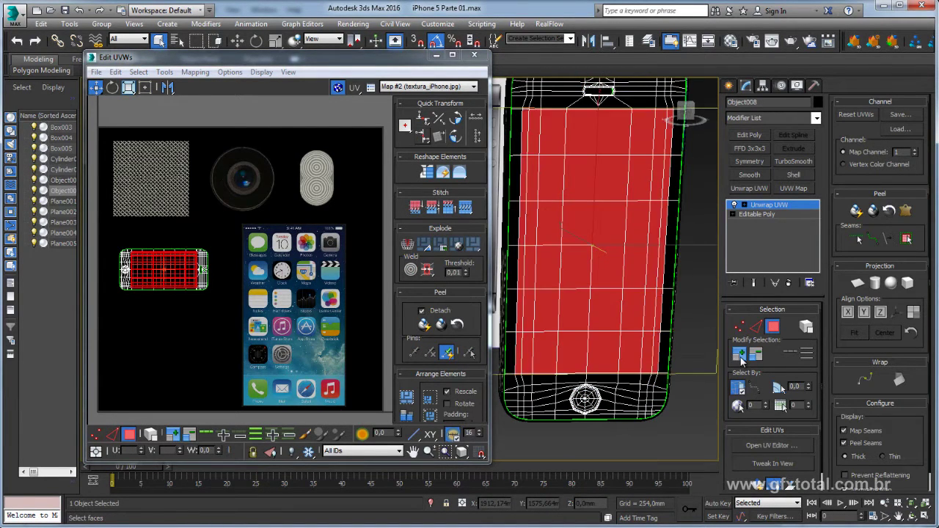
# - Scale the front-face UVs down onto the home-screen image of the texture
pyautogui.scroll(1, 587, 220)
pyautogui.scroll(2, 545, 185)
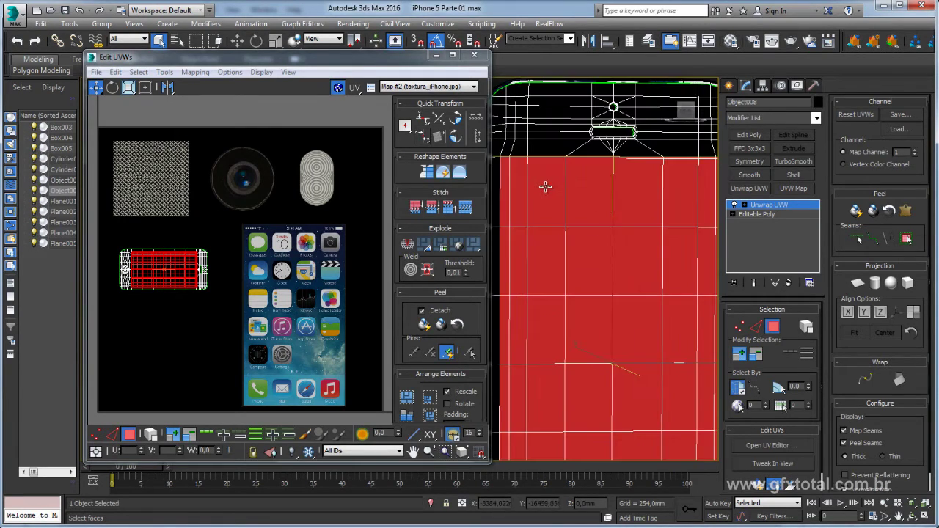
pyautogui.scroll(1, 529, 203)
pyautogui.moveTo(529, 203)
pyautogui.keyDown('alt'); pyautogui.mouseDown(button='middle')
pyautogui.moveTo(524, 191)
pyautogui.moveTo(543, 210)
pyautogui.moveTo(567, 177)
pyautogui.mouseUp(button='middle'); pyautogui.keyUp('alt')
pyautogui.moveTo(567, 171)
pyautogui.mouseDown(button='middle')
pyautogui.moveTo(560, 279)
pyautogui.moveTo(550, 184)
pyautogui.mouseUp(button='middle')
pyautogui.scroll(-2, 554, 212)
pyautogui.scroll(-3, 549, 184)
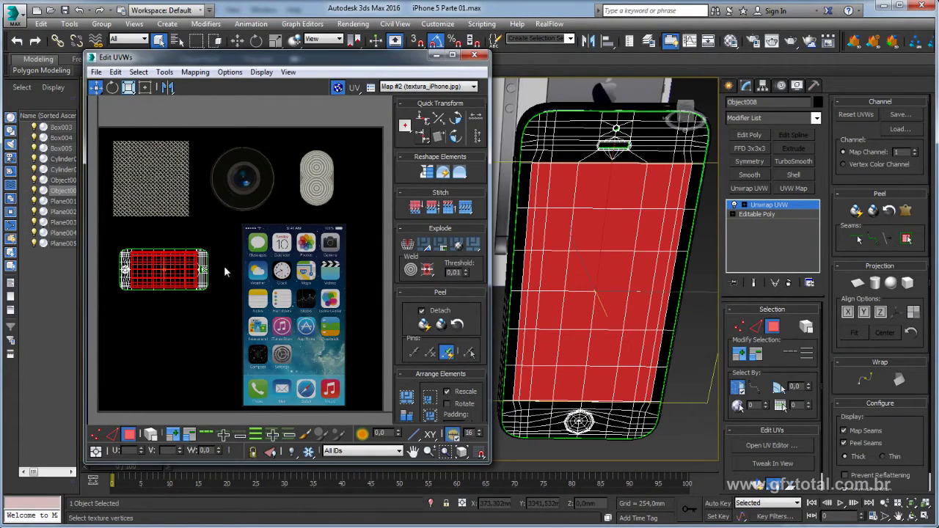
pyautogui.moveTo(357, 324); pyautogui.dragTo(345, 260, button='middle')
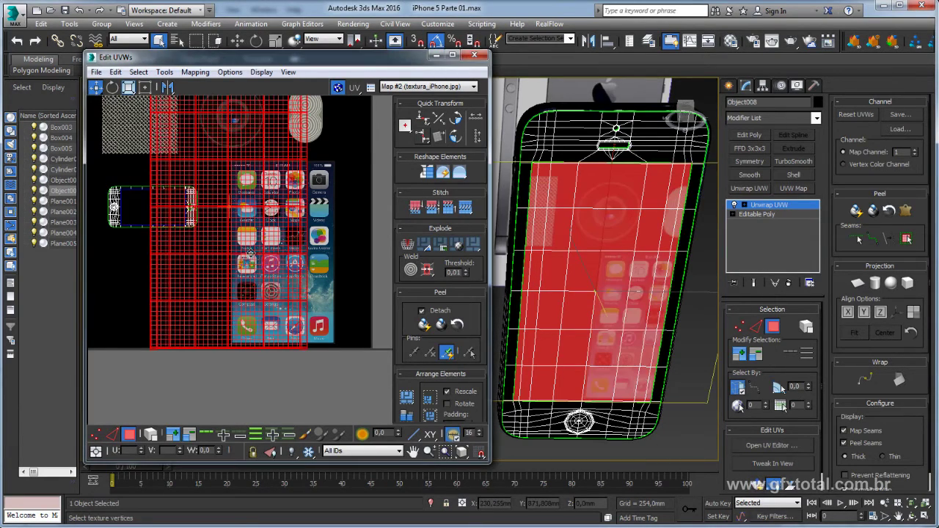
pyautogui.moveTo(227, 242); pyautogui.dragTo(229, 297, button='middle')
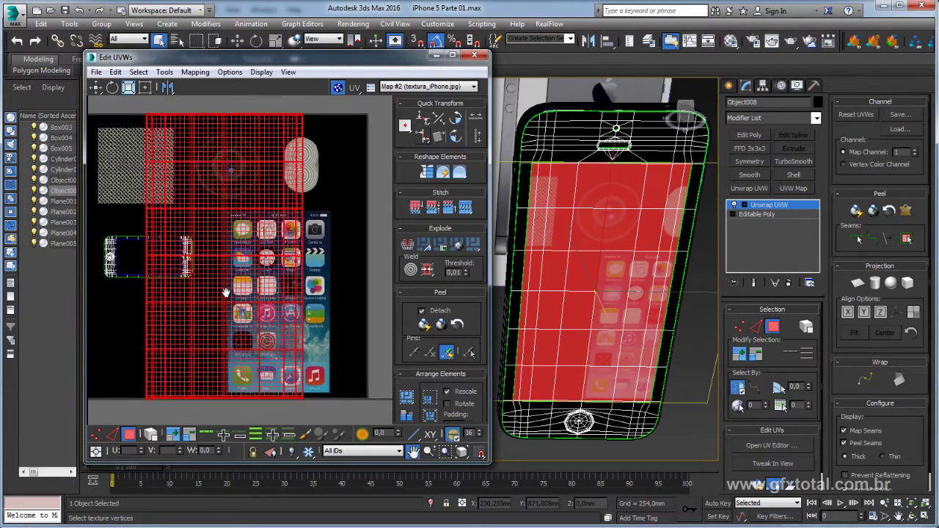
pyautogui.click(128, 88)
pyautogui.moveTo(220, 162)
pyautogui.mouseDown()
pyautogui.moveTo(218, 212)
pyautogui.moveTo(311, 269)
pyautogui.mouseUp()
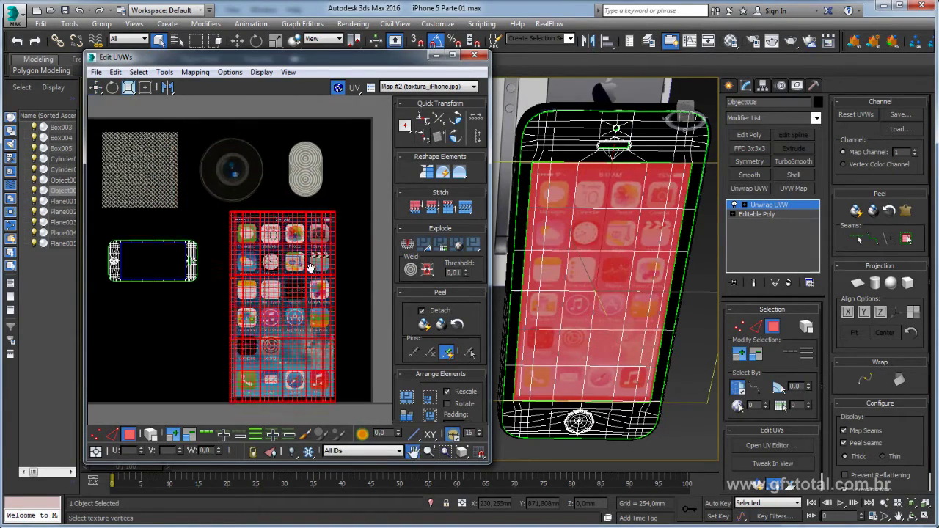
pyautogui.scroll(4, 257, 264)
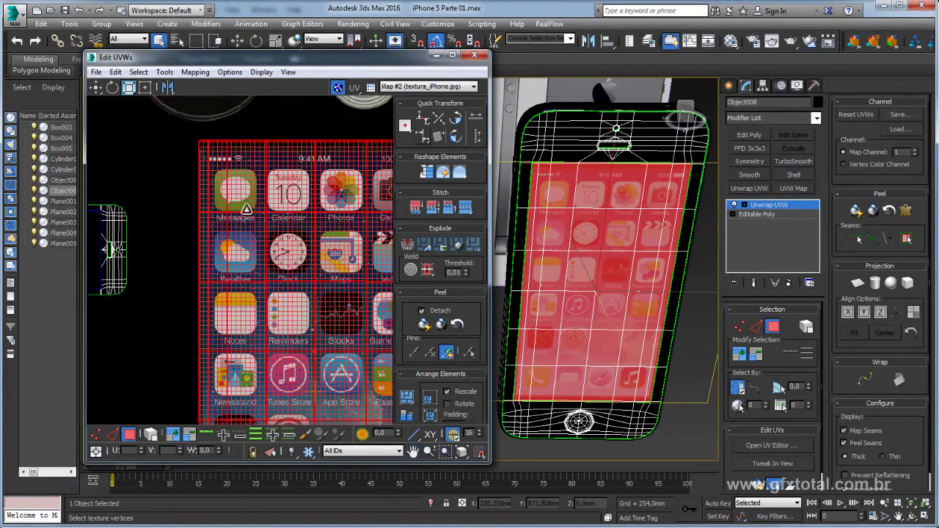
pyautogui.scroll(1, 256, 183)
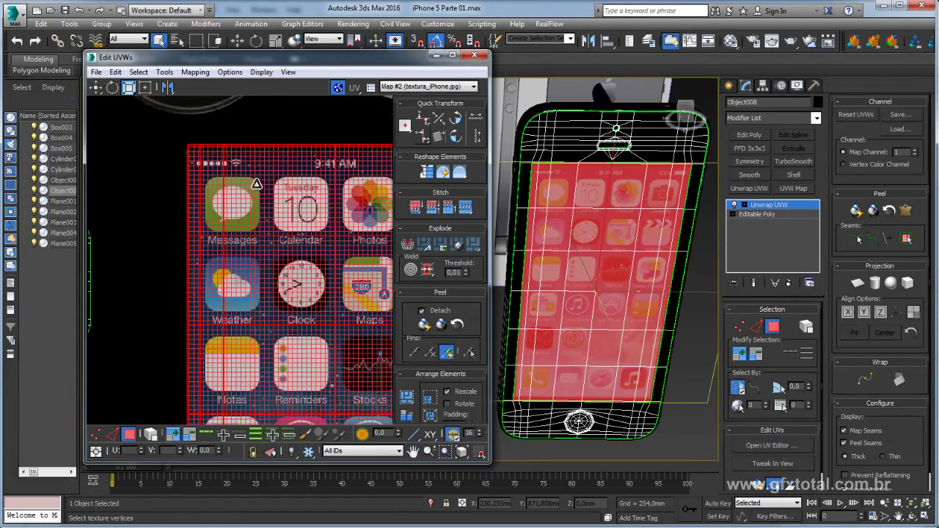
pyautogui.moveTo(256, 183); pyautogui.dragTo(226, 242, button='middle')
# - Move the screen UV mesh to line up over the app icons
pyautogui.press('q')
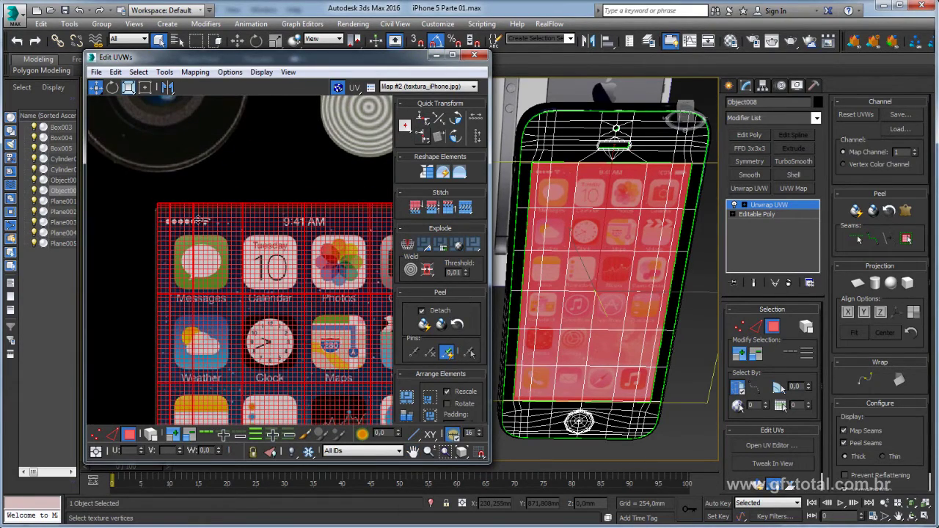
pyautogui.scroll(-5, 217, 257)
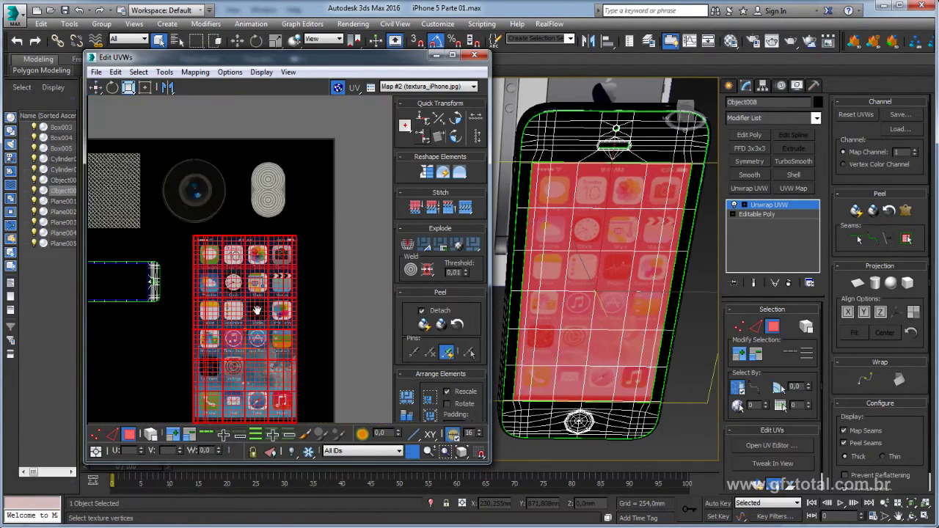
pyautogui.scroll(2, 256, 311)
pyautogui.scroll(3, 229, 228)
pyautogui.click(144, 89)
pyautogui.scroll(4, 352, 308)
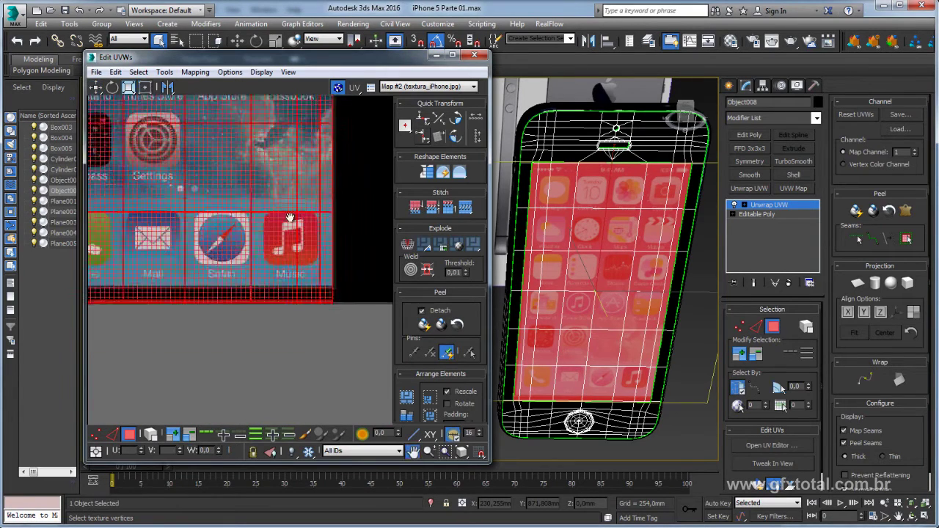
pyautogui.moveTo(357, 293); pyautogui.dragTo(353, 280)
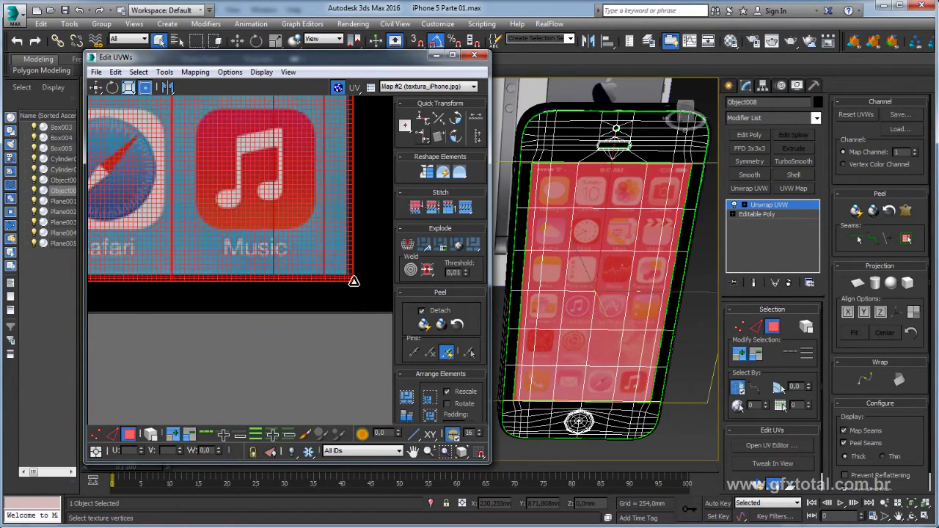
pyautogui.scroll(-2, 353, 280)
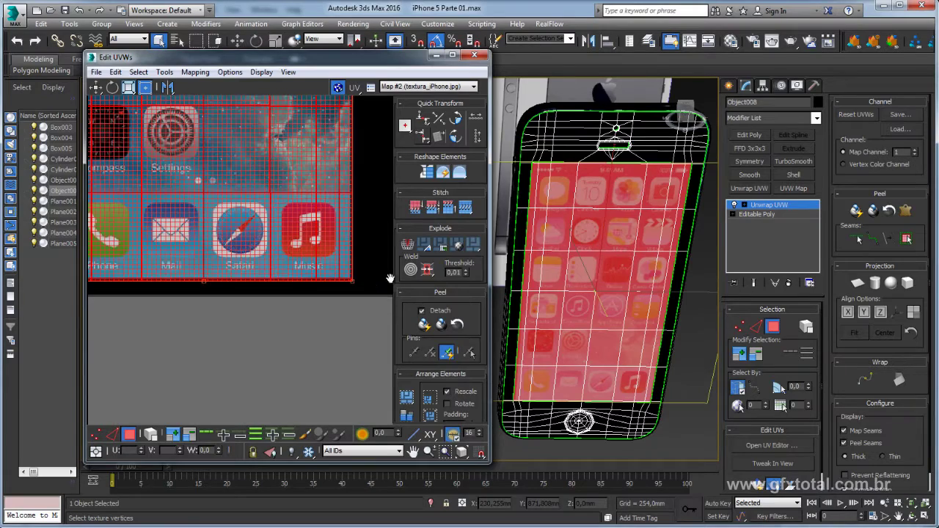
pyautogui.scroll(2, 626, 246)
pyautogui.scroll(3, 626, 246)
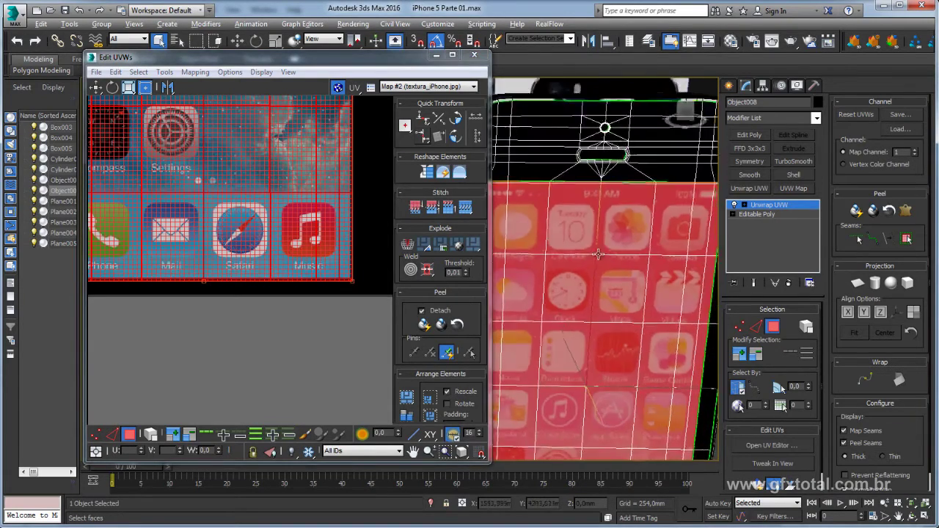
pyautogui.scroll(-2, 625, 246)
pyautogui.scroll(5, 620, 292)
pyautogui.scroll(1, 615, 275)
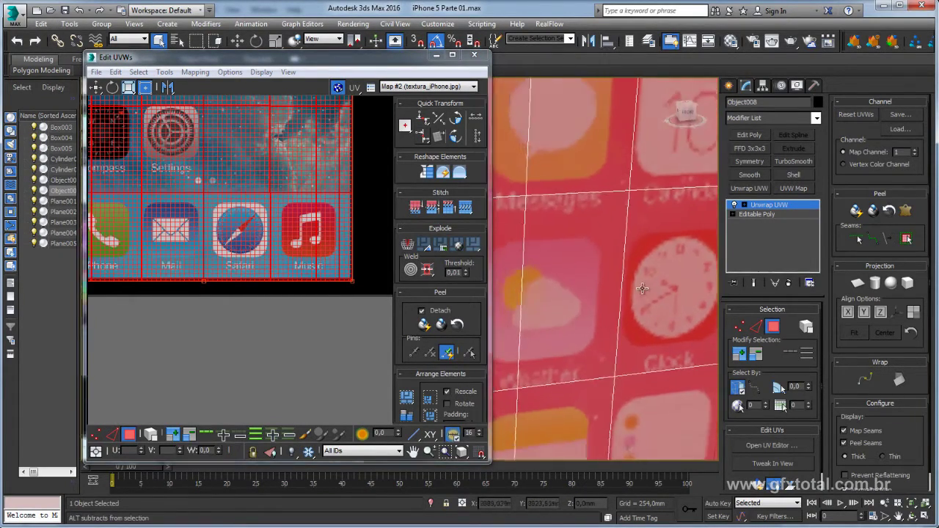
pyautogui.scroll(-3, 608, 264)
pyautogui.scroll(-2, 692, 196)
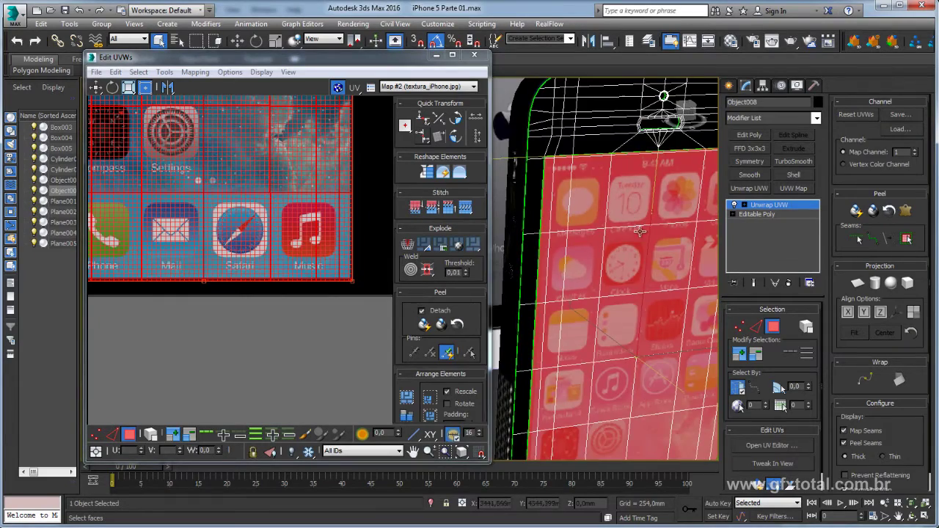
pyautogui.scroll(-1, 650, 227)
pyautogui.scroll(2, 245, 261)
pyautogui.scroll(-3, 244, 261)
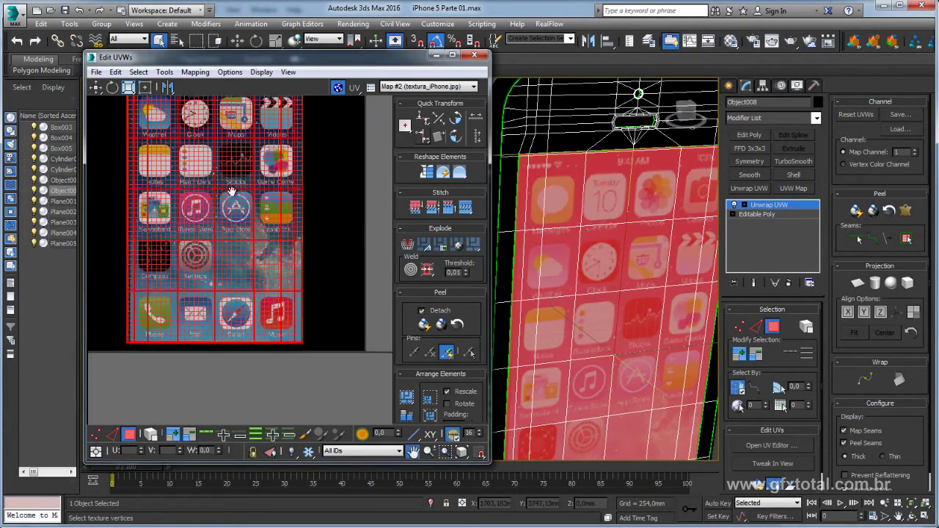
pyautogui.scroll(1, 173, 105)
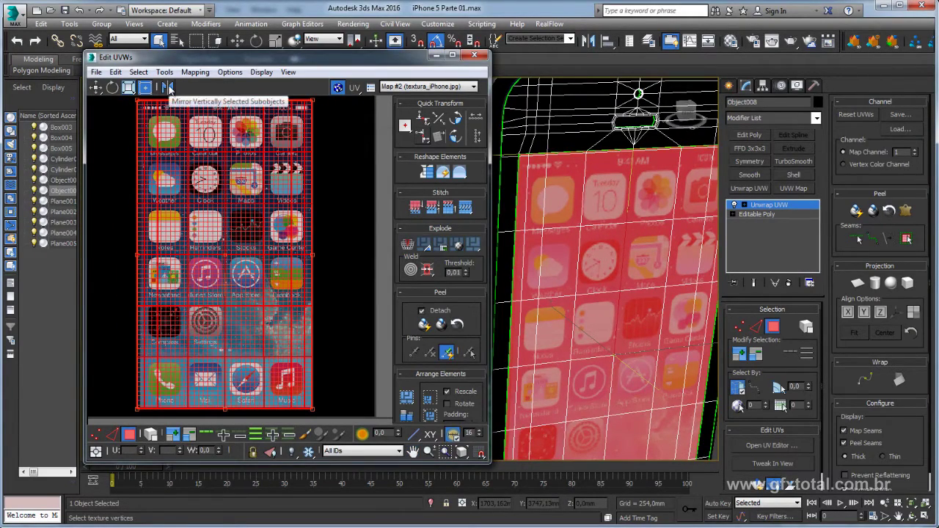
# - Try Mirror Horizontal on the screen UVs, then flip them back upright
pyautogui.click(168, 87)
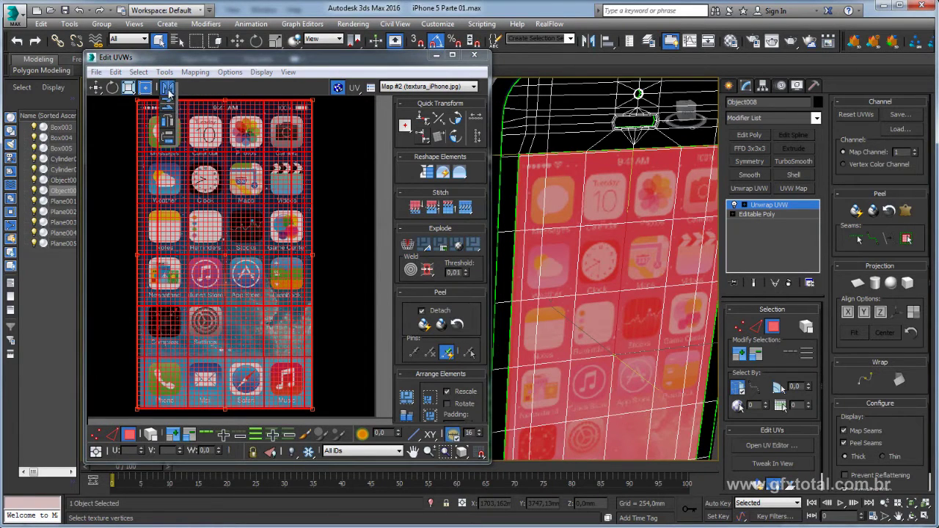
pyautogui.moveTo(169, 91); pyautogui.dragTo(168, 121)
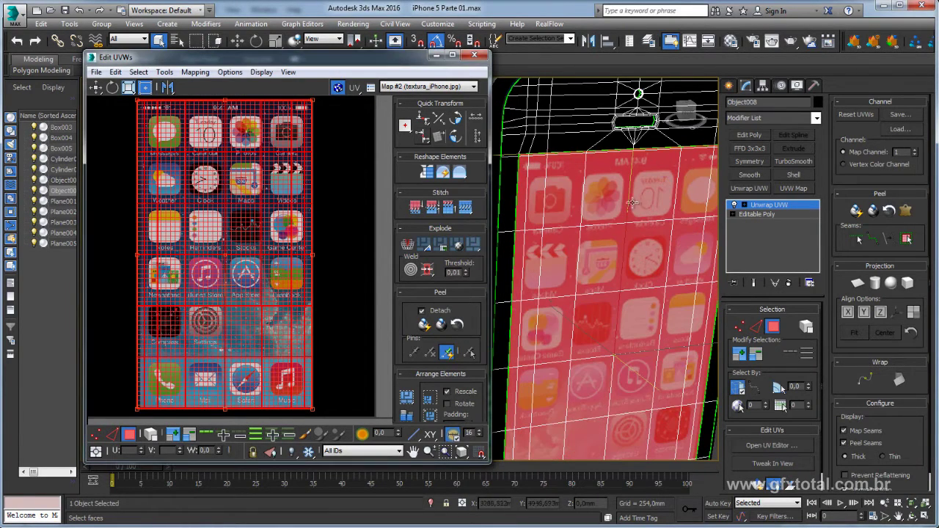
pyautogui.click(170, 88)
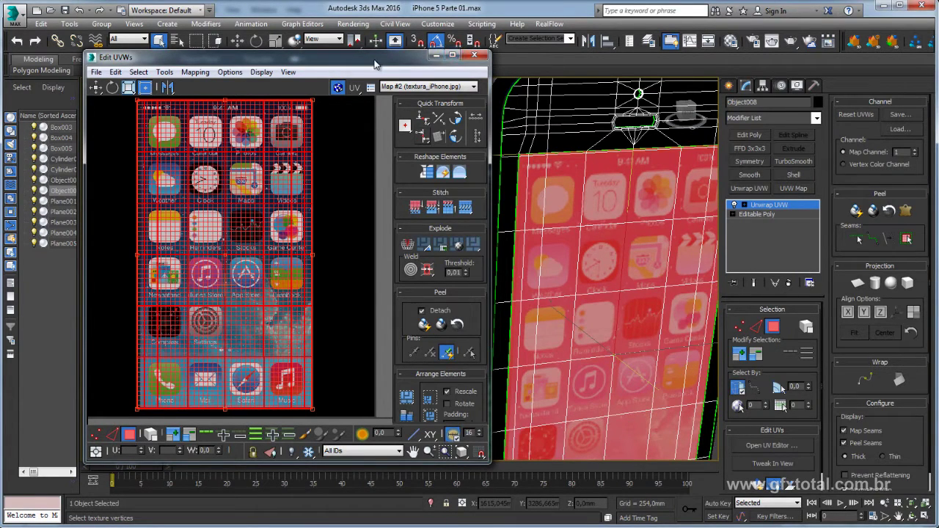
pyautogui.scroll(-3, 352, 200)
pyautogui.scroll(-2, 353, 200)
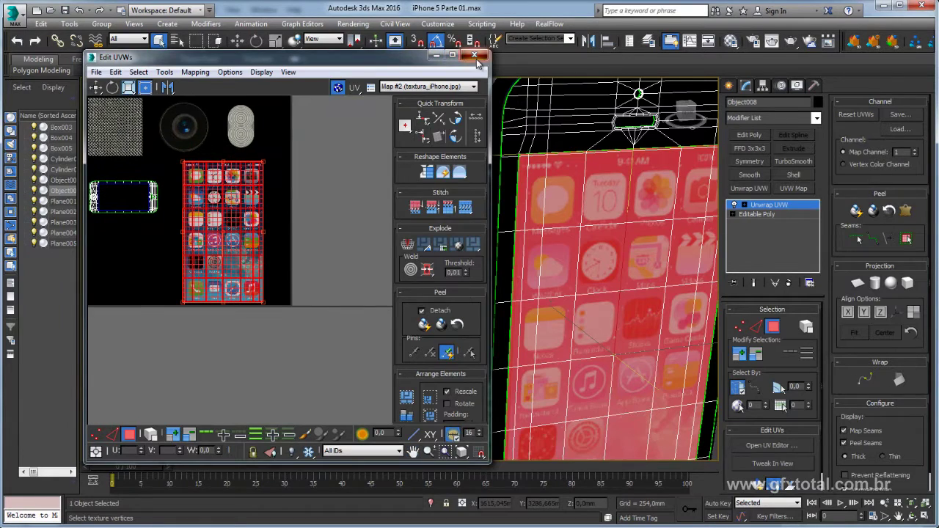
# - Close the UV editor and convert the phone to an Editable Poly
pyautogui.click(474, 55)
pyautogui.scroll(-4, 587, 255)
pyautogui.rightClick(544, 246)
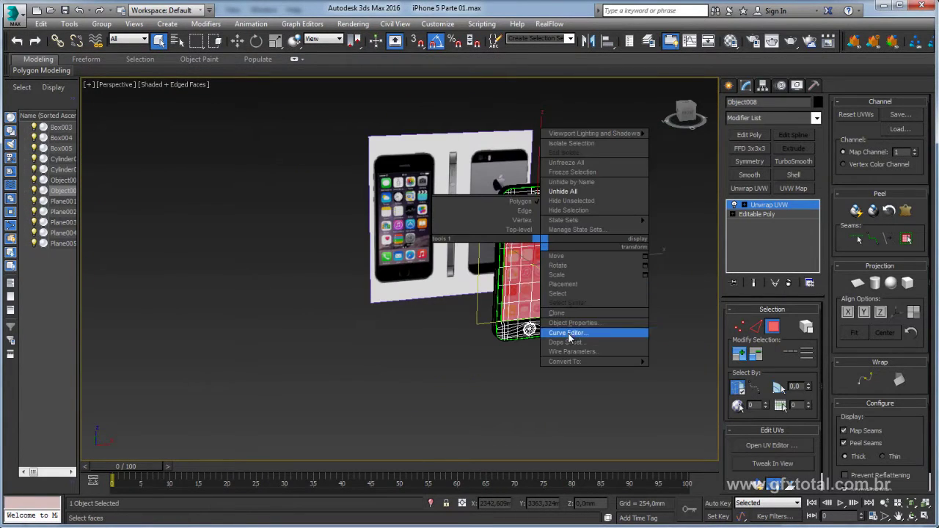
pyautogui.click(692, 371)
pyautogui.click(647, 314)
# - Delete the reference plane Plane001 and select all the phone parts
pyautogui.moveTo(648, 314)
pyautogui.keyDown('alt'); pyautogui.mouseDown(button='middle')
pyautogui.moveTo(637, 275)
pyautogui.moveTo(599, 300)
pyautogui.moveTo(558, 282)
pyautogui.moveTo(556, 303)
pyautogui.mouseUp(button='middle'); pyautogui.keyUp('alt')
pyautogui.scroll(3, 649, 291)
pyautogui.scroll(3, 608, 286)
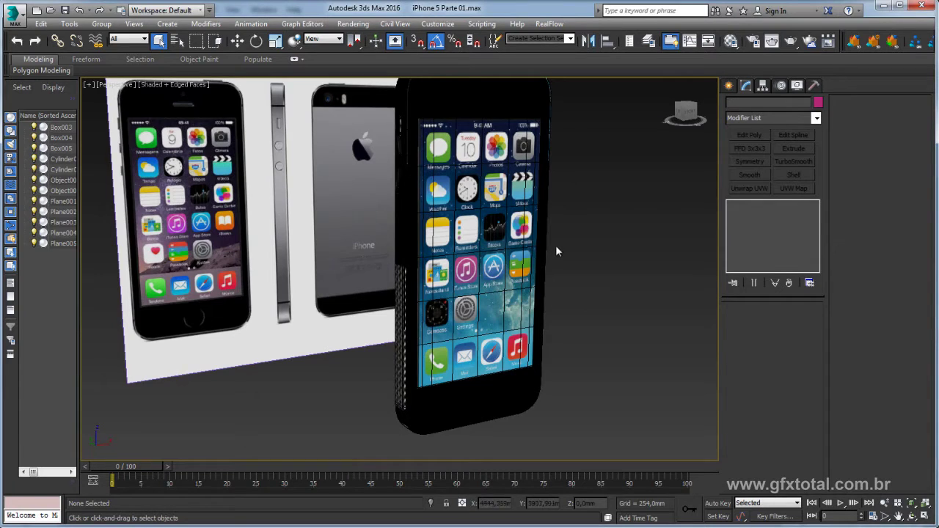
pyautogui.scroll(-2, 536, 234)
pyautogui.scroll(-3, 536, 234)
pyautogui.click(535, 233)
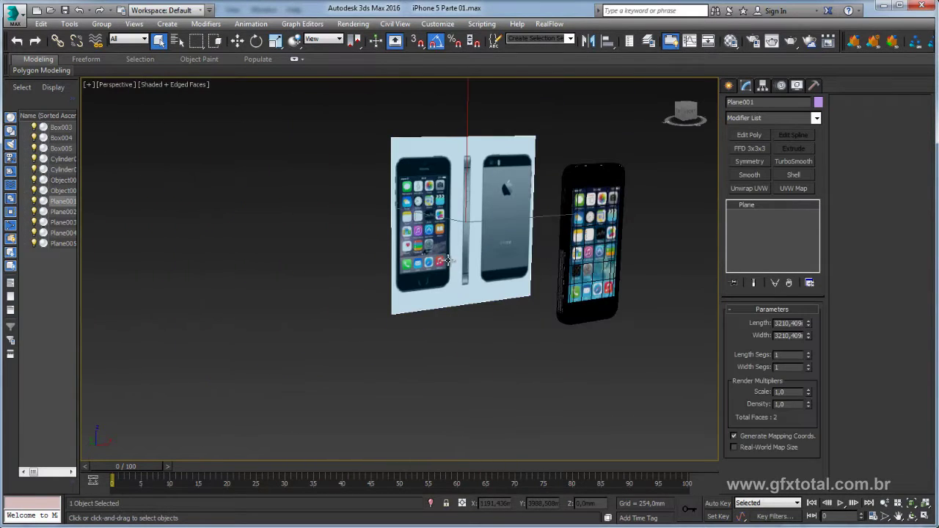
pyautogui.press('Delete')
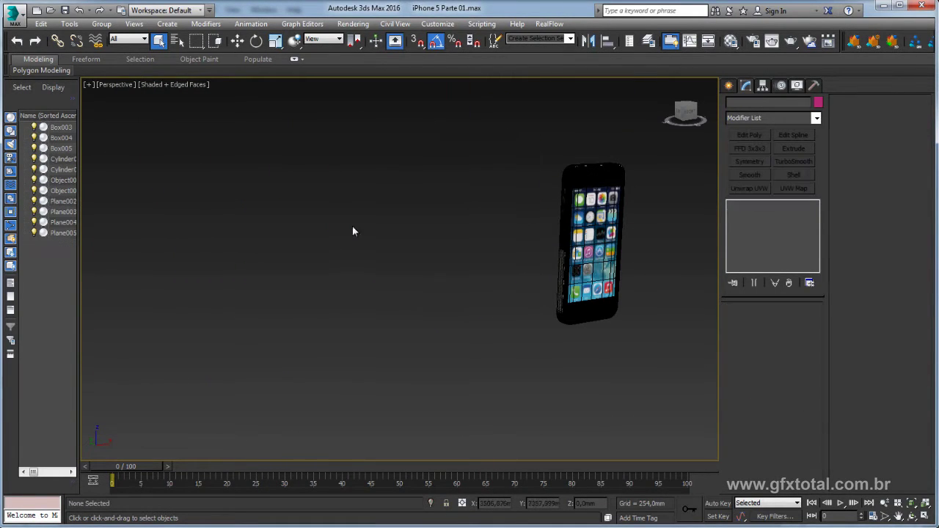
pyautogui.moveTo(686, 404); pyautogui.dragTo(686, 404)
pyautogui.press('w')
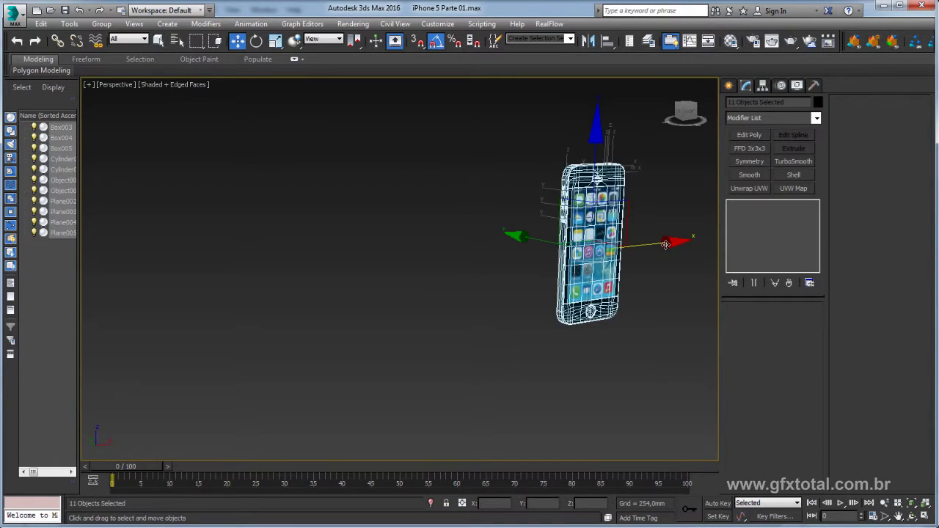
pyautogui.moveTo(664, 244)
pyautogui.keyDown('alt'); pyautogui.mouseDown(button='middle')
pyautogui.moveTo(618, 290)
pyautogui.moveTo(552, 314)
pyautogui.moveTo(703, 69)
pyautogui.mouseUp(button='middle'); pyautogui.keyUp('alt')
# - Open the Material Editor and draw a Base To Pivot test sphere on the grid beside the phone
pyautogui.click(735, 42)
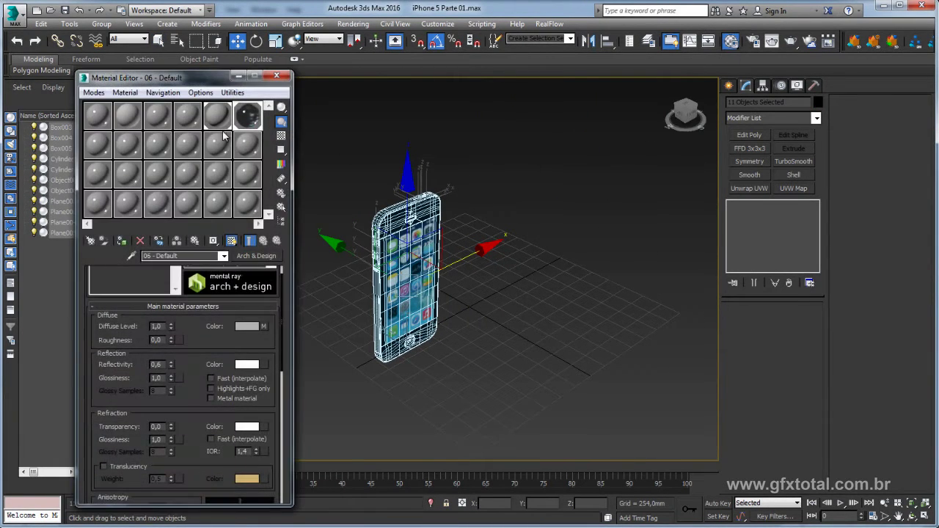
pyautogui.click(728, 85)
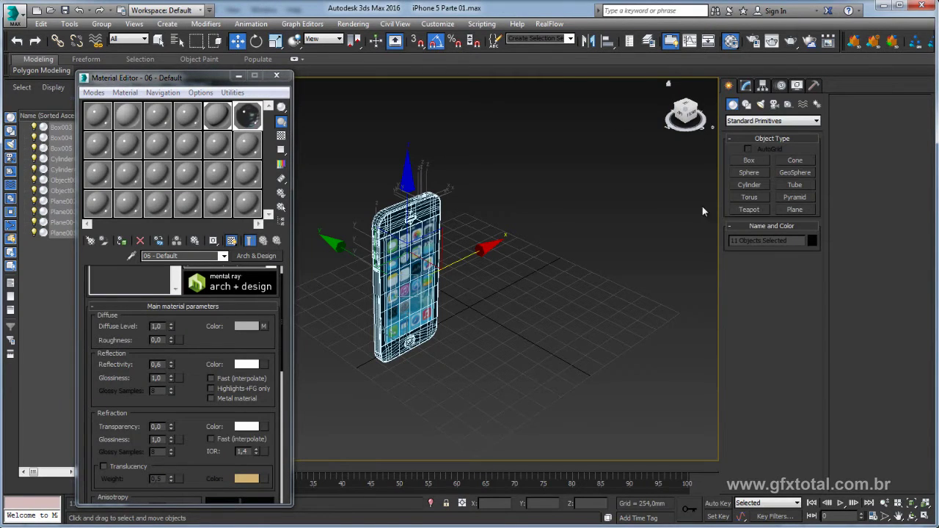
pyautogui.moveTo(703, 206)
pyautogui.keyDown('alt'); pyautogui.mouseDown(button='middle')
pyautogui.moveTo(578, 242)
pyautogui.moveTo(781, 197)
pyautogui.mouseUp(button='middle'); pyautogui.keyUp('alt')
pyautogui.click(757, 185)
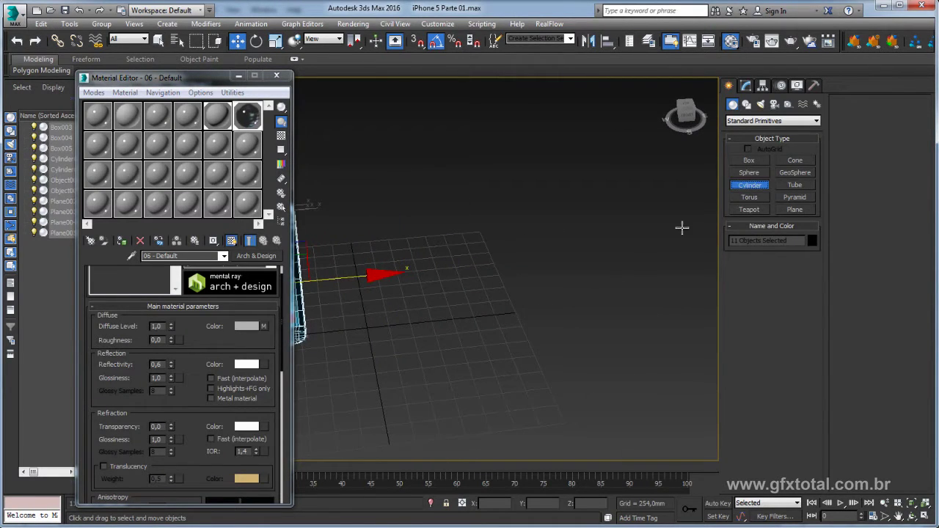
pyautogui.click(746, 175)
pyautogui.moveTo(434, 313); pyautogui.dragTo(471, 327)
pyautogui.click(750, 433)
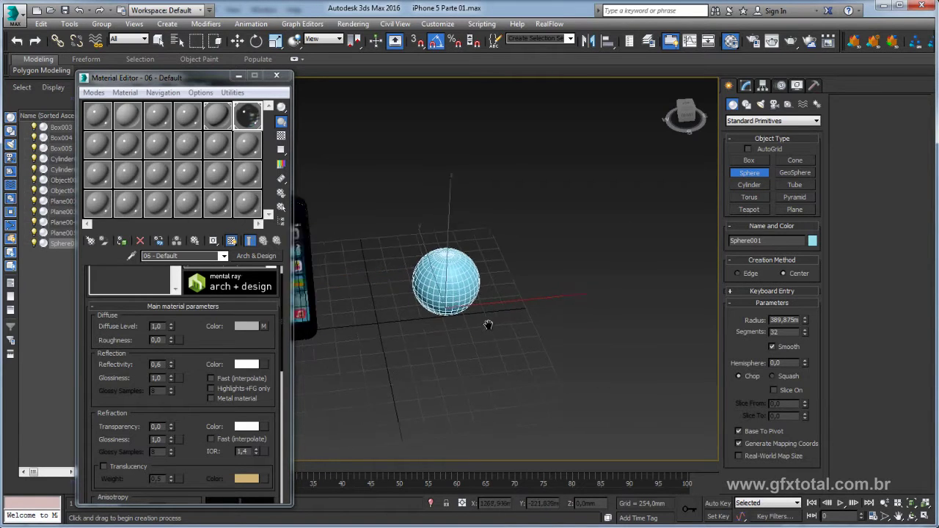
pyautogui.press('z')
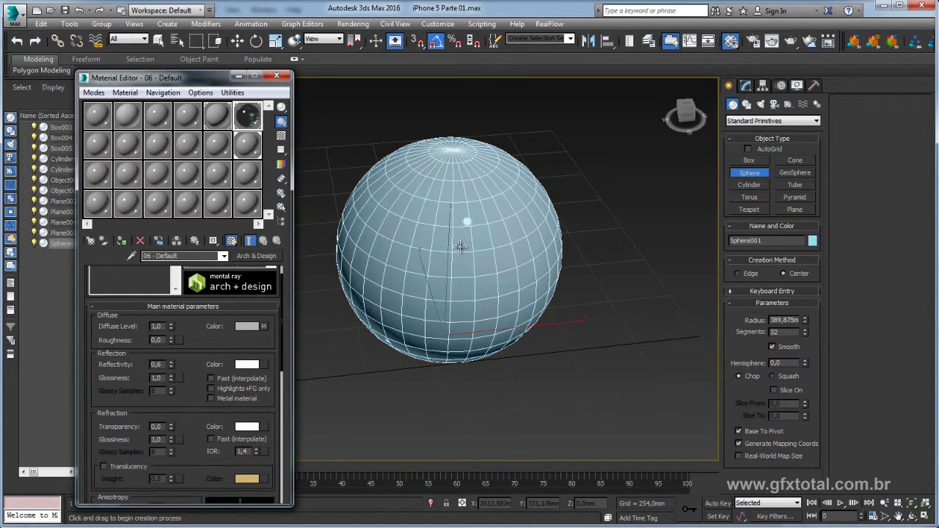
pyautogui.scroll(3, 462, 221)
pyautogui.moveTo(462, 220)
pyautogui.mouseDown(button='middle')
pyautogui.moveTo(476, 230)
pyautogui.moveTo(478, 269)
pyautogui.moveTo(320, 206)
pyautogui.mouseUp(button='middle')
pyautogui.scroll(-3, 476, 229)
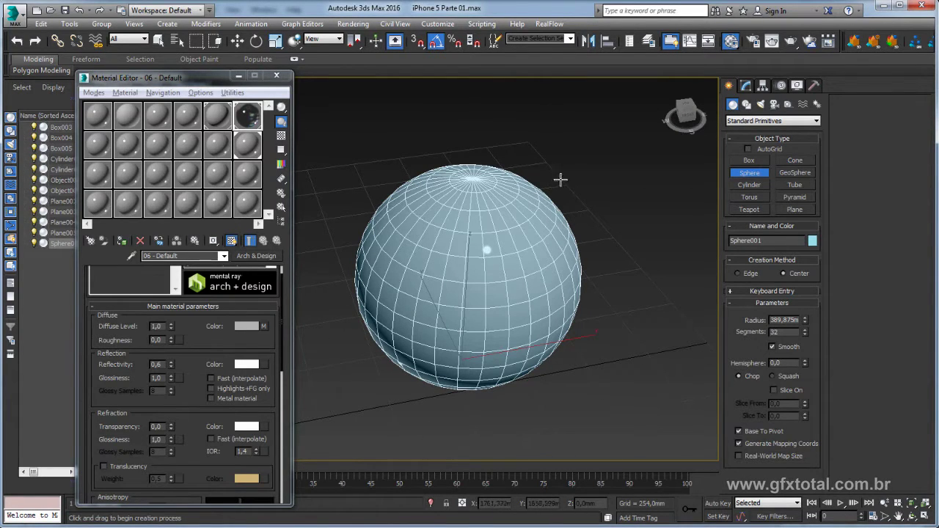
# - Assign a fresh material slot to the sphere and apply the arch+design Chrome template
pyautogui.click(249, 145)
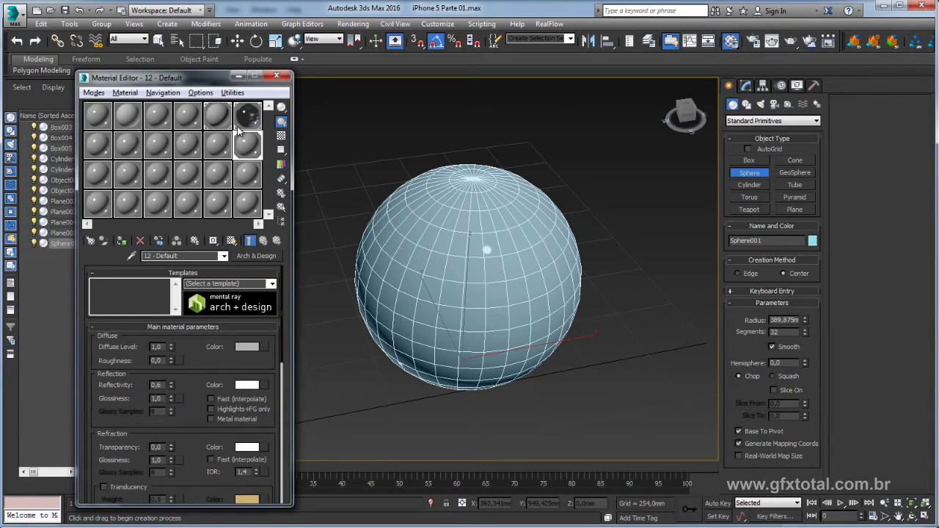
pyautogui.moveTo(409, 236); pyautogui.dragTo(417, 233)
pyautogui.click(272, 284)
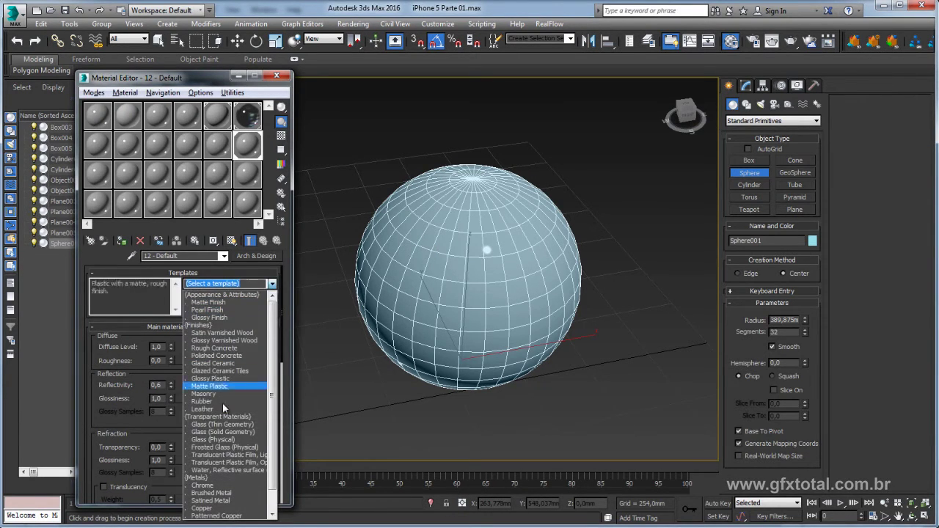
pyautogui.click(210, 487)
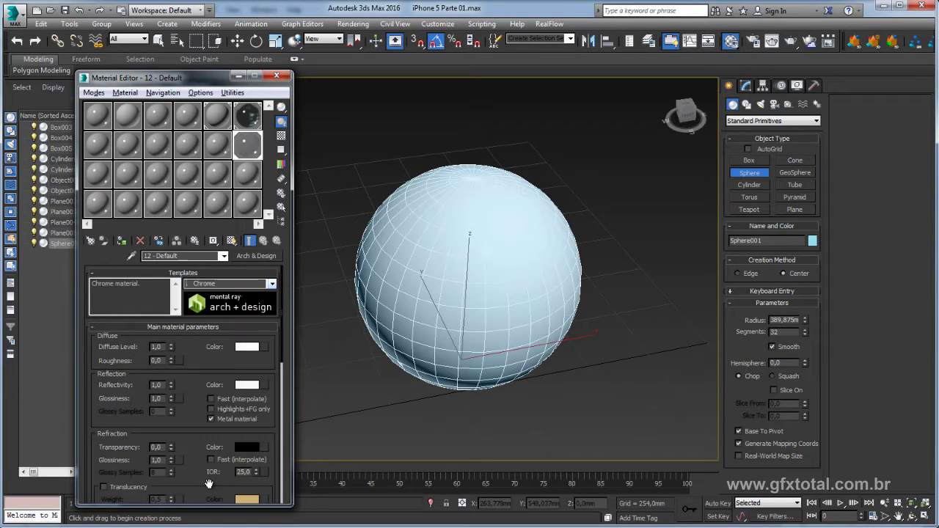
# - Render the chrome sphere and move the rendered frame window aside
pyautogui.click(781, 42)
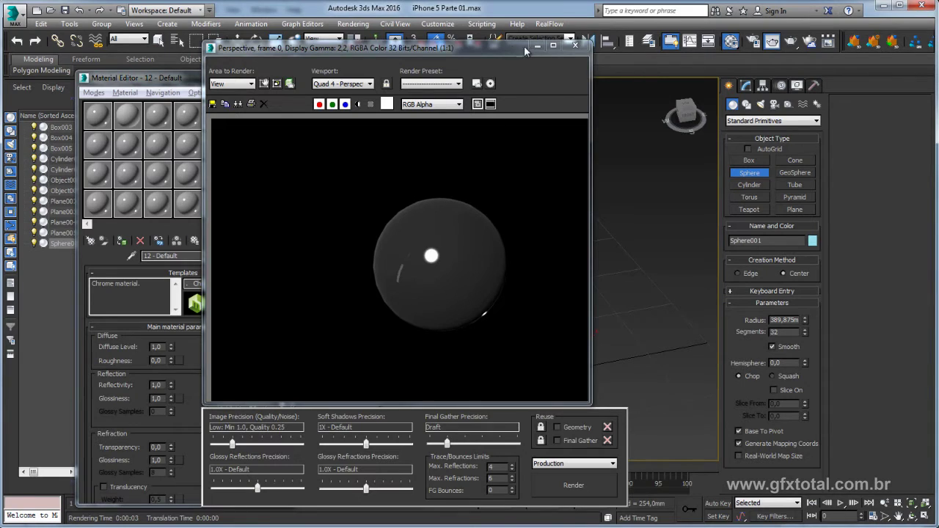
pyautogui.moveTo(523, 46); pyautogui.dragTo(564, 50)
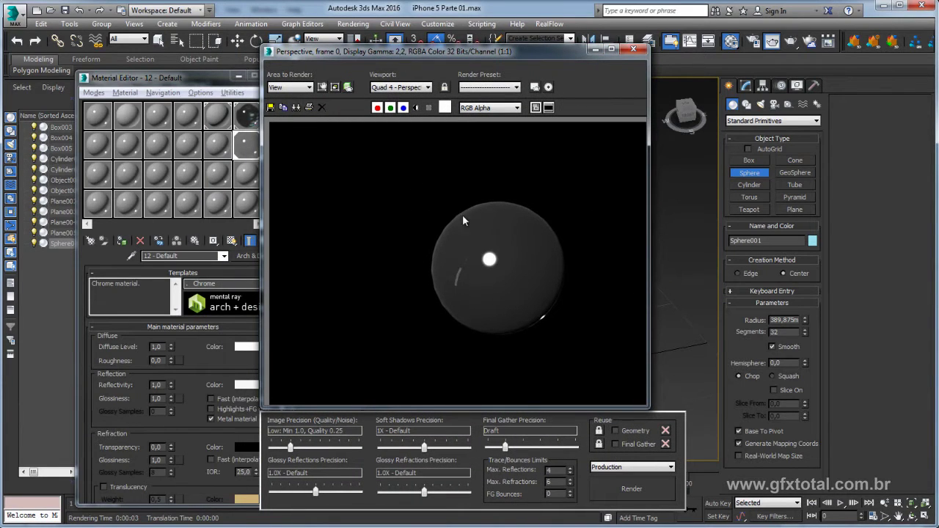
pyautogui.click(252, 24)
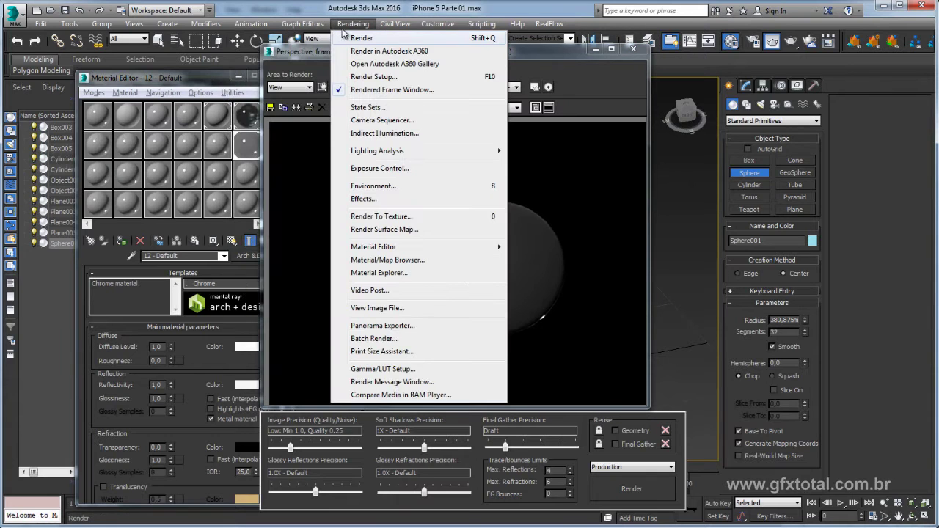
# - Load kitchen_pano.hdr as a Bitmap environment map, accepting the HDRI load settings
pyautogui.click(380, 187)
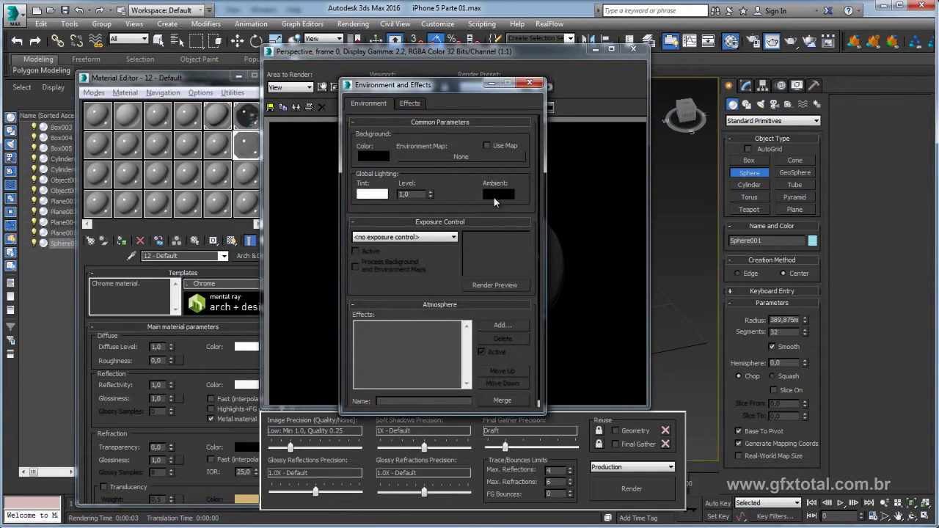
pyautogui.click(452, 156)
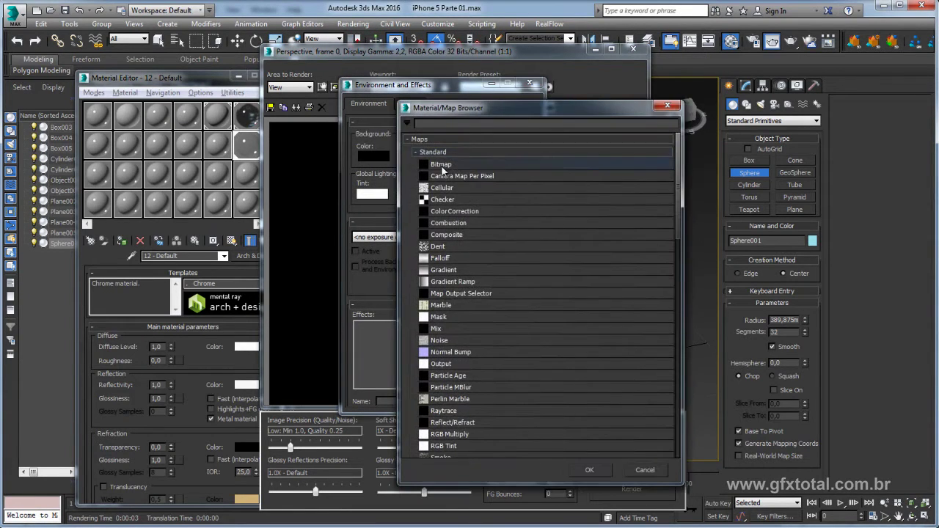
pyautogui.click(441, 168)
pyautogui.doubleClick(441, 166)
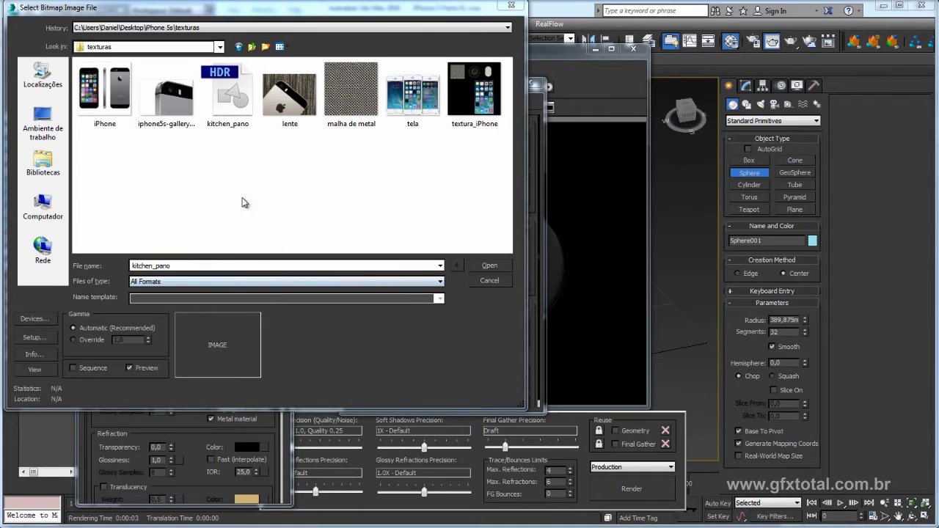
pyautogui.click(232, 91)
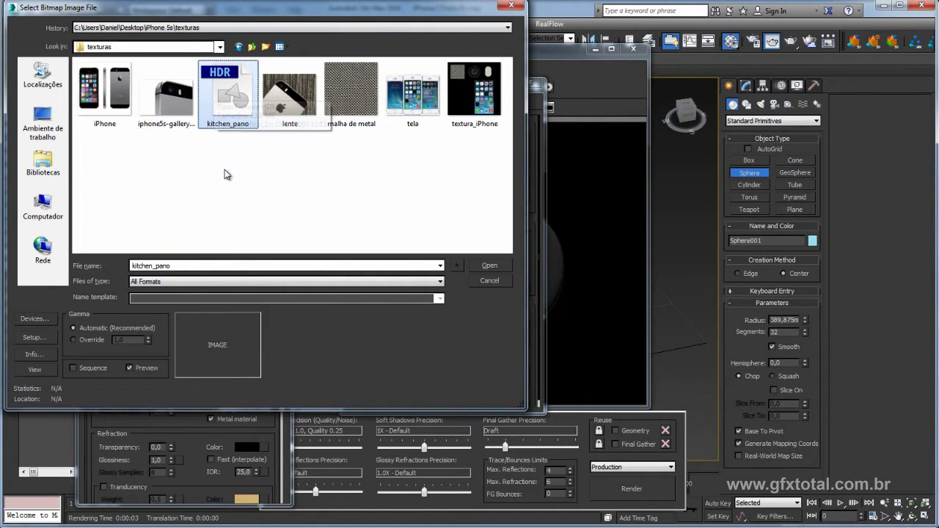
pyautogui.click(244, 206)
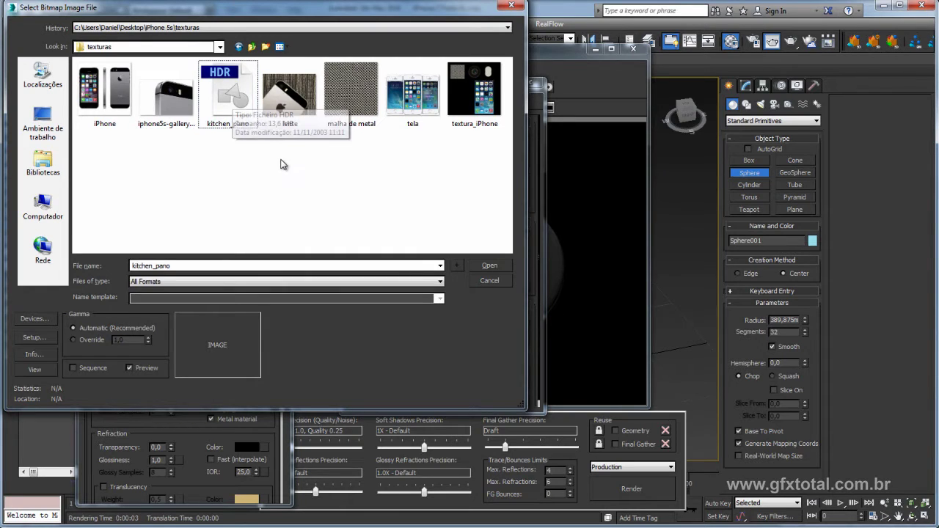
pyautogui.click(228, 101)
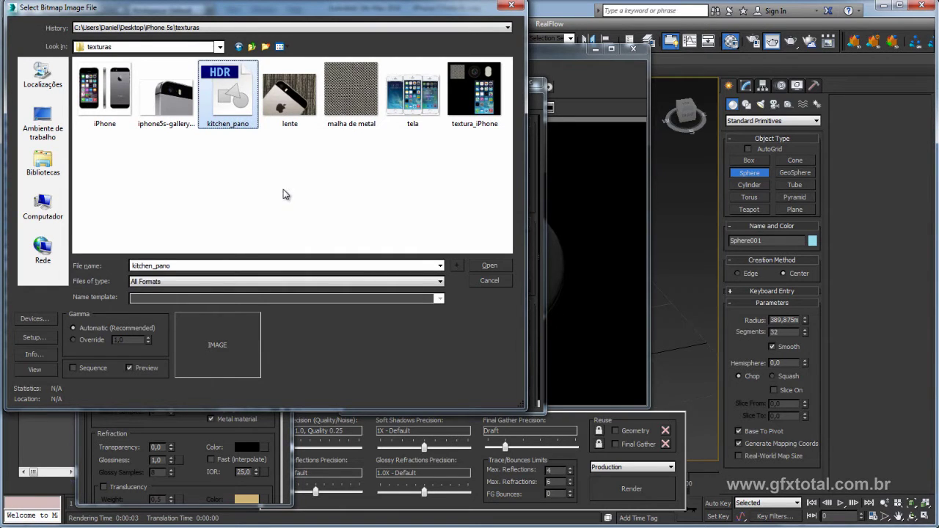
pyautogui.doubleClick(233, 98)
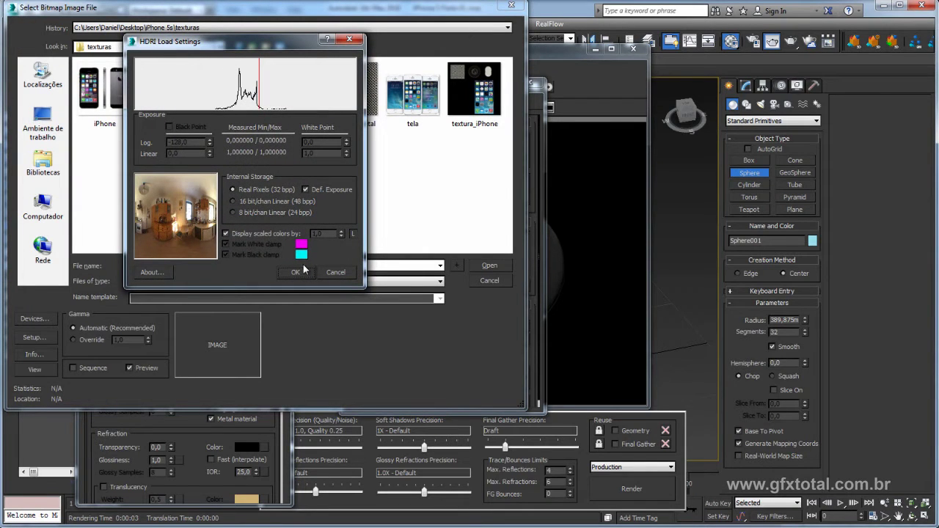
pyautogui.click(292, 270)
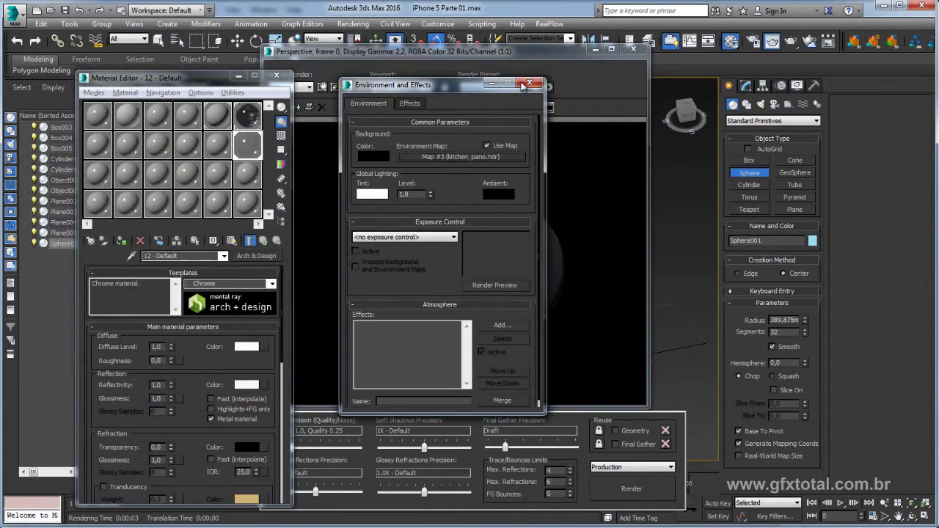
# - Render the chrome sphere reflecting the kitchen panorama and move the result aside
pyautogui.click(528, 85)
pyautogui.click(623, 486)
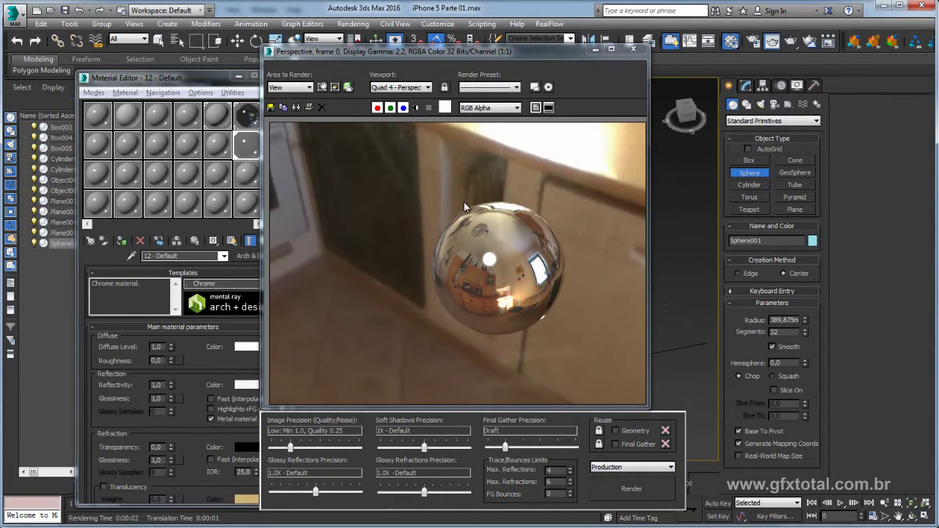
pyautogui.moveTo(501, 61); pyautogui.dragTo(596, 51)
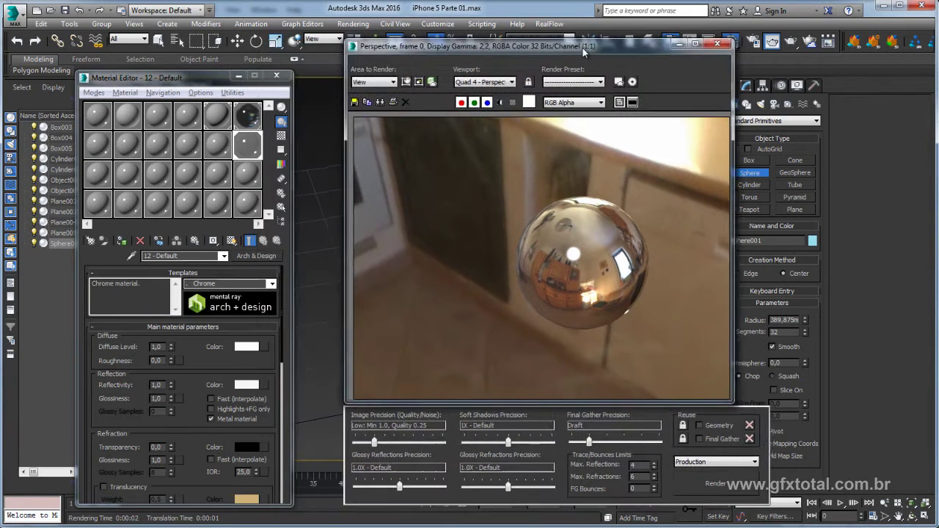
# - Refresh the chrome material preview and bring up the iPhone 'bottom' reference photo
pyautogui.click(246, 143)
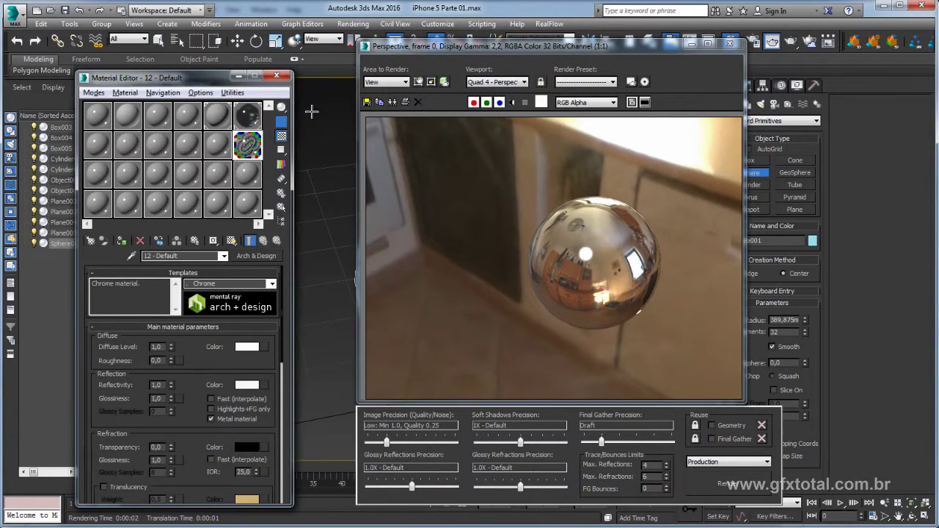
pyautogui.click(563, 71)
pyautogui.moveTo(200, 78); pyautogui.dragTo(261, 73)
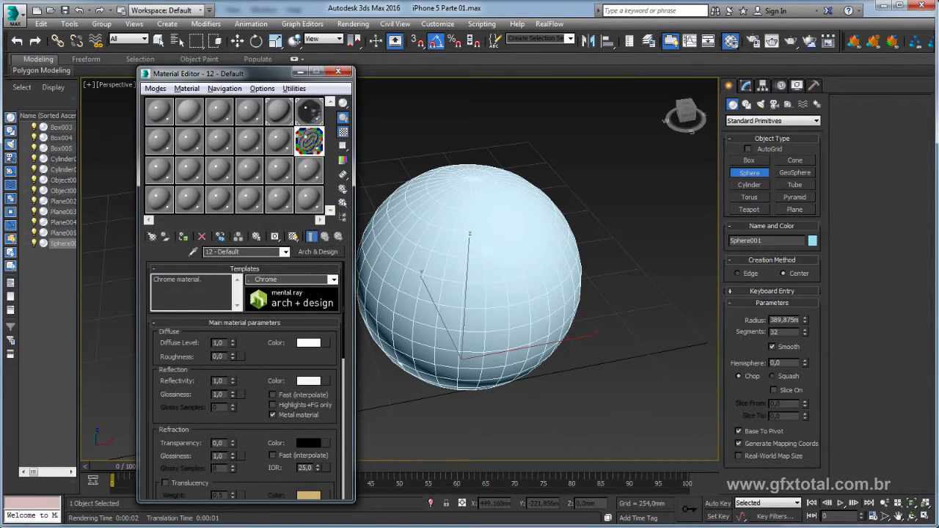
pyautogui.click(590, 525)
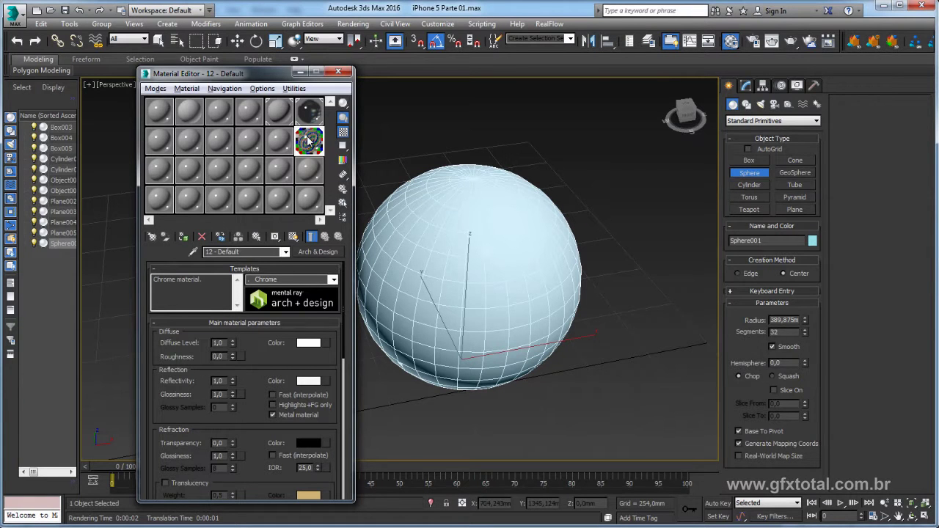
# - Set the chrome reflection glossiness to 0,45 with 32 glossy samples and render the sphere
pyautogui.doubleClick(309, 139)
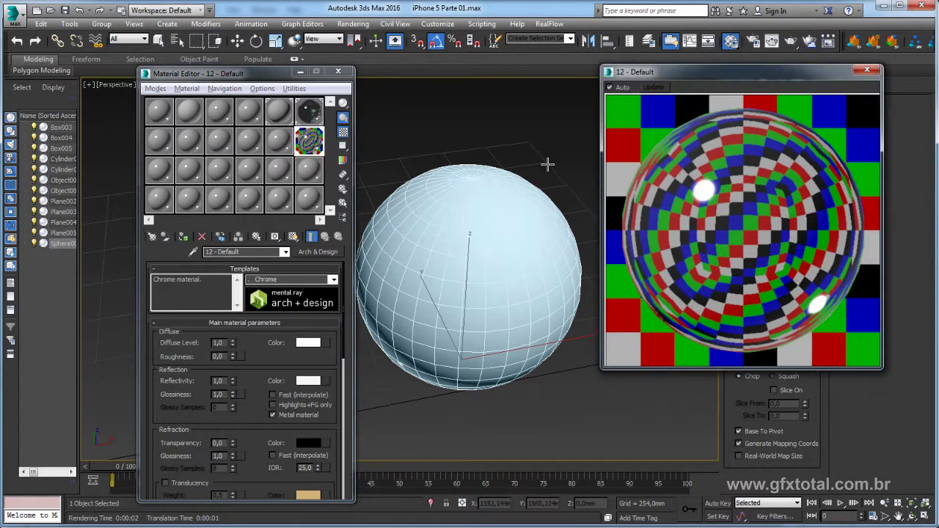
pyautogui.moveTo(738, 82); pyautogui.dragTo(576, 76)
pyautogui.scroll(-2, 274, 368)
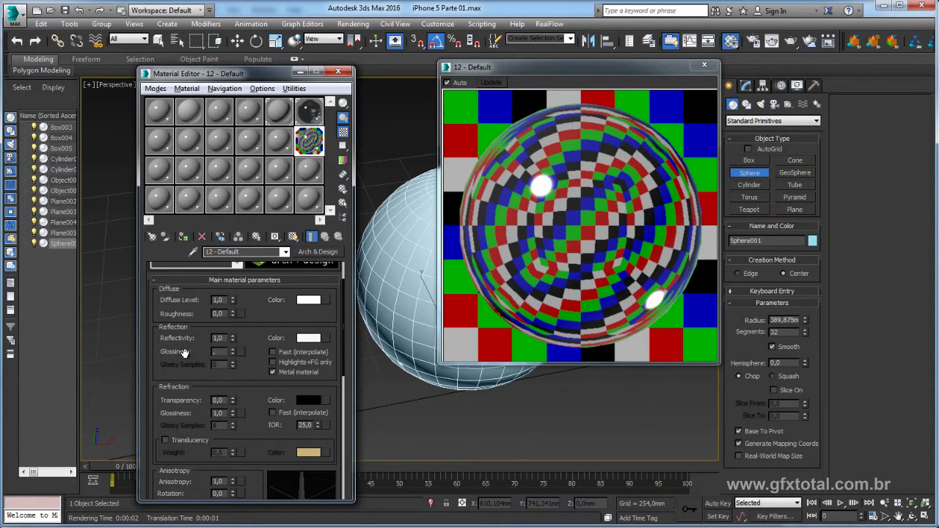
pyautogui.write(',45')
pyautogui.press('Return')
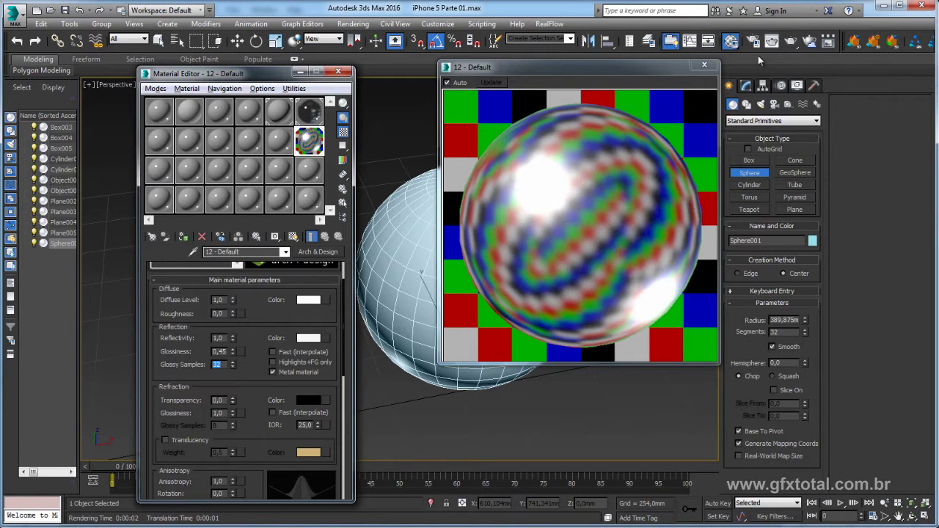
pyautogui.click(779, 42)
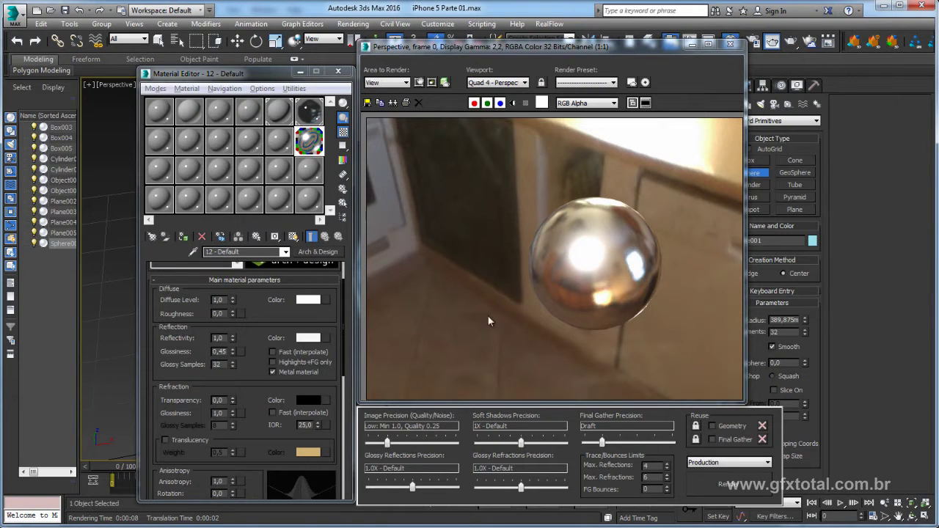
# - Set reflectivity to 0,75 and the diffuse colour to grey 0,41, then render
pyautogui.scroll(1, 246, 345)
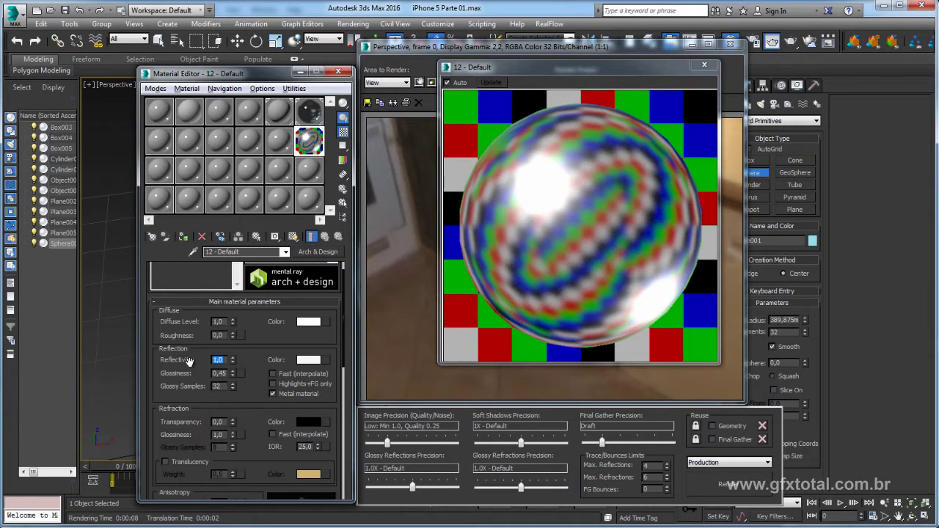
pyautogui.write('0,75')
pyautogui.press('Return')
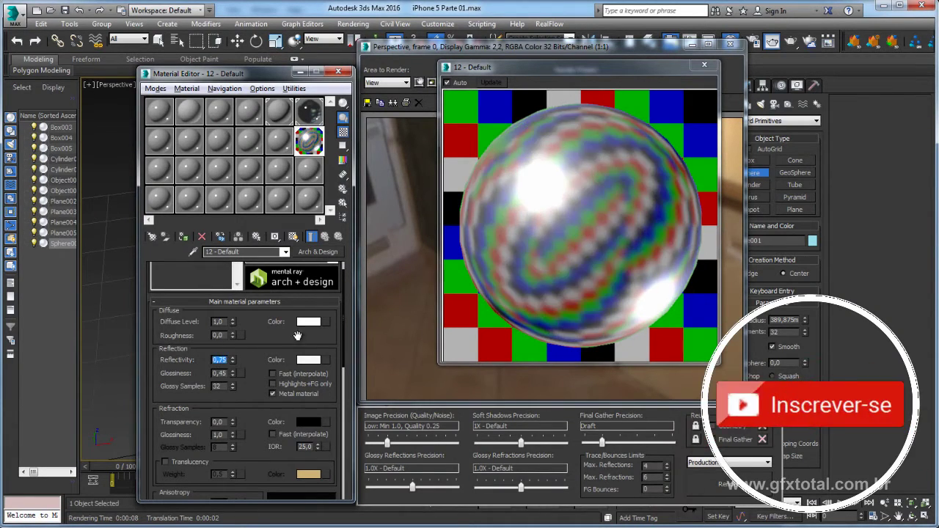
pyautogui.click(309, 321)
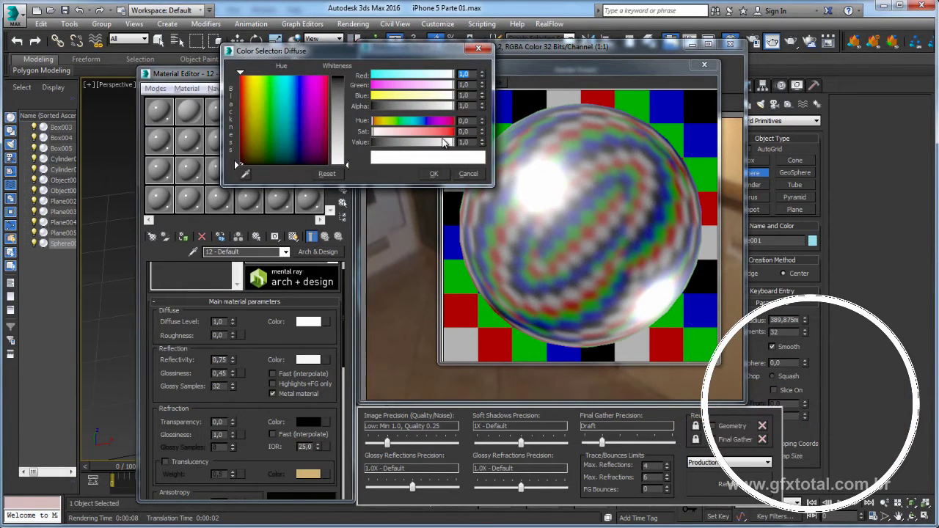
pyautogui.moveTo(430, 141); pyautogui.dragTo(405, 141)
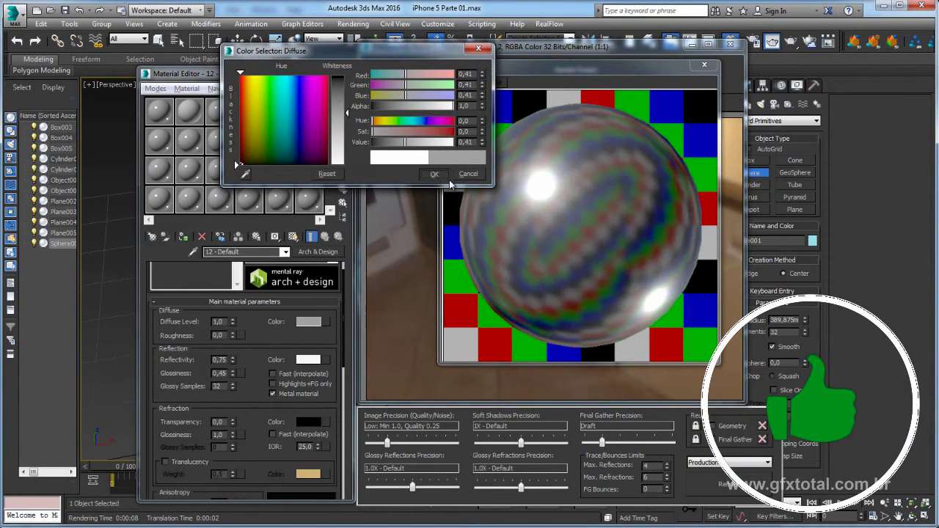
pyautogui.click(435, 174)
pyautogui.click(728, 485)
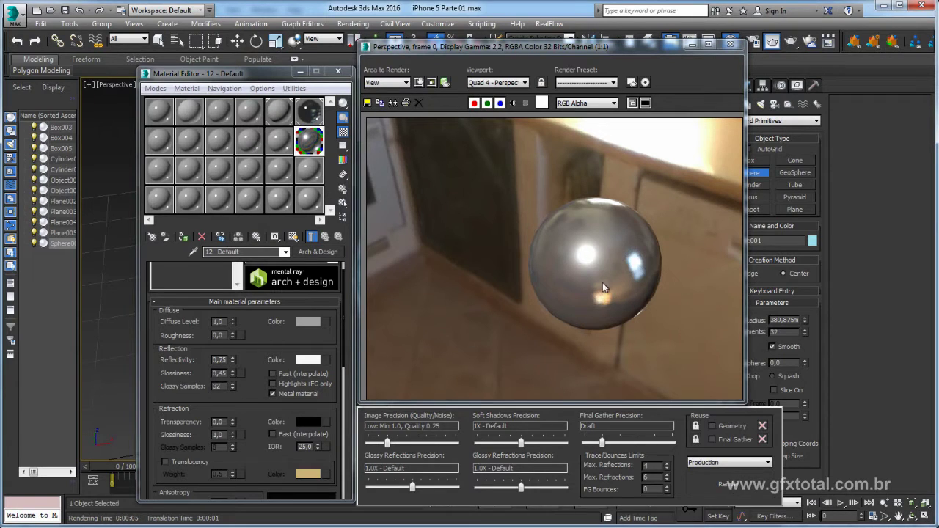
# - Darken the reflection colour to grey 0,46 and render the grey metal sphere
pyautogui.click(311, 363)
pyautogui.moveTo(452, 146); pyautogui.dragTo(411, 147)
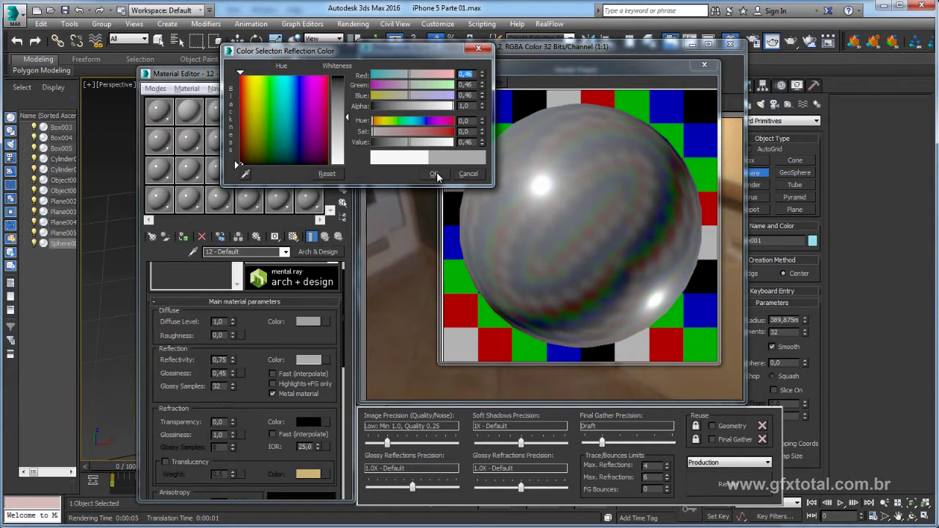
pyautogui.click(433, 174)
pyautogui.click(308, 321)
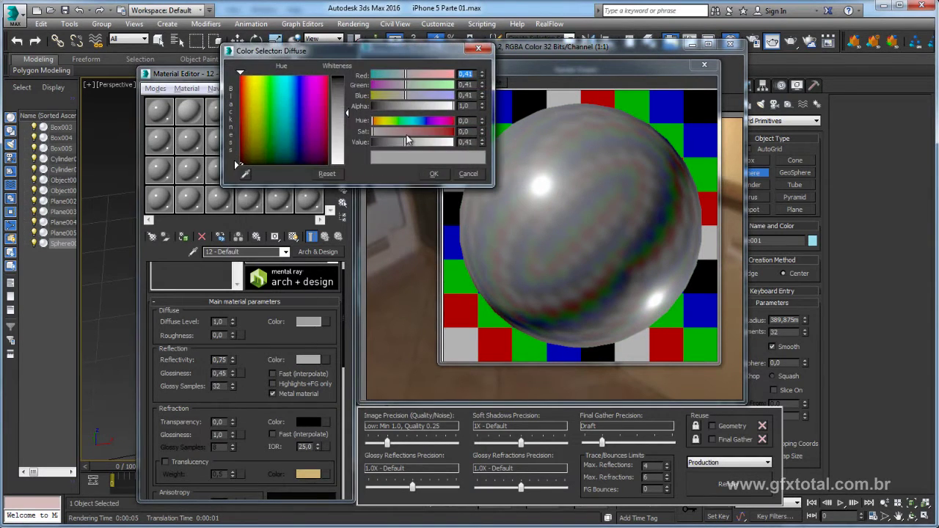
pyautogui.click(434, 174)
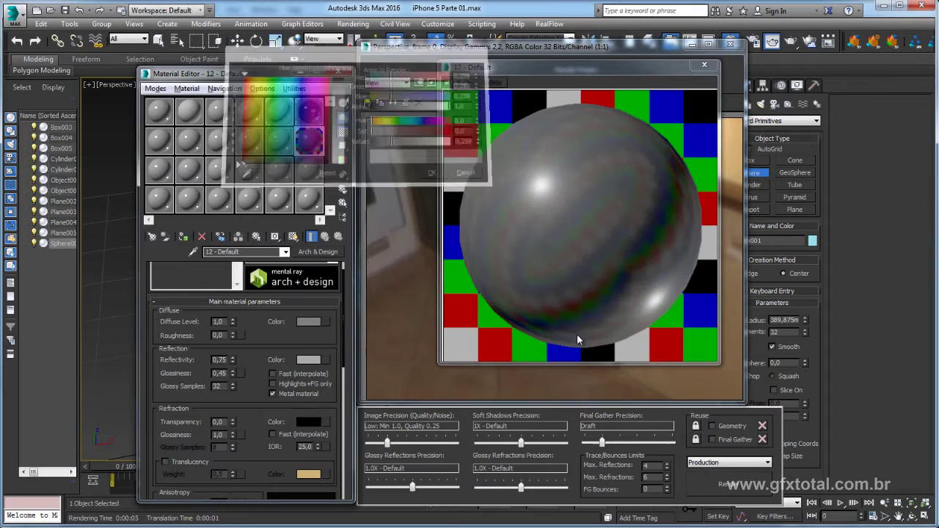
pyautogui.click(727, 483)
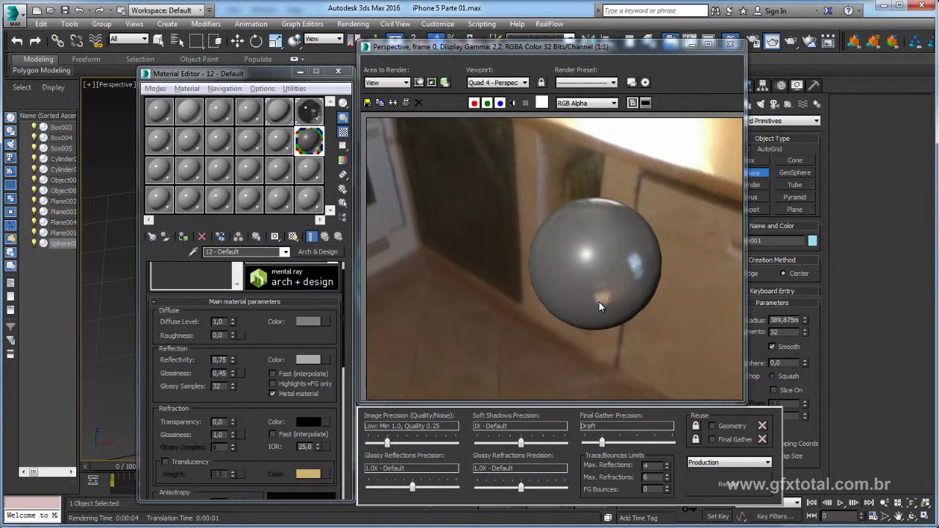
# - Instance the kitchen_pano environment map into a Material Editor slot from Environment settings
pyautogui.moveTo(258, 76); pyautogui.dragTo(244, 75)
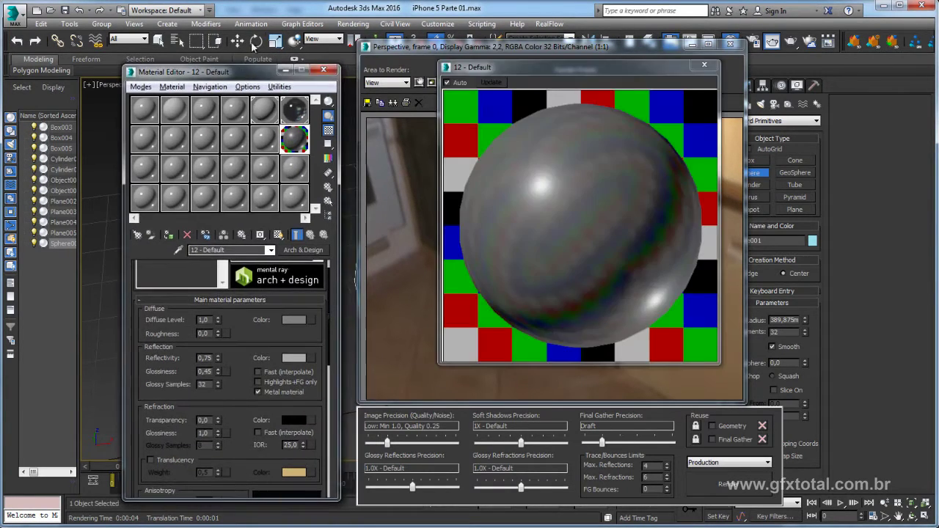
pyautogui.click(353, 23)
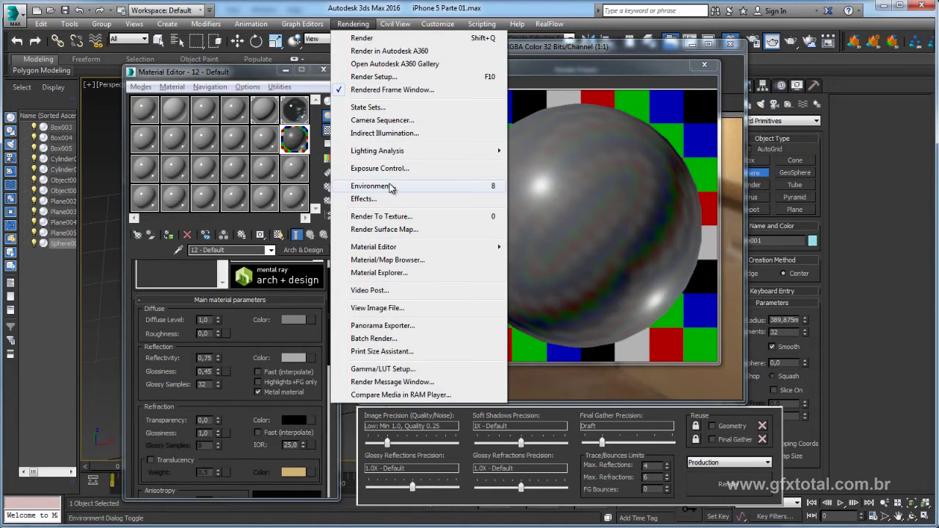
pyautogui.click(389, 185)
pyautogui.moveTo(434, 85); pyautogui.dragTo(461, 86)
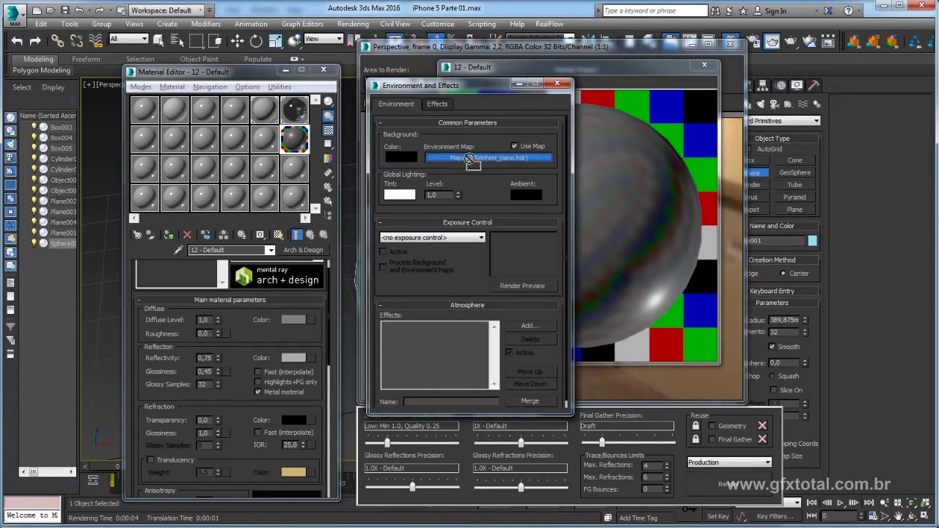
pyautogui.moveTo(240, 114); pyautogui.dragTo(234, 110)
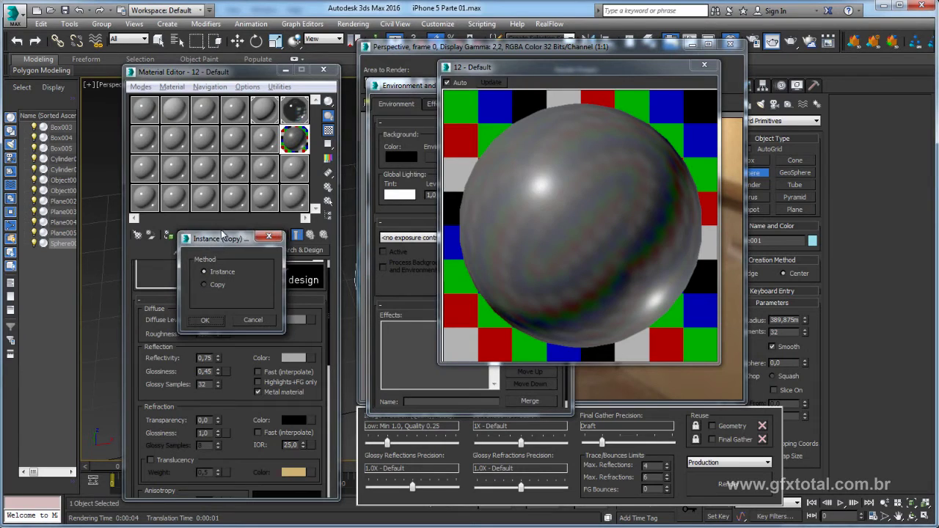
pyautogui.moveTo(221, 239); pyautogui.dragTo(242, 174)
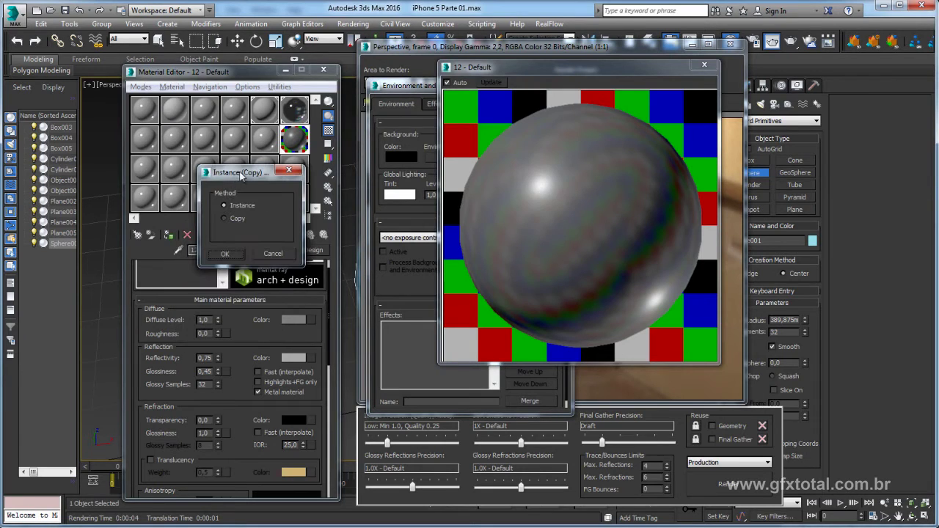
pyautogui.click(226, 253)
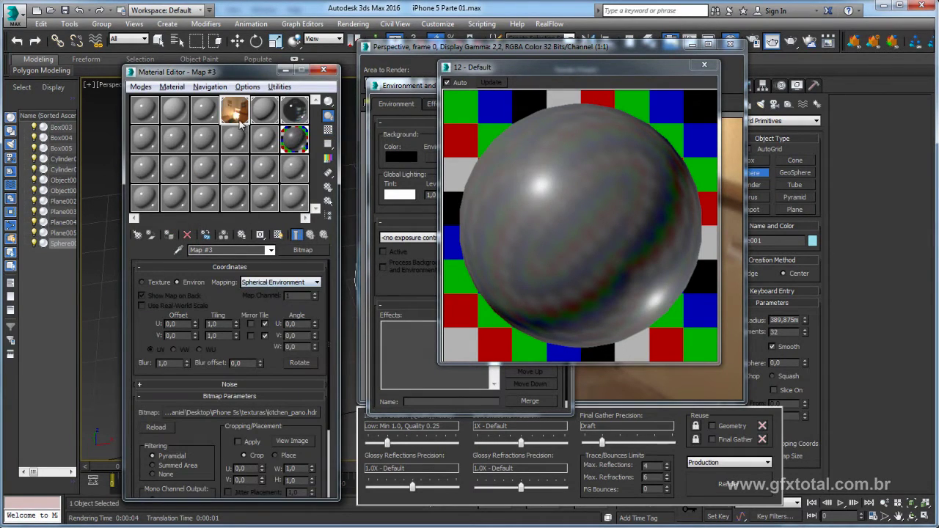
pyautogui.click(705, 67)
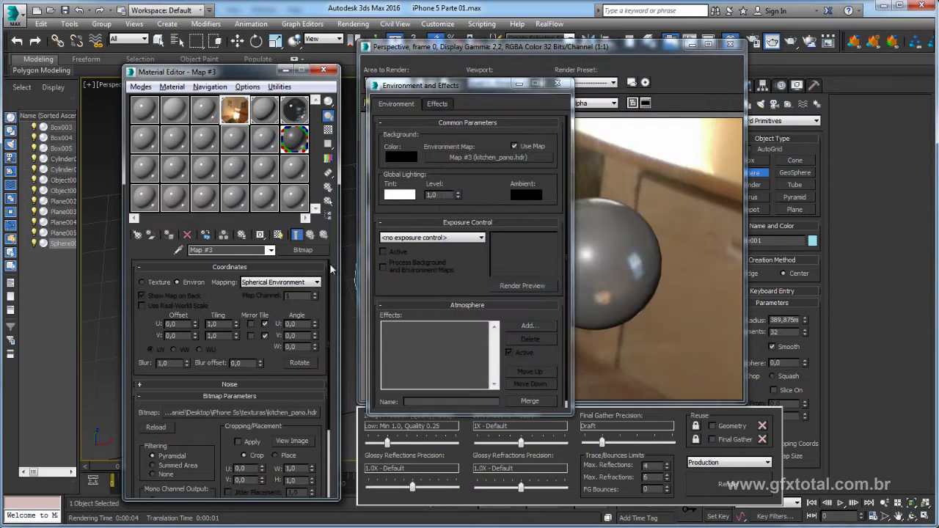
# - Wrap the panorama in a Color Correction map with hue -1,794 and saturation -84,718
pyautogui.click(298, 250)
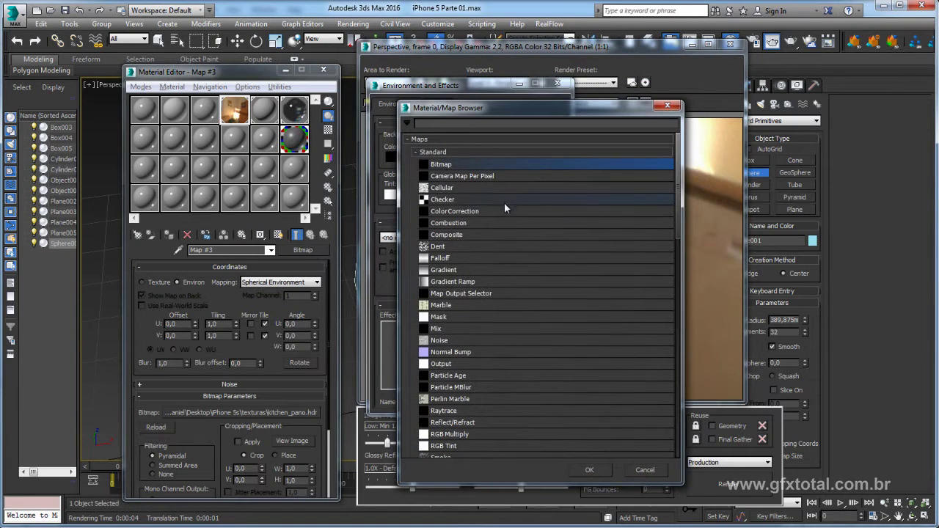
pyautogui.doubleClick(456, 211)
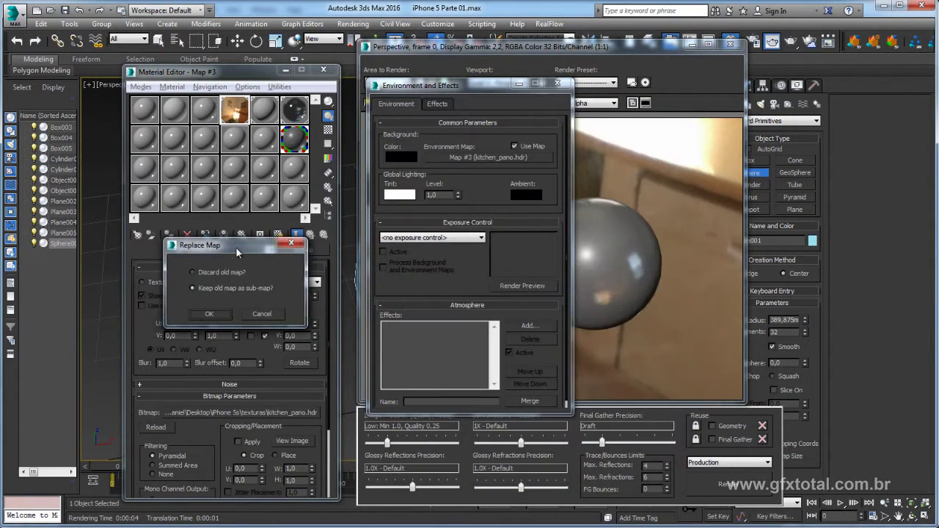
pyautogui.moveTo(235, 247); pyautogui.dragTo(297, 237)
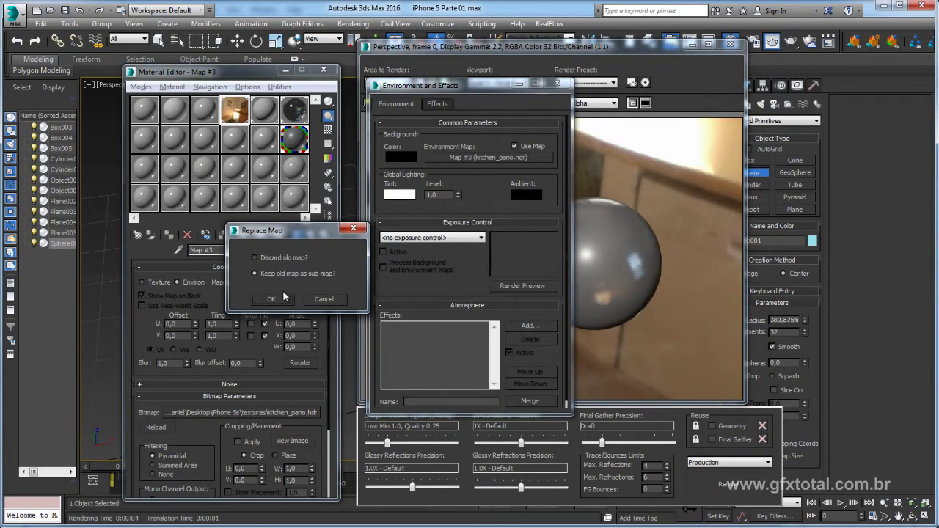
pyautogui.click(280, 298)
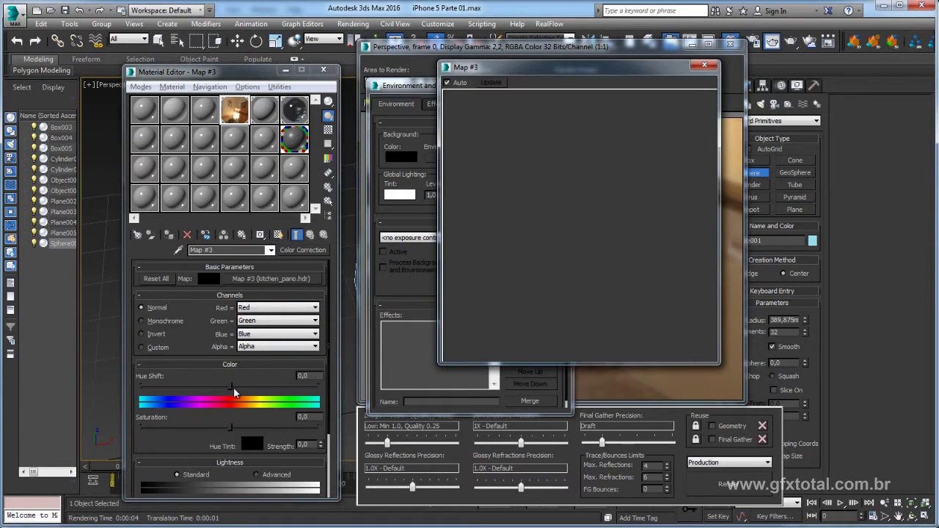
pyautogui.moveTo(234, 387); pyautogui.dragTo(231, 385)
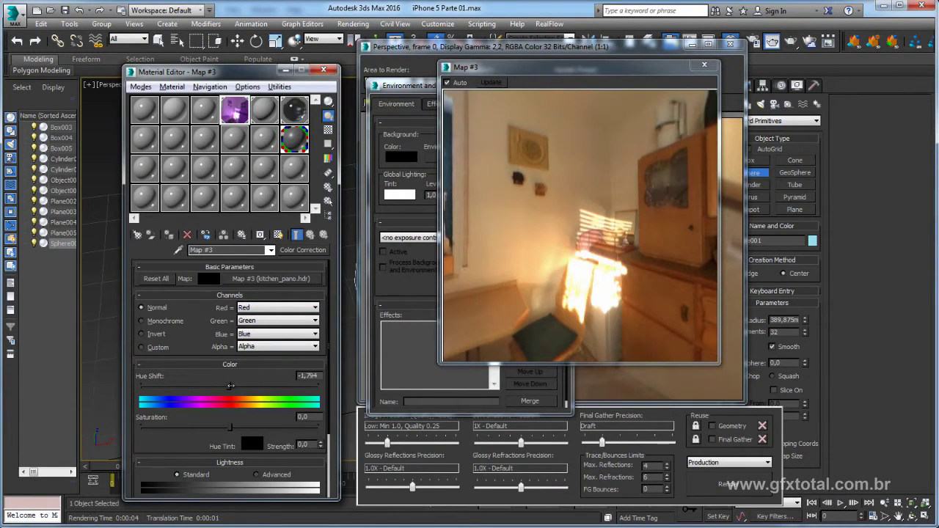
pyautogui.moveTo(230, 426); pyautogui.dragTo(158, 427)
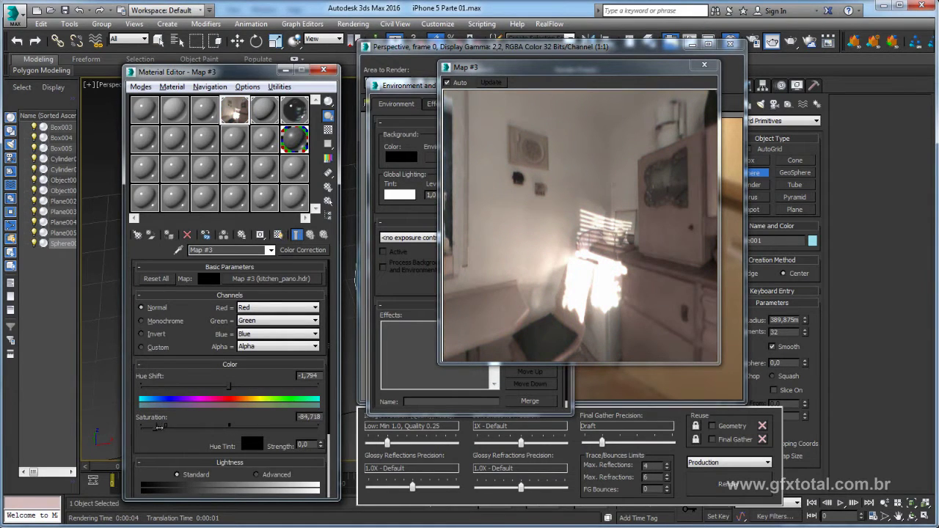
pyautogui.click(704, 65)
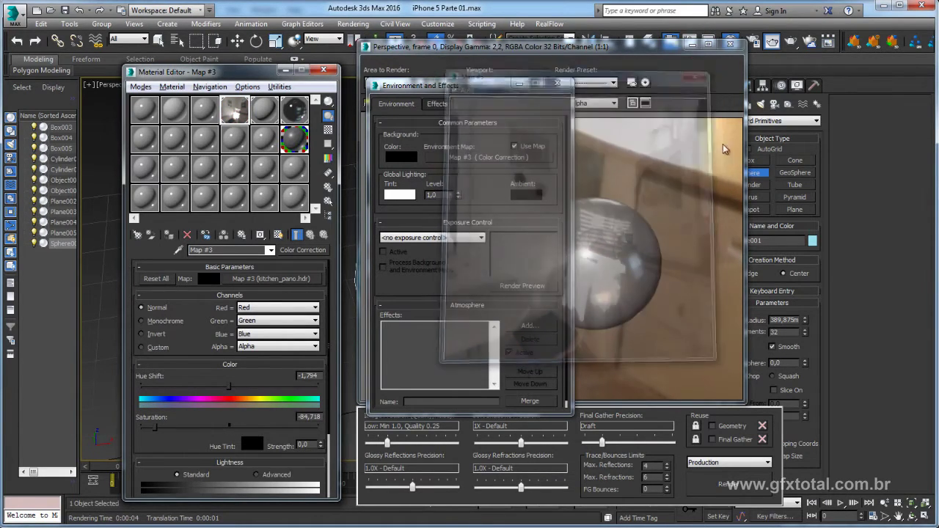
pyautogui.click(559, 83)
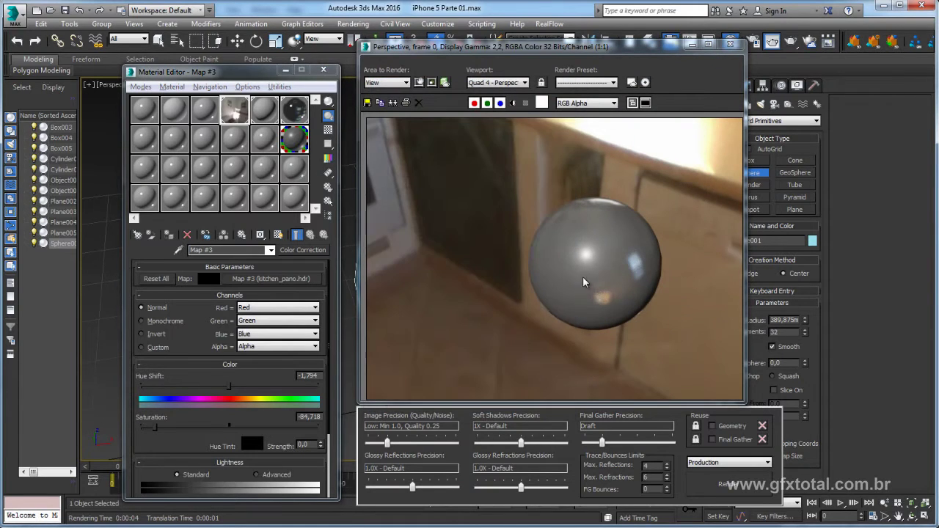
# - Render the scene to check the desaturated environment, then close the frame window
pyautogui.click(723, 481)
pyautogui.click(323, 70)
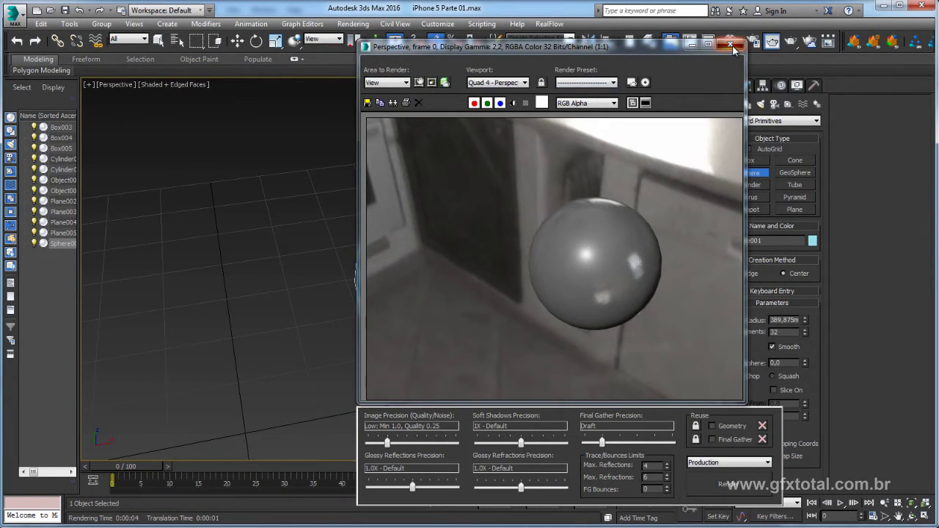
pyautogui.click(730, 43)
# - Lower the 12 - Default metal material's reflection glossiness to 0,3 and render again
pyautogui.press('m')
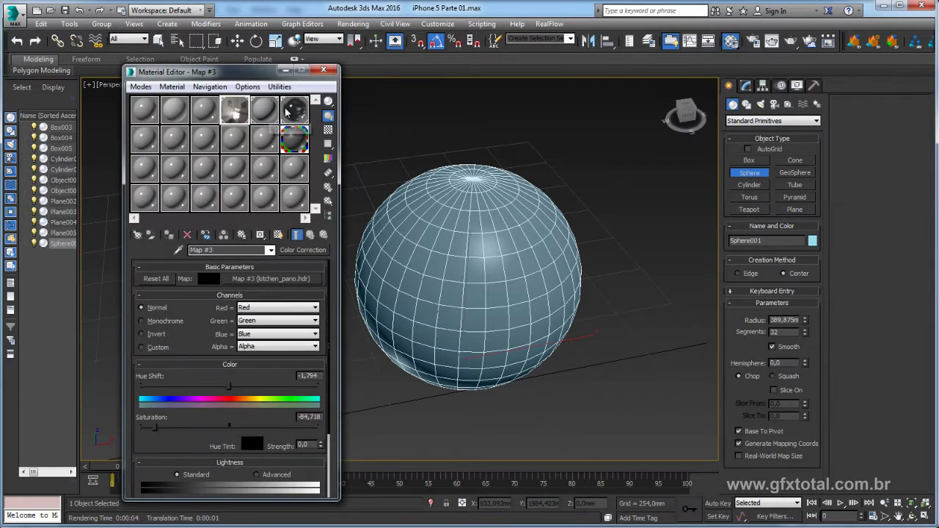
pyautogui.click(294, 138)
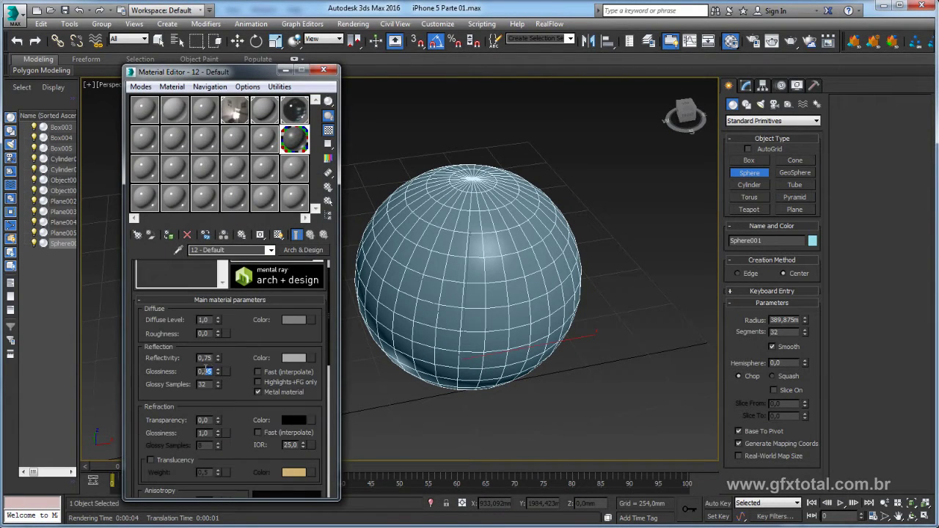
pyautogui.write('0,3')
pyautogui.doubleClick(207, 371)
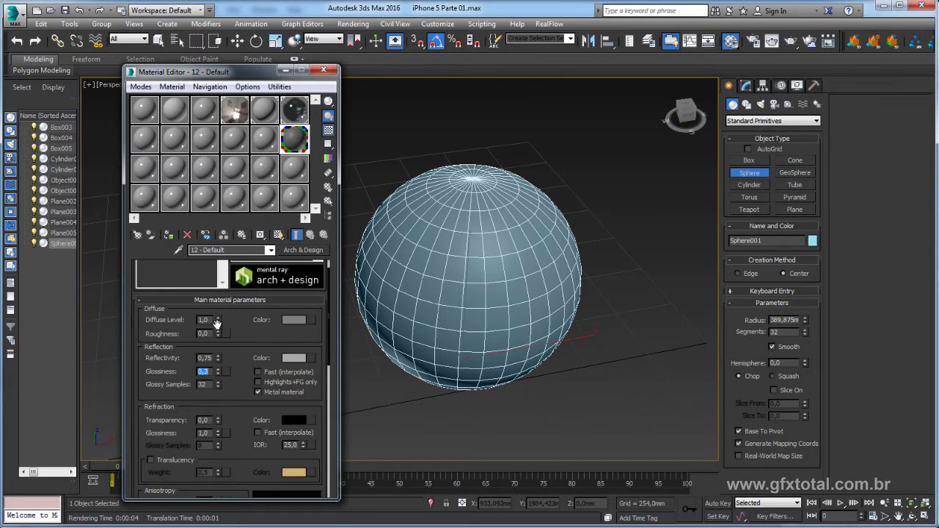
pyautogui.click(792, 42)
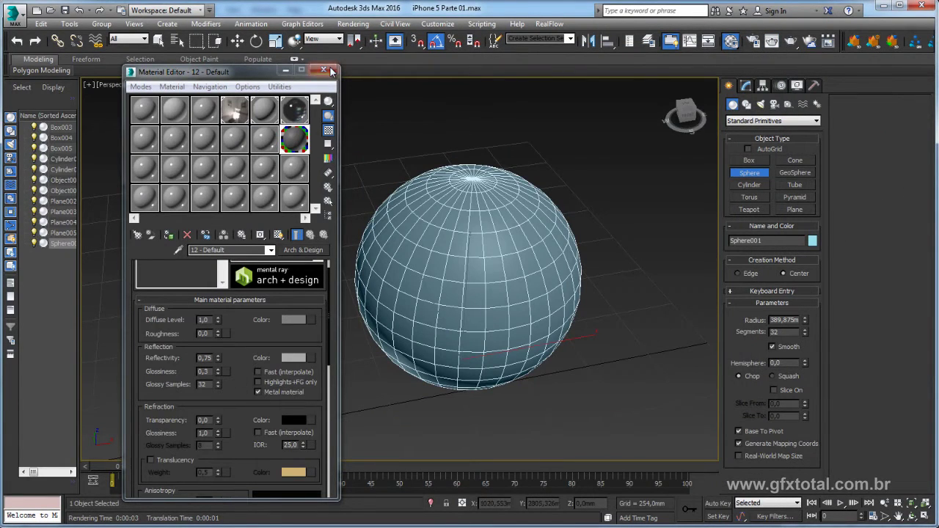
# - Close the Material Editor and orbit the Perspective view back to the phone's screen
pyautogui.click(324, 70)
pyautogui.scroll(-4, 411, 191)
pyautogui.moveTo(429, 229)
pyautogui.keyDown('alt'); pyautogui.mouseDown(button='middle')
pyautogui.moveTo(302, 171)
pyautogui.moveTo(450, 279)
pyautogui.mouseUp(button='middle'); pyautogui.keyUp('alt')
pyautogui.scroll(2, 303, 172)
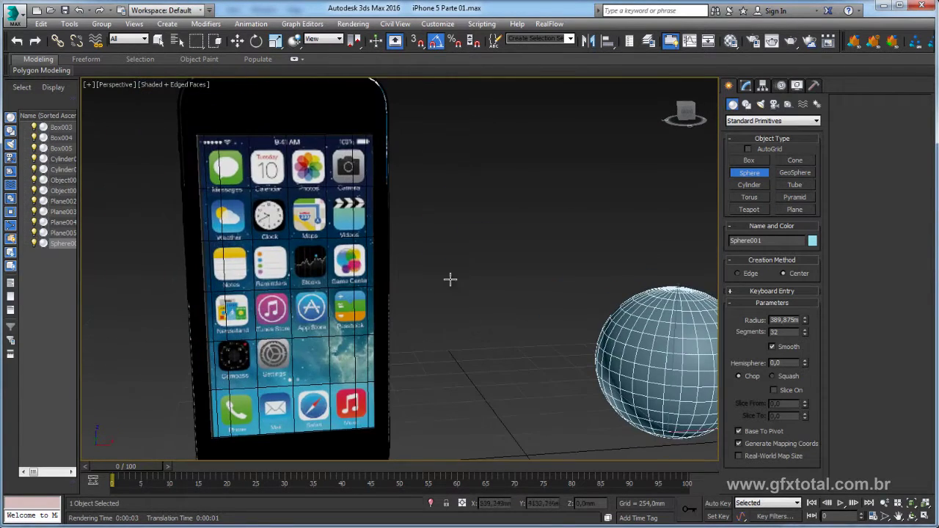
pyautogui.scroll(-3, 438, 180)
pyautogui.keyDown('alt'); pyautogui.moveTo(438, 180); pyautogui.dragTo(392, 199, button='middle'); pyautogui.keyUp('alt')
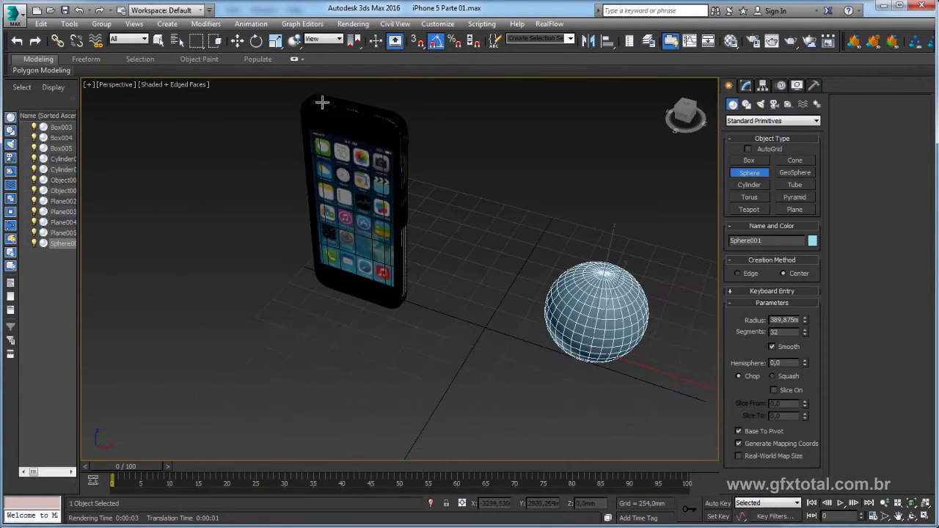
pyautogui.moveTo(486, 228)
pyautogui.keyDown('alt'); pyautogui.mouseDown(button='middle')
pyautogui.moveTo(438, 216)
pyautogui.moveTo(606, 184)
pyautogui.moveTo(539, 212)
pyautogui.mouseUp(button='middle'); pyautogui.keyUp('alt')
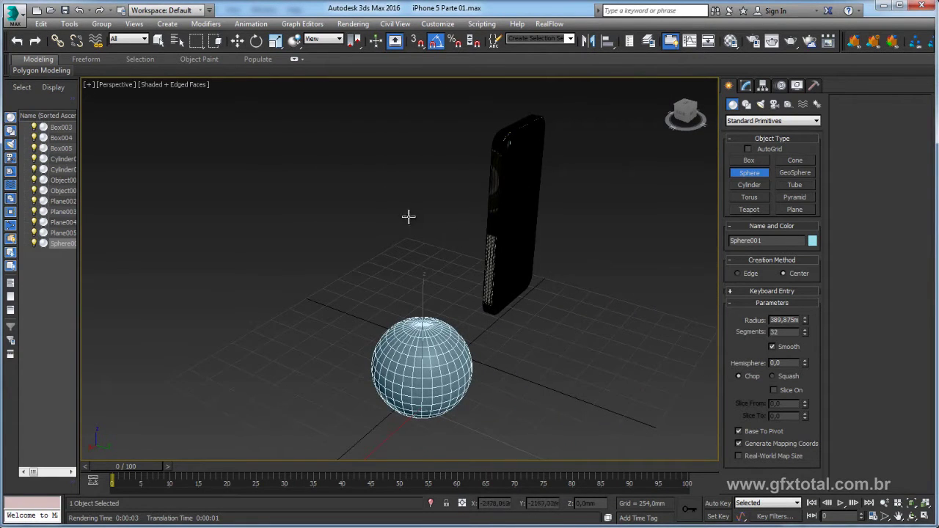
pyautogui.moveTo(408, 216)
pyautogui.keyDown('alt'); pyautogui.mouseDown(button='middle')
pyautogui.moveTo(518, 214)
pyautogui.moveTo(424, 270)
pyautogui.moveTo(542, 226)
pyautogui.mouseUp(button='middle'); pyautogui.keyUp('alt')
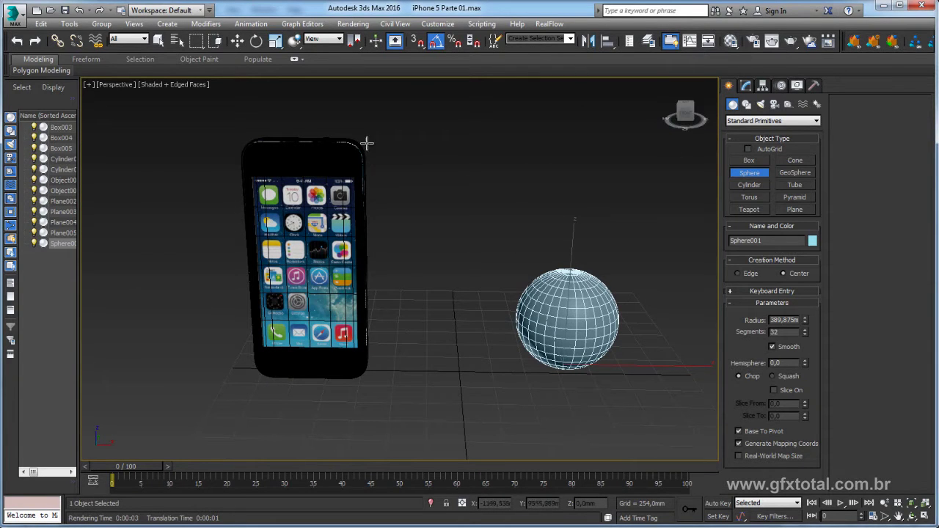
pyautogui.moveTo(235, 279)
pyautogui.keyDown('alt'); pyautogui.mouseDown(button='middle')
pyautogui.moveTo(384, 311)
pyautogui.moveTo(654, 138)
pyautogui.moveTo(524, 252)
pyautogui.moveTo(592, 258)
pyautogui.moveTo(453, 272)
pyautogui.moveTo(611, 345)
pyautogui.mouseUp(button='middle'); pyautogui.keyUp('alt')
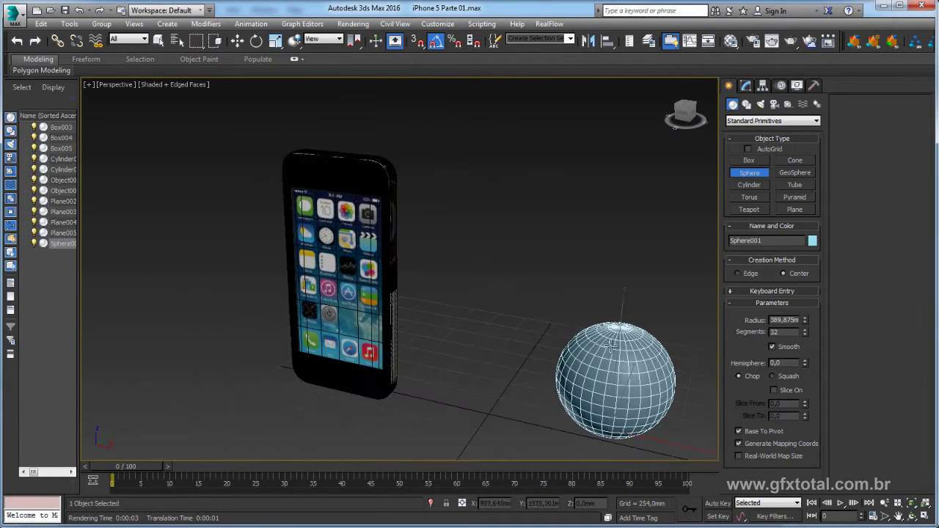
# - Select the phone's front body Box003 and enter Element mode in the Modify panel
pyautogui.press('w')
pyautogui.click(388, 164)
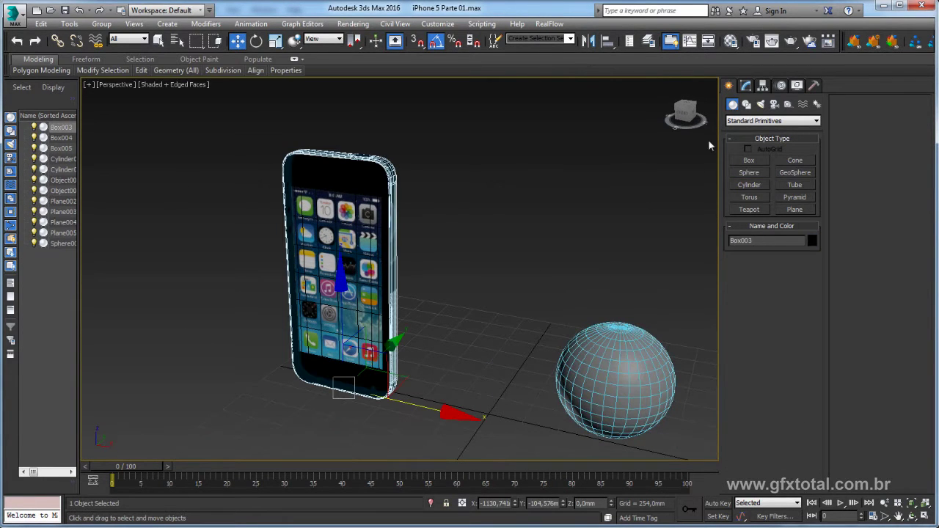
pyautogui.click(746, 85)
pyautogui.click(798, 322)
# - Select the whole Box003 element, then orbit behind and select the back shell Object007
pyautogui.click(345, 293)
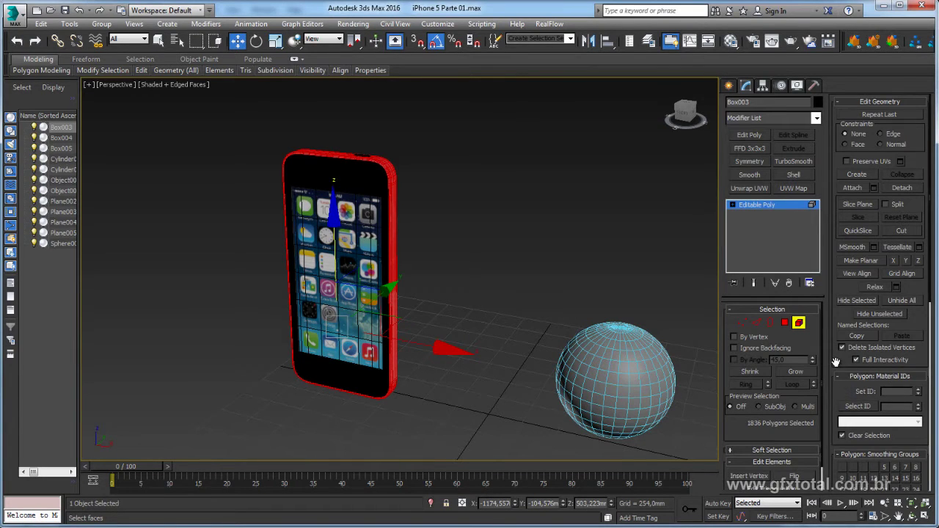
pyautogui.moveTo(842, 391); pyautogui.dragTo(898, 228)
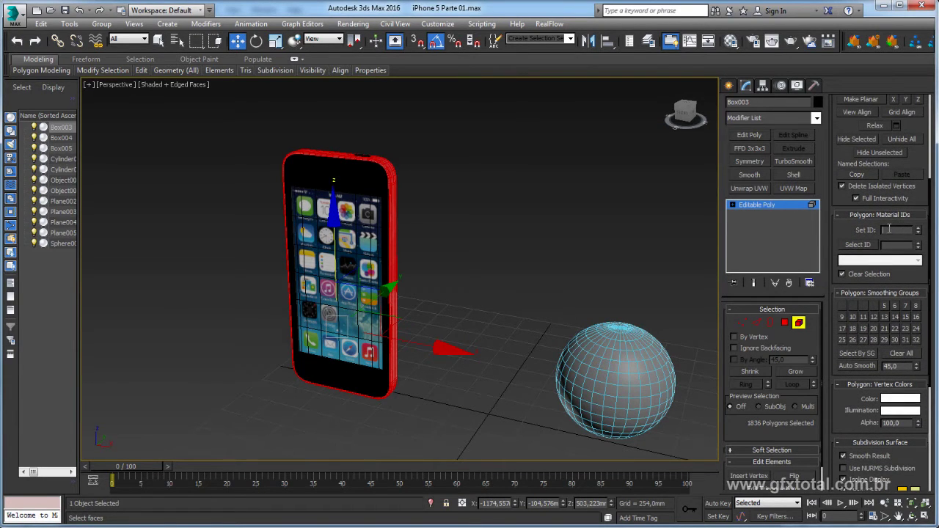
pyautogui.keyDown('alt'); pyautogui.moveTo(550, 229); pyautogui.dragTo(534, 252, button='middle'); pyautogui.keyUp('alt')
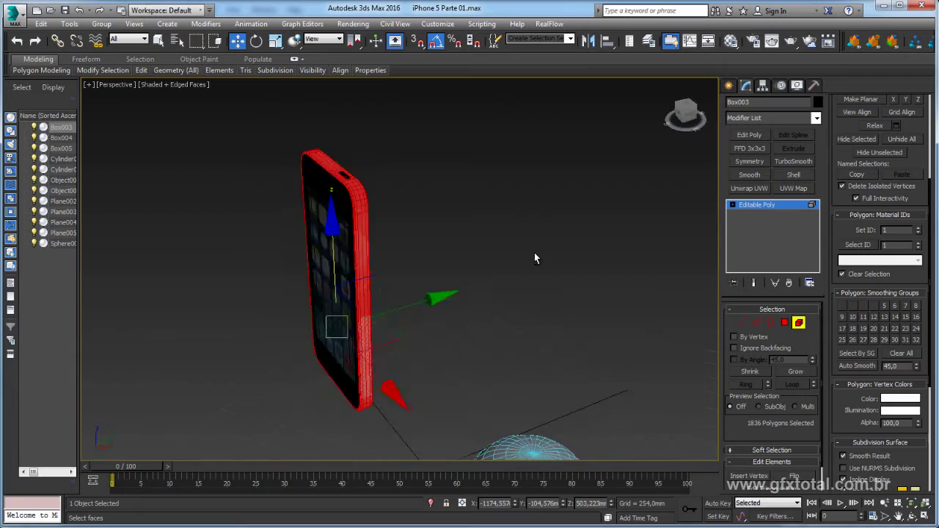
pyautogui.click(756, 205)
pyautogui.click(339, 239)
# - In Polygon mode, select the back shell's polygons and switch the view to wireframe
pyautogui.keyDown('alt'); pyautogui.moveTo(339, 239); pyautogui.dragTo(392, 242, button='middle'); pyautogui.keyUp('alt')
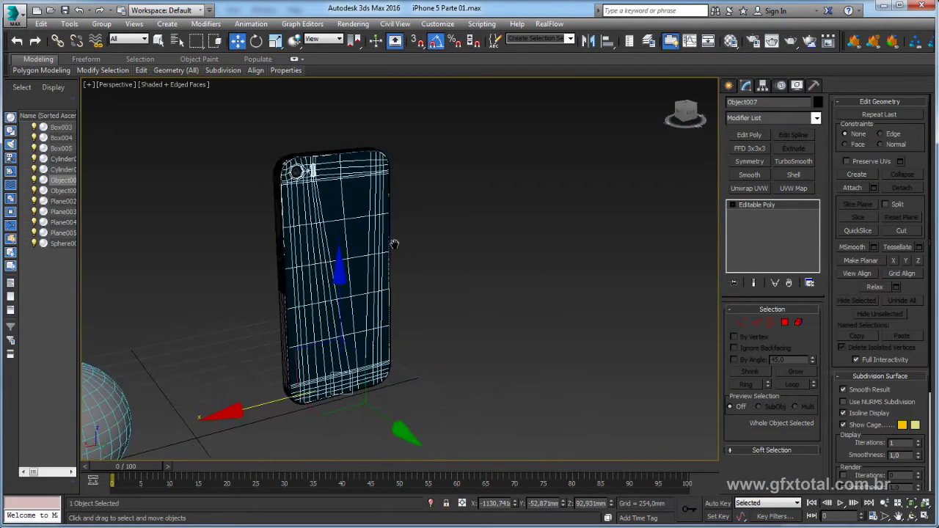
pyautogui.press('4')
pyautogui.hotkey('ctrl', 'a')
pyautogui.keyDown('alt'); pyautogui.moveTo(716, 313); pyautogui.dragTo(499, 260, button='middle'); pyautogui.keyUp('alt')
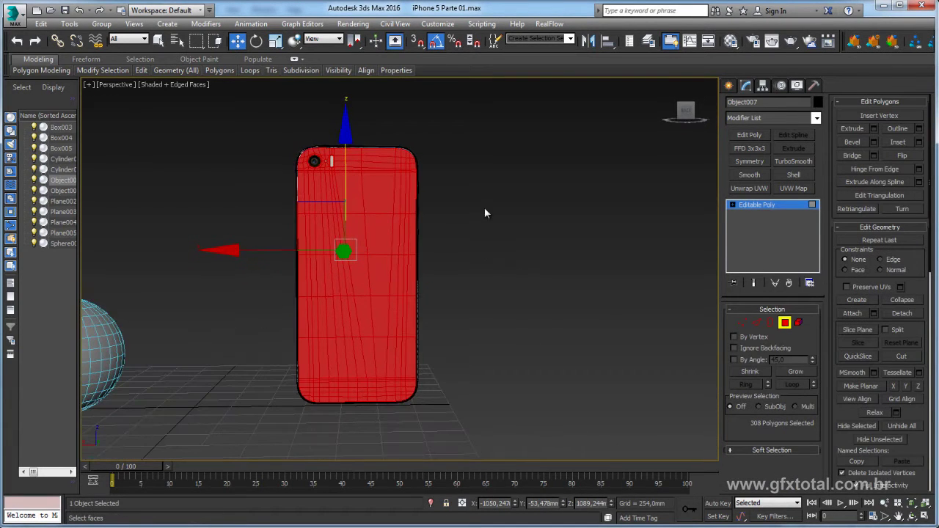
pyautogui.moveTo(221, 346); pyautogui.dragTo(207, 365)
pyautogui.moveTo(208, 365)
pyautogui.keyDown('alt'); pyautogui.mouseDown(button='middle')
pyautogui.moveTo(441, 329)
pyautogui.moveTo(321, 397)
pyautogui.moveTo(342, 382)
pyautogui.mouseUp(button='middle'); pyautogui.keyUp('alt')
pyautogui.scroll(3, 440, 329)
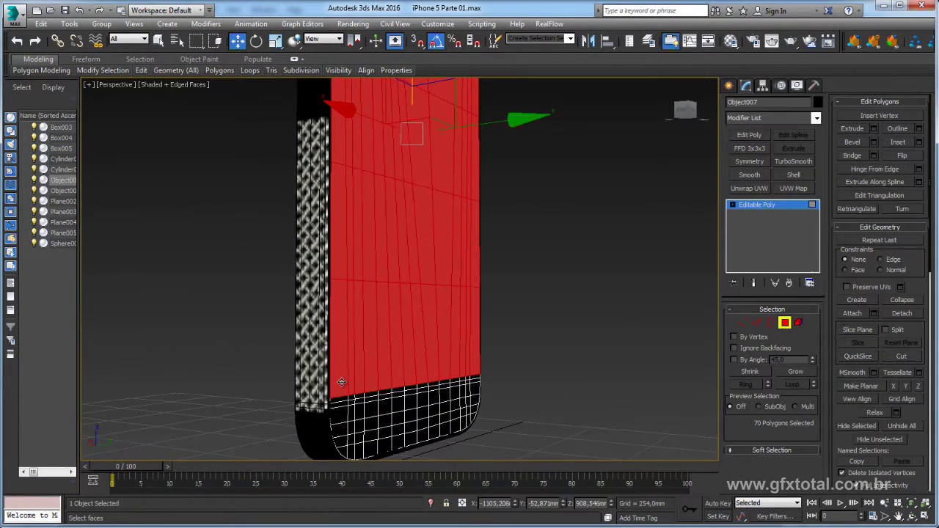
pyautogui.press('F3')
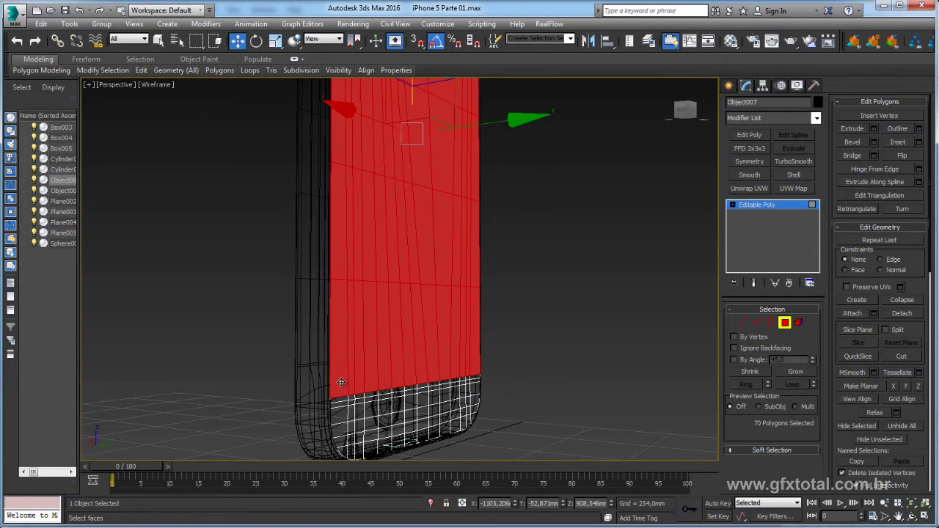
# - Add the bottom row of polygons to the selection, checking the back face from several angles
pyautogui.keyDown('alt'); pyautogui.moveTo(341, 382); pyautogui.dragTo(320, 379, button='middle'); pyautogui.keyUp('alt')
pyautogui.click(792, 372)
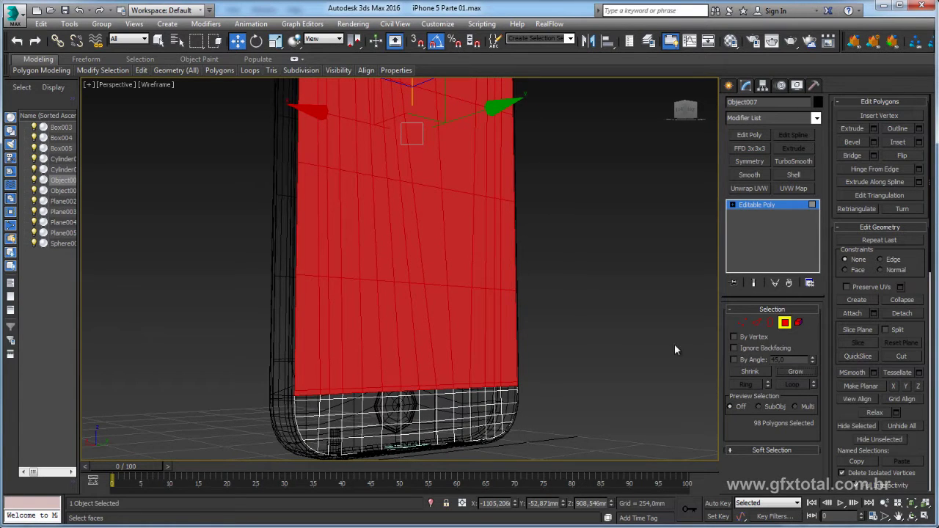
pyautogui.keyDown('alt'); pyautogui.moveTo(501, 242); pyautogui.dragTo(465, 244, button='middle'); pyautogui.keyUp('alt')
pyautogui.moveTo(403, 374)
pyautogui.keyDown('alt'); pyautogui.mouseDown(button='middle')
pyautogui.moveTo(362, 367)
pyautogui.moveTo(461, 263)
pyautogui.moveTo(483, 263)
pyautogui.moveTo(474, 301)
pyautogui.mouseUp(button='middle'); pyautogui.keyUp('alt')
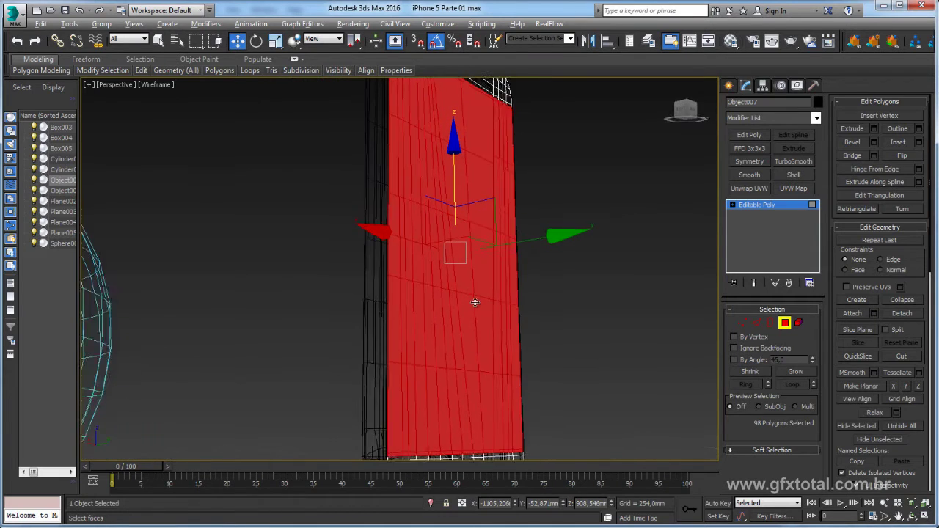
pyautogui.moveTo(480, 373)
pyautogui.keyDown('alt'); pyautogui.mouseDown(button='middle')
pyautogui.moveTo(516, 303)
pyautogui.moveTo(533, 386)
pyautogui.mouseUp(button='middle'); pyautogui.keyUp('alt')
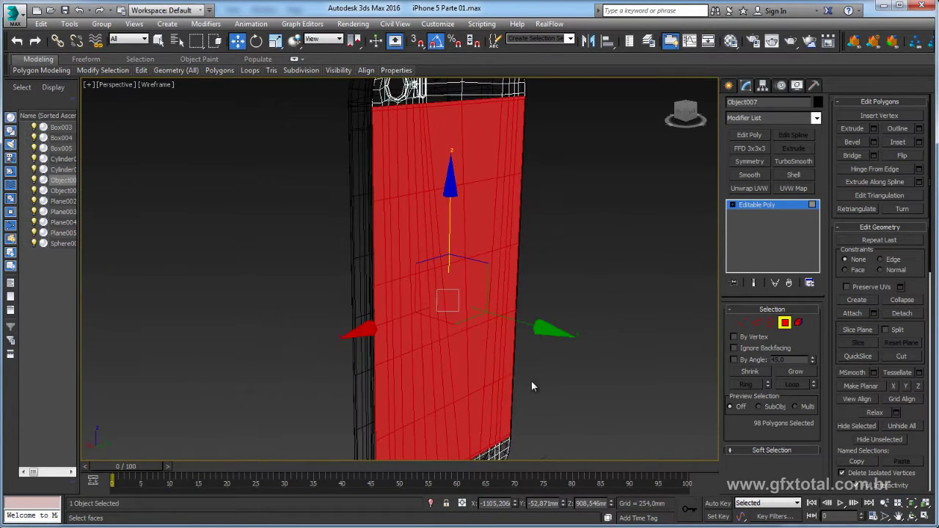
pyautogui.scroll(-5, 920, 332)
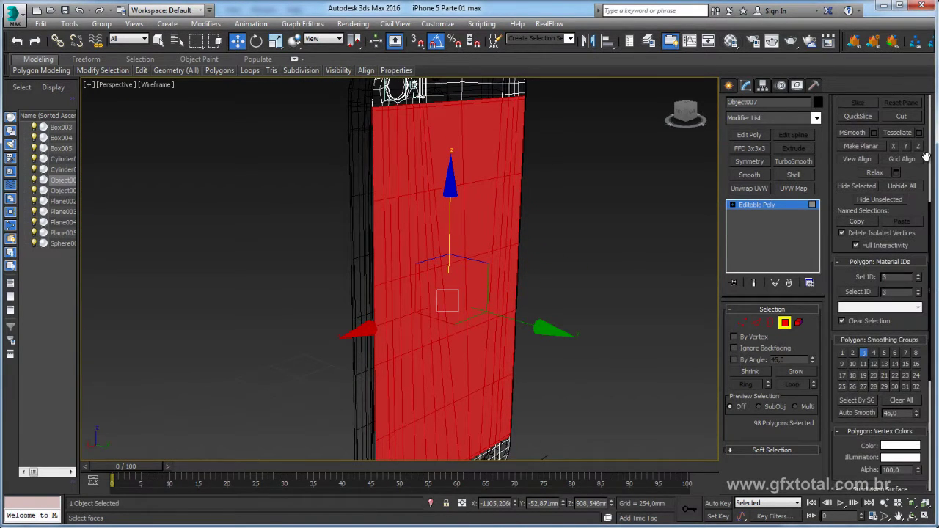
pyautogui.moveTo(659, 264)
pyautogui.keyDown('alt'); pyautogui.mouseDown(button='middle')
pyautogui.moveTo(612, 272)
pyautogui.moveTo(618, 279)
pyautogui.moveTo(610, 251)
pyautogui.mouseUp(button='middle'); pyautogui.keyUp('alt')
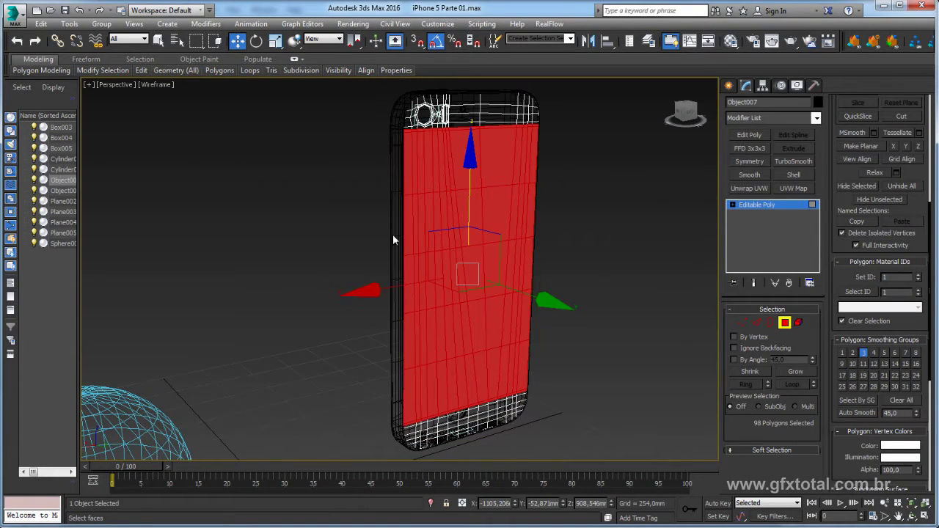
# - Invert the selection to the top and bottom end polygons and assign them material ID 2
pyautogui.hotkey('ctrl', 'i')
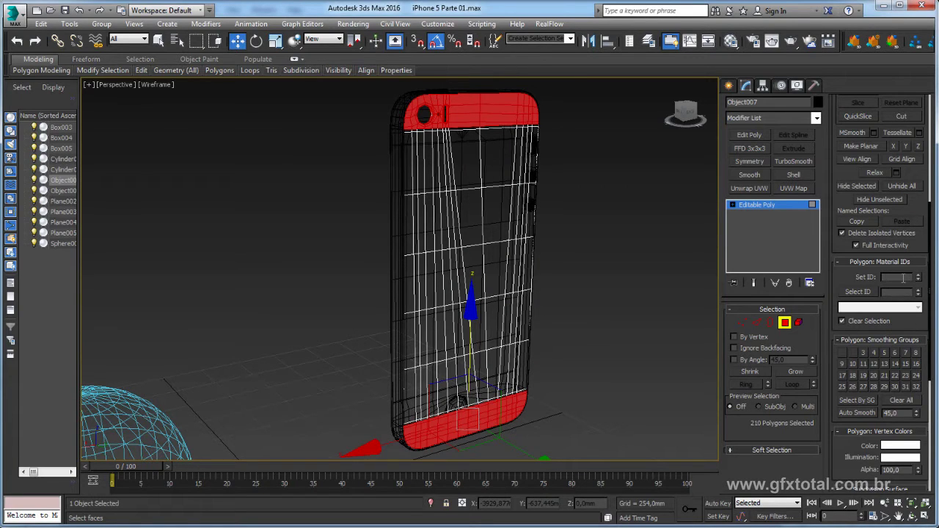
pyautogui.write('2')
pyautogui.press('Return')
pyautogui.click(767, 206)
pyautogui.keyDown('alt'); pyautogui.moveTo(552, 292); pyautogui.dragTo(630, 220, button='middle'); pyautogui.keyUp('alt')
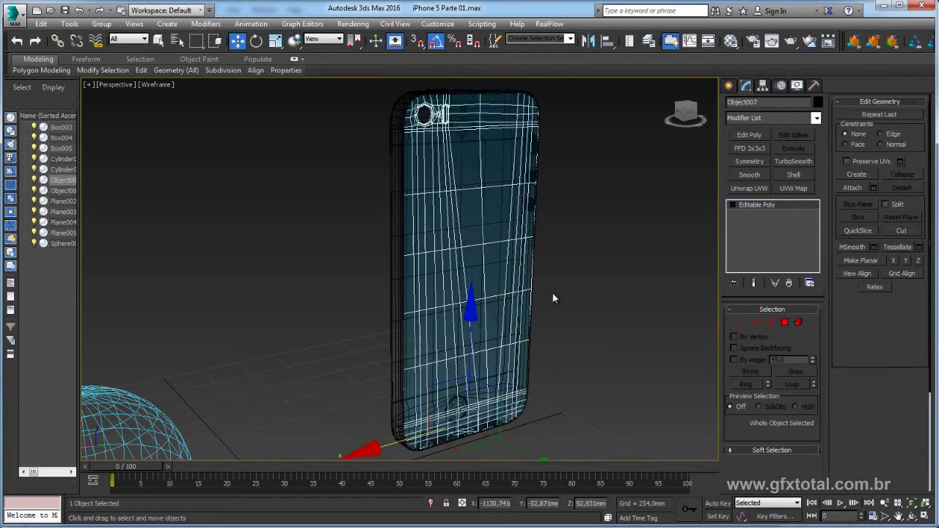
# - Open the Material Editor and select the phone body Object008
pyautogui.click(731, 41)
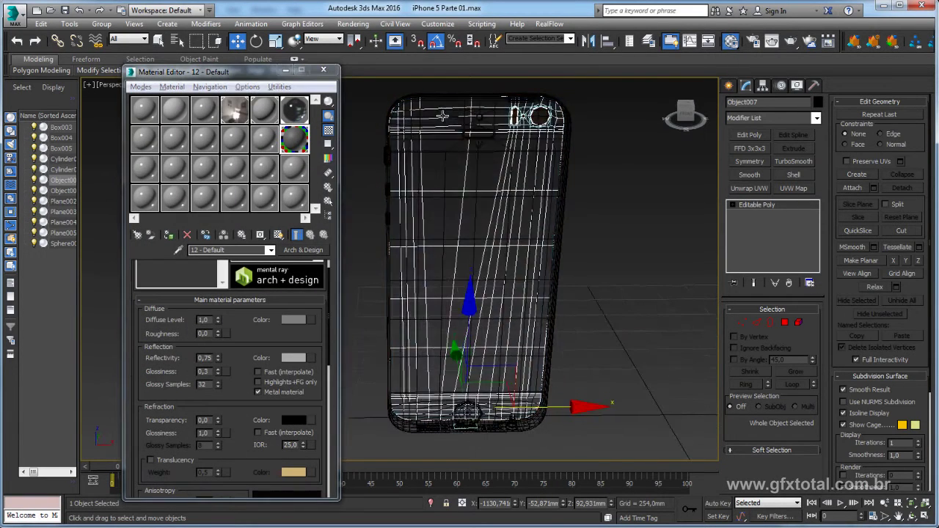
pyautogui.click(449, 149)
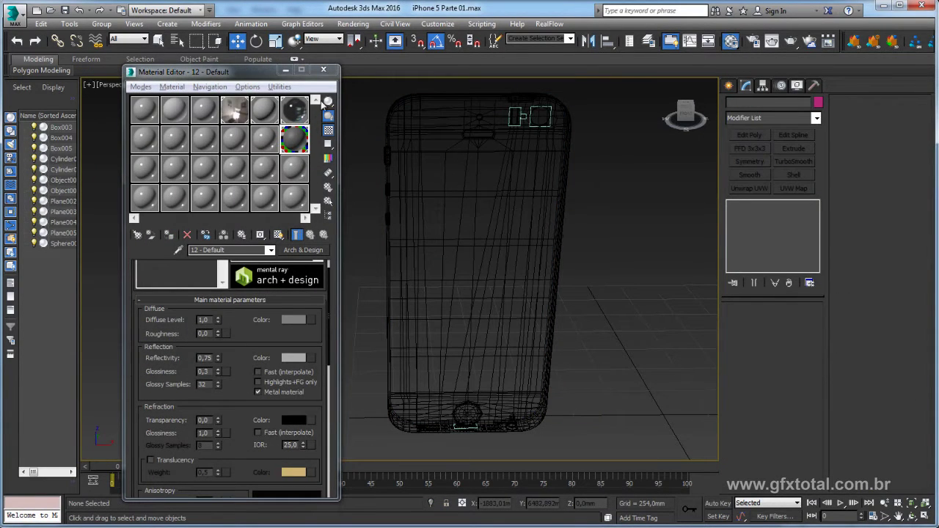
pyautogui.click(481, 135)
pyautogui.moveTo(480, 135)
pyautogui.keyDown('alt'); pyautogui.mouseDown(button='middle')
pyautogui.moveTo(558, 213)
pyautogui.moveTo(565, 256)
pyautogui.mouseUp(button='middle'); pyautogui.keyUp('alt')
# - Select the whole phone body as one element, then exit sub-object mode and centre the view
pyautogui.click(784, 322)
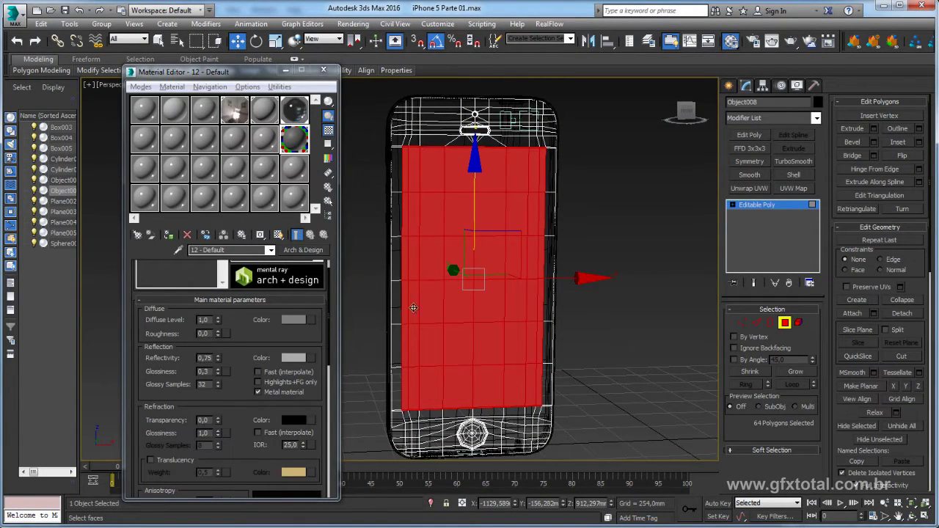
pyautogui.click(798, 323)
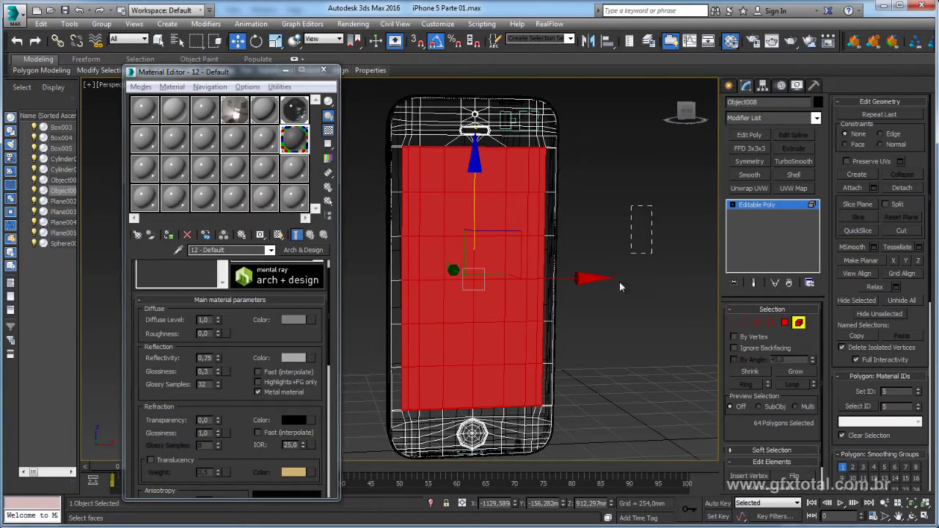
pyautogui.click(538, 455)
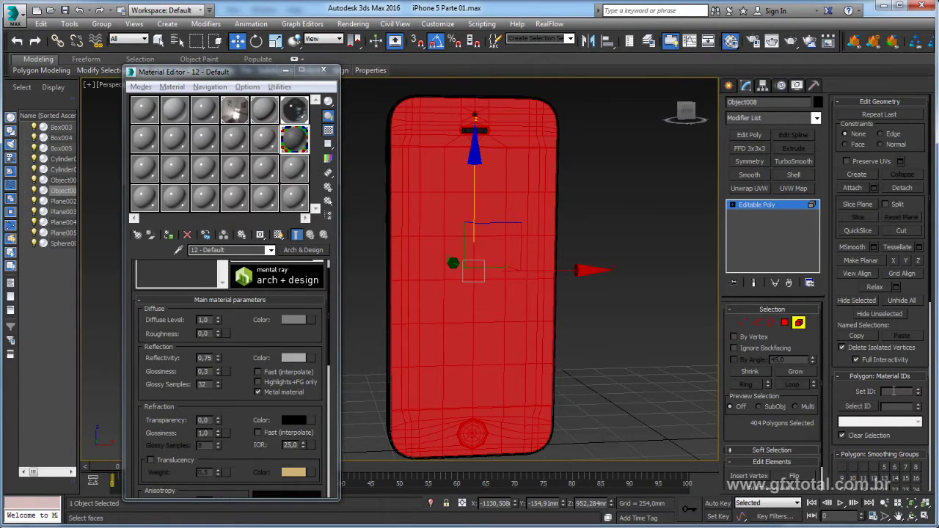
pyautogui.write('2')
pyautogui.click(762, 206)
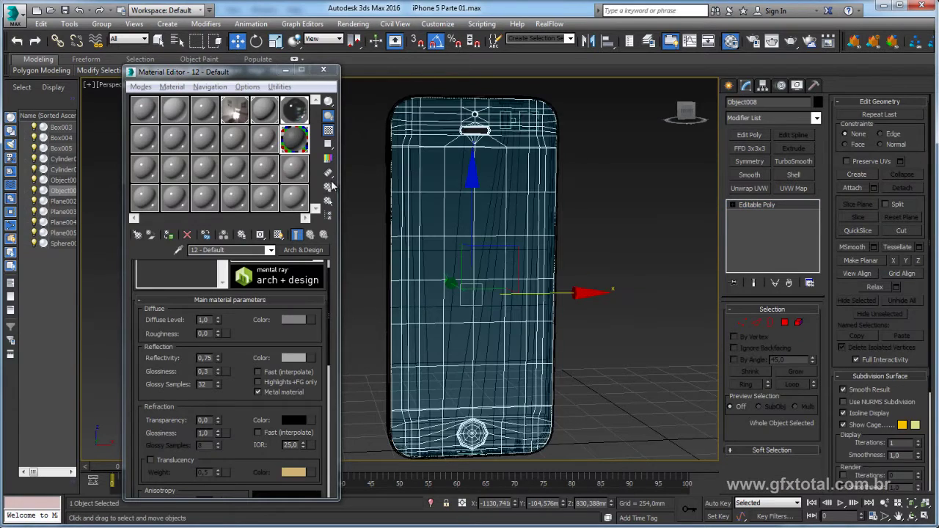
pyautogui.moveTo(438, 217); pyautogui.dragTo(493, 204, button='middle')
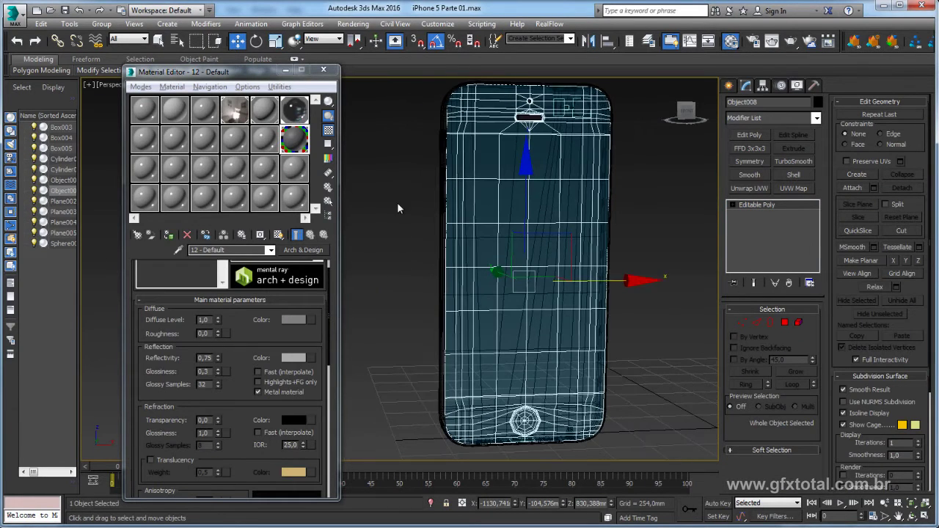
# - Convert an empty material slot to Multi/Sub-Object, keeping the old material as a sub-material
pyautogui.click(292, 167)
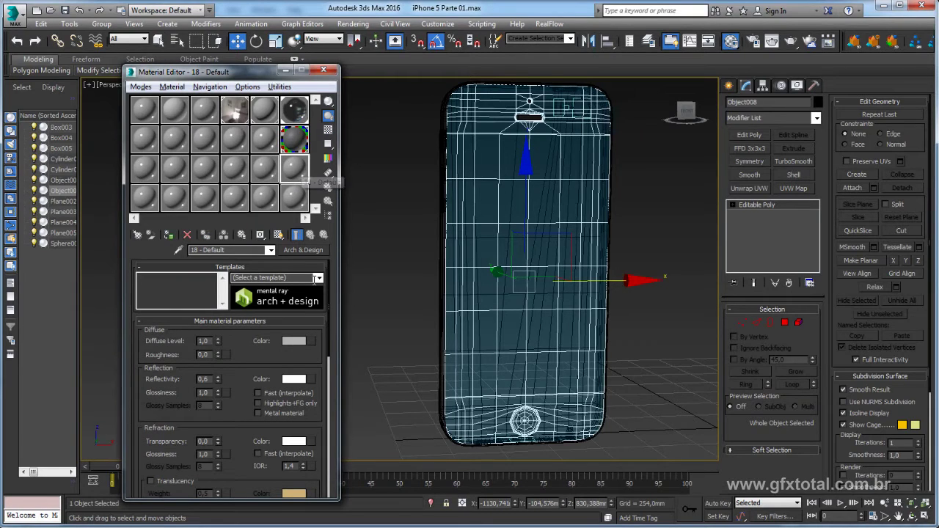
pyautogui.click(301, 250)
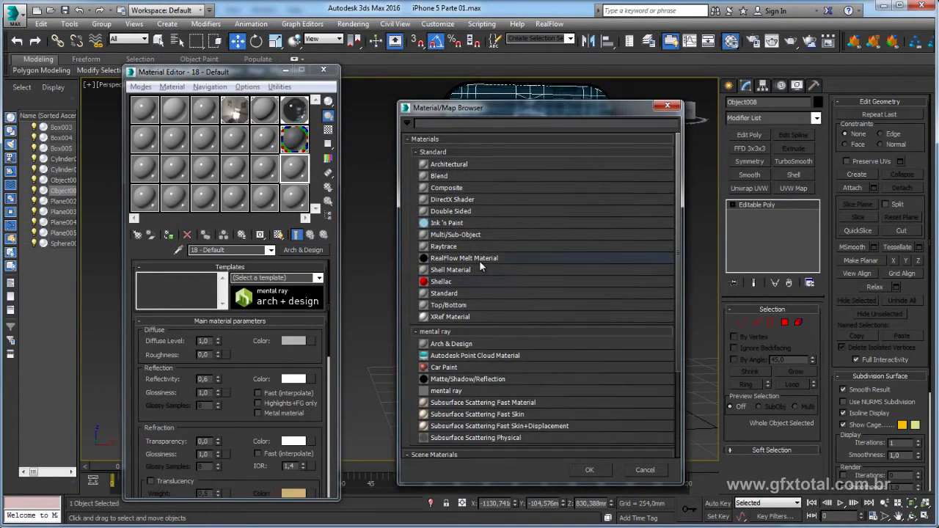
pyautogui.doubleClick(453, 236)
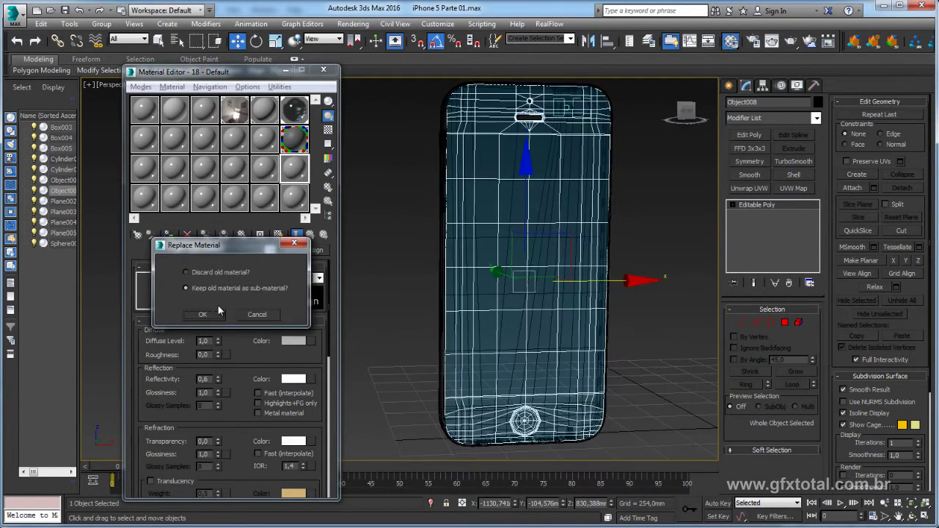
pyautogui.click(216, 314)
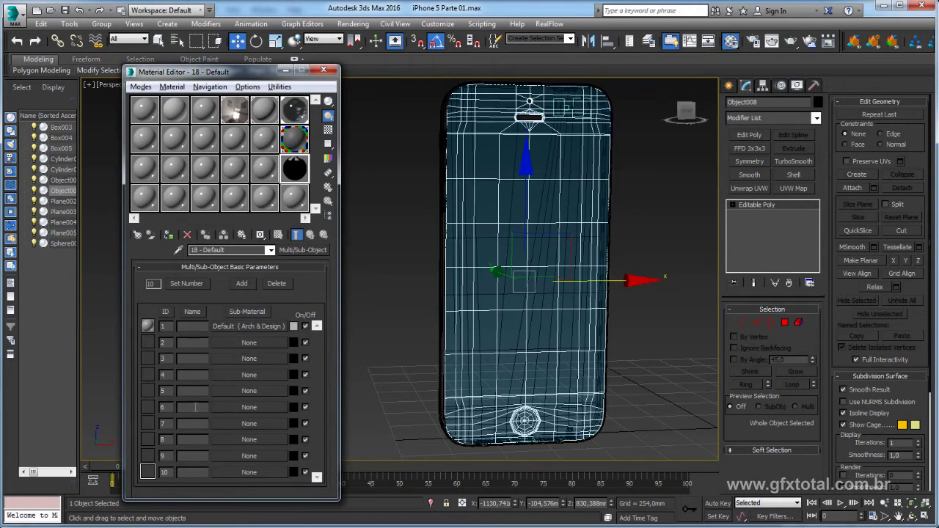
# - Delete sub-material rows until only the ID 10 slot remains
pyautogui.click(146, 327)
pyautogui.click(277, 284)
pyautogui.click(277, 284)
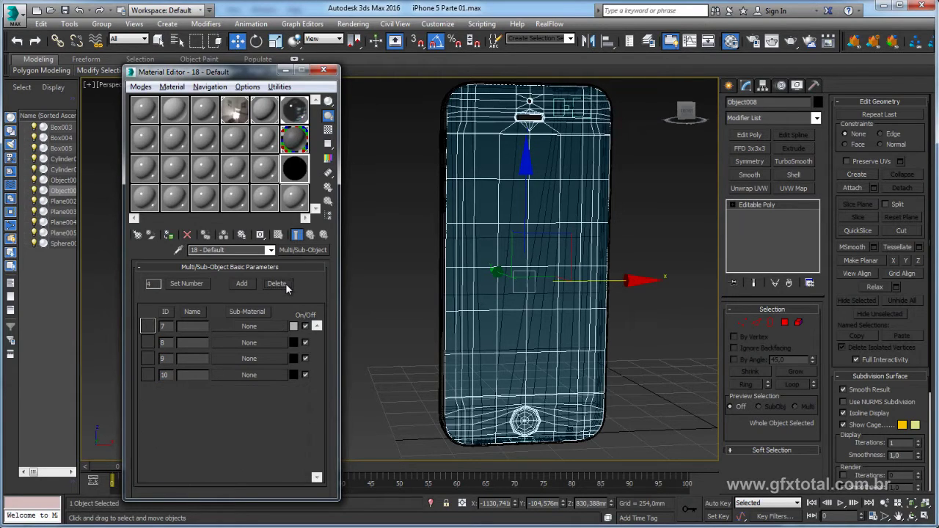
pyautogui.click(278, 284)
pyautogui.click(277, 284)
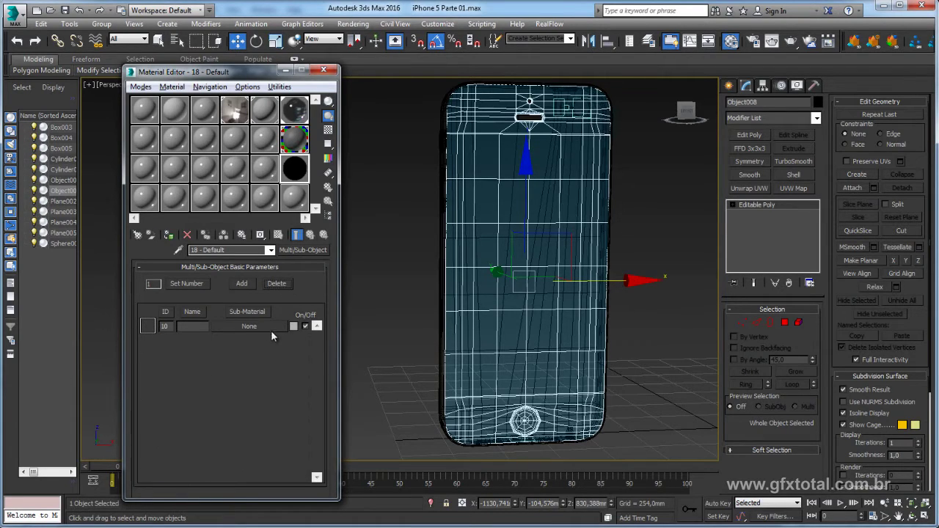
# - Make ID 10 an Arch & Design material with textura_iPhone.jpg as its diffuse bitmap
pyautogui.click(246, 326)
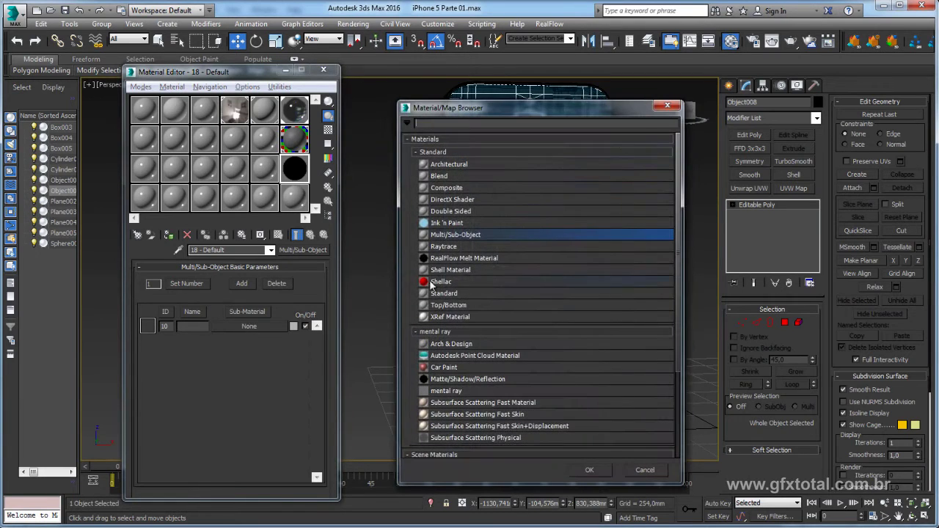
pyautogui.doubleClick(449, 315)
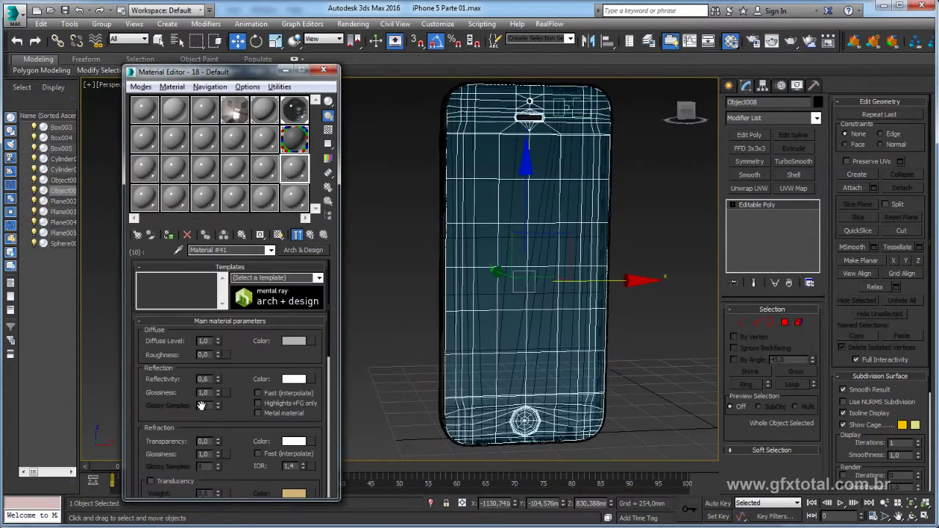
pyautogui.click(311, 341)
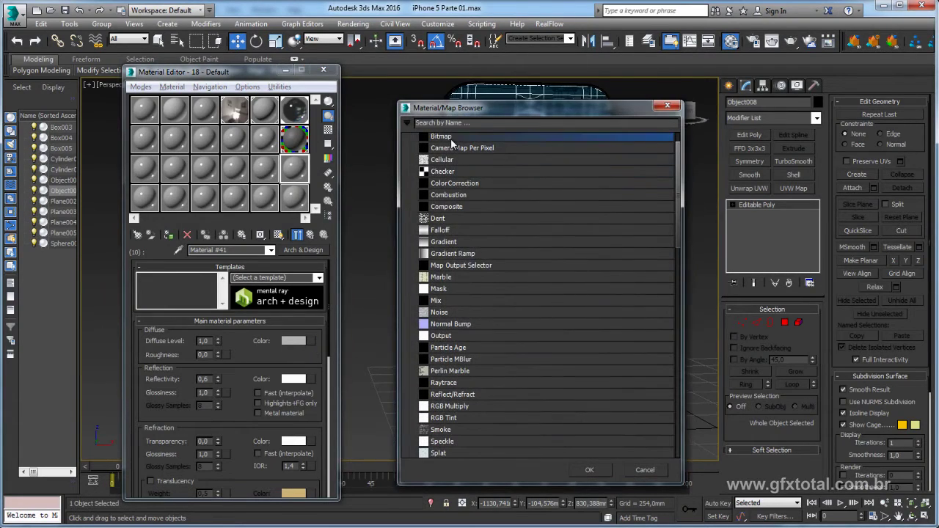
pyautogui.doubleClick(440, 137)
pyautogui.click(474, 89)
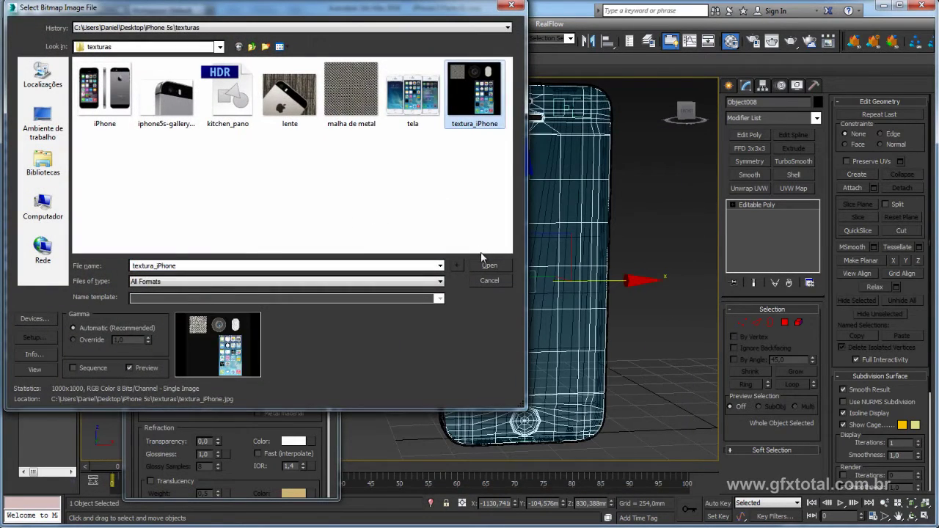
pyautogui.click(490, 266)
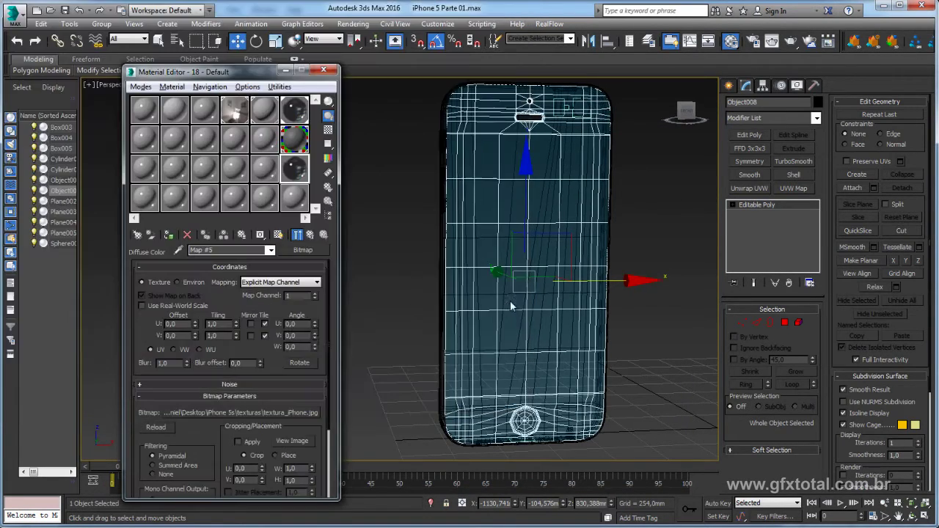
pyautogui.click(312, 233)
pyautogui.click(314, 234)
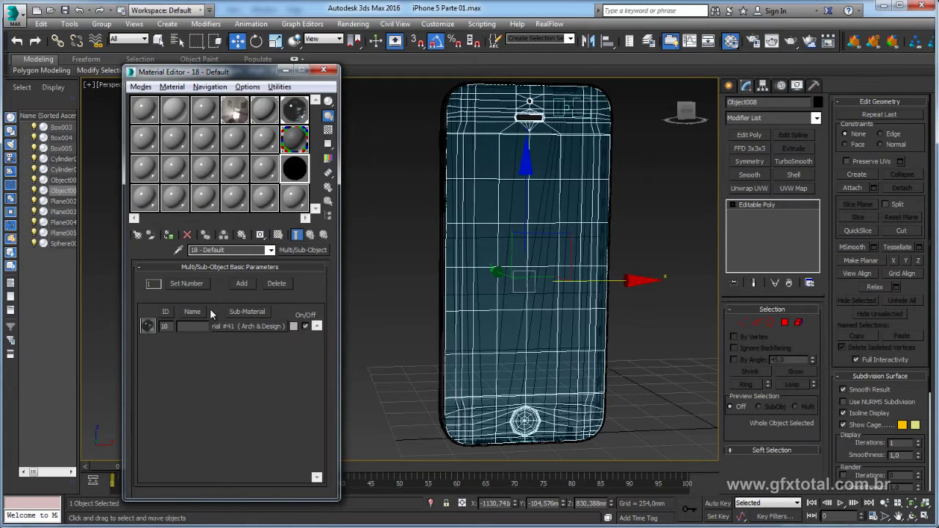
# - Add sub-material ID 11 and paste a copy of the metal Arch & Design material into it
pyautogui.click(241, 286)
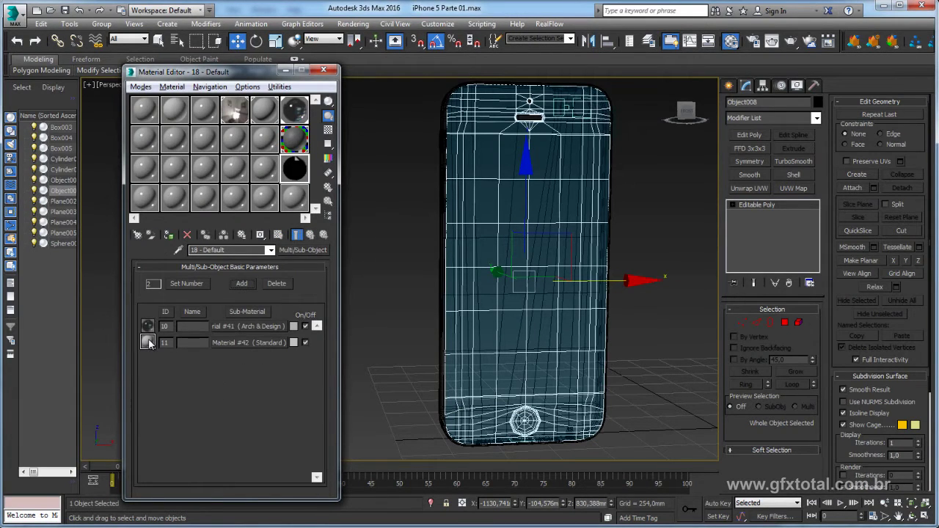
pyautogui.click(295, 140)
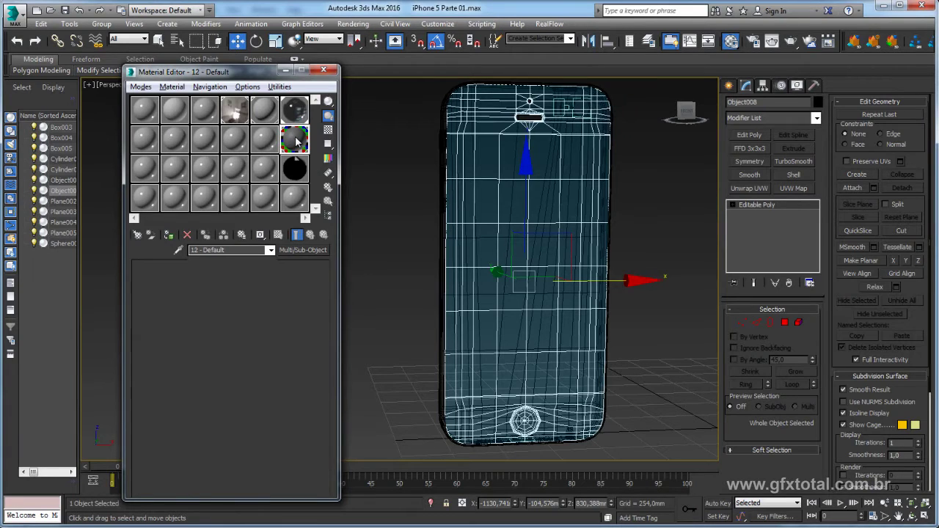
pyautogui.rightClick(301, 251)
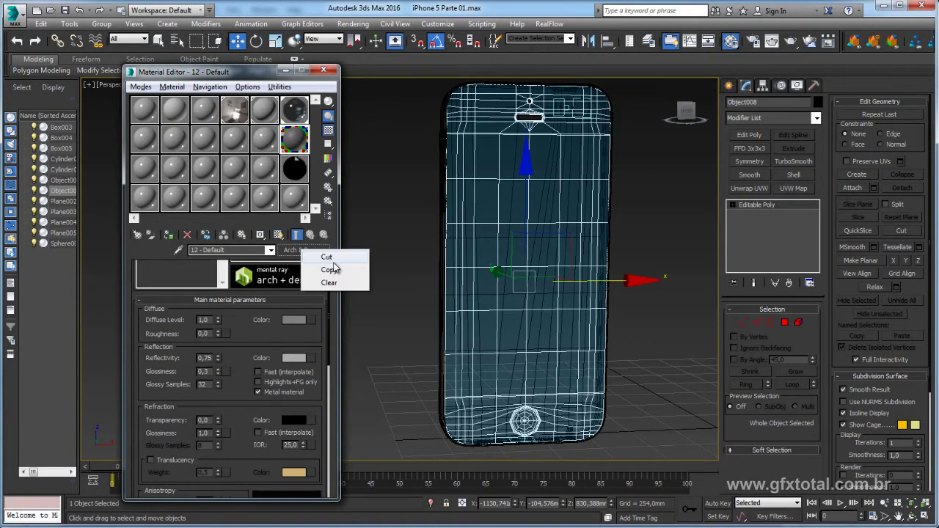
pyautogui.click(329, 270)
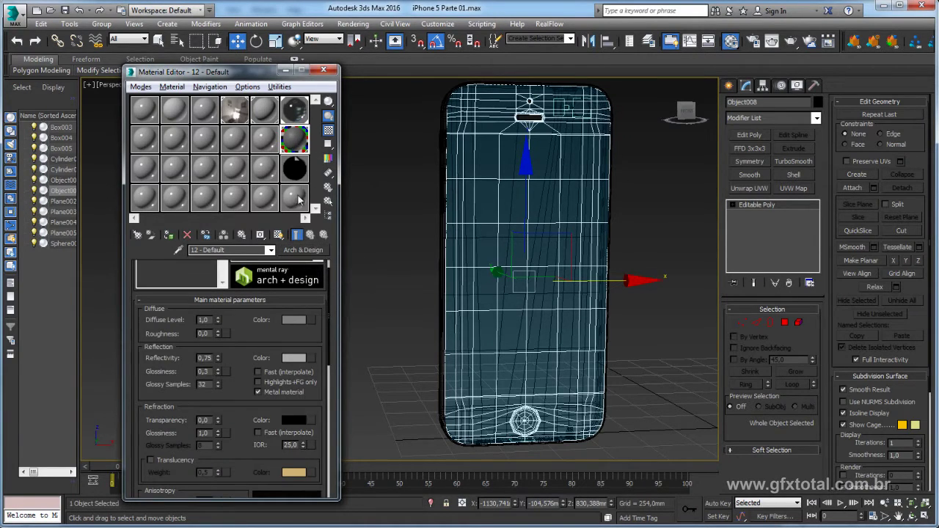
pyautogui.click(294, 169)
pyautogui.rightClick(233, 340)
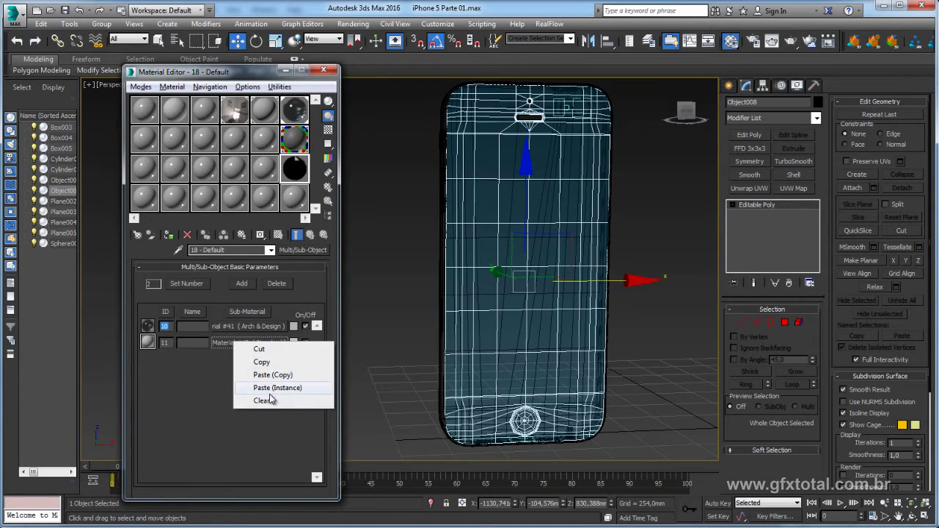
pyautogui.click(278, 376)
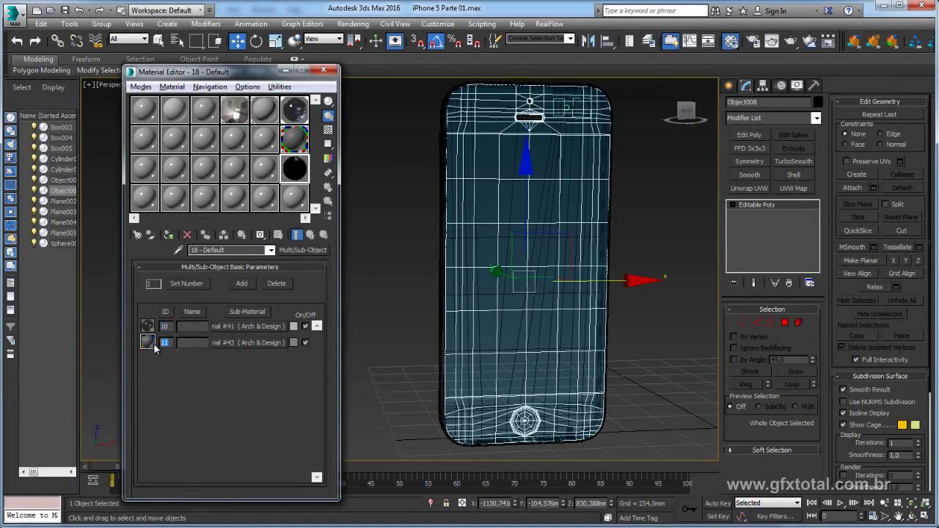
# - Confirm sub-material IDs 2 and 1, clear the selection, and render a test image of the phone
pyautogui.press('Return')
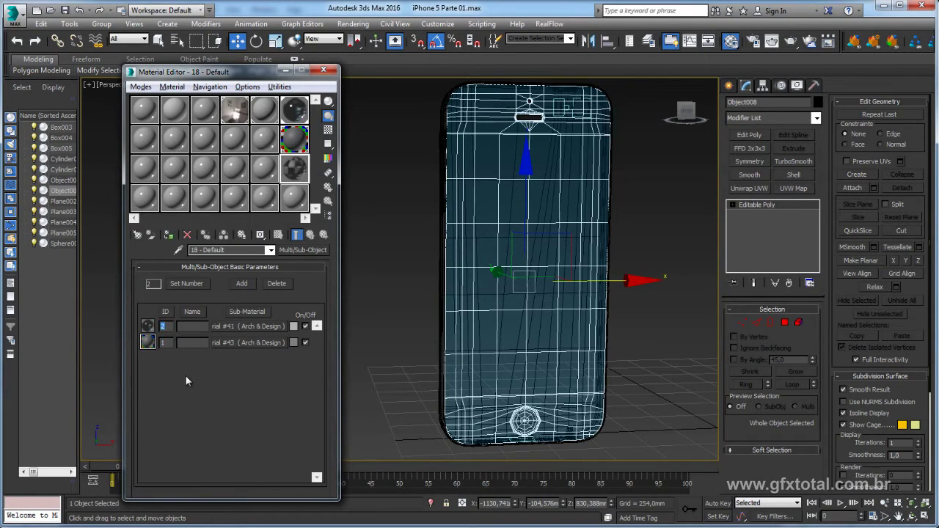
pyautogui.moveTo(481, 179); pyautogui.dragTo(478, 201, button='middle')
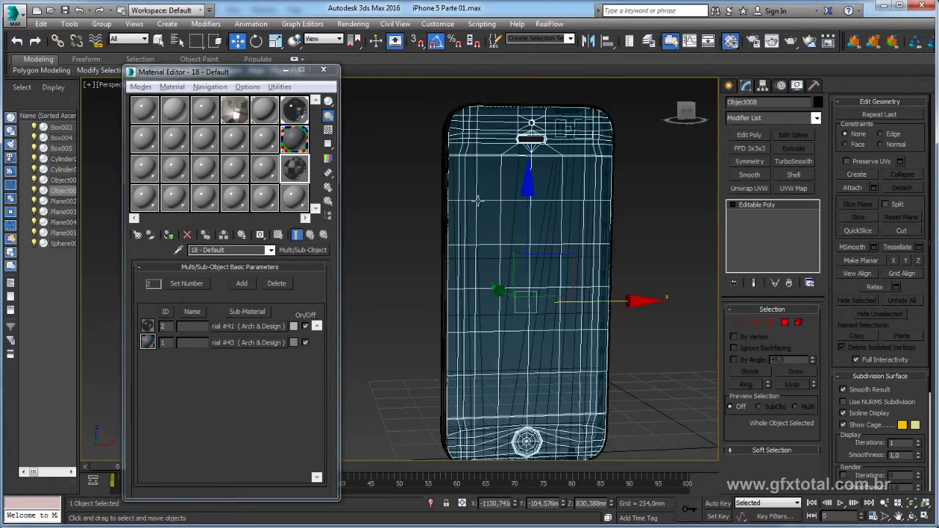
pyautogui.hotkey('ctrl', 'a')
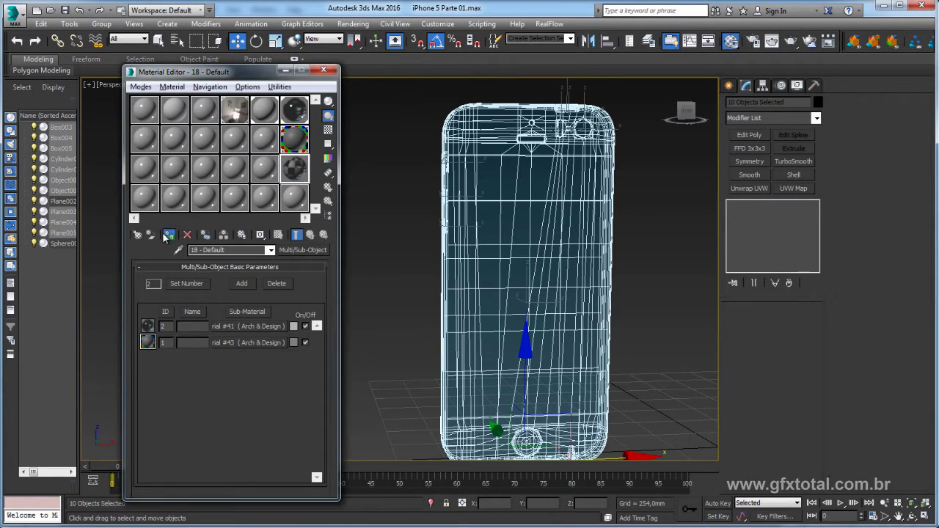
pyautogui.click(394, 239)
pyautogui.click(788, 42)
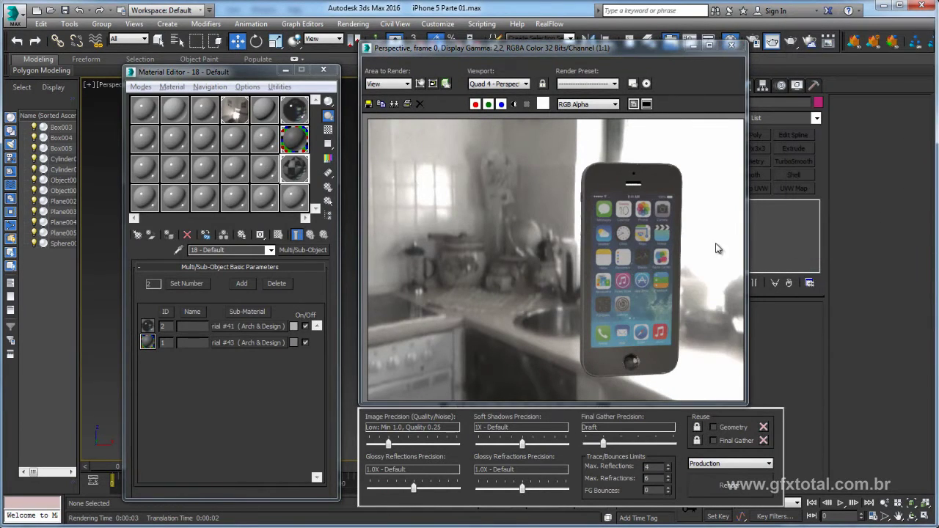
# - Close the render and select the phone body, orbiting out to see the whole phone
pyautogui.click(730, 48)
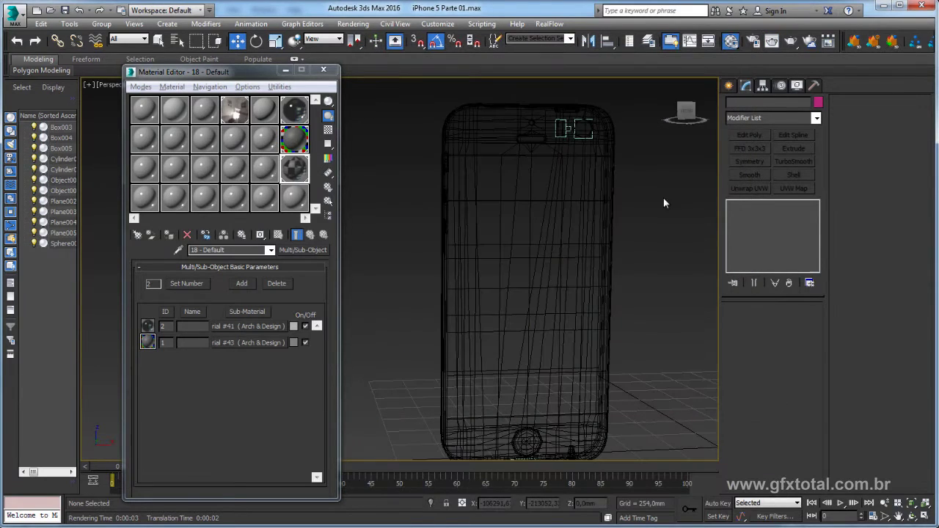
pyautogui.scroll(2, 663, 197)
pyautogui.scroll(3, 554, 193)
pyautogui.scroll(2, 553, 192)
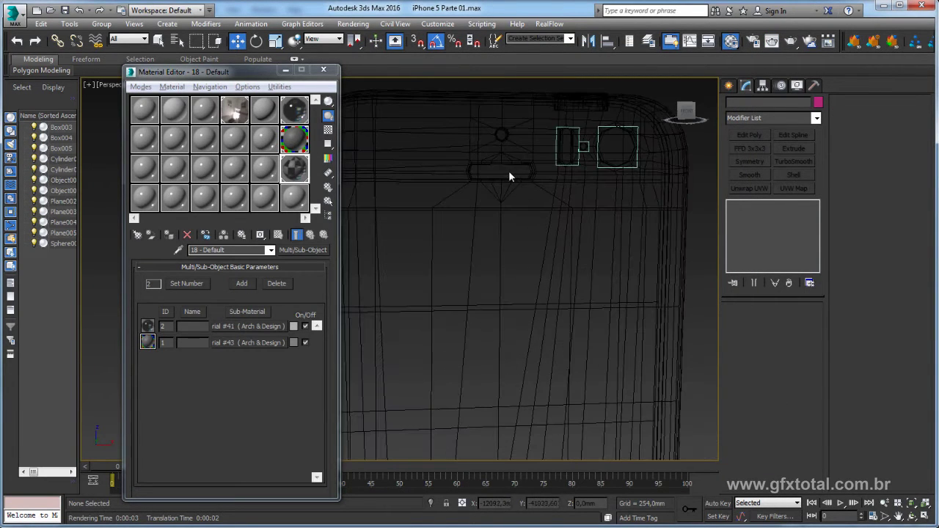
pyautogui.click(508, 175)
pyautogui.press('F3')
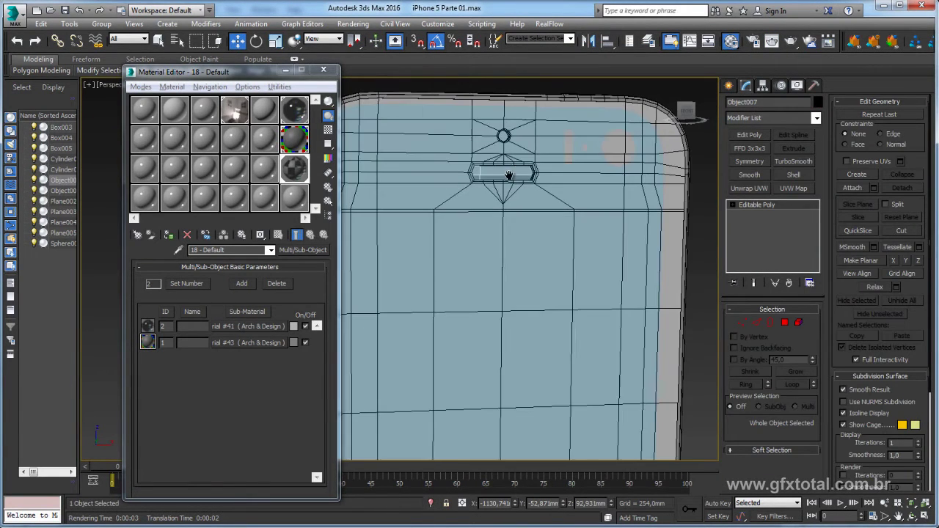
pyautogui.moveTo(497, 175)
pyautogui.keyDown('alt'); pyautogui.mouseDown(button='middle')
pyautogui.moveTo(531, 198)
pyautogui.moveTo(522, 212)
pyautogui.moveTo(539, 224)
pyautogui.moveTo(453, 189)
pyautogui.mouseUp(button='middle'); pyautogui.keyUp('alt')
pyautogui.hotkey('alt', 'x')
pyautogui.scroll(-5, 452, 189)
pyautogui.moveTo(538, 325)
pyautogui.keyDown('alt'); pyautogui.mouseDown(button='middle')
pyautogui.moveTo(449, 342)
pyautogui.moveTo(450, 401)
pyautogui.moveTo(508, 365)
pyautogui.moveTo(534, 383)
pyautogui.mouseUp(button='middle'); pyautogui.keyUp('alt')
pyautogui.scroll(5, 507, 364)
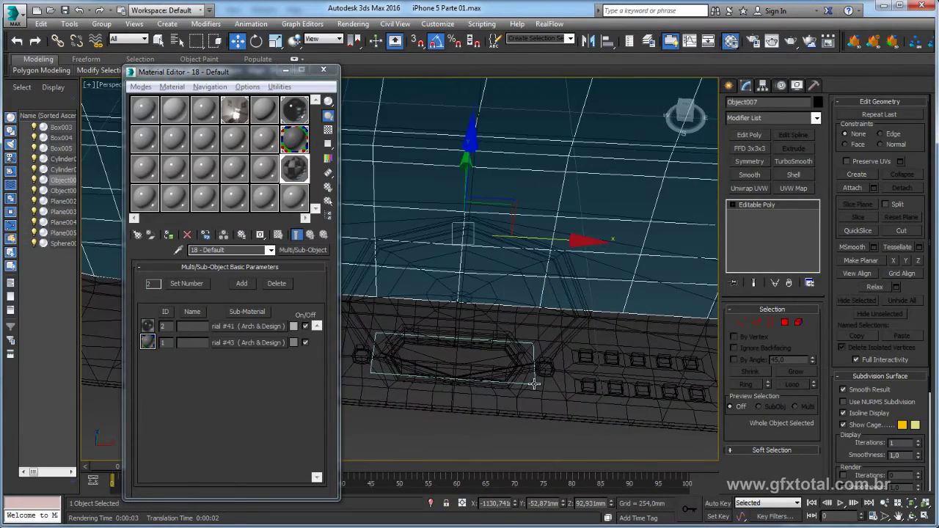
# - Give the polygon of the small bottom plane Plane002 material ID 2 and exit Polygon level
pyautogui.click(533, 382)
pyautogui.click(798, 323)
pyautogui.click(463, 359)
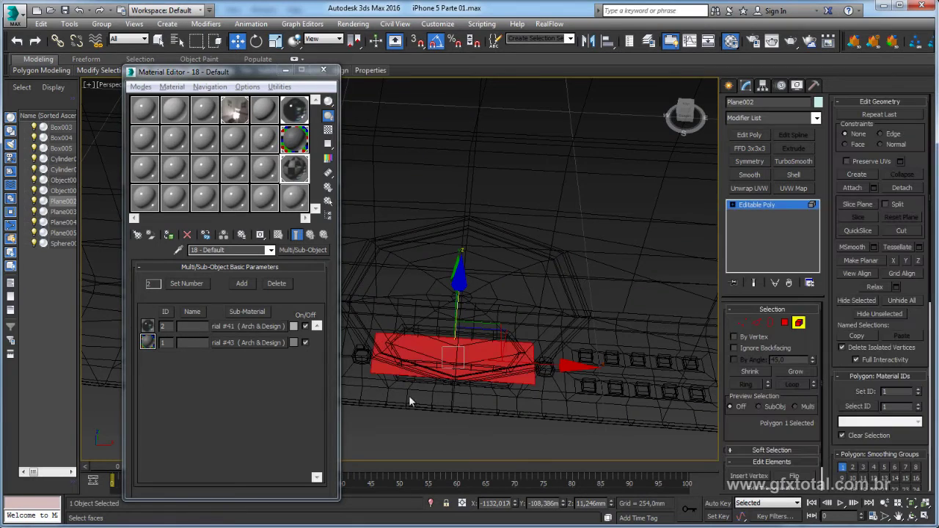
pyautogui.click(153, 325)
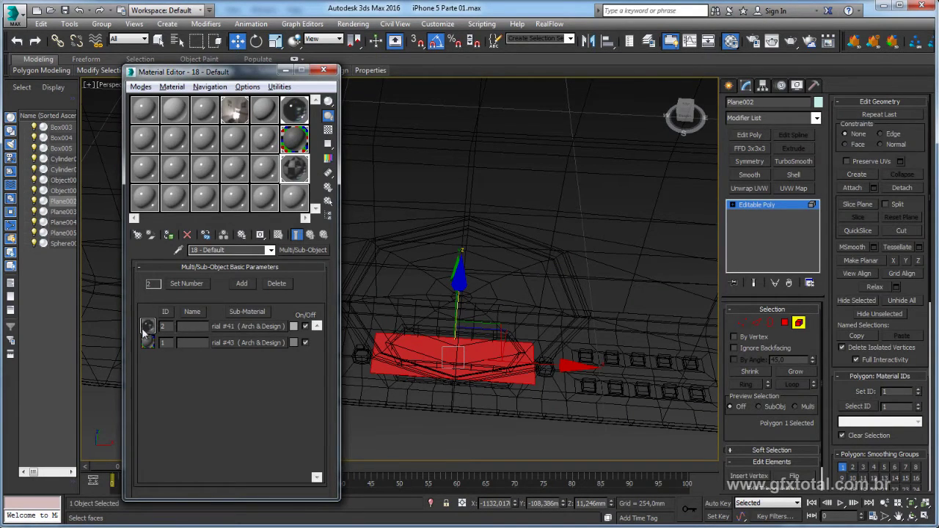
pyautogui.keyDown('alt'); pyautogui.moveTo(462, 315); pyautogui.dragTo(474, 312, button='middle'); pyautogui.keyUp('alt')
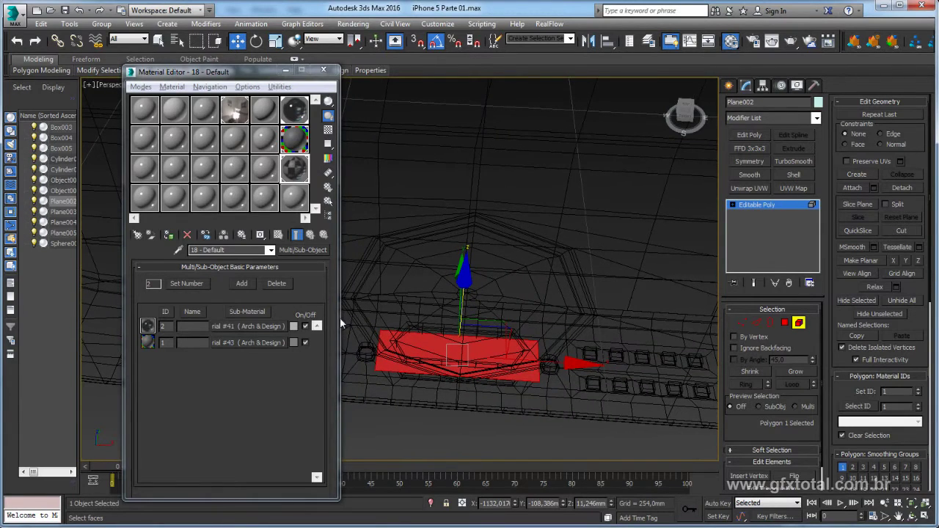
pyautogui.scroll(-2, 501, 238)
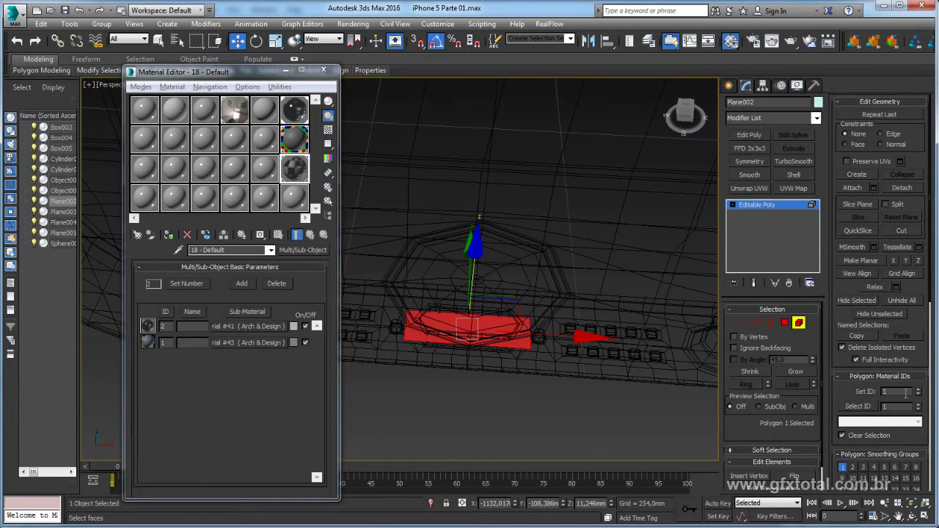
pyautogui.scroll(-2, 612, 236)
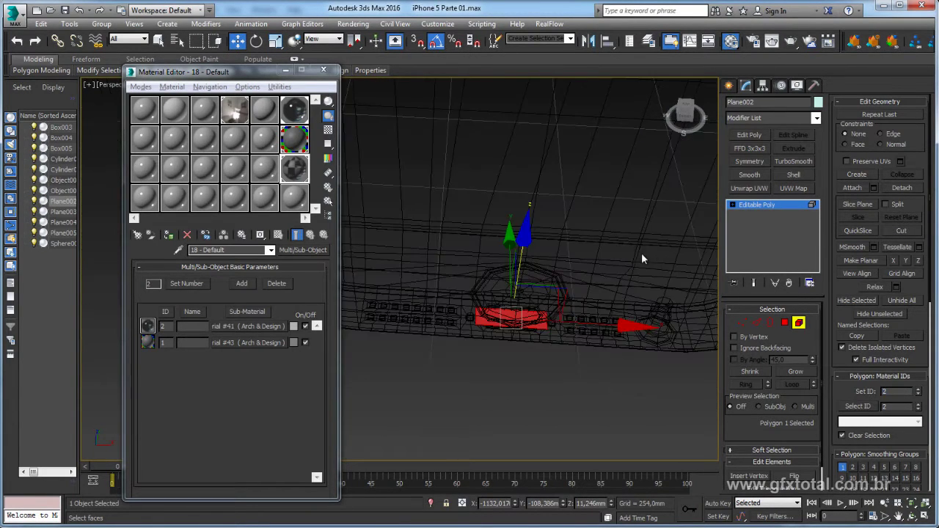
pyautogui.click(749, 204)
pyautogui.keyDown('alt'); pyautogui.moveTo(614, 168); pyautogui.dragTo(582, 292, button='middle'); pyautogui.keyUp('alt')
pyautogui.scroll(-3, 565, 330)
pyautogui.scroll(3, 572, 314)
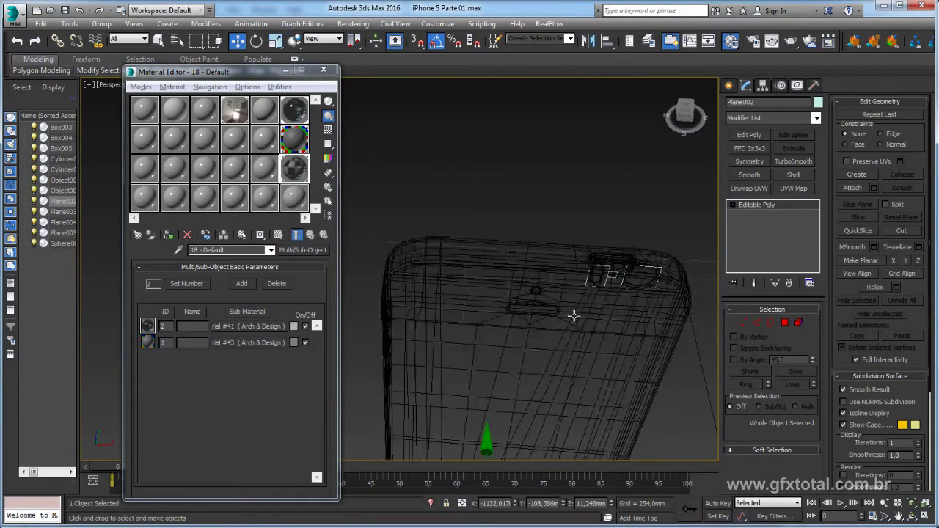
pyautogui.scroll(2, 623, 296)
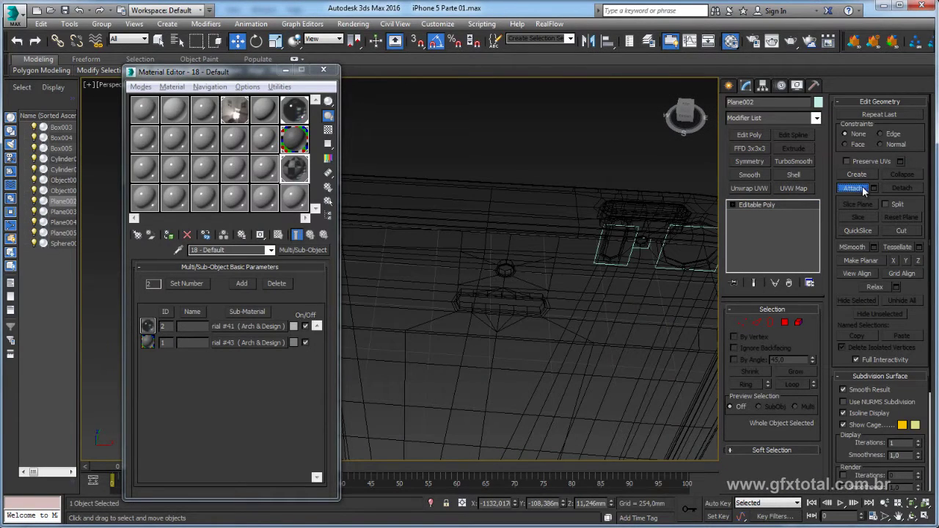
# - Attach the plane beside the camera to Plane002 and return to object level
pyautogui.click(853, 188)
pyautogui.scroll(4, 621, 292)
pyautogui.click(596, 294)
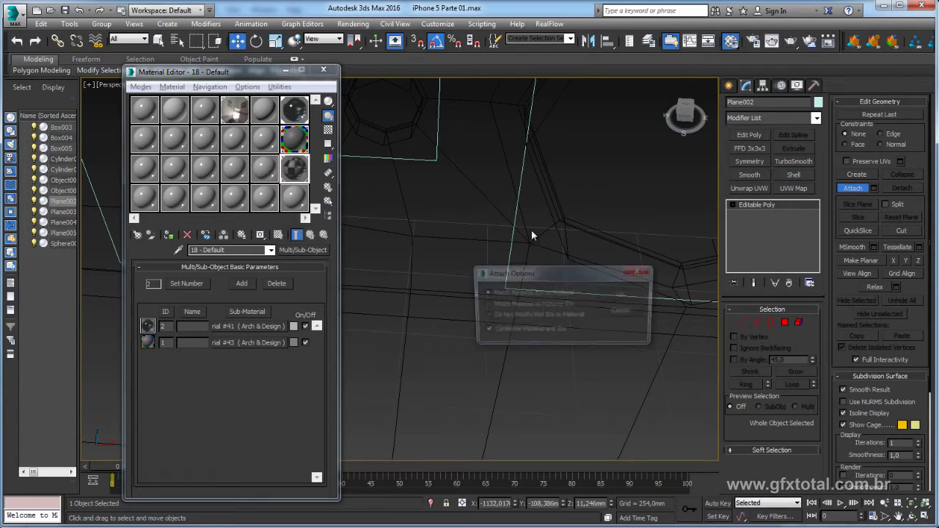
pyautogui.click(609, 295)
pyautogui.scroll(-5, 690, 294)
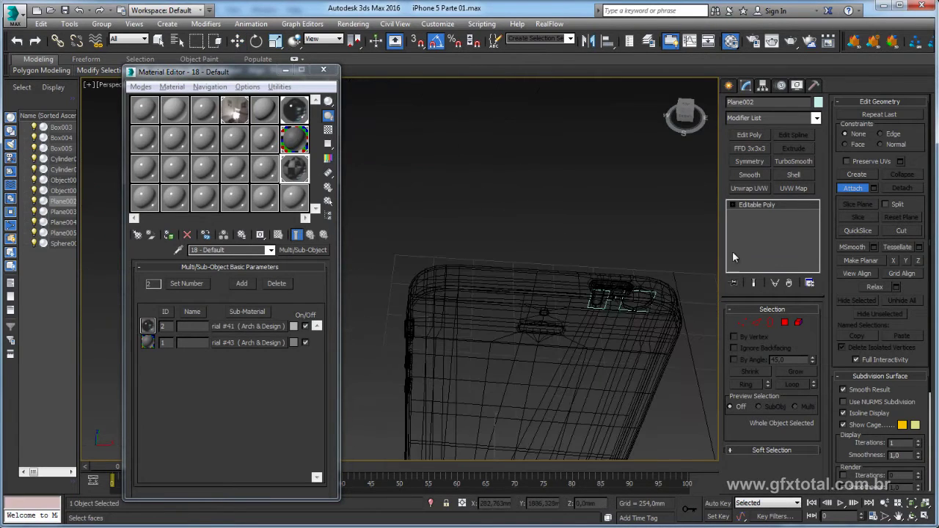
pyautogui.click(766, 204)
pyautogui.press('4')
pyautogui.scroll(5, 619, 307)
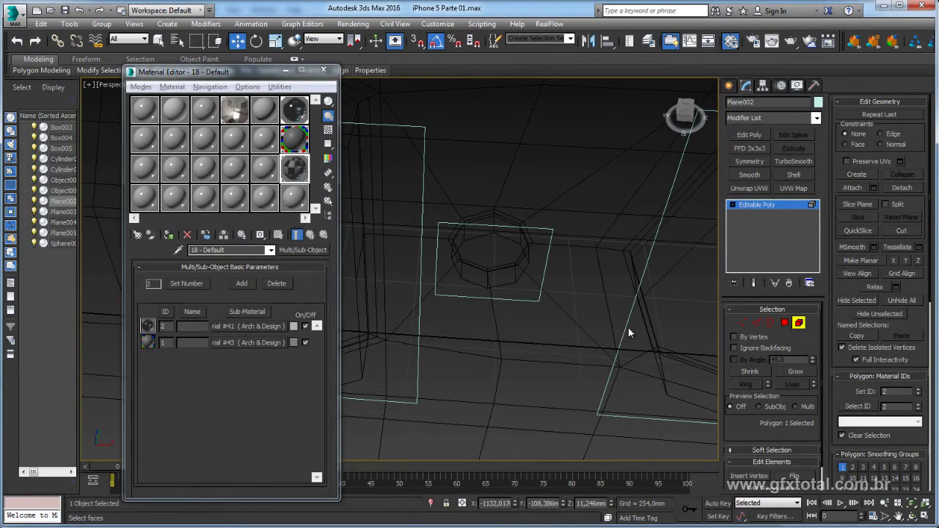
pyautogui.rightClick(647, 236)
pyautogui.click(644, 299)
pyautogui.click(765, 204)
# - Convert the three planes around the rear camera to Editable Poly
pyautogui.click(627, 320)
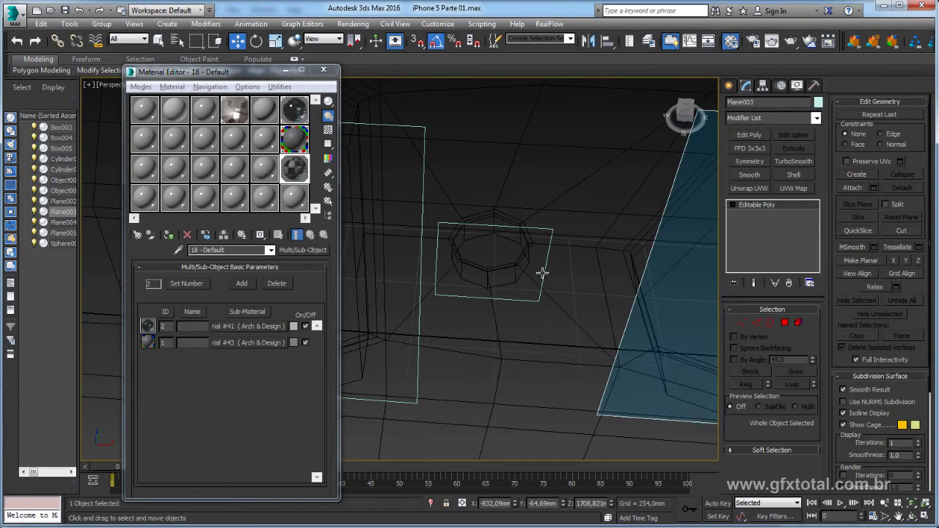
pyautogui.keyDown('ctrl'); pyautogui.click(542, 273); pyautogui.keyUp('ctrl')
pyautogui.keyDown('ctrl'); pyautogui.click(419, 328); pyautogui.keyUp('ctrl')
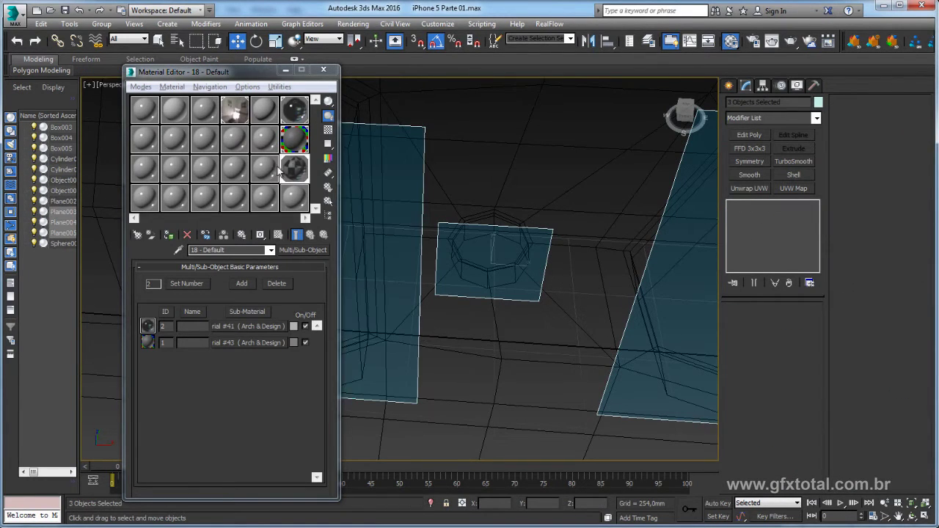
pyautogui.click(281, 169)
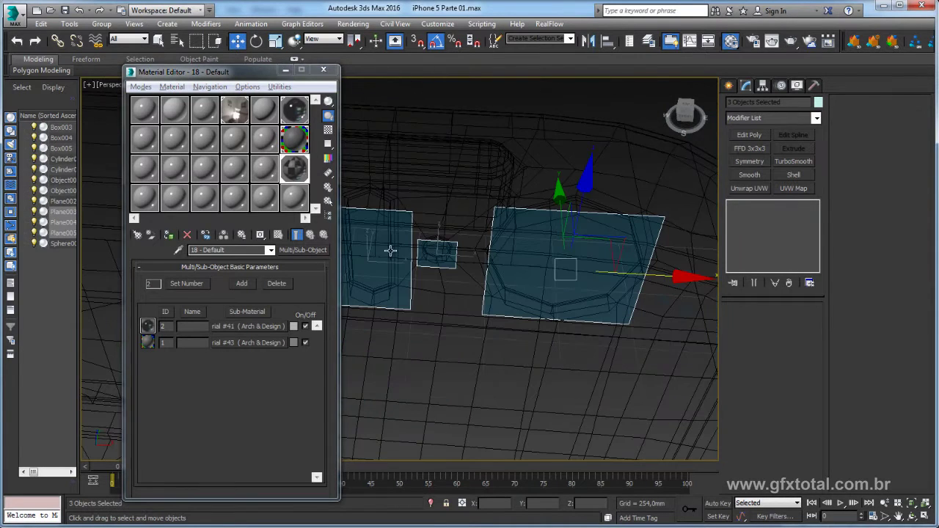
pyautogui.rightClick(389, 248)
pyautogui.click(529, 377)
pyautogui.click(595, 288)
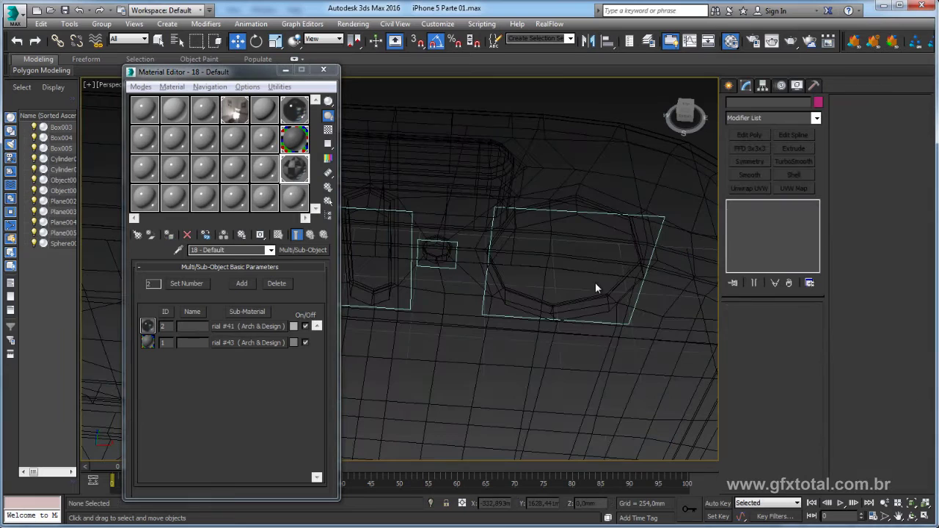
# - Select the large camera plane with Attach active and bring the phone's bottom edge into view
pyautogui.click(636, 301)
pyautogui.click(852, 186)
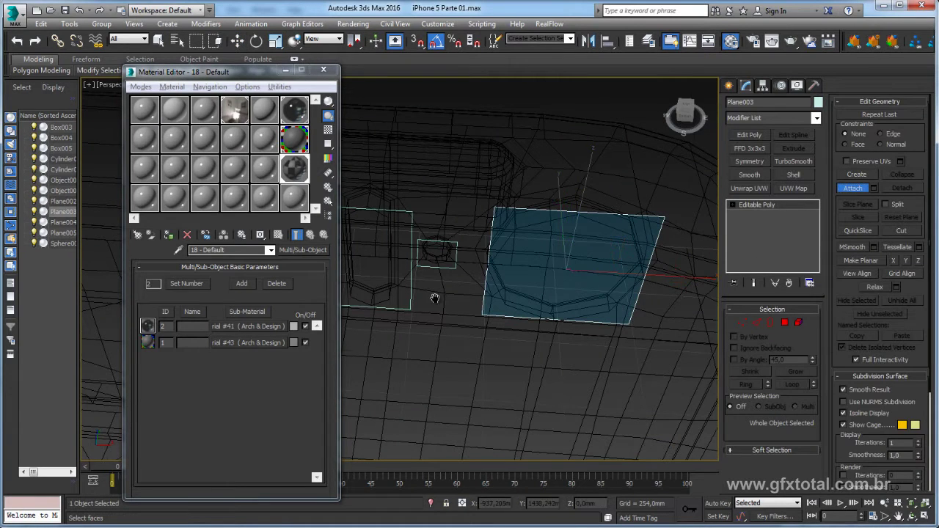
pyautogui.scroll(5, 530, 165)
pyautogui.moveTo(527, 115)
pyautogui.mouseDown(button='middle')
pyautogui.moveTo(490, 125)
pyautogui.moveTo(600, 220)
pyautogui.moveTo(585, 304)
pyautogui.mouseUp(button='middle')
pyautogui.scroll(-5, 583, 308)
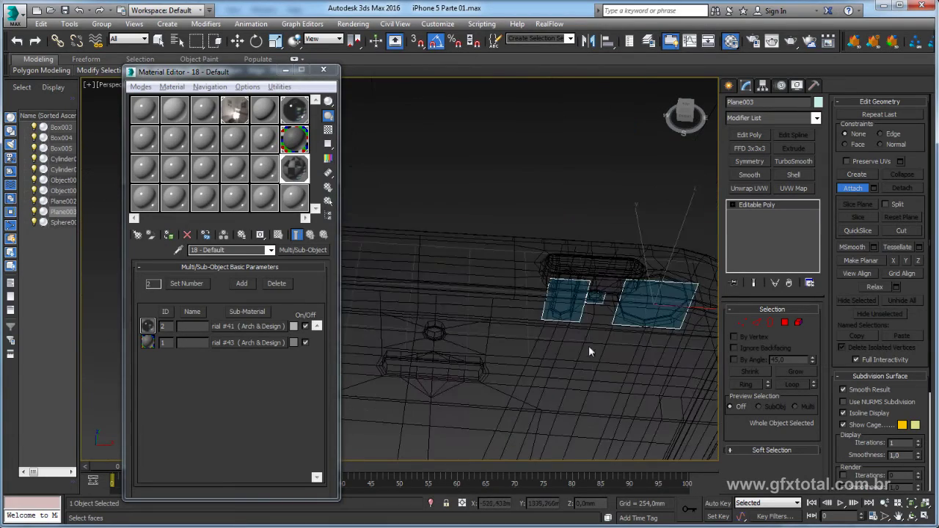
pyautogui.moveTo(589, 345); pyautogui.dragTo(576, 231, button='middle')
pyautogui.scroll(3, 565, 199)
pyautogui.moveTo(559, 173); pyautogui.dragTo(502, 372, button='middle')
pyautogui.scroll(1, 506, 360)
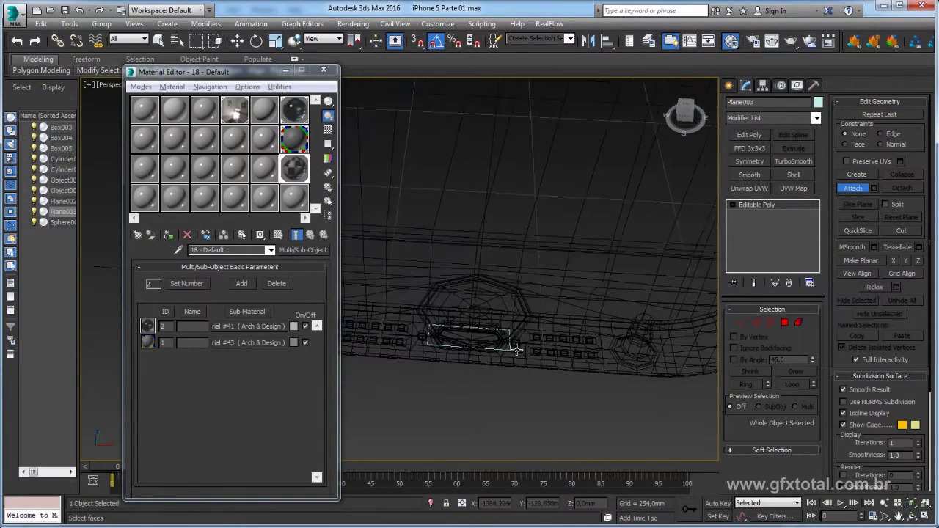
pyautogui.scroll(1, 507, 356)
pyautogui.scroll(1, 499, 354)
pyautogui.scroll(1, 502, 350)
pyautogui.scroll(1, 505, 350)
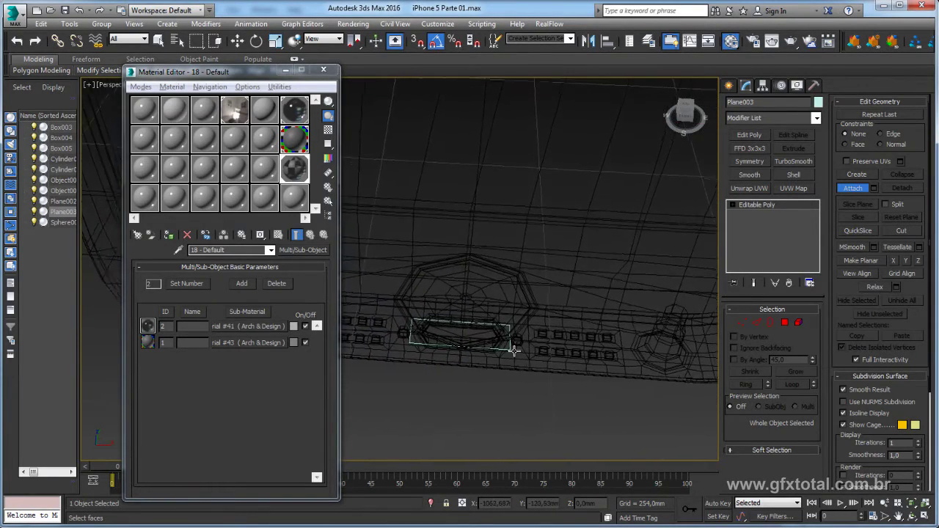
pyautogui.scroll(1, 510, 347)
pyautogui.scroll(1, 512, 346)
# - Select Plane002 and attach the camera planes into it as one editable poly
pyautogui.press('w')
pyautogui.click(512, 351)
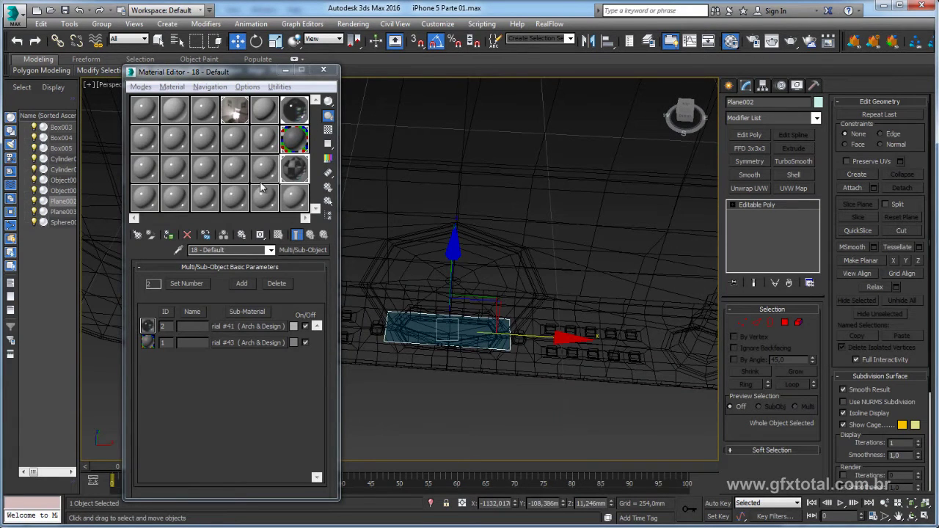
pyautogui.click(217, 218)
pyautogui.scroll(-5, 446, 239)
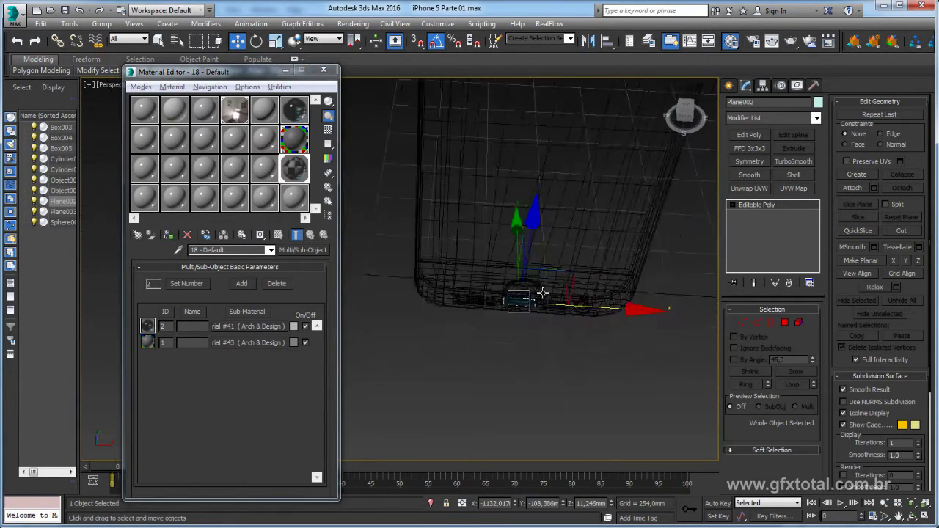
pyautogui.keyDown('alt'); pyautogui.moveTo(446, 239); pyautogui.dragTo(564, 244, button='middle'); pyautogui.keyUp('alt')
pyautogui.scroll(6, 661, 234)
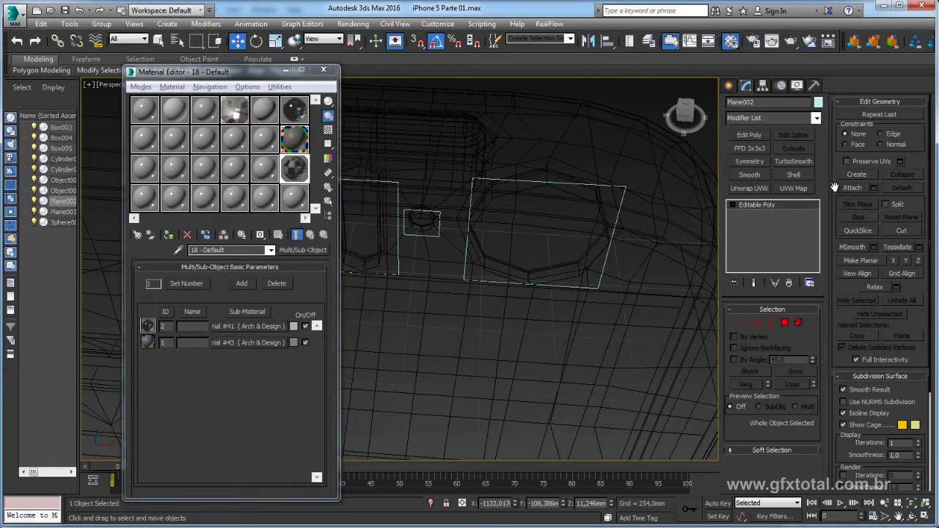
pyautogui.click(609, 265)
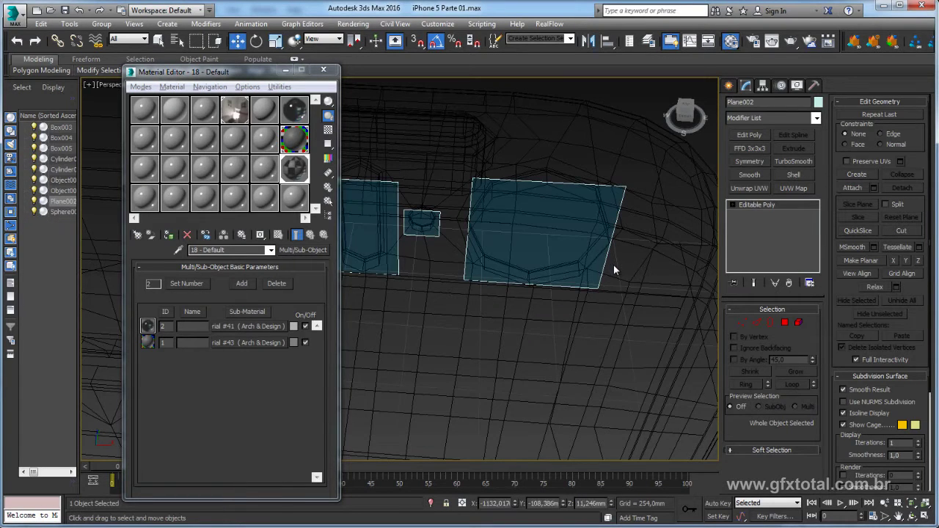
pyautogui.scroll(-5, 614, 265)
pyautogui.moveTo(587, 313)
pyautogui.keyDown('alt'); pyautogui.mouseDown(button='middle')
pyautogui.moveTo(568, 370)
pyautogui.moveTo(542, 337)
pyautogui.moveTo(546, 354)
pyautogui.mouseUp(button='middle'); pyautogui.keyUp('alt')
pyautogui.scroll(5, 542, 337)
# - Shift-drag the ID 2 face to clone it as a new element and move it up the phone
pyautogui.click(798, 322)
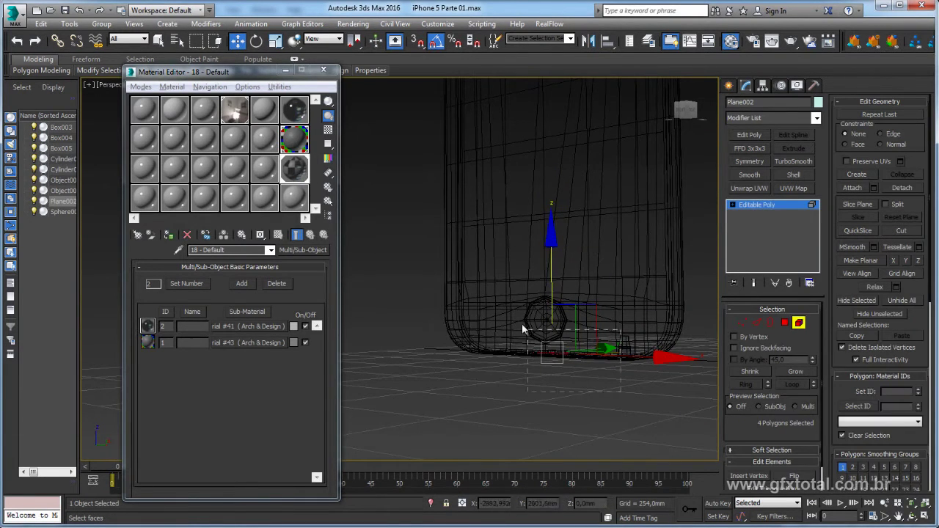
pyautogui.keyDown('alt'); pyautogui.moveTo(522, 323); pyautogui.dragTo(528, 385, button='middle'); pyautogui.keyUp('alt')
pyautogui.click(530, 425)
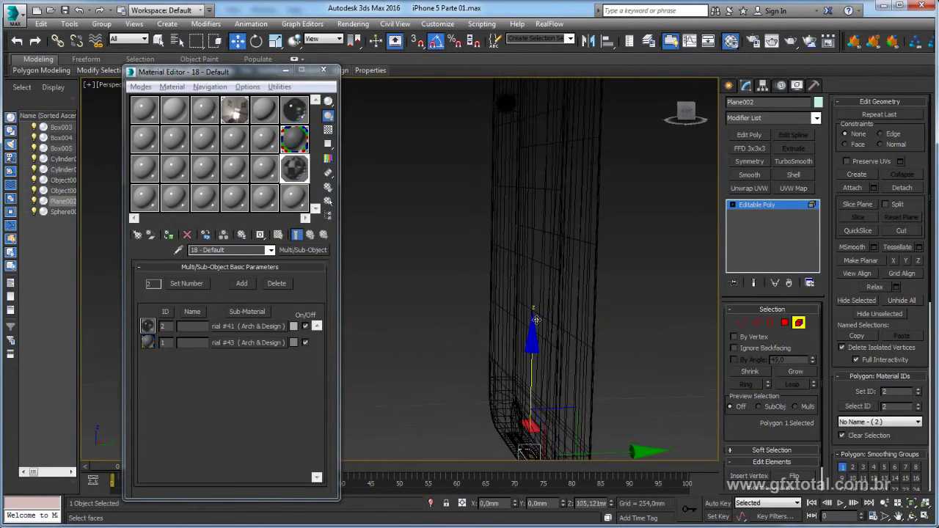
pyautogui.keyDown('shift'); pyautogui.moveTo(536, 320); pyautogui.dragTo(513, 226); pyautogui.keyUp('shift')
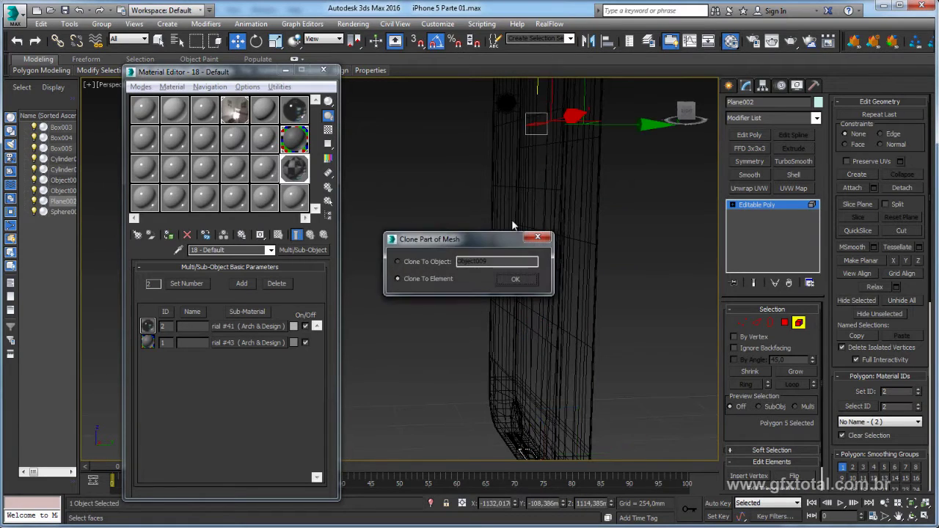
pyautogui.click(513, 282)
pyautogui.keyDown('alt'); pyautogui.moveTo(514, 282); pyautogui.dragTo(584, 209, button='middle'); pyautogui.keyUp('alt')
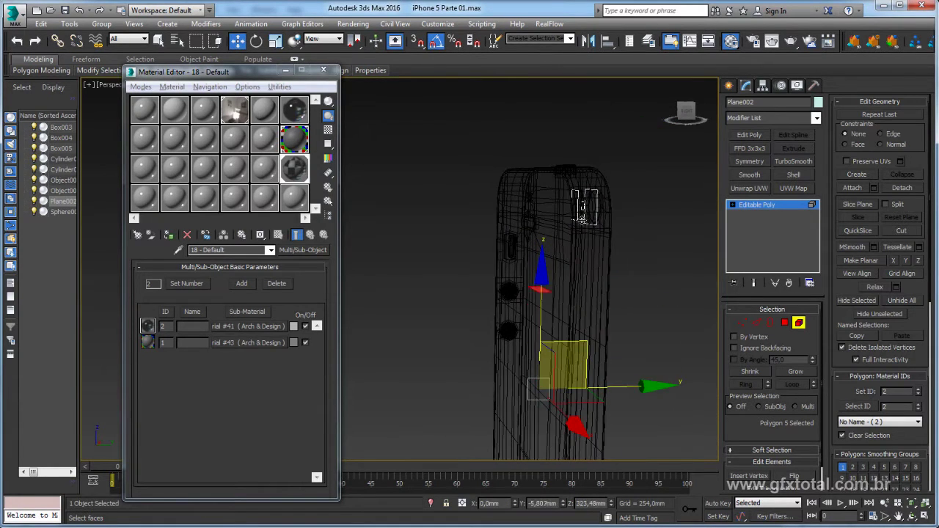
pyautogui.moveTo(583, 209); pyautogui.dragTo(580, 181)
# - Rotate the cloned face 90 degrees upright in the front view and nudge it upward
pyautogui.press('e')
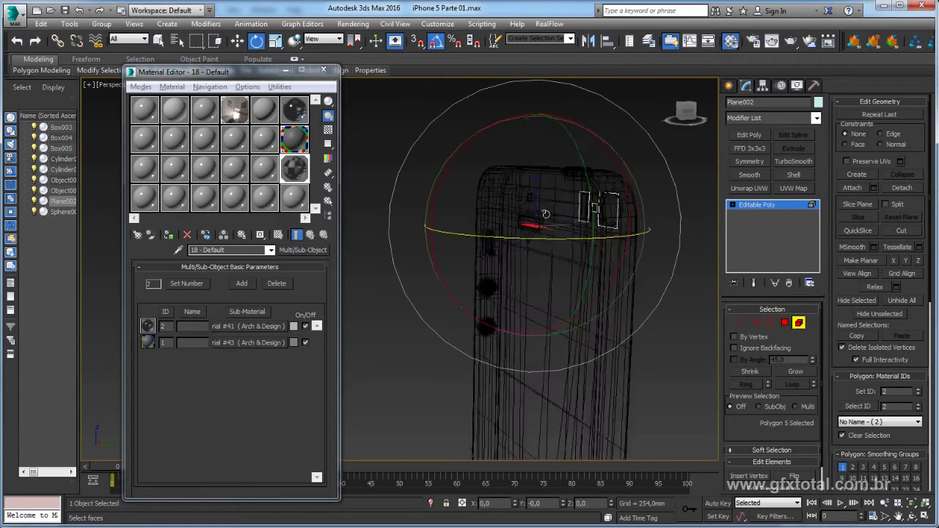
pyautogui.keyDown('alt'); pyautogui.moveTo(577, 176); pyautogui.dragTo(492, 180, button='middle'); pyautogui.keyUp('alt')
pyautogui.moveTo(493, 180); pyautogui.dragTo(484, 233)
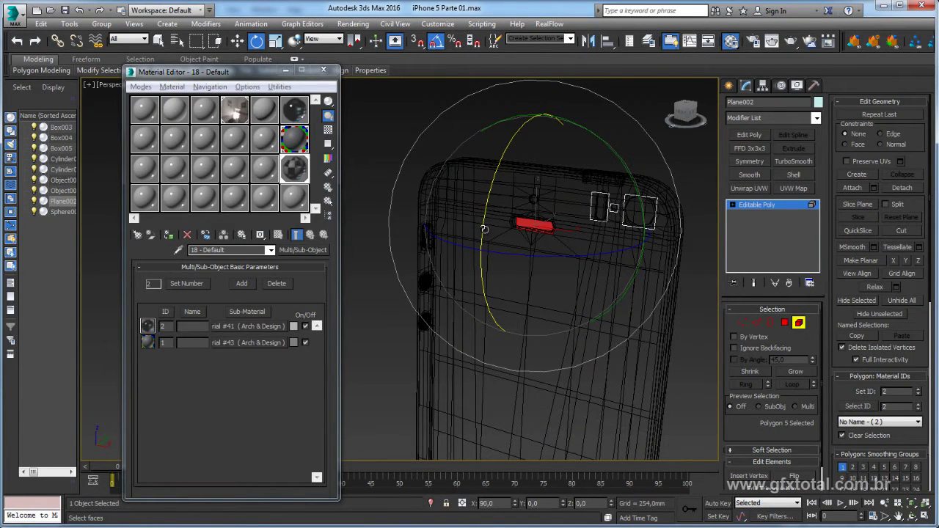
pyautogui.press('w')
pyautogui.keyDown('alt'); pyautogui.moveTo(485, 229); pyautogui.dragTo(558, 219, button='middle'); pyautogui.keyUp('alt')
pyautogui.scroll(5, 558, 219)
pyautogui.scroll(-5, 558, 220)
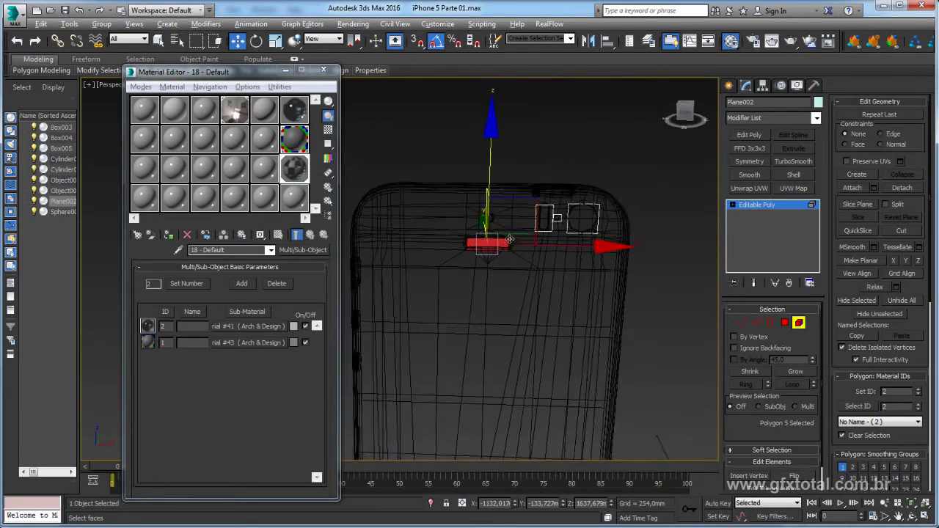
pyautogui.scroll(4, 510, 239)
pyautogui.press('e')
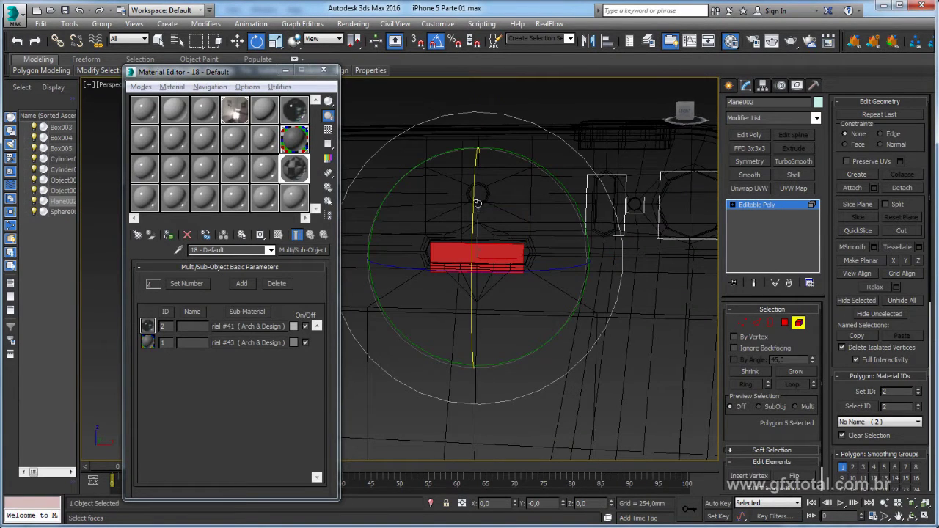
pyautogui.press('f')
pyautogui.scroll(4, 469, 220)
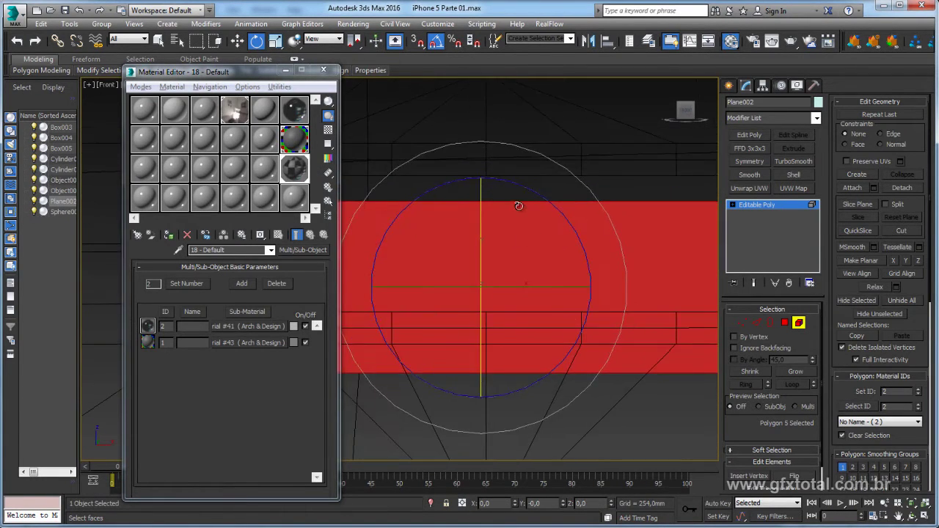
pyautogui.scroll(-5, 511, 206)
pyautogui.moveTo(510, 206); pyautogui.dragTo(512, 183)
pyautogui.press('w')
pyautogui.moveTo(508, 220); pyautogui.dragTo(528, 205)
pyautogui.press('e')
# - Widen the face along X and move it onto the phone's top edge
pyautogui.press('r')
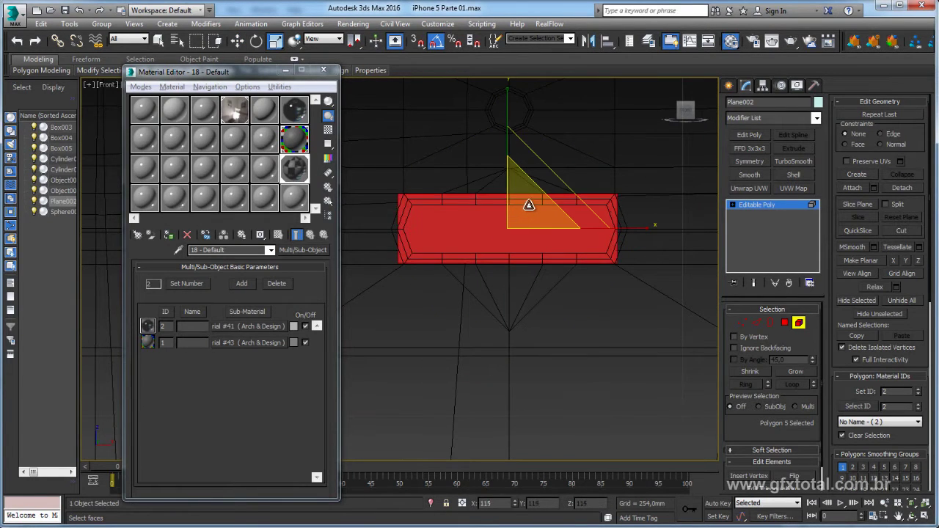
pyautogui.moveTo(643, 230); pyautogui.dragTo(651, 224)
pyautogui.press('w')
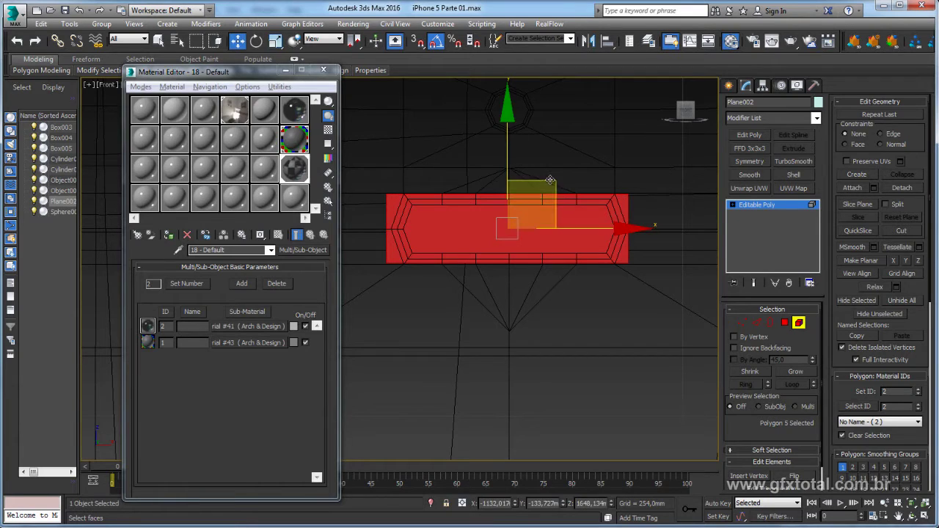
pyautogui.moveTo(550, 183); pyautogui.dragTo(555, 179)
pyautogui.press('p')
pyautogui.moveTo(570, 205)
pyautogui.keyDown('alt'); pyautogui.mouseDown(button='middle')
pyautogui.moveTo(628, 191)
pyautogui.moveTo(646, 222)
pyautogui.mouseUp(button='middle'); pyautogui.keyUp('alt')
pyautogui.moveTo(647, 222)
pyautogui.mouseDown()
pyautogui.moveTo(648, 199)
pyautogui.moveTo(620, 198)
pyautogui.mouseUp()
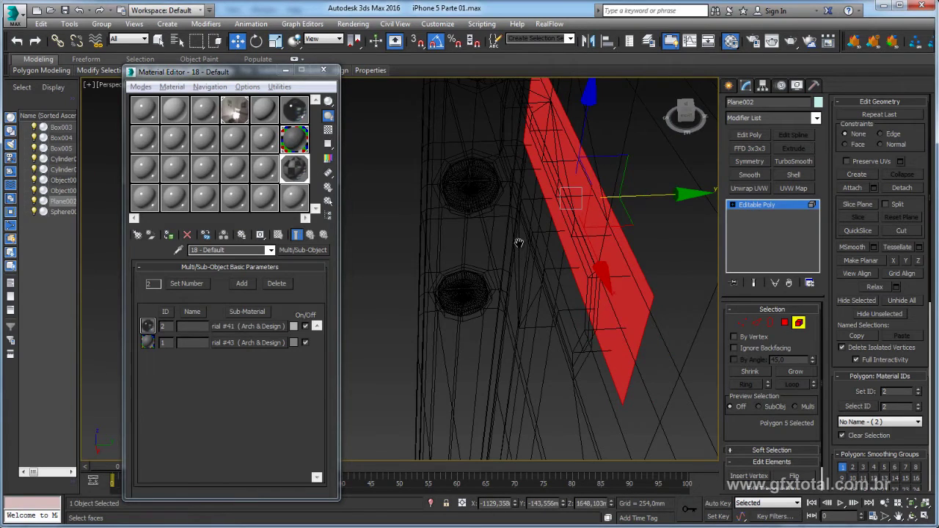
# - Reselect the copied face and orbit to check its placement on the phone
pyautogui.moveTo(519, 243)
pyautogui.keyDown('alt'); pyautogui.mouseDown(button='middle')
pyautogui.moveTo(500, 250)
pyautogui.moveTo(523, 319)
pyautogui.moveTo(569, 252)
pyautogui.moveTo(524, 322)
pyautogui.moveTo(561, 331)
pyautogui.mouseUp(button='middle'); pyautogui.keyUp('alt')
pyautogui.moveTo(494, 230); pyautogui.dragTo(494, 230)
pyautogui.moveTo(552, 294)
pyautogui.keyDown('alt'); pyautogui.mouseDown(button='middle')
pyautogui.moveTo(560, 323)
pyautogui.moveTo(567, 153)
pyautogui.moveTo(595, 179)
pyautogui.moveTo(592, 274)
pyautogui.moveTo(579, 307)
pyautogui.moveTo(543, 220)
pyautogui.mouseUp(button='middle'); pyautogui.keyUp('alt')
pyautogui.scroll(4, 558, 280)
pyautogui.keyDown('alt'); pyautogui.moveTo(512, 111); pyautogui.dragTo(505, 178, button='middle'); pyautogui.keyUp('alt')
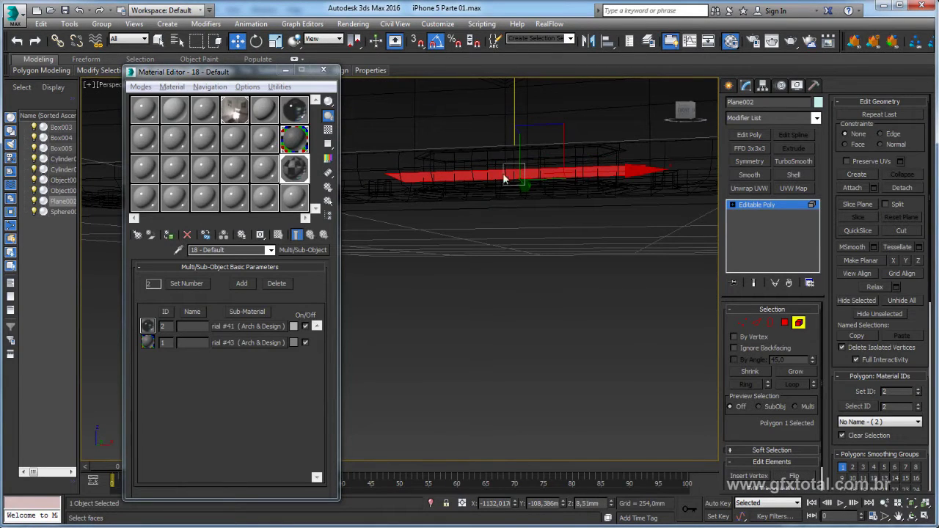
# - Exit face editing, orbit to a front view, and render a 3-second test image of the phone
pyautogui.click(761, 205)
pyautogui.keyDown('alt'); pyautogui.moveTo(590, 253); pyautogui.dragTo(583, 239, button='middle'); pyautogui.keyUp('alt')
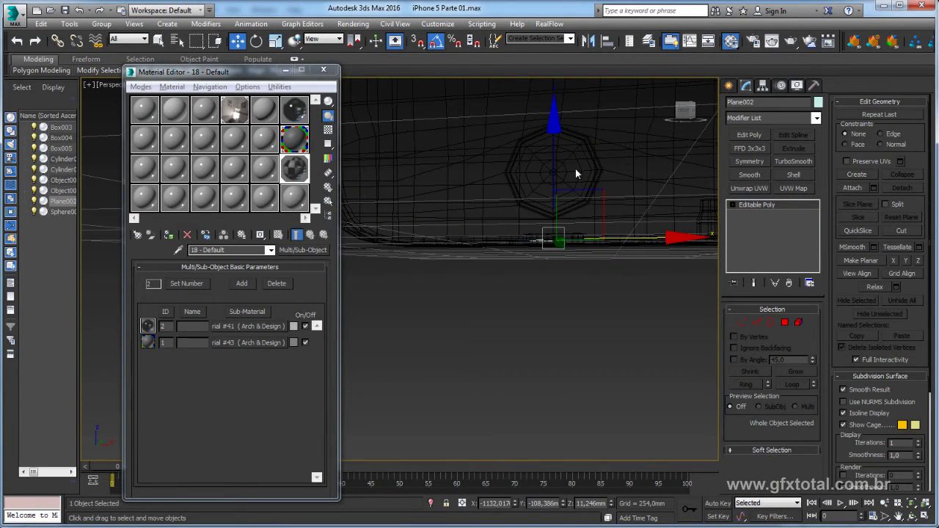
pyautogui.keyDown('alt'); pyautogui.moveTo(575, 173); pyautogui.dragTo(555, 218, button='middle'); pyautogui.keyUp('alt')
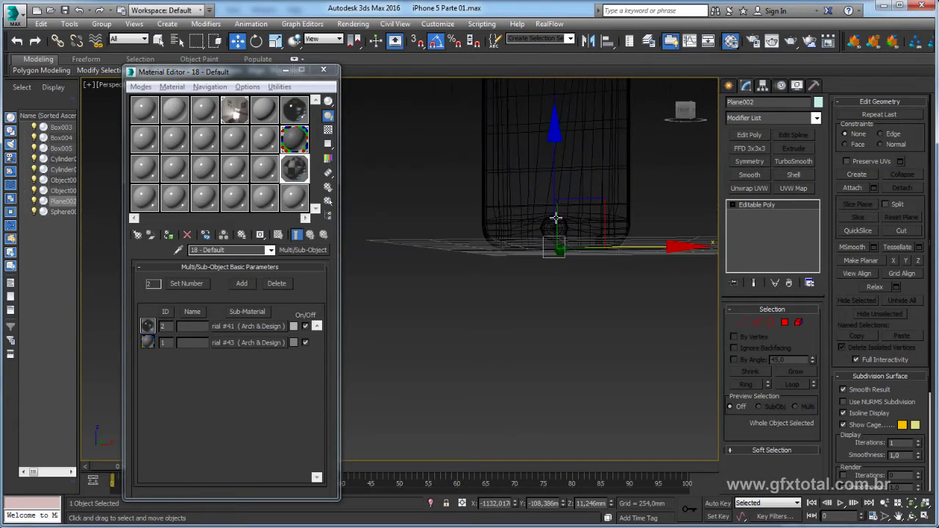
pyautogui.moveTo(608, 168)
pyautogui.keyDown('alt'); pyautogui.mouseDown(button='middle')
pyautogui.moveTo(522, 277)
pyautogui.moveTo(541, 277)
pyautogui.moveTo(516, 270)
pyautogui.mouseUp(button='middle'); pyautogui.keyUp('alt')
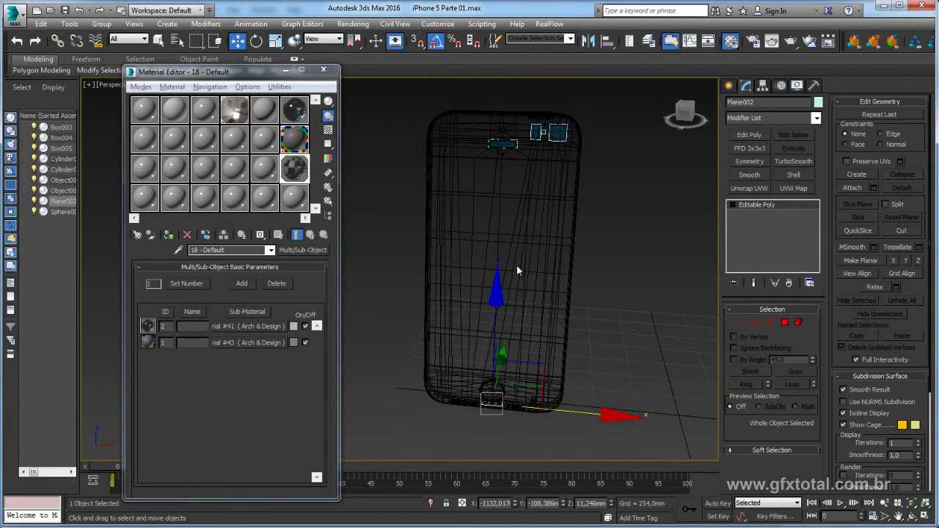
pyautogui.keyDown('alt'); pyautogui.moveTo(538, 326); pyautogui.dragTo(587, 301, button='middle'); pyautogui.keyUp('alt')
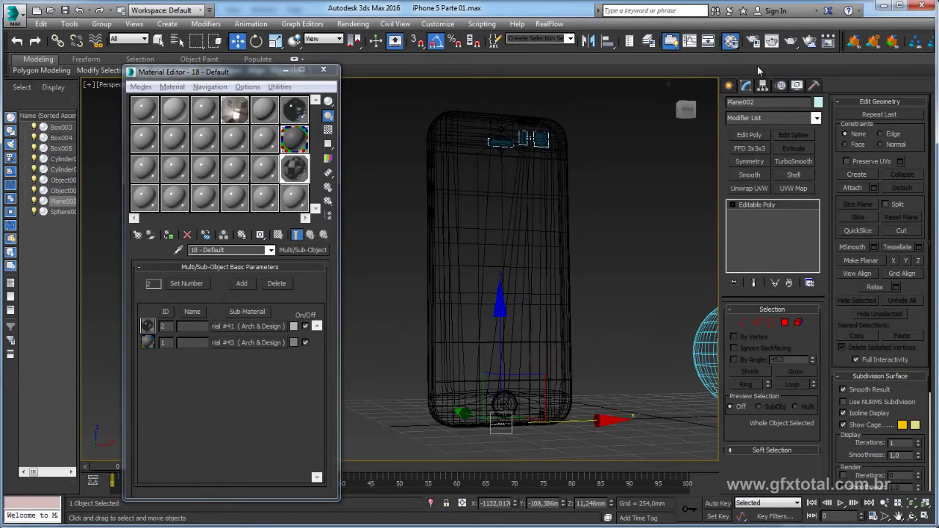
pyautogui.click(792, 41)
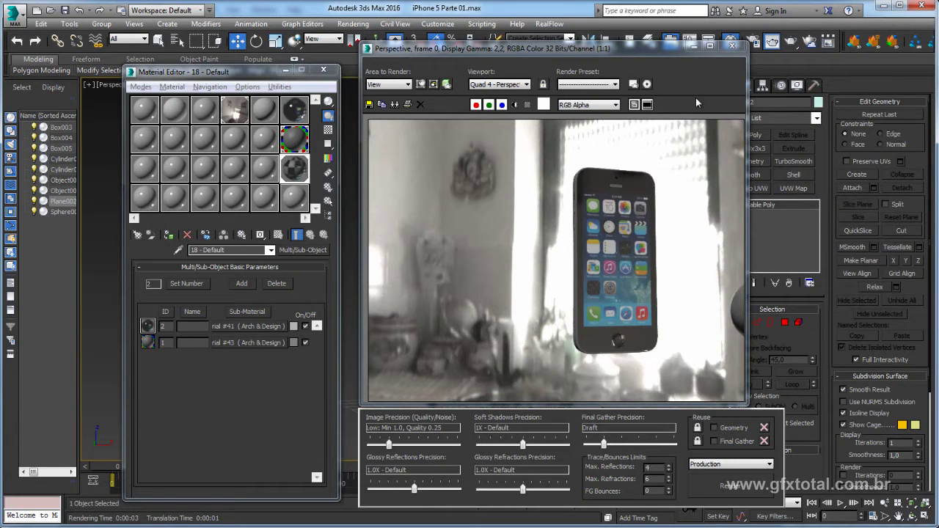
pyautogui.click(731, 46)
pyautogui.moveTo(489, 250)
pyautogui.keyDown('alt'); pyautogui.mouseDown(button='middle')
pyautogui.moveTo(470, 249)
pyautogui.moveTo(482, 252)
pyautogui.mouseUp(button='middle'); pyautogui.keyUp('alt')
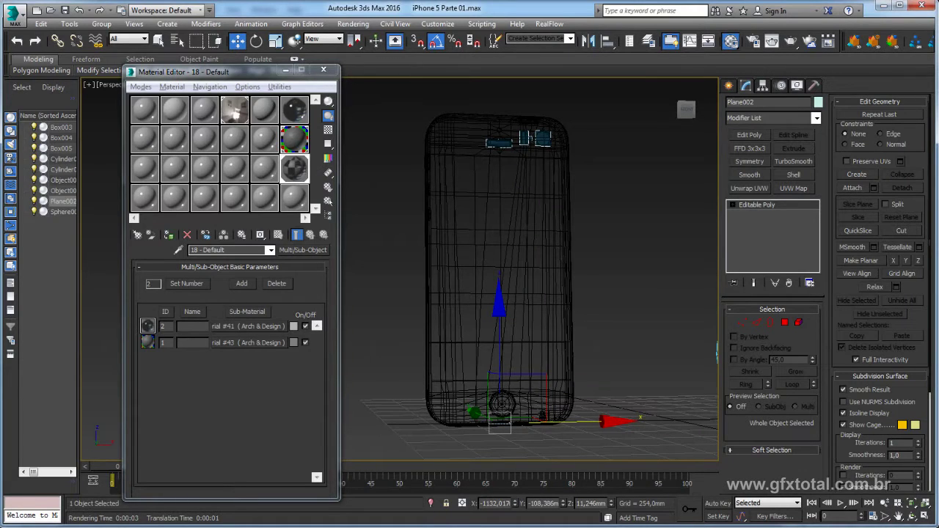
# - Browse the reference photos from lente and bottom through to the sides image
pyautogui.click(462, 526)
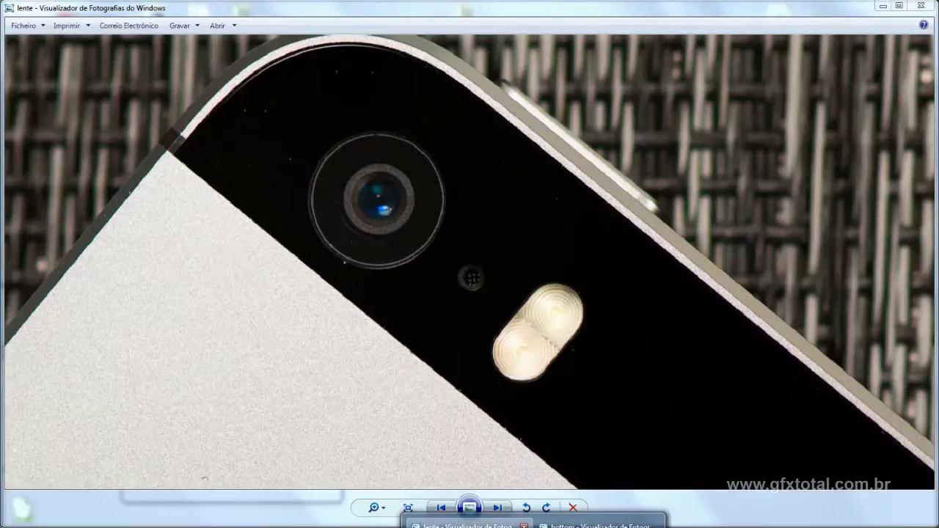
pyautogui.click(594, 526)
pyautogui.click(442, 508)
pyautogui.click(444, 509)
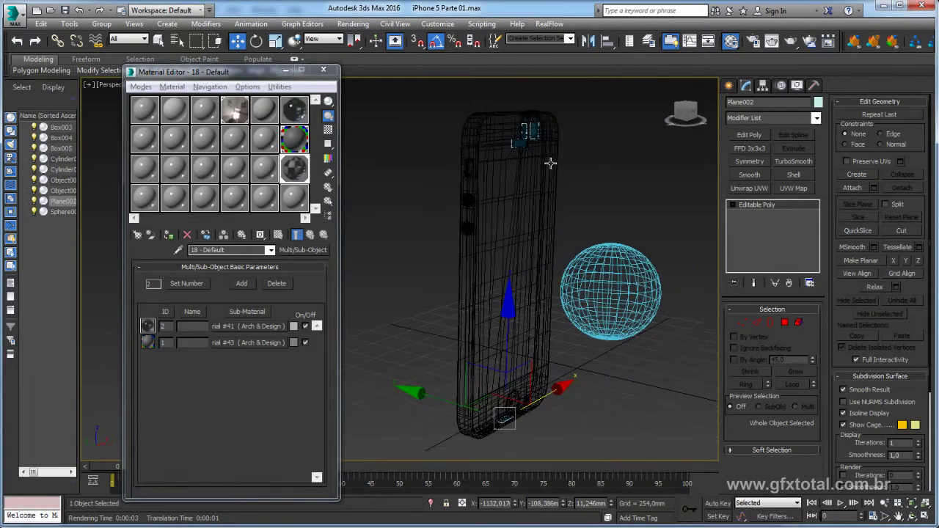
# - Zoom into the side button on the sides reference photo and back out
pyautogui.scroll(3, 462, 398)
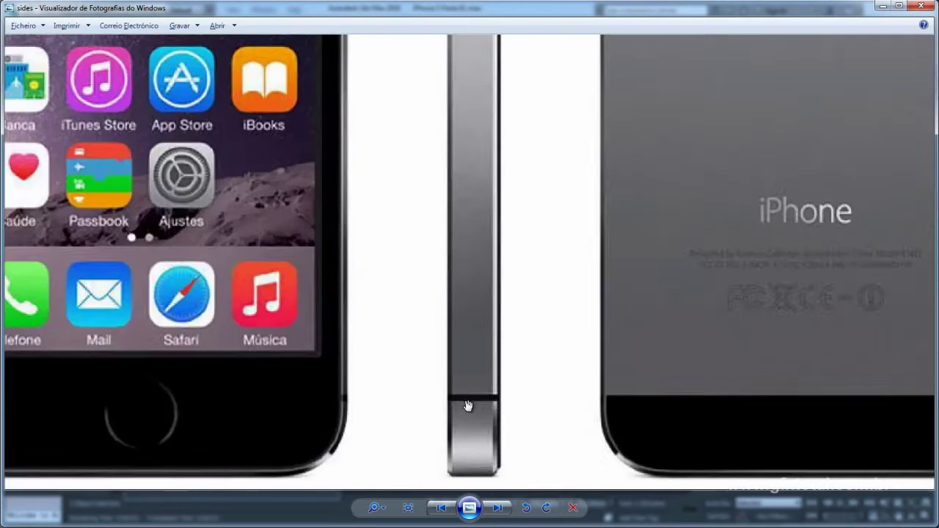
pyautogui.scroll(3, 470, 404)
pyautogui.scroll(2, 487, 413)
pyautogui.scroll(-3, 412, 333)
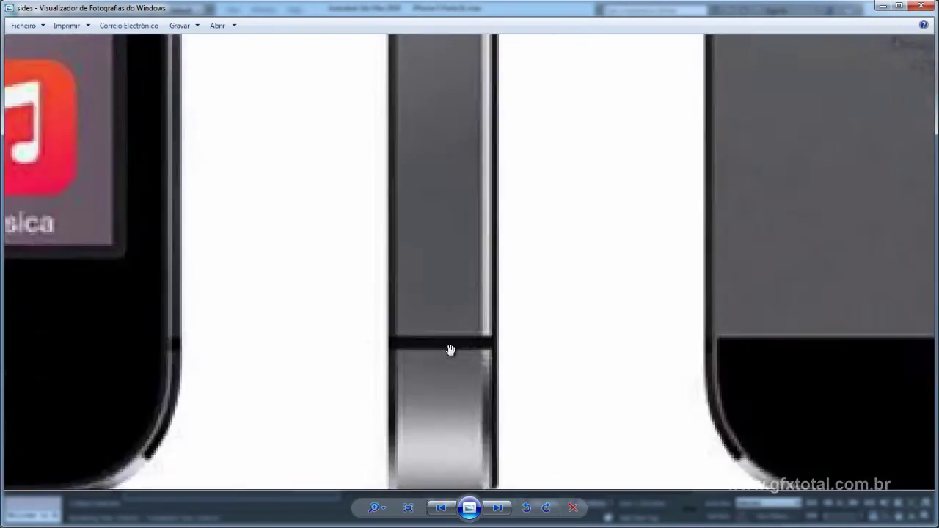
pyautogui.scroll(-3, 450, 348)
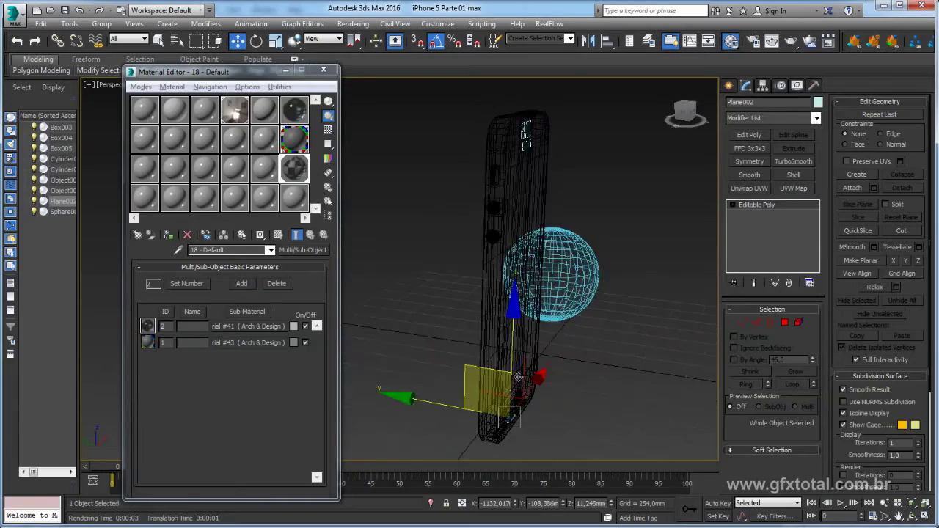
pyautogui.scroll(3, 518, 377)
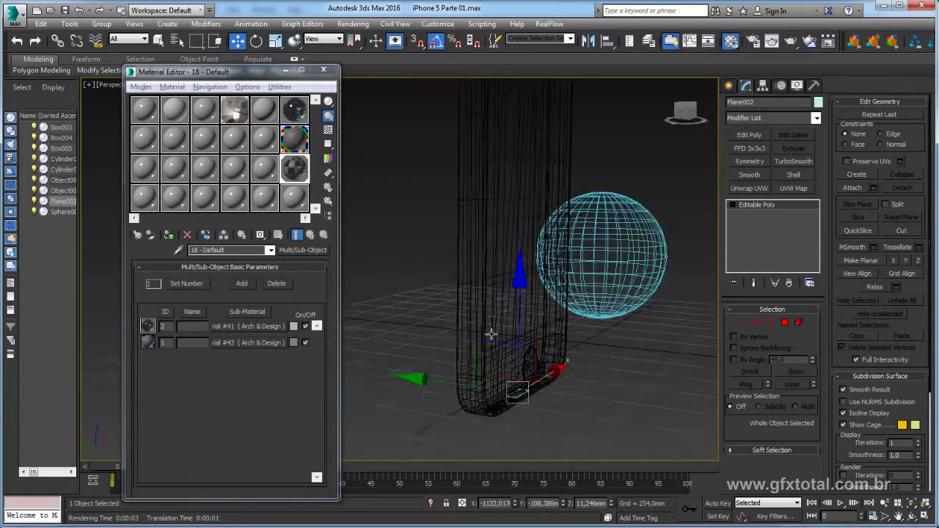
pyautogui.scroll(3, 492, 331)
# - Select an edge near Box003's bottom corner and extend it to its full edge ring
pyautogui.scroll(2, 484, 372)
pyautogui.click(478, 325)
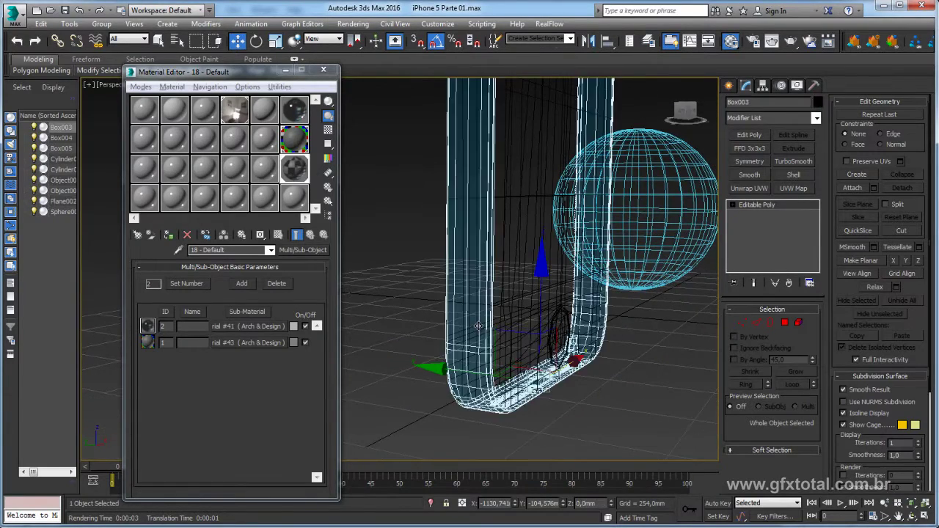
pyautogui.press('F3')
pyautogui.scroll(2, 669, 313)
pyautogui.scroll(2, 669, 313)
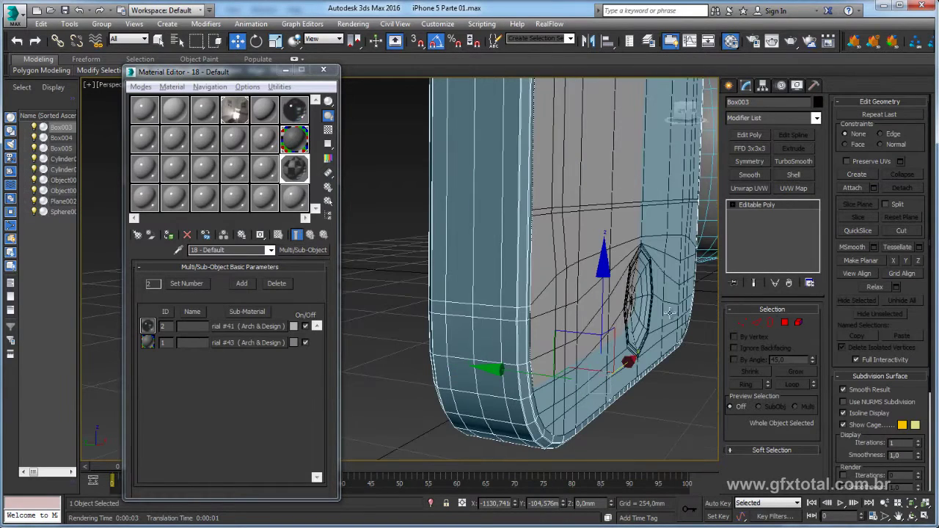
pyautogui.click(755, 324)
pyautogui.click(518, 316)
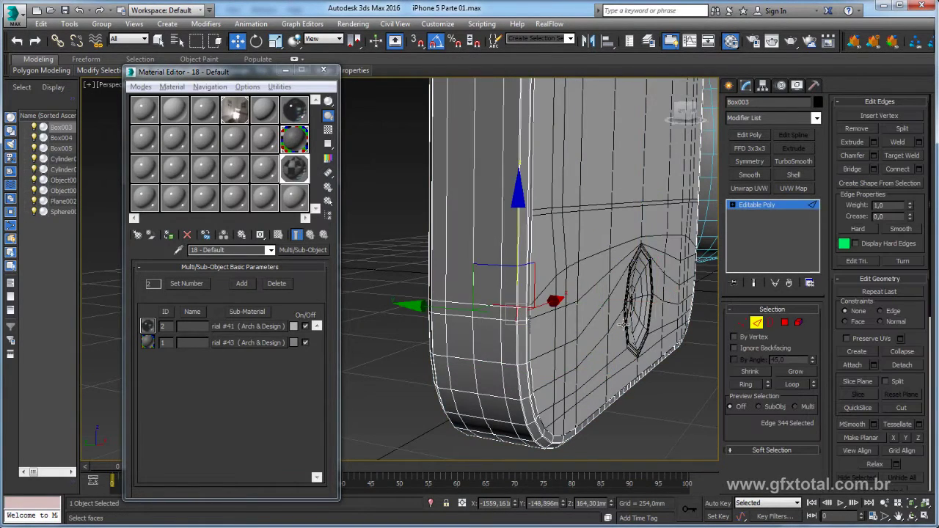
pyautogui.scroll(2, 545, 329)
pyautogui.scroll(2, 591, 341)
pyautogui.scroll(-2, 589, 341)
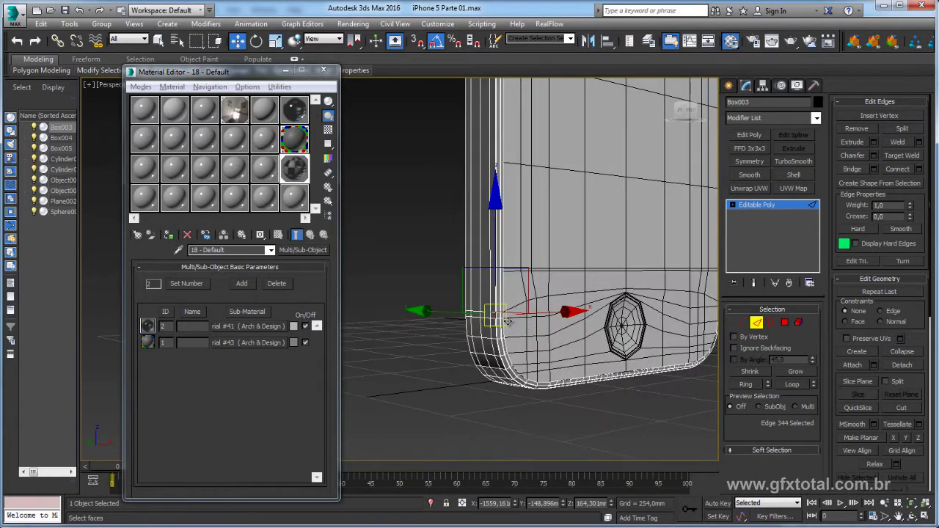
pyautogui.scroll(-3, 478, 314)
pyautogui.scroll(5, 477, 314)
pyautogui.scroll(2, 626, 330)
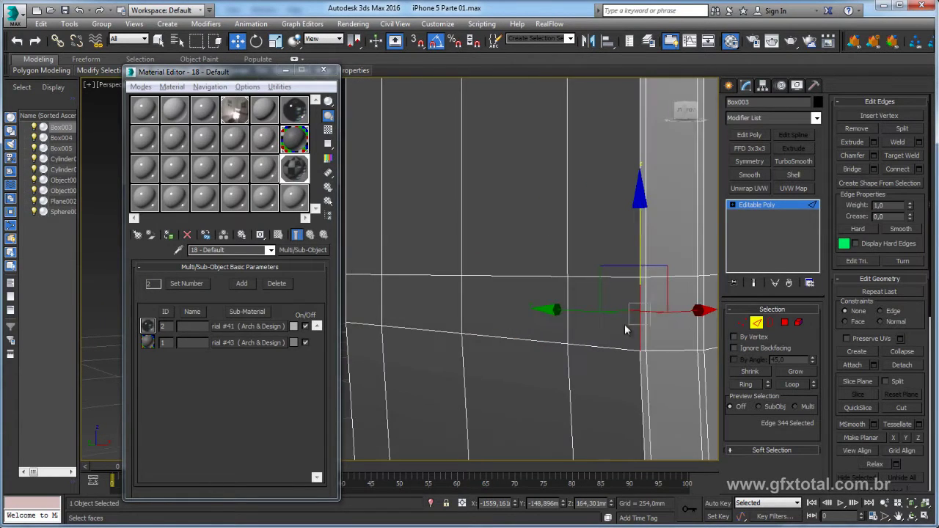
pyautogui.click(754, 384)
# - Connect the ring with 3 segments pinched at 82, then return to object level
pyautogui.click(918, 168)
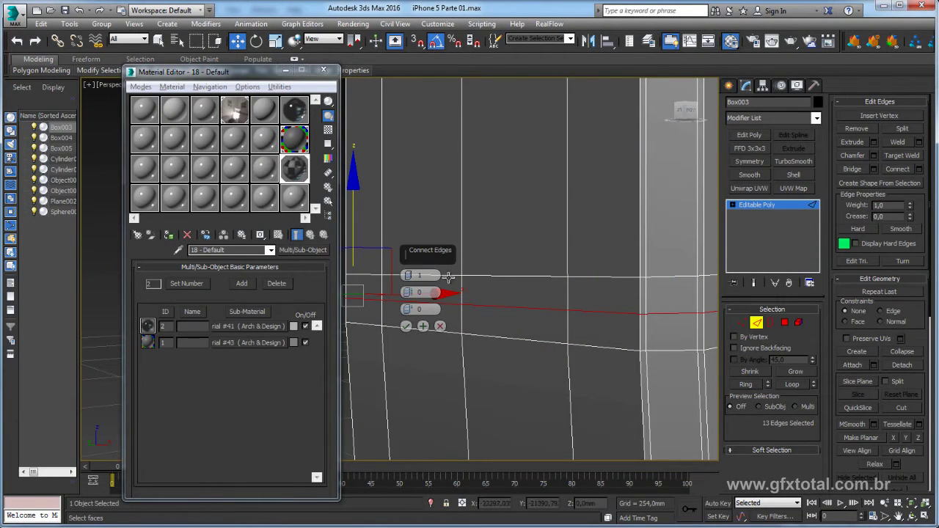
pyautogui.moveTo(409, 274); pyautogui.dragTo(404, 88)
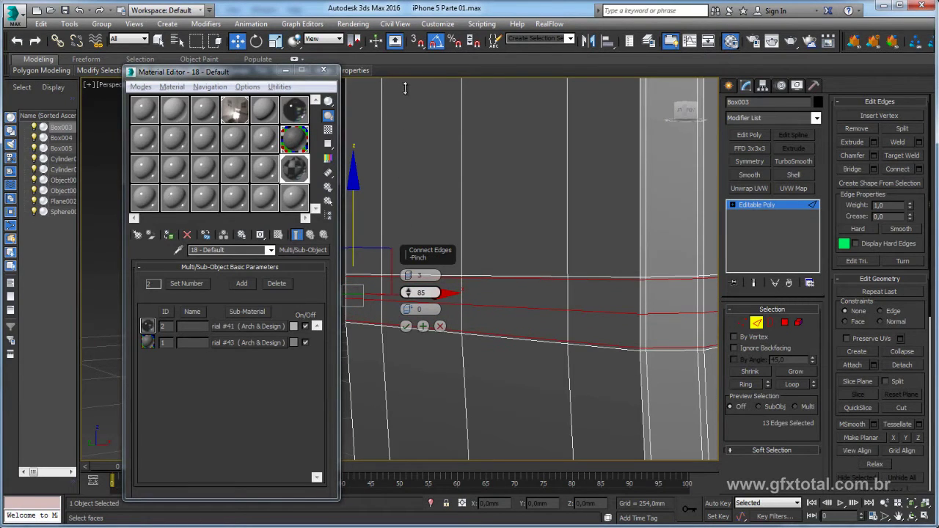
pyautogui.click(405, 326)
pyautogui.scroll(-5, 421, 330)
pyautogui.scroll(2, 410, 312)
pyautogui.scroll(5, 660, 286)
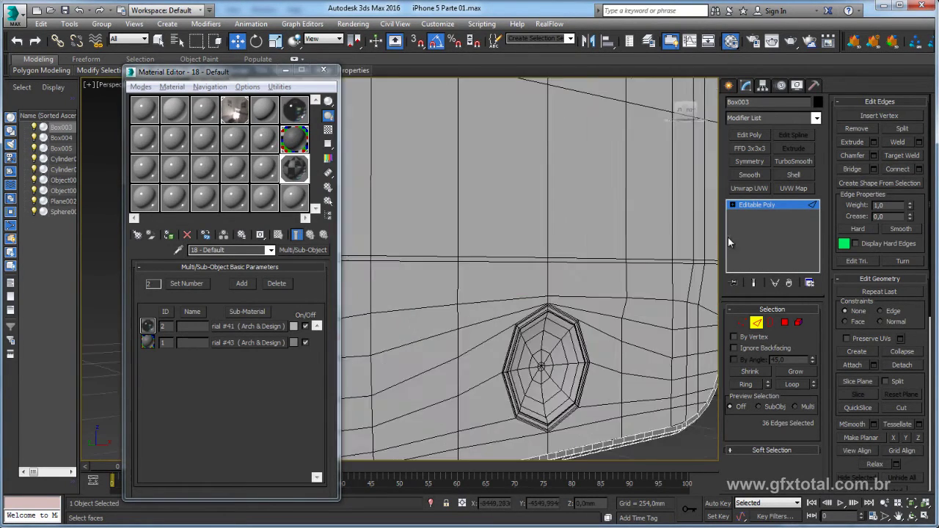
pyautogui.click(763, 205)
pyautogui.moveTo(509, 274)
pyautogui.keyDown('alt'); pyautogui.mouseDown(button='middle')
pyautogui.moveTo(526, 324)
pyautogui.moveTo(498, 286)
pyautogui.mouseUp(button='middle'); pyautogui.keyUp('alt')
pyautogui.scroll(3, 525, 324)
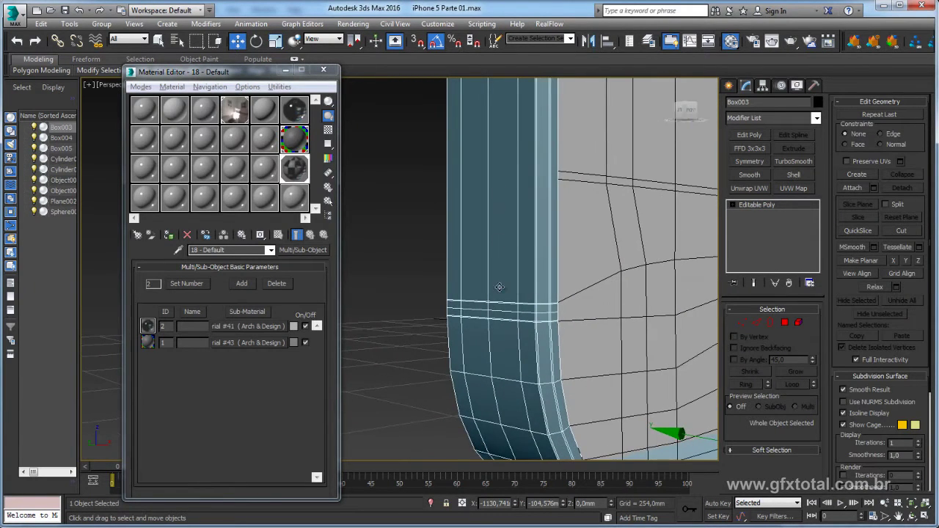
# - Select the side edge loop and convert it into a 24-polygon band using Shrink
pyautogui.click(784, 323)
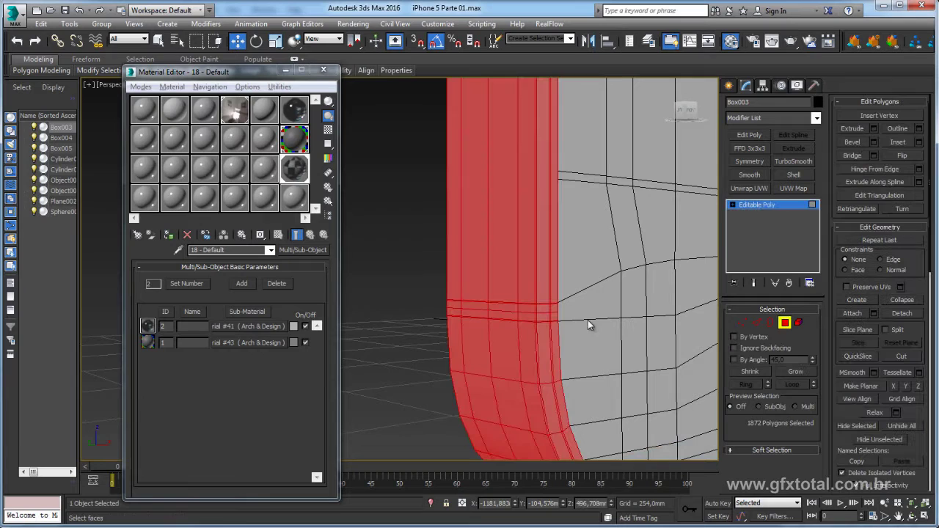
pyautogui.click(756, 323)
pyautogui.doubleClick(547, 308)
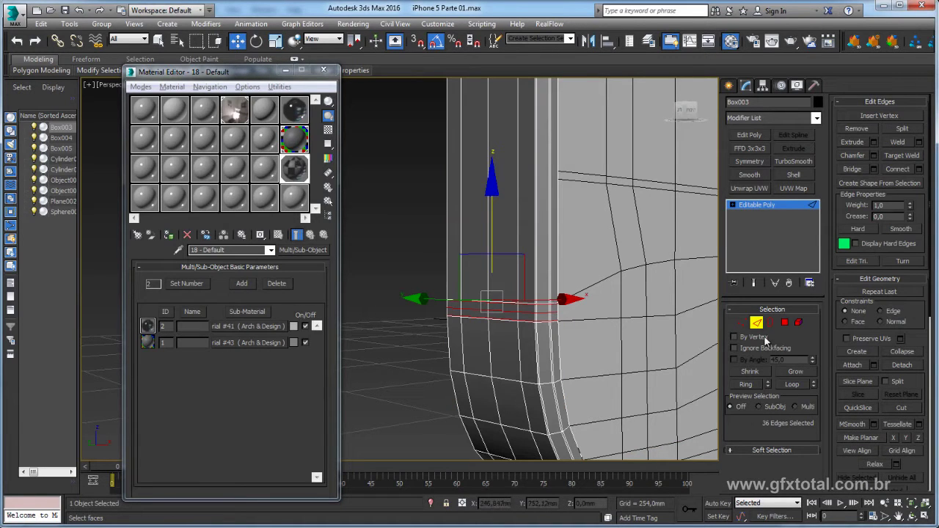
pyautogui.keyDown('ctrl'); pyautogui.click(784, 323); pyautogui.keyUp('ctrl')
pyautogui.scroll(2, 631, 290)
pyautogui.scroll(3, 608, 289)
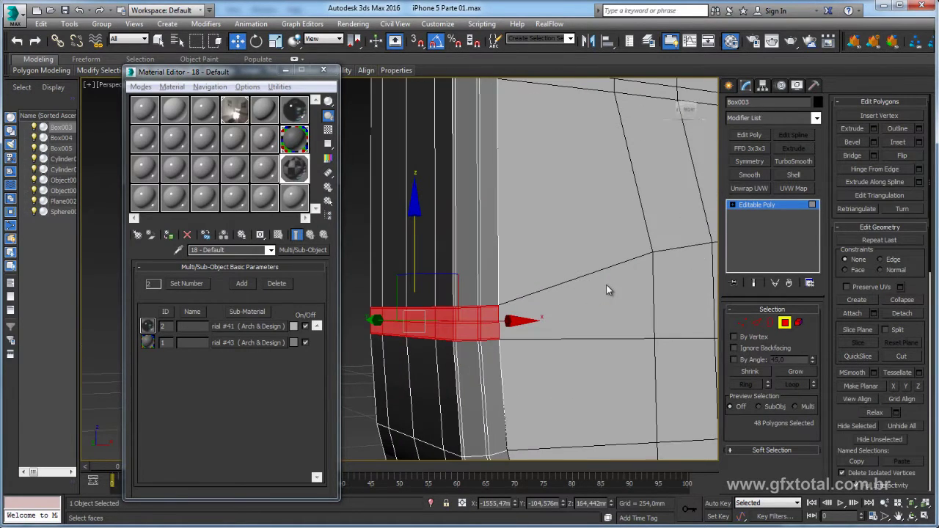
pyautogui.click(750, 373)
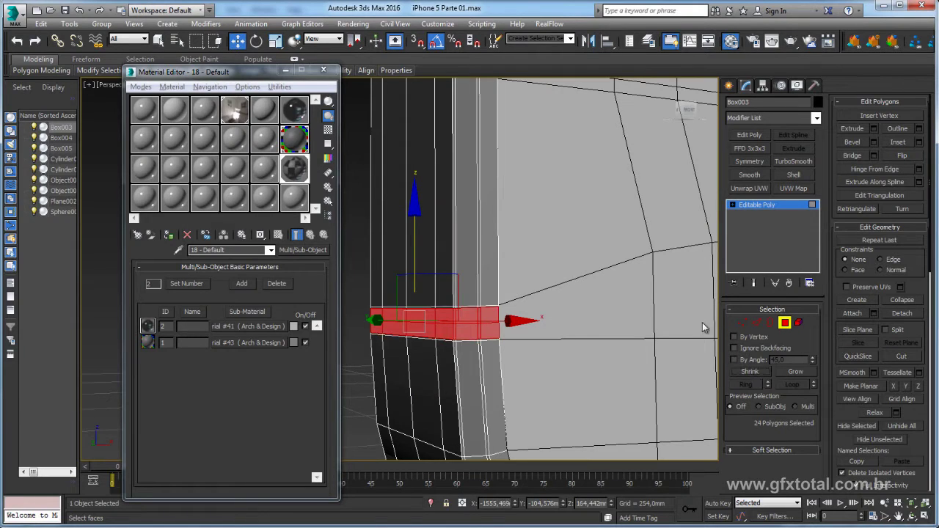
pyautogui.keyDown('alt'); pyautogui.moveTo(702, 322); pyautogui.dragTo(598, 314, button='middle'); pyautogui.keyUp('alt')
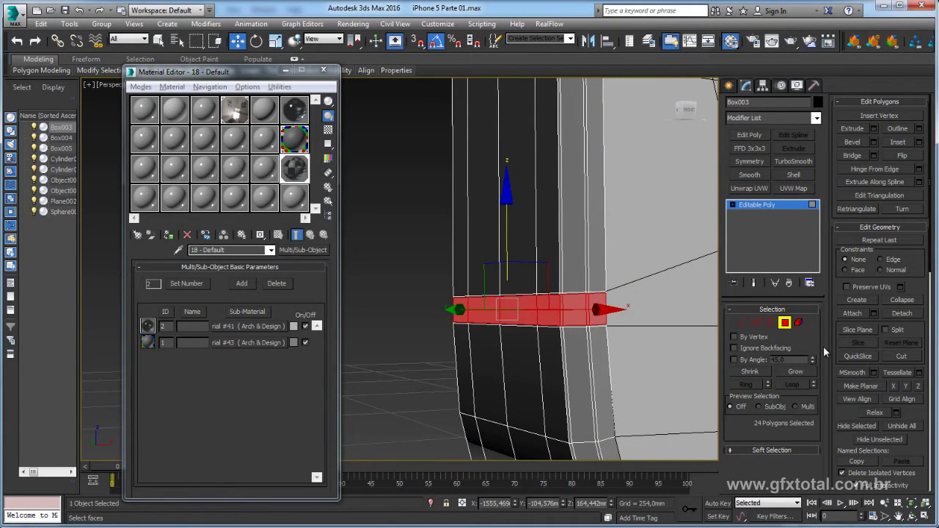
pyautogui.scroll(-3, 835, 340)
pyautogui.scroll(-2, 884, 281)
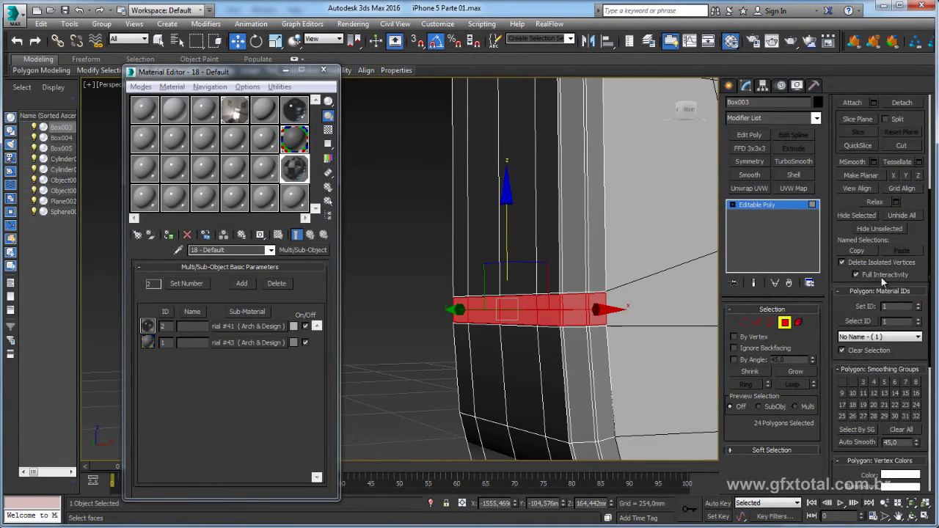
# - Assign material ID 2 to the selected 24 polygons
pyautogui.press('Return')
pyautogui.keyDown('alt'); pyautogui.moveTo(635, 299); pyautogui.dragTo(514, 288, button='middle'); pyautogui.keyUp('alt')
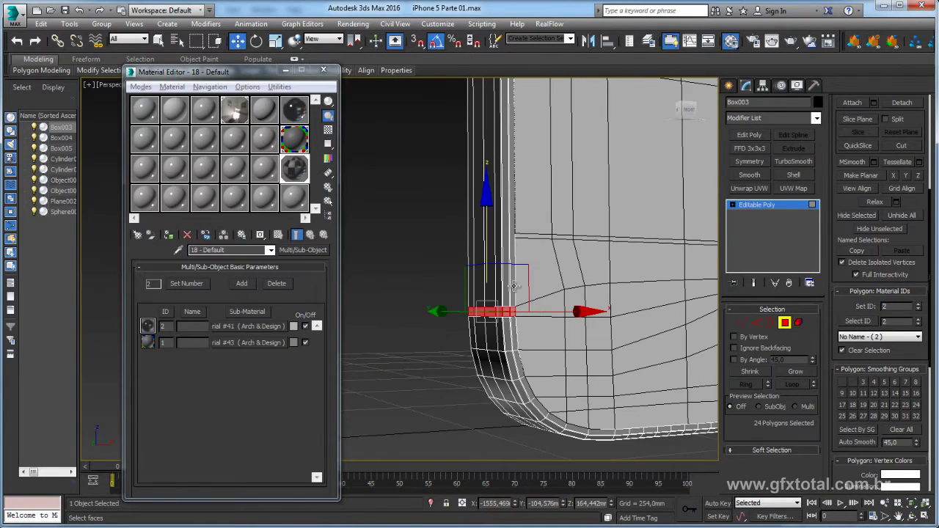
pyautogui.keyDown('alt'); pyautogui.moveTo(600, 310); pyautogui.dragTo(582, 327, button='middle'); pyautogui.keyUp('alt')
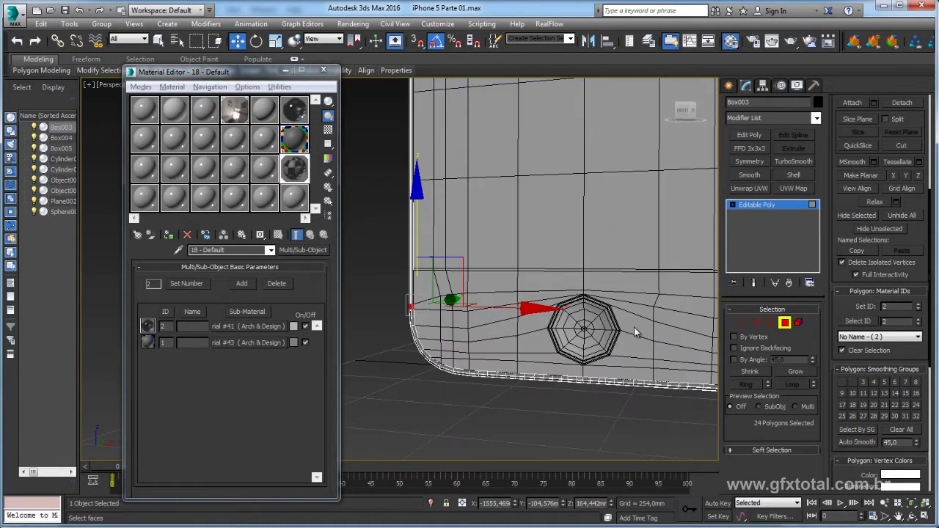
pyautogui.scroll(5, 603, 318)
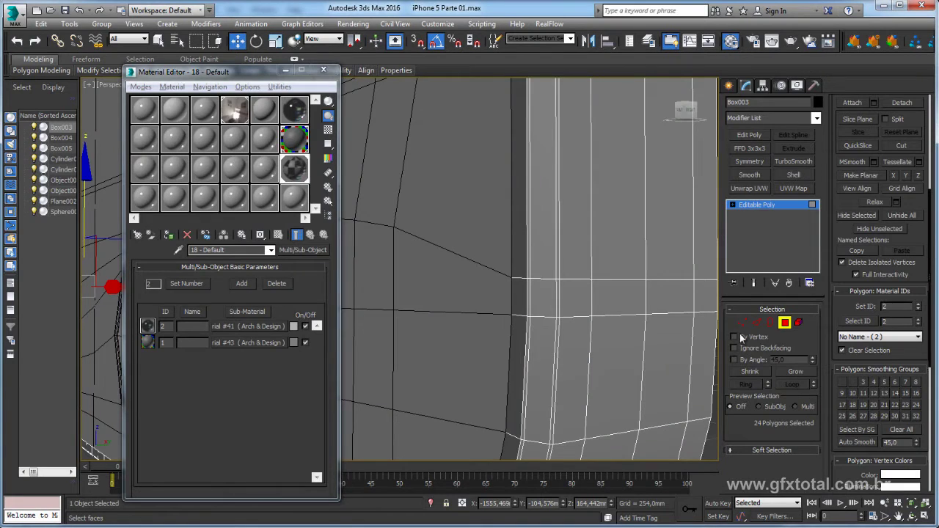
# - Select the edge rings across the phone's side near its top corner
pyautogui.click(757, 323)
pyautogui.click(645, 294)
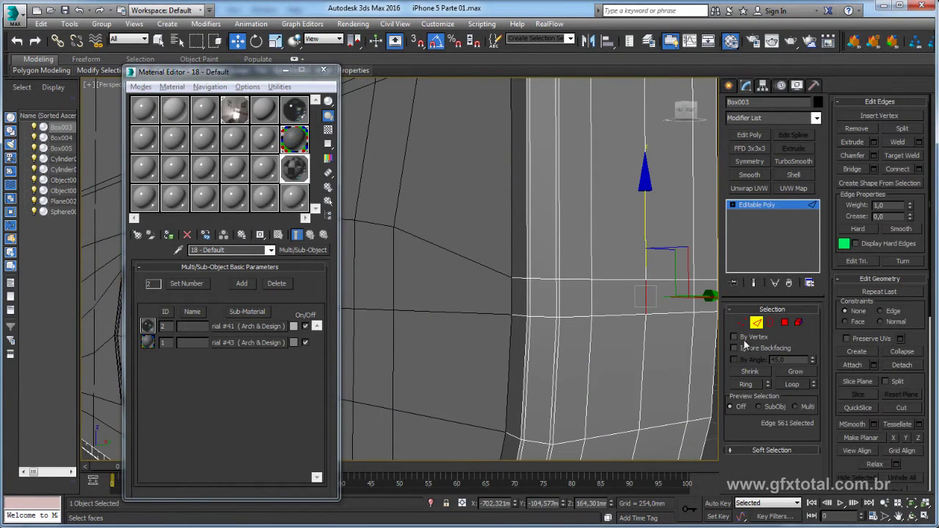
pyautogui.click(746, 384)
pyautogui.scroll(-5, 576, 155)
pyautogui.moveTo(577, 154); pyautogui.dragTo(550, 335, button='middle')
pyautogui.scroll(5, 550, 335)
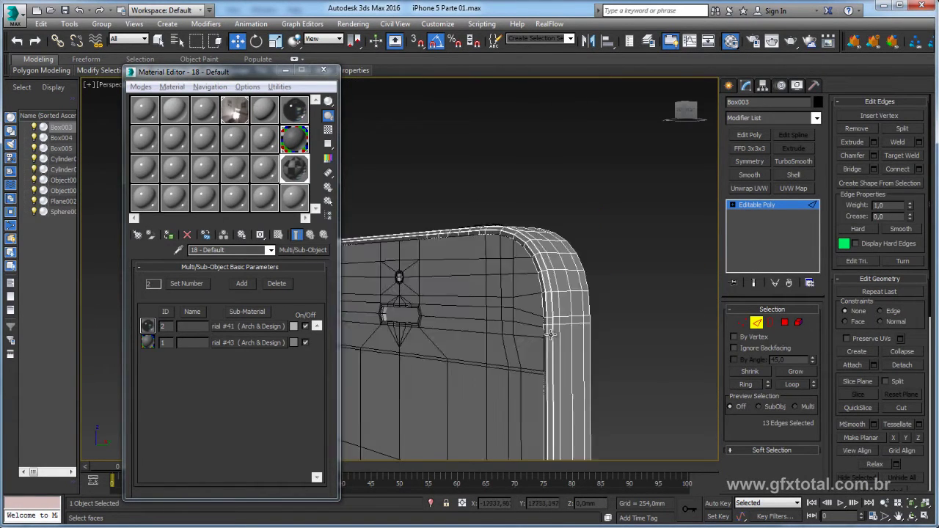
pyautogui.scroll(3, 550, 335)
pyautogui.keyDown('ctrl'); pyautogui.click(556, 278); pyautogui.keyUp('ctrl')
pyautogui.scroll(-4, 556, 278)
pyautogui.moveTo(366, 293); pyautogui.dragTo(528, 296, button='middle')
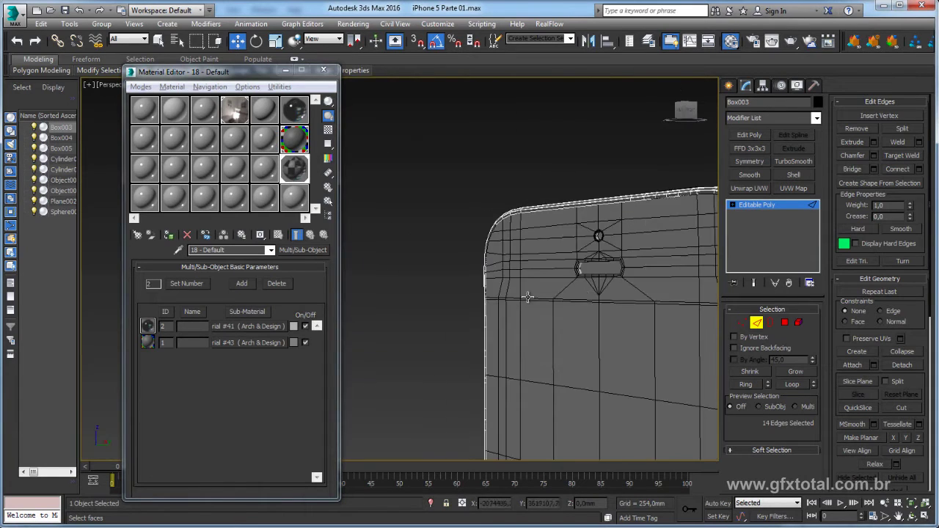
pyautogui.scroll(3, 528, 296)
pyautogui.keyDown('alt'); pyautogui.moveTo(440, 286); pyautogui.dragTo(435, 313, button='middle'); pyautogui.keyUp('alt')
pyautogui.scroll(4, 435, 313)
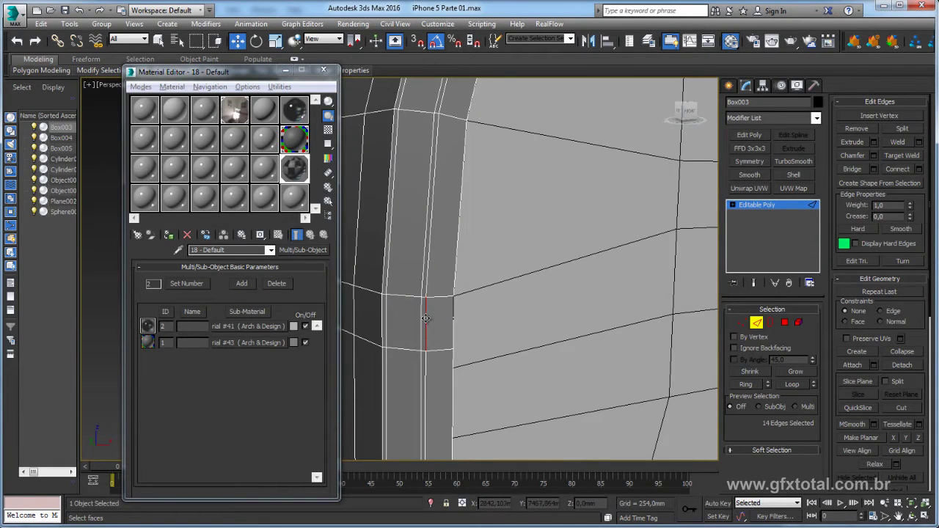
pyautogui.keyDown('ctrl'); pyautogui.doubleClick(426, 318); pyautogui.keyUp('ctrl')
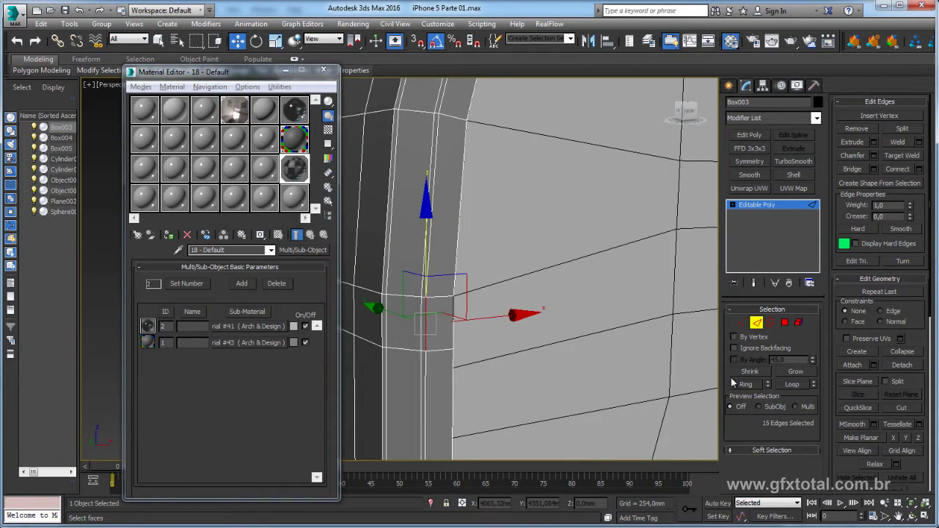
# - Connect the selected edges with new loops, then convert to polygons shrunk to 72
pyautogui.click(920, 170)
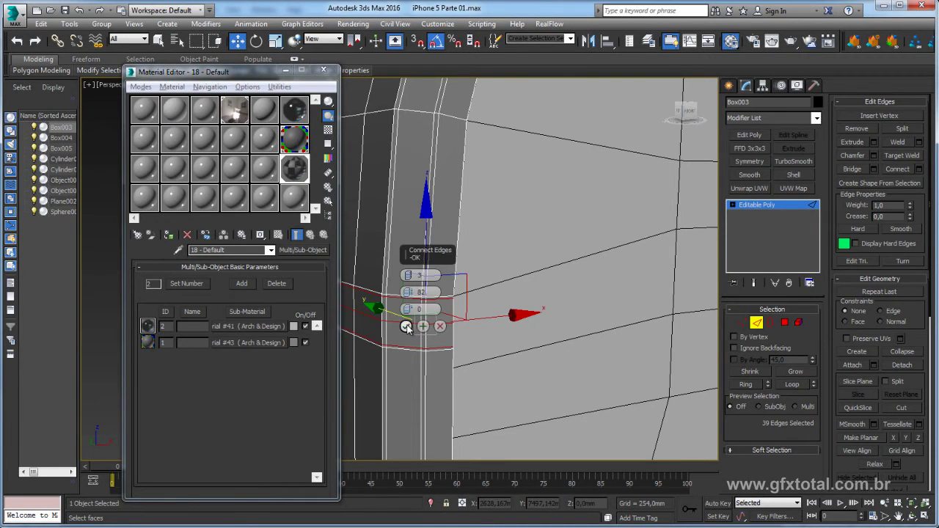
pyautogui.click(429, 267)
pyautogui.keyDown('ctrl'); pyautogui.click(784, 324); pyautogui.keyUp('ctrl')
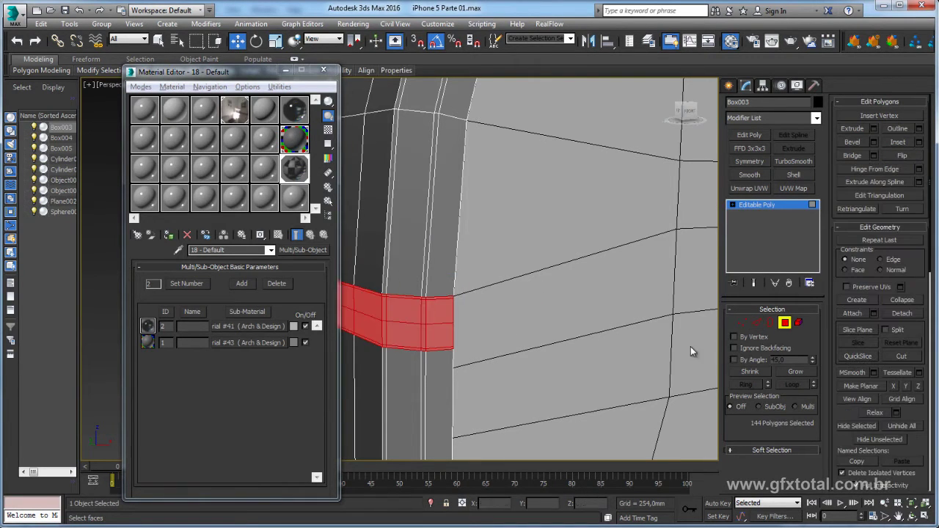
pyautogui.click(750, 371)
pyautogui.scroll(-3, 503, 297)
pyautogui.moveTo(557, 337); pyautogui.dragTo(503, 296, button='middle')
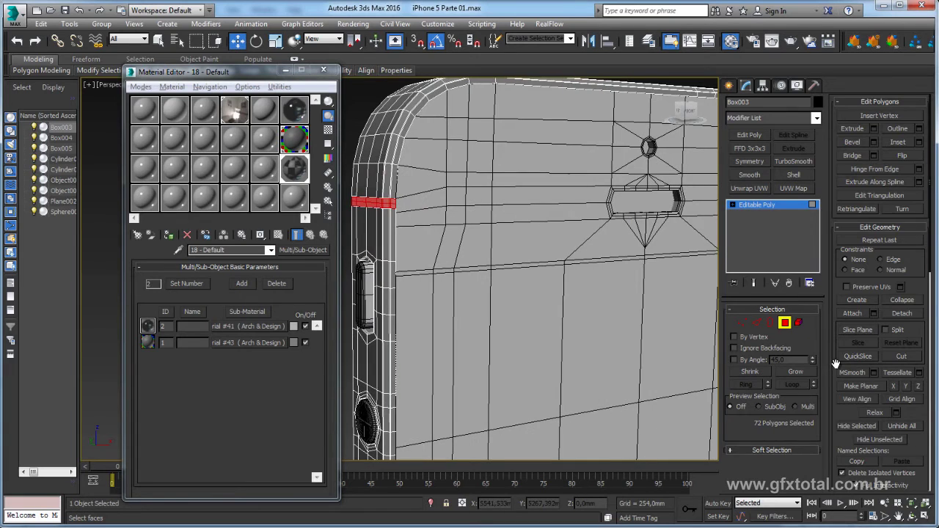
# - Exit Polygon mode to return Box003 to object level, then bring up the Material Editor
pyautogui.scroll(-3, 835, 364)
pyautogui.scroll(-3, 881, 352)
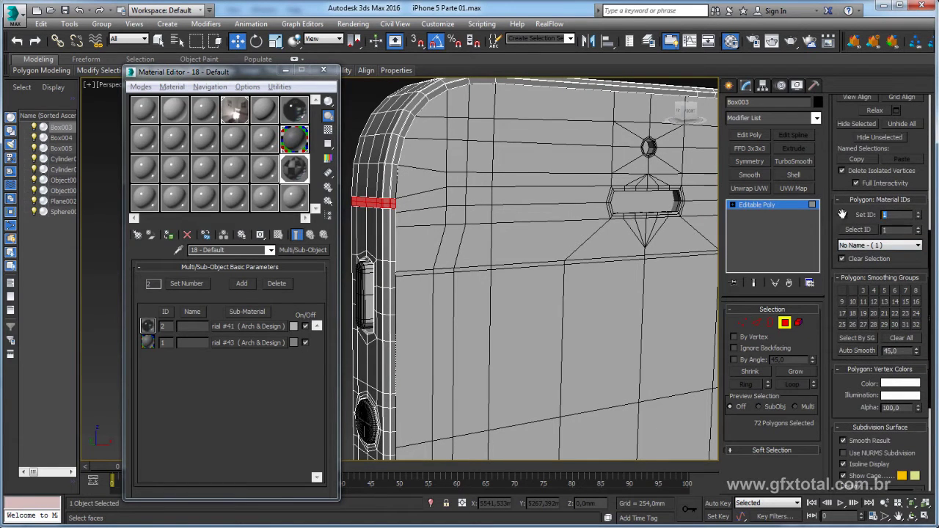
pyautogui.click(768, 205)
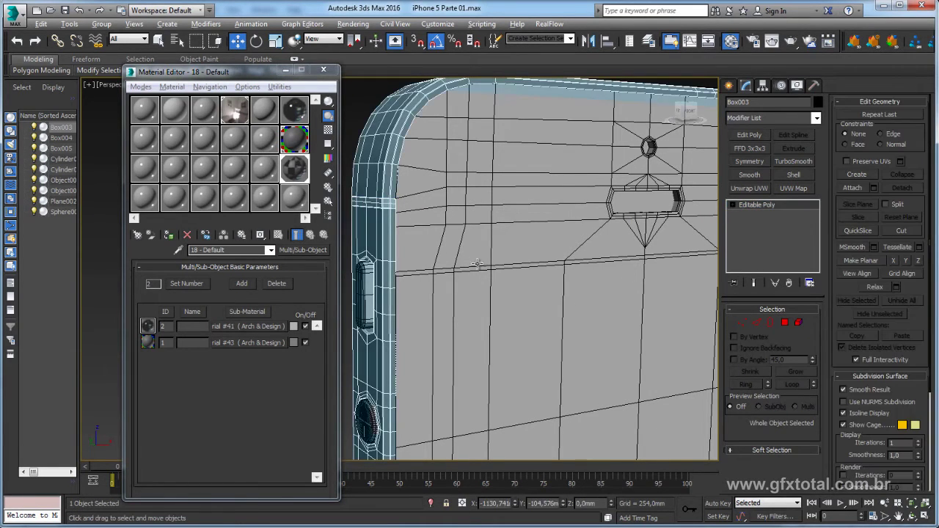
pyautogui.keyDown('alt'); pyautogui.moveTo(455, 264); pyautogui.dragTo(405, 258, button='middle'); pyautogui.keyUp('alt')
pyautogui.click(297, 174)
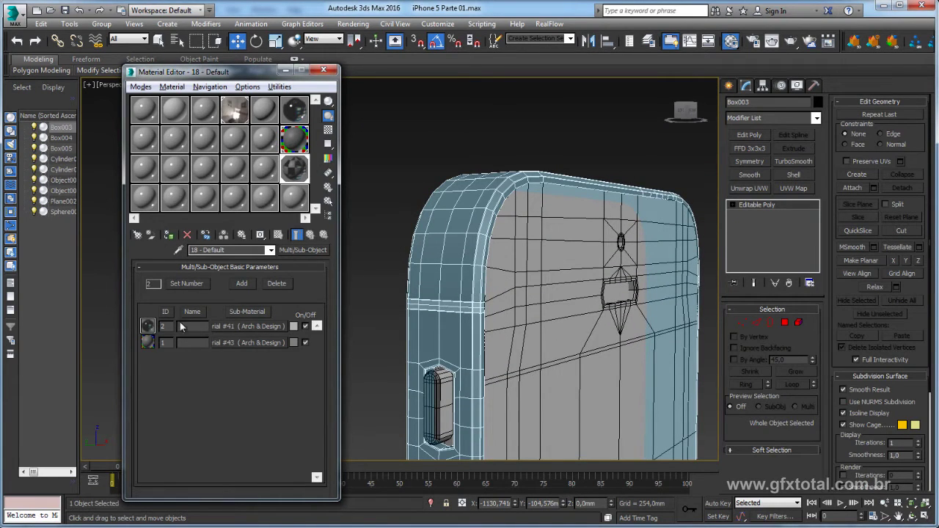
# - Open sub-material #41 in a large checker-background preview and set its Reflectivity to 1.0
pyautogui.click(248, 326)
pyautogui.doubleClick(294, 168)
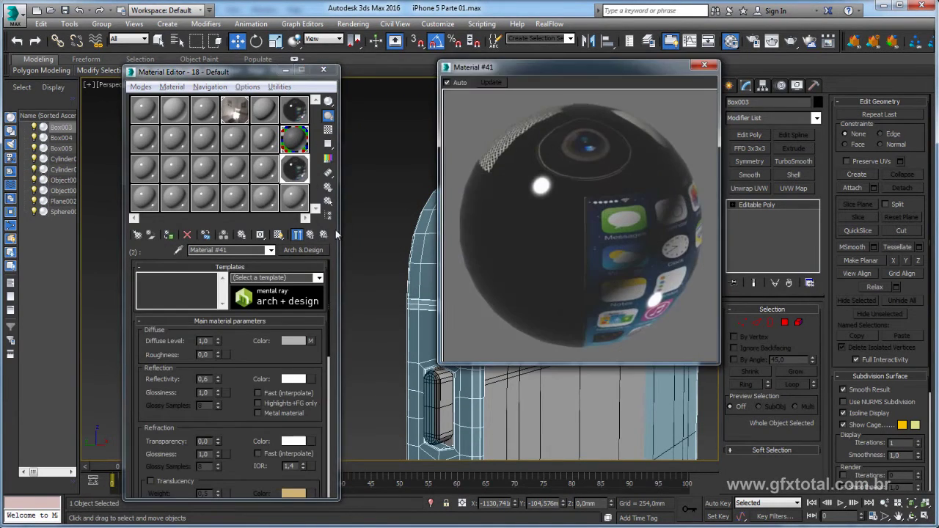
pyautogui.click(328, 130)
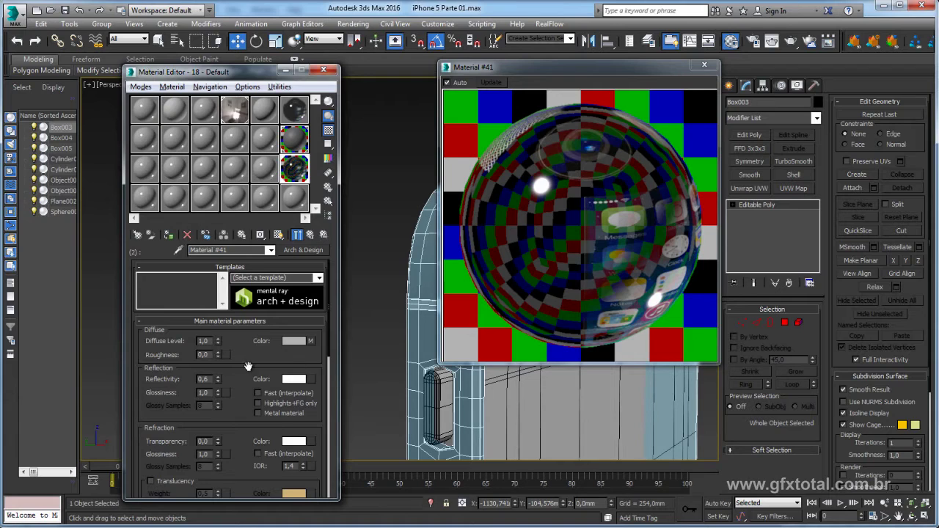
pyautogui.moveTo(248, 366)
pyautogui.mouseDown()
pyautogui.moveTo(256, 315)
pyautogui.moveTo(220, 311)
pyautogui.mouseUp()
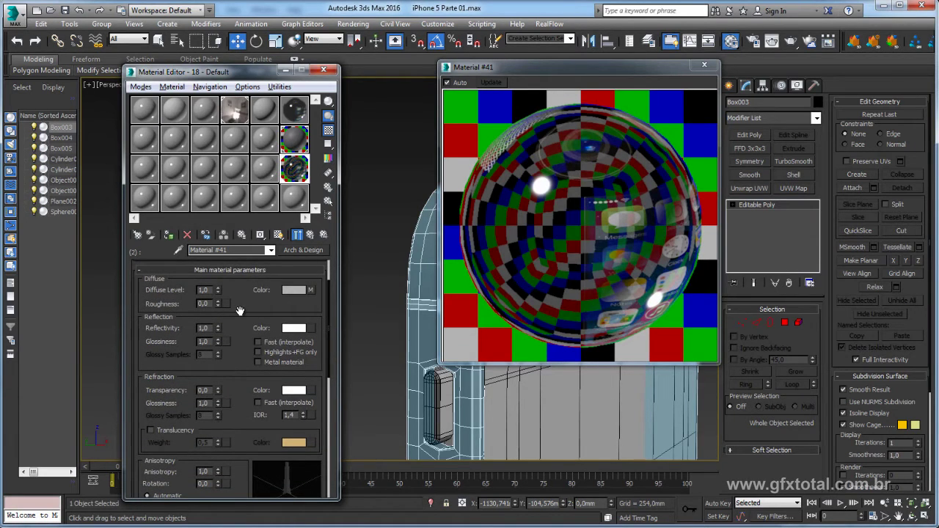
pyautogui.keyDown('alt'); pyautogui.moveTo(410, 343); pyautogui.dragTo(390, 301, button='middle'); pyautogui.keyUp('alt')
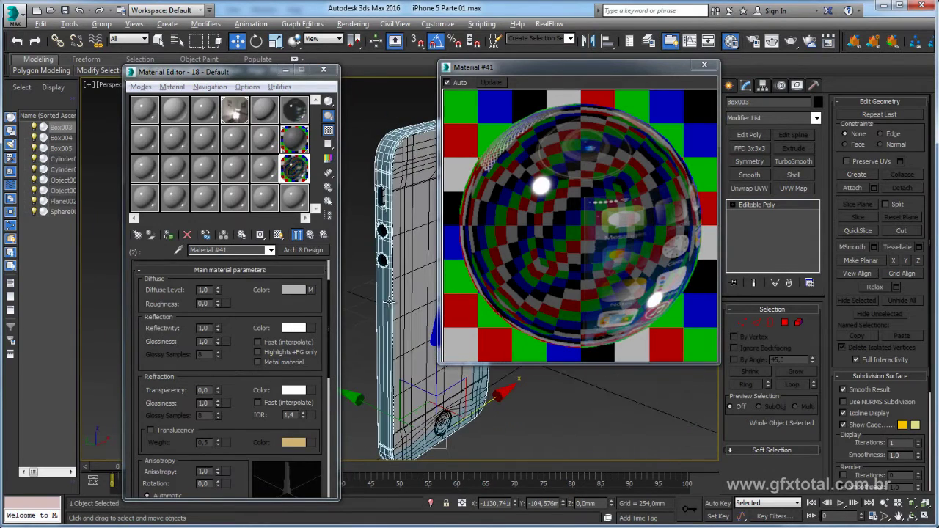
# - Render a test image of the phone, then close the render and large preview windows
pyautogui.click(773, 41)
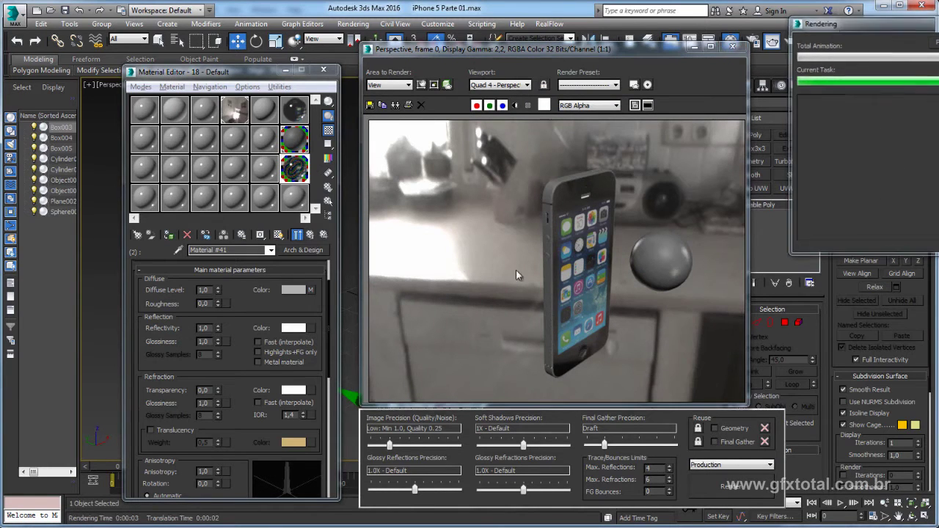
pyautogui.click(732, 45)
pyautogui.click(703, 67)
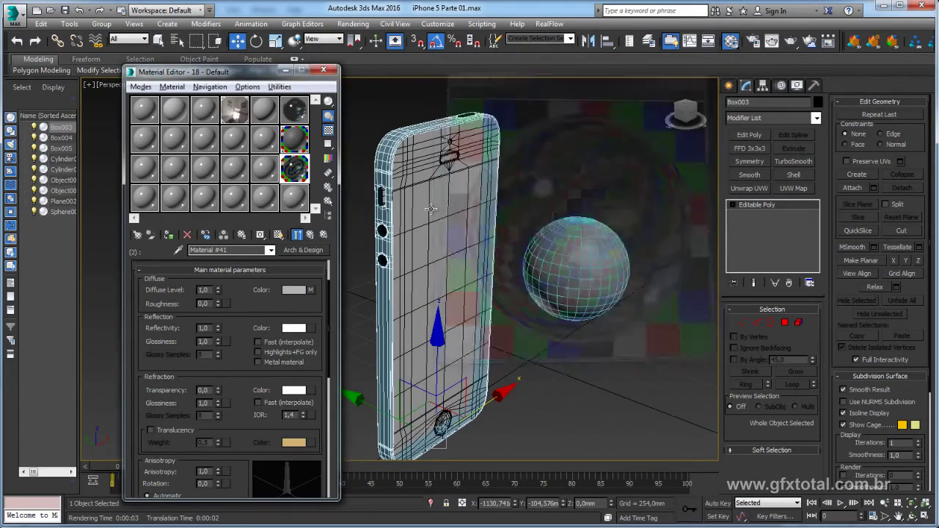
pyautogui.keyDown('alt'); pyautogui.moveTo(440, 249); pyautogui.dragTo(470, 247, button='middle'); pyautogui.keyUp('alt')
pyautogui.scroll(5, 470, 247)
pyautogui.scroll(-1, 472, 273)
pyautogui.scroll(-3, 472, 273)
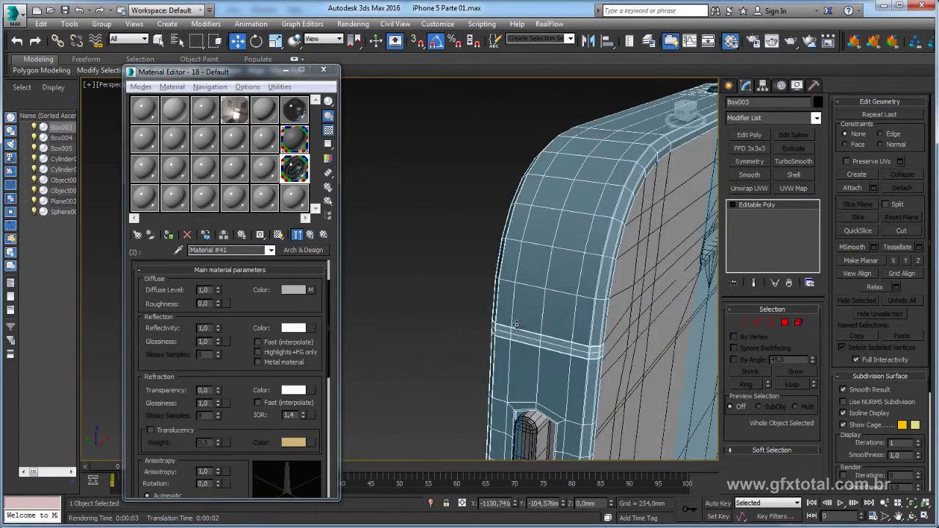
pyautogui.scroll(-2, 527, 306)
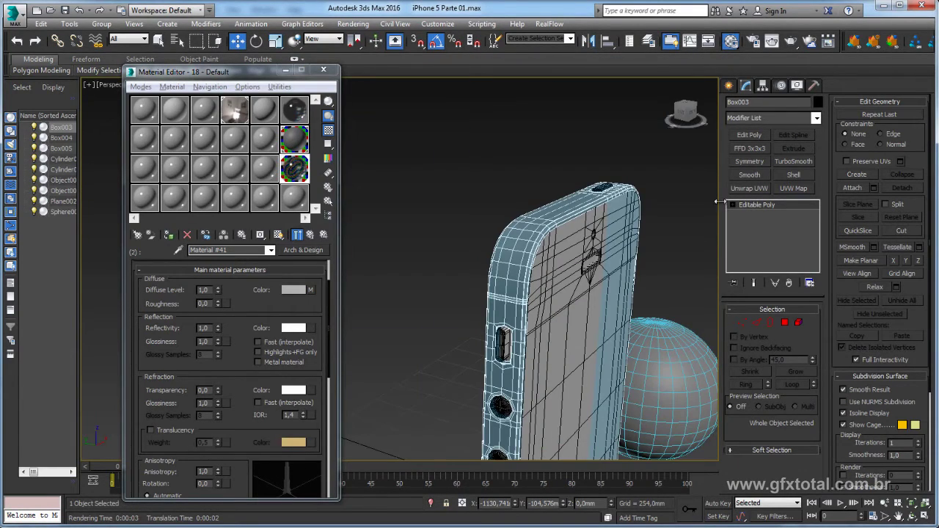
# - Add a trial Unwrap UVW modifier and open the UV Editor in face selection mode
pyautogui.click(748, 188)
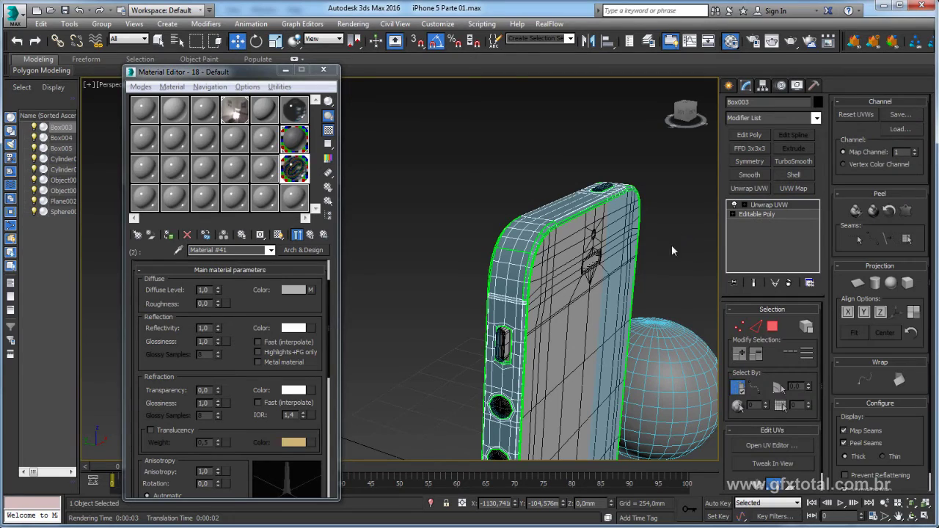
pyautogui.click(771, 446)
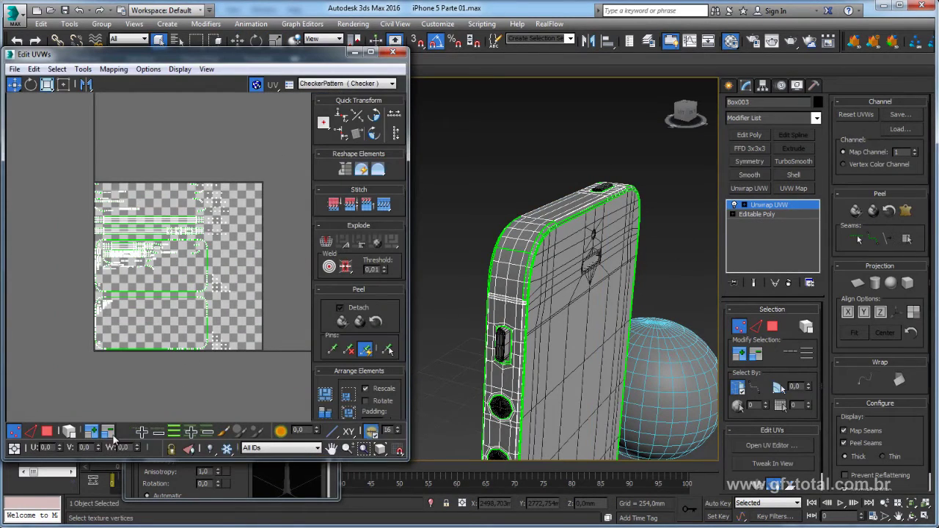
pyautogui.click(47, 431)
pyautogui.moveTo(513, 308)
pyautogui.keyDown('alt'); pyautogui.mouseDown(button='middle')
pyautogui.moveTo(558, 293)
pyautogui.moveTo(609, 239)
pyautogui.mouseUp(button='middle'); pyautogui.keyUp('alt')
pyautogui.scroll(-3, 572, 279)
pyautogui.scroll(3, 609, 238)
pyautogui.moveTo(636, 278)
pyautogui.keyDown('alt'); pyautogui.mouseDown(button='middle')
pyautogui.moveTo(602, 271)
pyautogui.moveTo(624, 279)
pyautogui.moveTo(601, 294)
pyautogui.mouseUp(button='middle'); pyautogui.keyUp('alt')
pyautogui.scroll(3, 569, 261)
pyautogui.scroll(2, 651, 259)
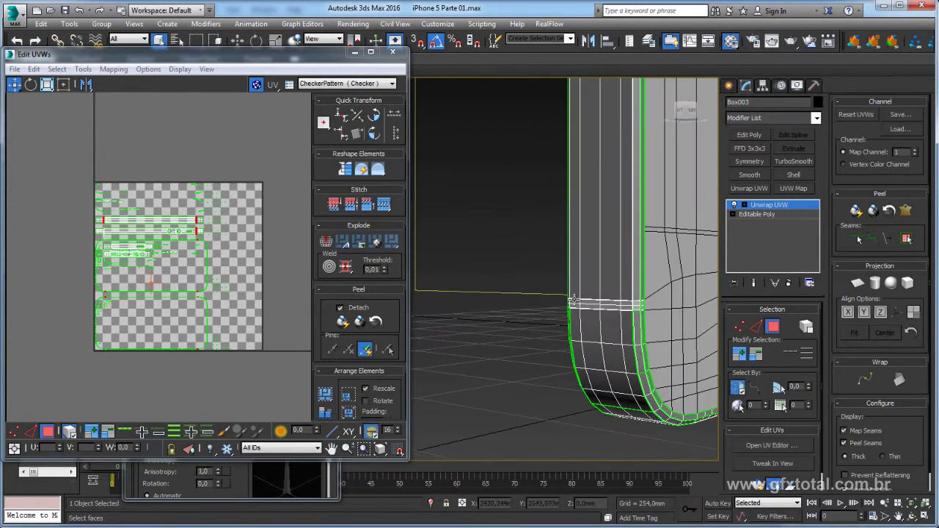
pyautogui.scroll(3, 609, 313)
pyautogui.scroll(-3, 609, 313)
# - Delete the trial Unwrap UVW, ring the edges down to 120, and convert them to polygons
pyautogui.click(788, 283)
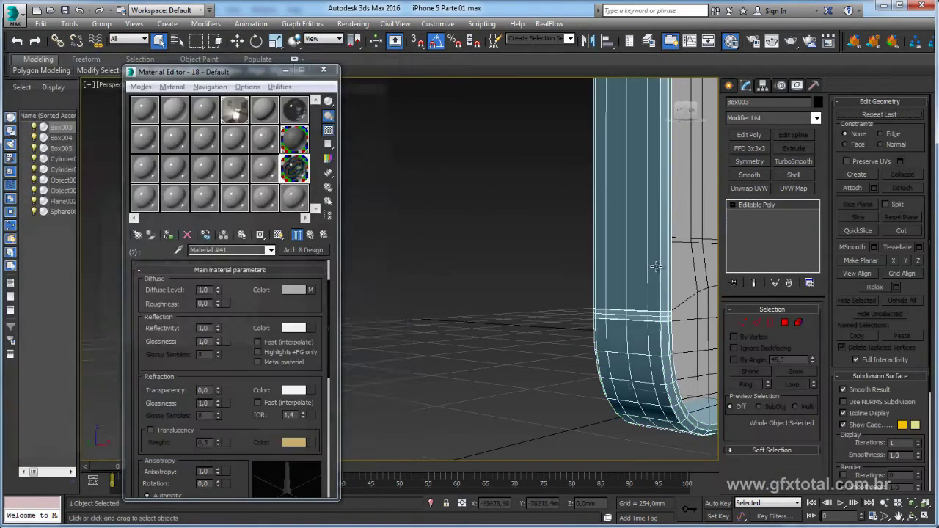
pyautogui.click(757, 322)
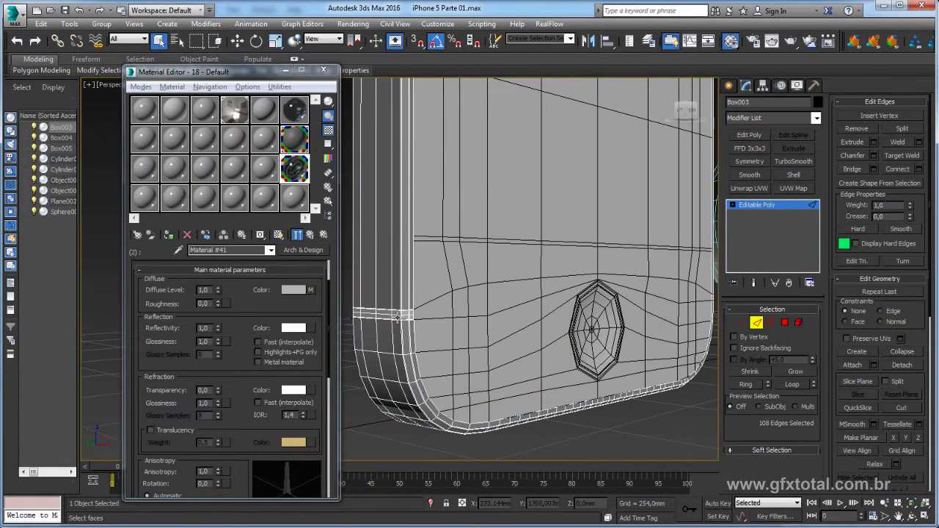
pyautogui.click(749, 383)
pyautogui.click(767, 380)
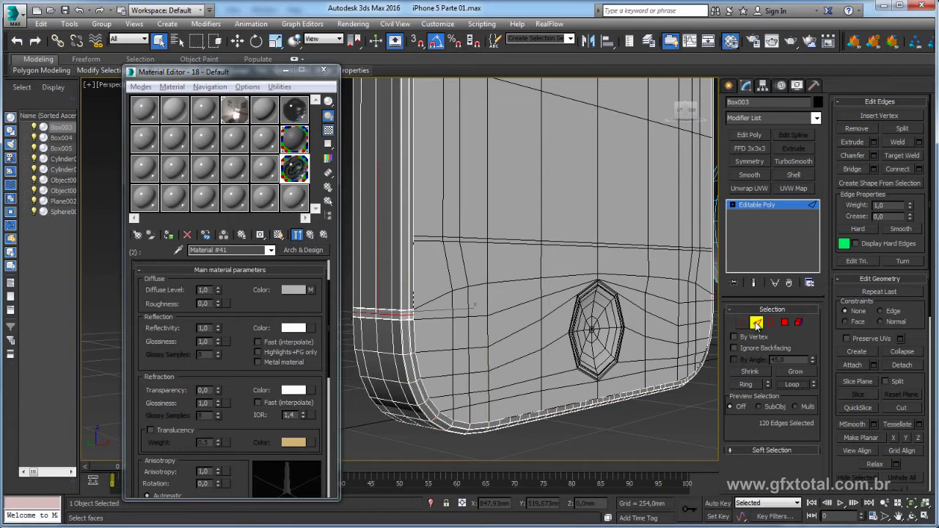
pyautogui.scroll(1, 384, 326)
pyautogui.scroll(5, 428, 320)
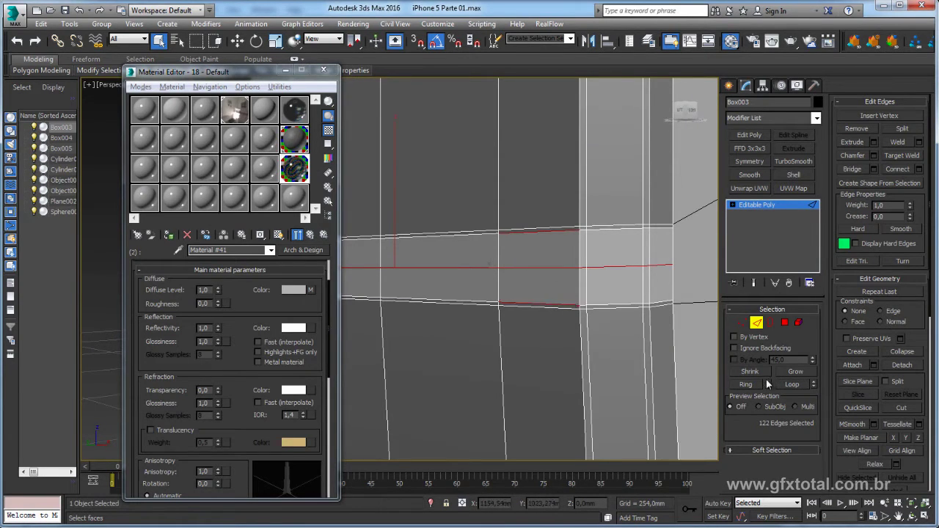
pyautogui.keyDown('ctrl'); pyautogui.click(784, 322); pyautogui.keyUp('ctrl')
# - Add a fresh Unwrap UVW modifier to the selected polygon band
pyautogui.scroll(-5, 566, 210)
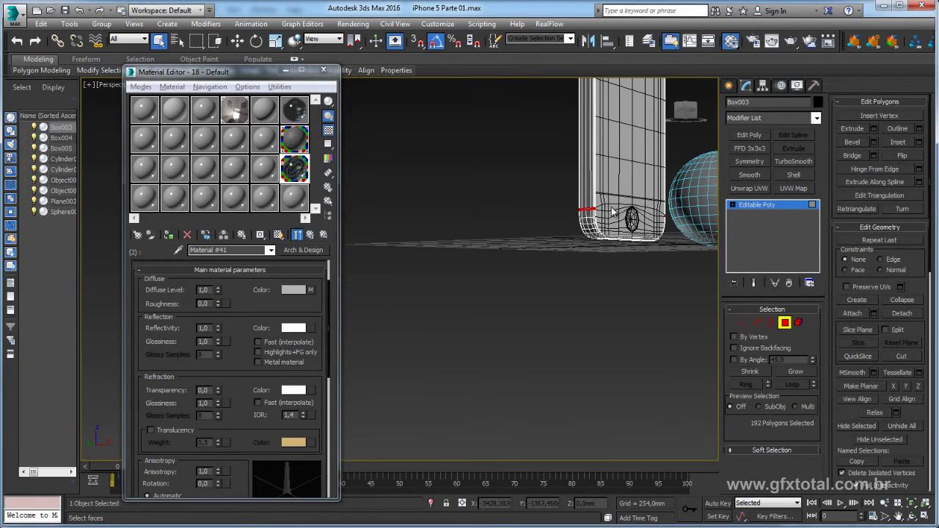
pyautogui.keyDown('alt'); pyautogui.moveTo(585, 330); pyautogui.dragTo(579, 191, button='middle'); pyautogui.keyUp('alt')
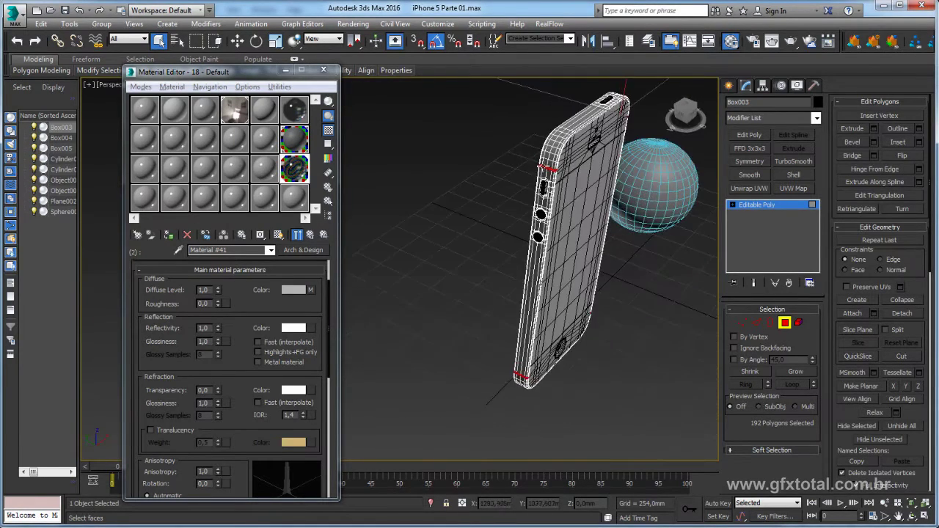
pyautogui.scroll(3, 579, 183)
pyautogui.scroll(2, 578, 184)
pyautogui.scroll(2, 566, 197)
pyautogui.scroll(2, 696, 260)
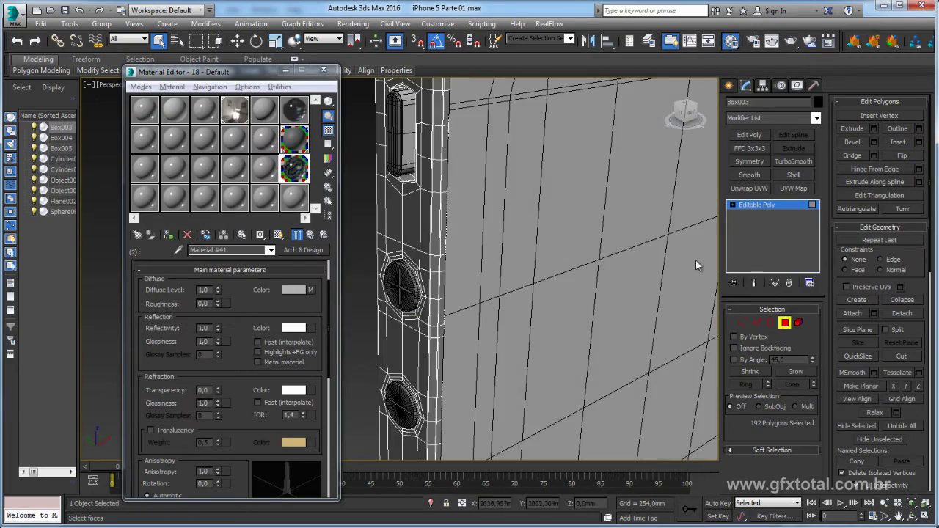
pyautogui.scroll(-4, 600, 261)
pyautogui.moveTo(548, 306)
pyautogui.keyDown('alt'); pyautogui.mouseDown(button='middle')
pyautogui.moveTo(531, 275)
pyautogui.moveTo(509, 289)
pyautogui.moveTo(449, 204)
pyautogui.moveTo(501, 289)
pyautogui.moveTo(621, 277)
pyautogui.mouseUp(button='middle'); pyautogui.keyUp('alt')
pyautogui.click(749, 188)
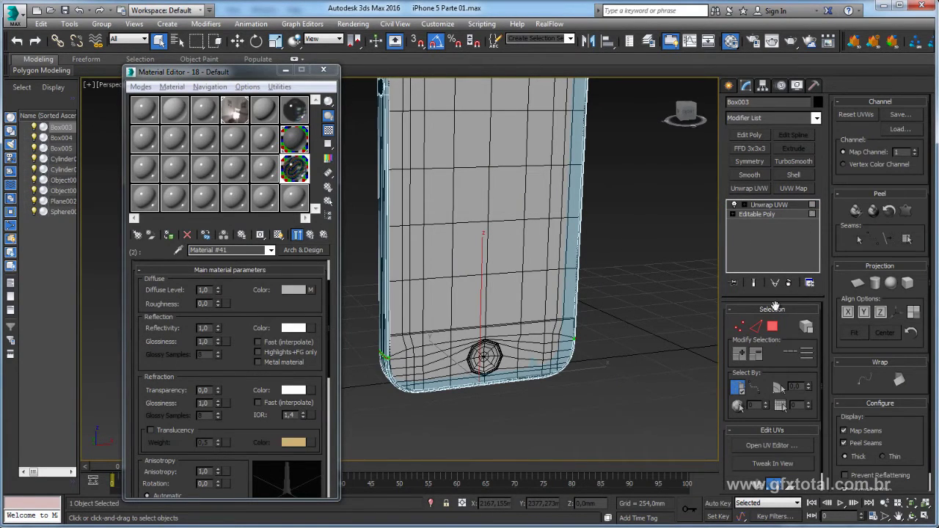
# - Open the UV Editor with polygon selection and frame the phone in the viewport
pyautogui.click(769, 446)
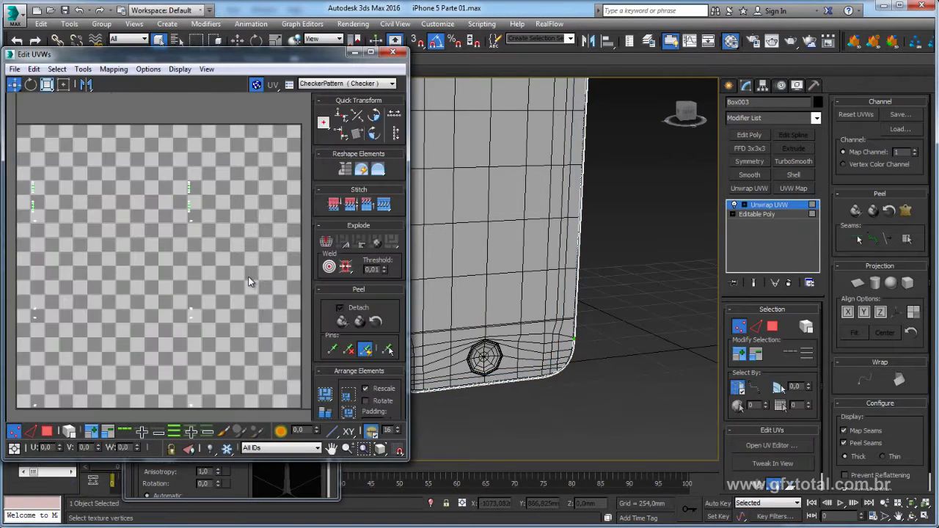
pyautogui.click(47, 431)
pyautogui.press('z')
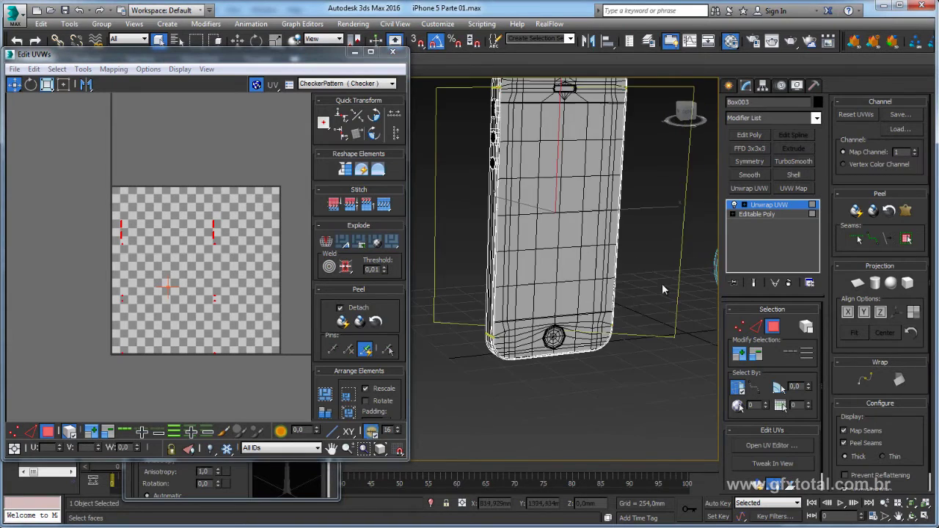
pyautogui.moveTo(572, 345)
pyautogui.keyDown('alt'); pyautogui.mouseDown(button='middle')
pyautogui.moveTo(647, 350)
pyautogui.moveTo(639, 351)
pyautogui.mouseUp(button='middle'); pyautogui.keyUp('alt')
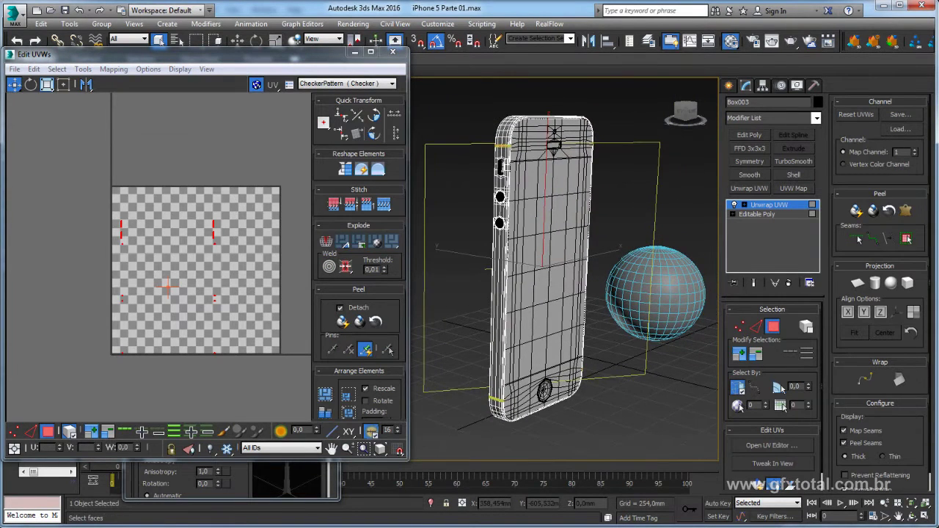
# - Apply a Planar projection, trying Align X, Y and Z, then turn Planar off
pyautogui.click(858, 284)
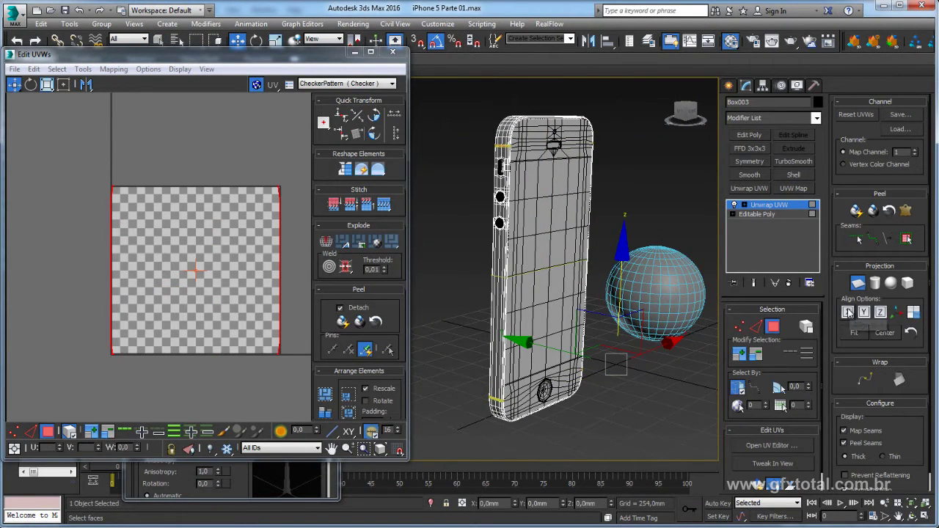
pyautogui.click(865, 313)
pyautogui.click(851, 314)
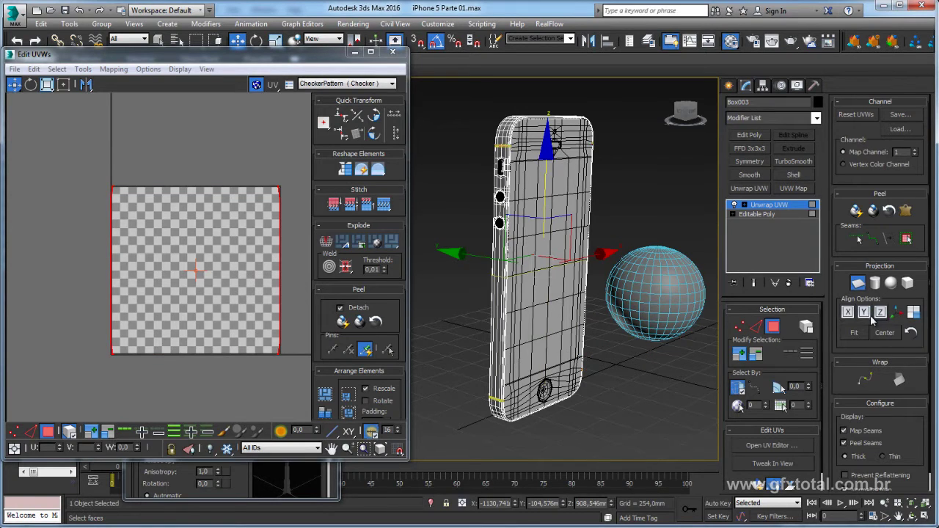
pyautogui.click(865, 313)
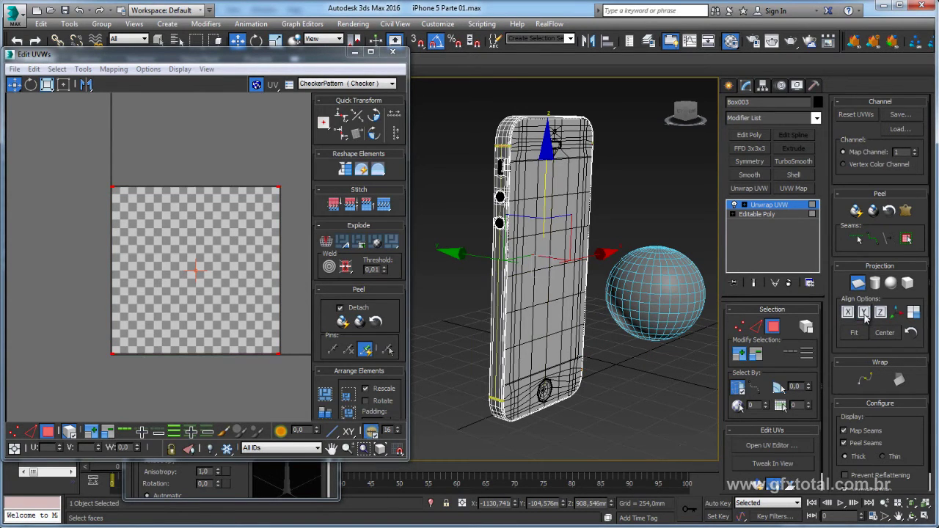
pyautogui.click(880, 313)
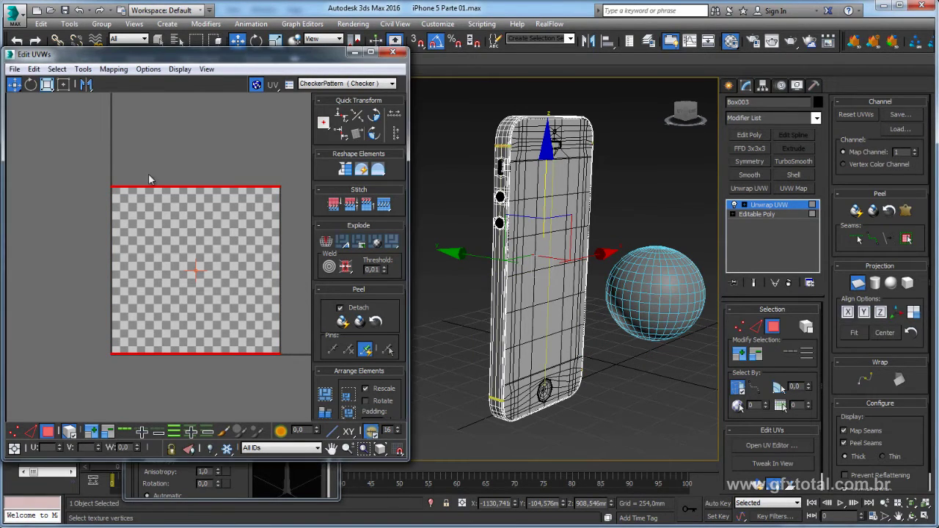
pyautogui.click(863, 286)
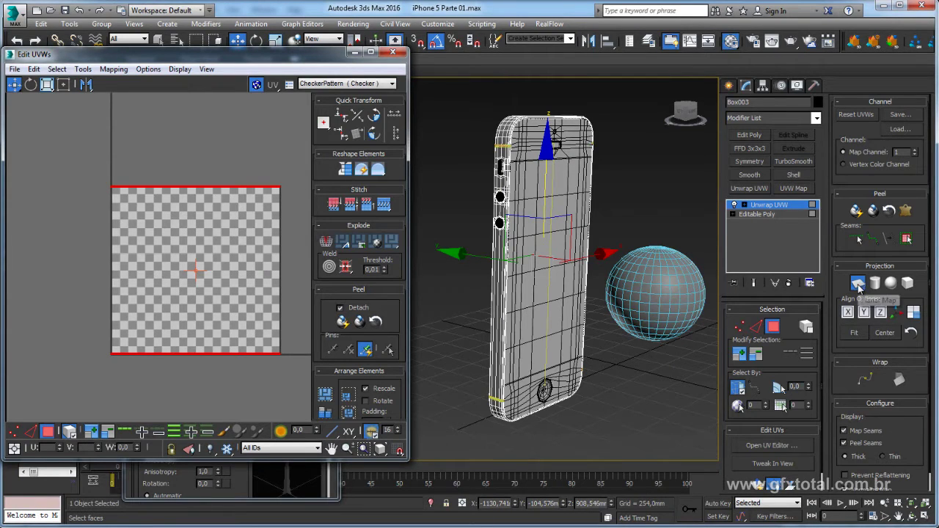
# - Scale the UVs down into a small bottom-left square with Freeform Mode
pyautogui.click(69, 86)
pyautogui.moveTo(281, 186); pyautogui.dragTo(153, 308)
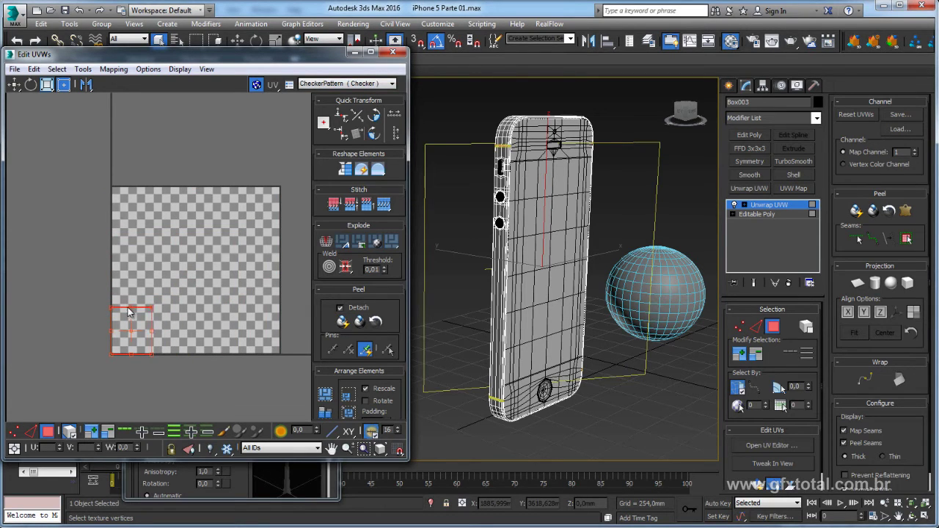
pyautogui.click(14, 85)
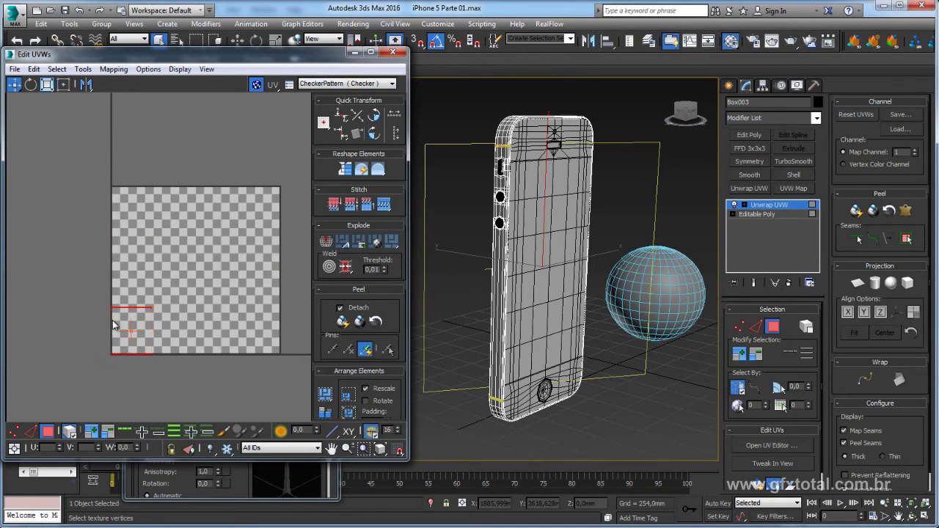
pyautogui.moveTo(115, 325); pyautogui.dragTo(117, 286, button='middle')
pyautogui.scroll(-2, 184, 237)
# - Show textura_iPhone.jpg (Map #5) behind the UVs and move the UV edges into place
pyautogui.click(333, 84)
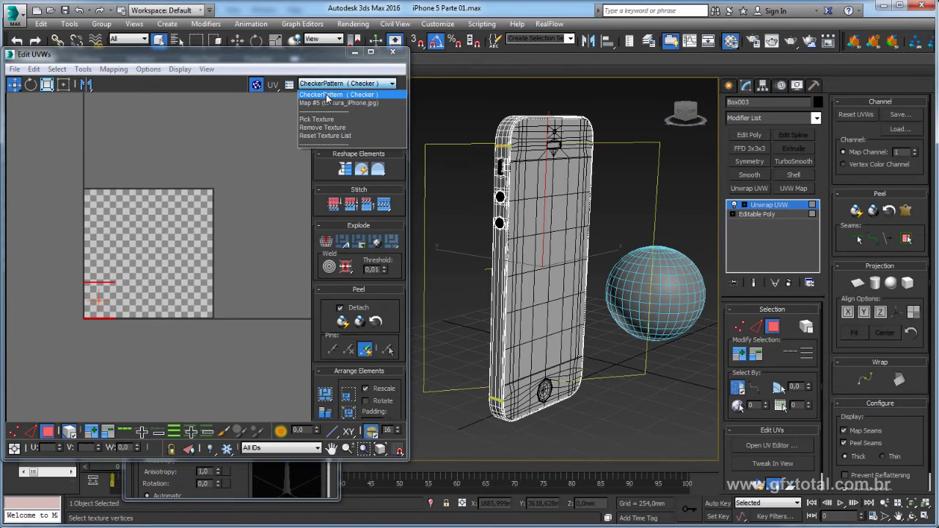
pyautogui.click(327, 97)
pyautogui.scroll(4, 110, 290)
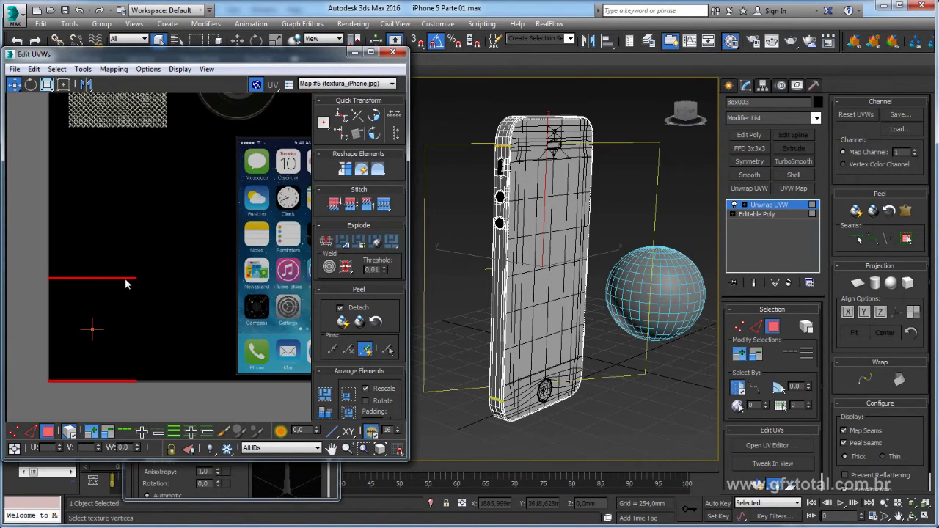
pyautogui.moveTo(128, 278); pyautogui.dragTo(157, 247)
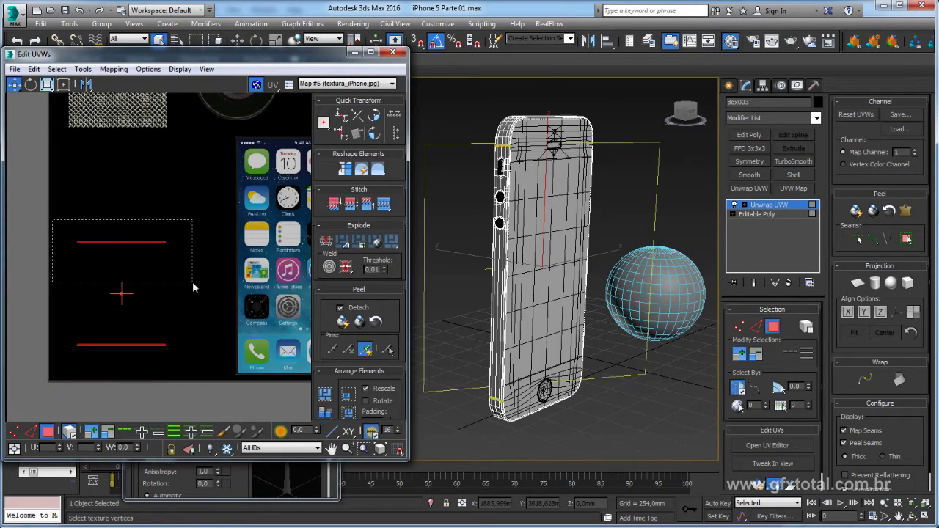
pyautogui.moveTo(193, 288)
pyautogui.mouseDown()
pyautogui.moveTo(154, 249)
pyautogui.moveTo(160, 341)
pyautogui.mouseUp()
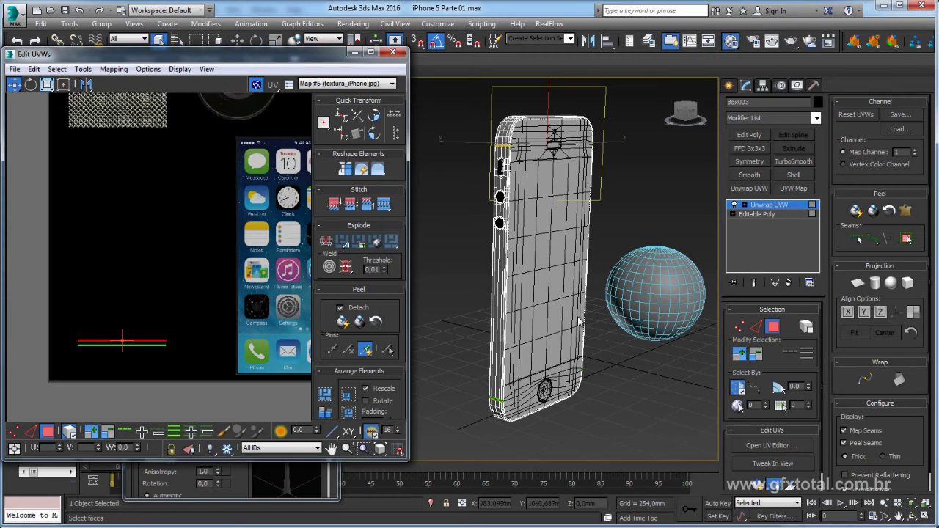
pyautogui.keyDown('alt'); pyautogui.moveTo(580, 321); pyautogui.dragTo(530, 236, button='middle'); pyautogui.keyUp('alt')
pyautogui.rightClick(526, 229)
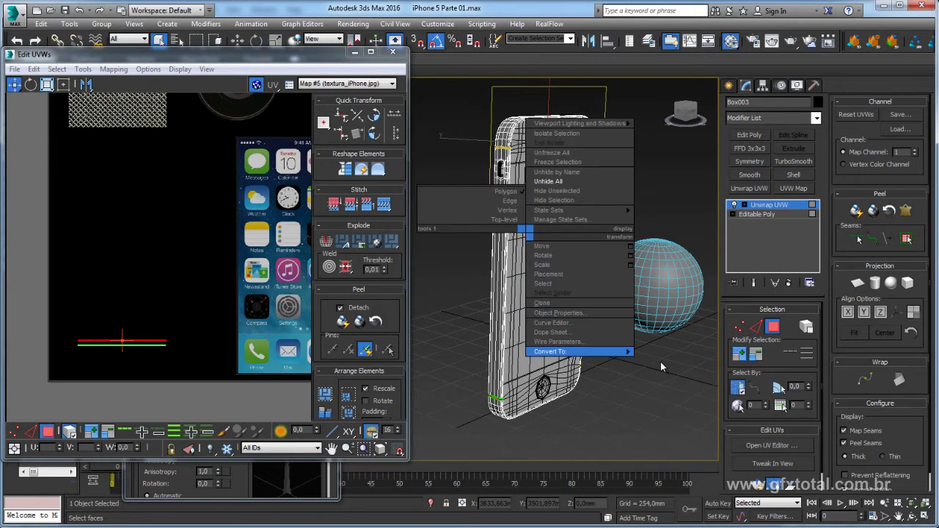
# - Collapse Box003 to Editable Poly and reopen the Material Editor
pyautogui.click(641, 357)
pyautogui.press('m')
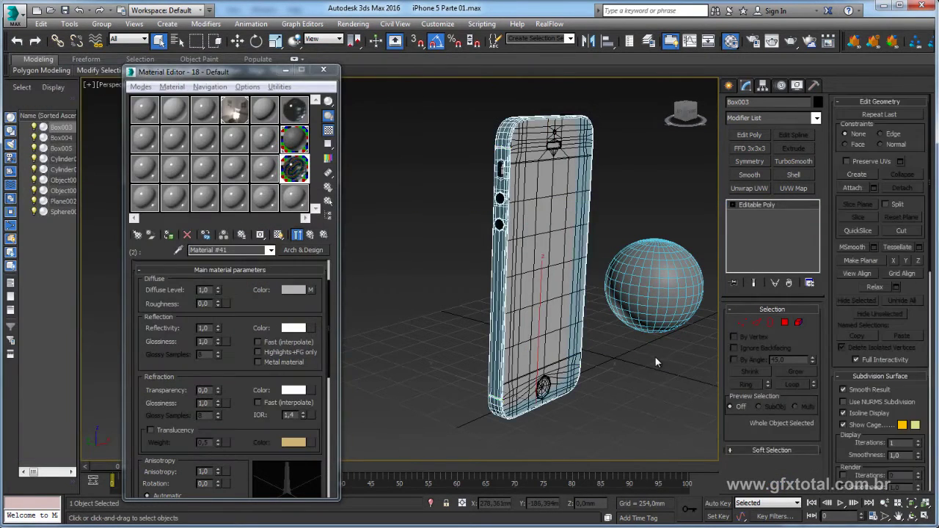
pyautogui.click(655, 356)
# - Switch to smooth shading and enable Show Shaded Material in Viewport
pyautogui.press('F3')
pyautogui.moveTo(644, 362)
pyautogui.keyDown('alt'); pyautogui.mouseDown(button='middle')
pyautogui.moveTo(597, 380)
pyautogui.moveTo(496, 363)
pyautogui.moveTo(588, 369)
pyautogui.moveTo(397, 329)
pyautogui.moveTo(338, 275)
pyautogui.mouseUp(button='middle'); pyautogui.keyUp('alt')
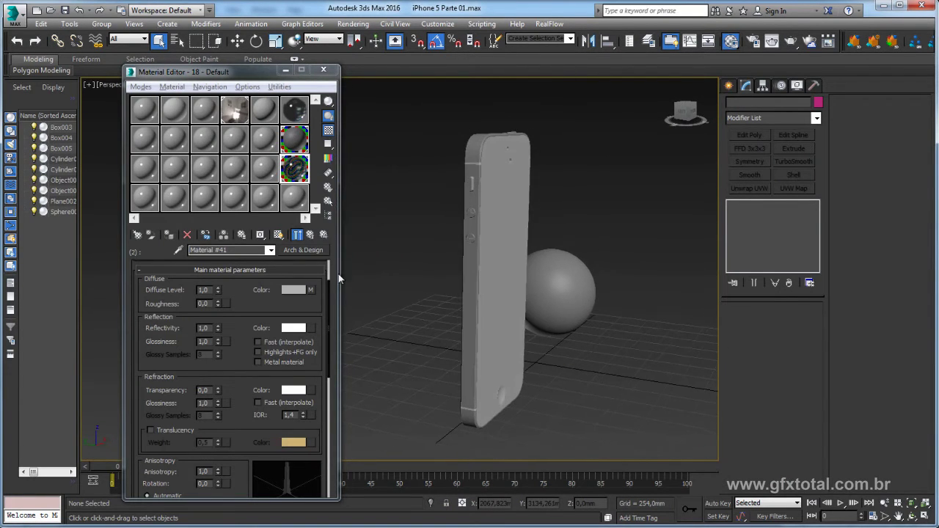
pyautogui.click(278, 234)
pyautogui.moveTo(499, 309)
pyautogui.keyDown('alt'); pyautogui.mouseDown(button='middle')
pyautogui.moveTo(529, 315)
pyautogui.moveTo(386, 276)
pyautogui.moveTo(639, 279)
pyautogui.moveTo(609, 294)
pyautogui.moveTo(430, 251)
pyautogui.moveTo(509, 248)
pyautogui.mouseUp(button='middle'); pyautogui.keyUp('alt')
pyautogui.scroll(5, 529, 186)
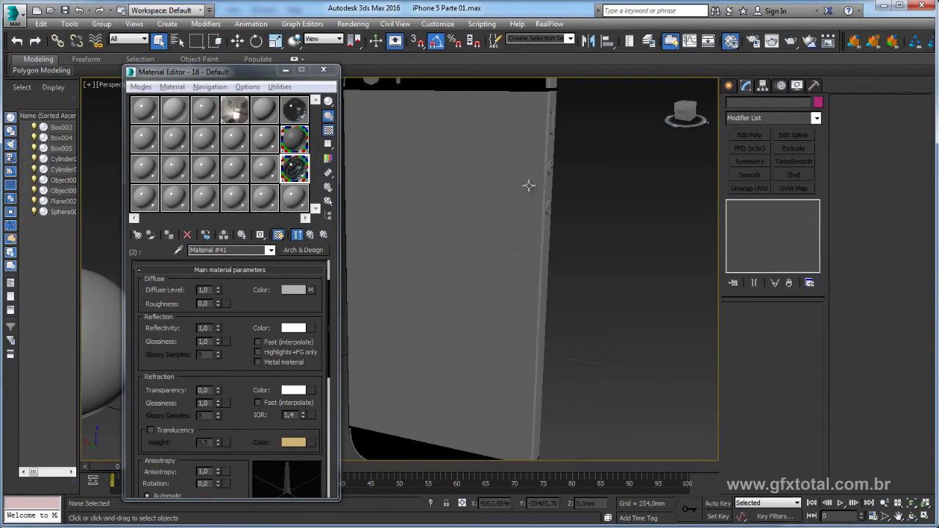
pyautogui.scroll(-5, 574, 236)
pyautogui.moveTo(616, 237)
pyautogui.keyDown('alt'); pyautogui.mouseDown(button='middle')
pyautogui.moveTo(610, 252)
pyautogui.moveTo(416, 250)
pyautogui.mouseUp(button='middle'); pyautogui.keyUp('alt')
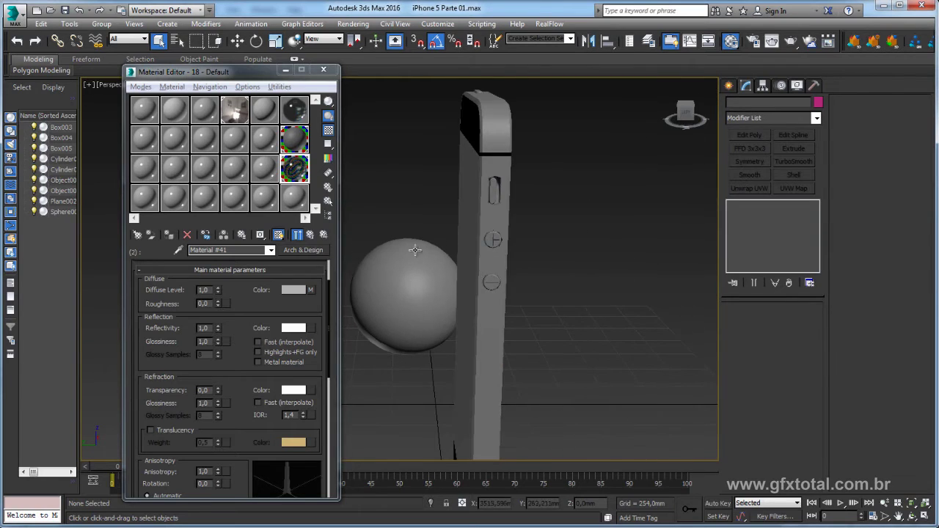
# - Select the screen part Box004, pick the side-button element, and return to the parent Multi/Sub-Object material
pyautogui.scroll(2, 486, 206)
pyautogui.click(496, 182)
pyautogui.keyDown('alt'); pyautogui.moveTo(611, 275); pyautogui.dragTo(693, 302, button='middle'); pyautogui.keyUp('alt')
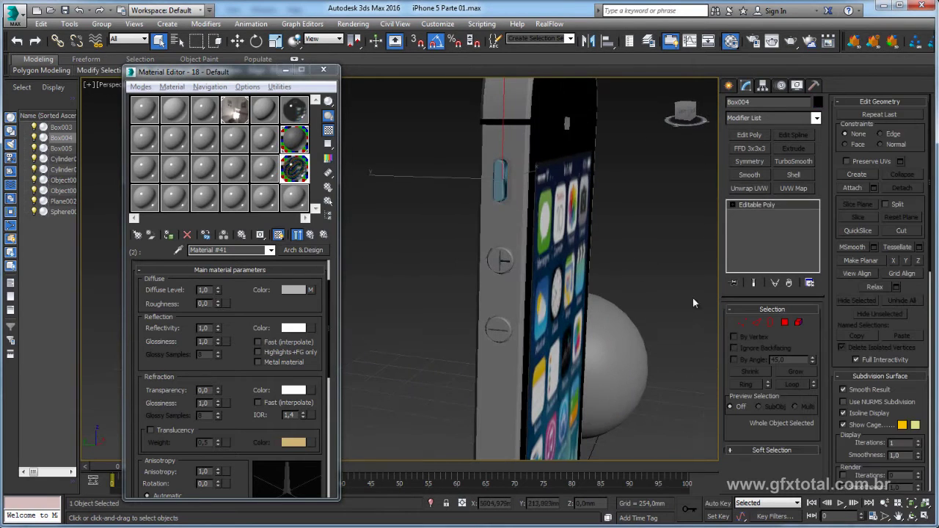
pyautogui.click(798, 323)
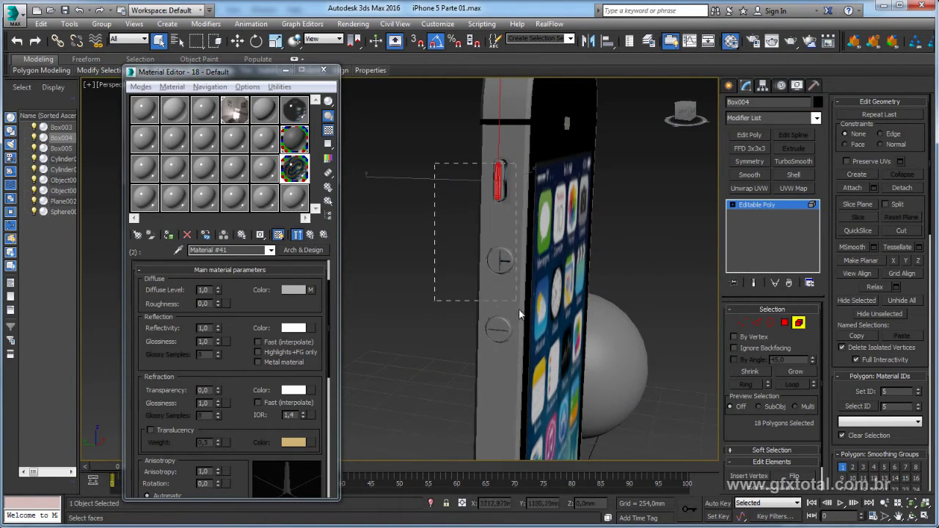
pyautogui.moveTo(519, 314); pyautogui.dragTo(519, 315)
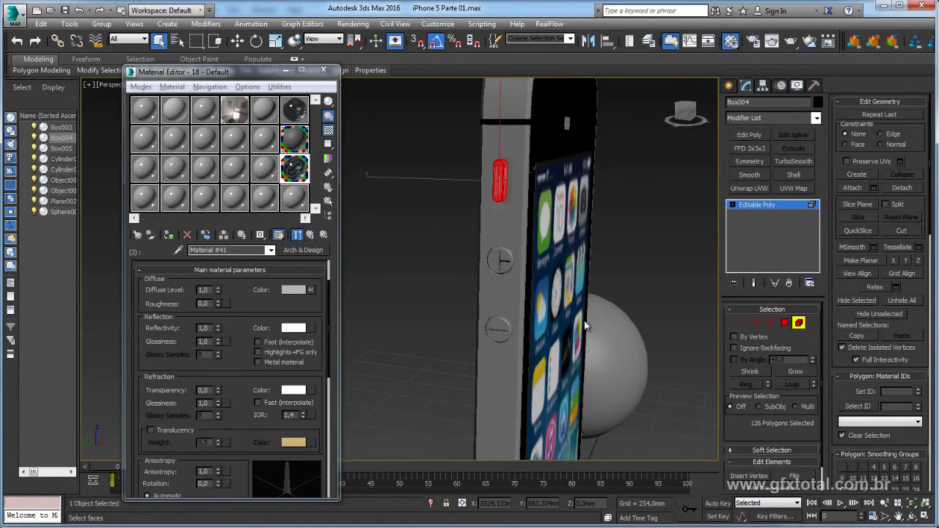
pyautogui.click(309, 234)
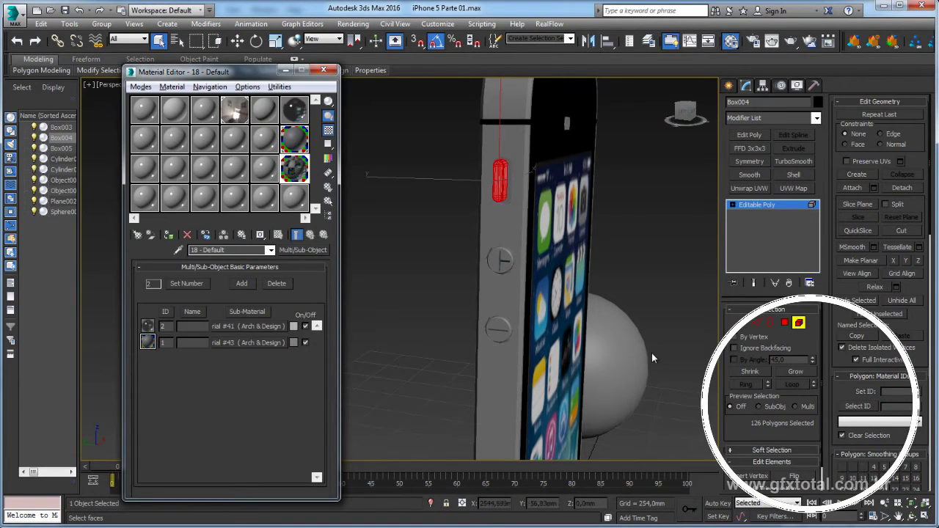
# - Select the whole element of side button Cylinder001 with material ID 1, then exit sub-object editing
pyautogui.click(760, 204)
pyautogui.click(500, 258)
pyautogui.click(798, 323)
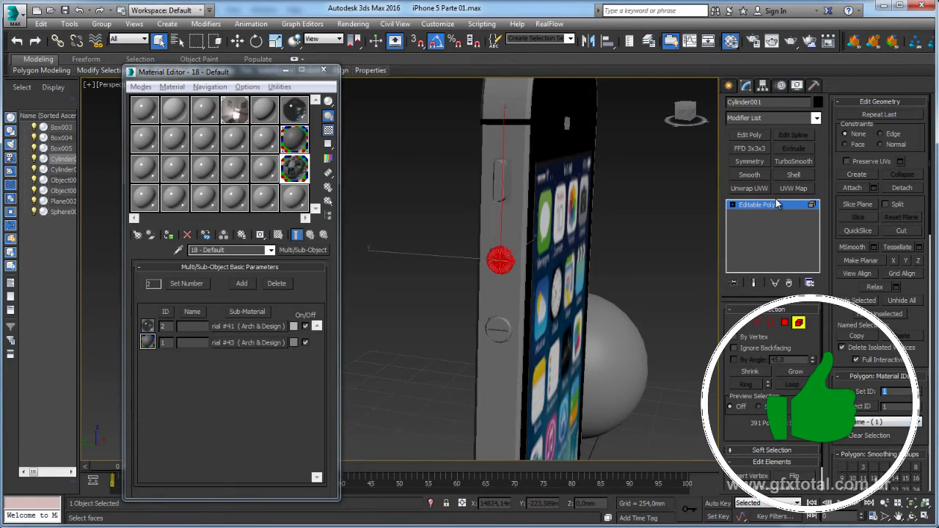
pyautogui.click(650, 344)
pyautogui.click(807, 325)
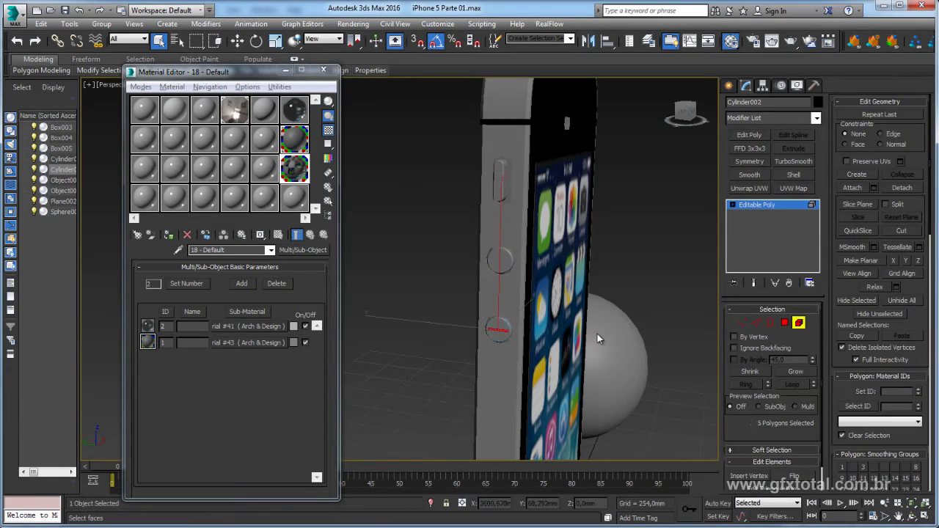
pyautogui.click(778, 214)
# - Select all 126 faces of the top button Box005 as one element, then exit sub-object mode
pyautogui.keyDown('alt'); pyautogui.moveTo(623, 182); pyautogui.dragTo(609, 199, button='middle'); pyautogui.keyUp('alt')
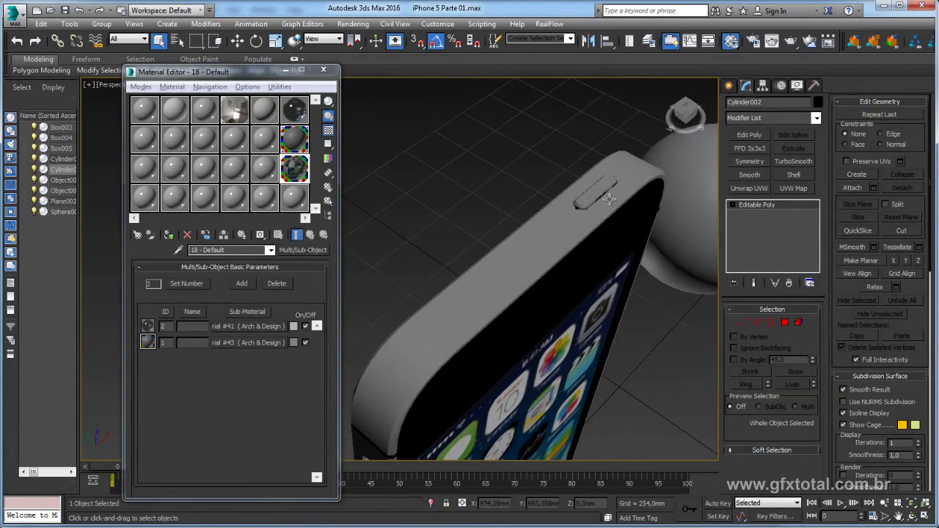
pyautogui.click(665, 240)
pyautogui.click(602, 186)
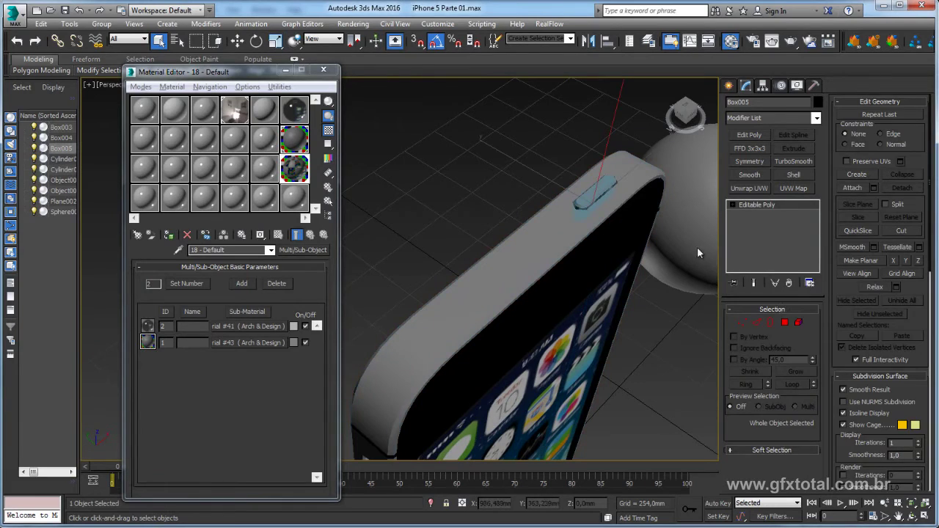
pyautogui.click(798, 324)
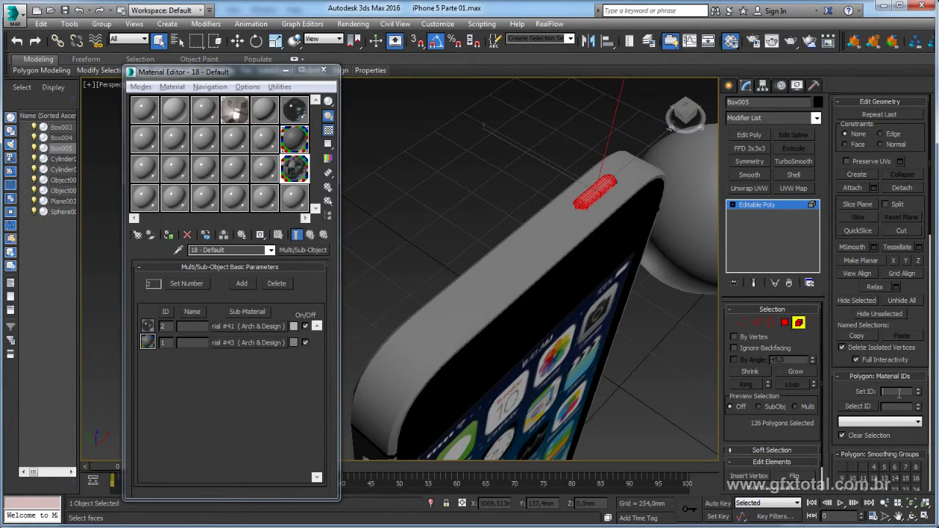
pyautogui.click(774, 209)
pyautogui.moveTo(599, 270)
pyautogui.keyDown('alt'); pyautogui.mouseDown(button='middle')
pyautogui.moveTo(593, 352)
pyautogui.moveTo(509, 238)
pyautogui.mouseUp(button='middle'); pyautogui.keyUp('alt')
pyautogui.scroll(3, 511, 249)
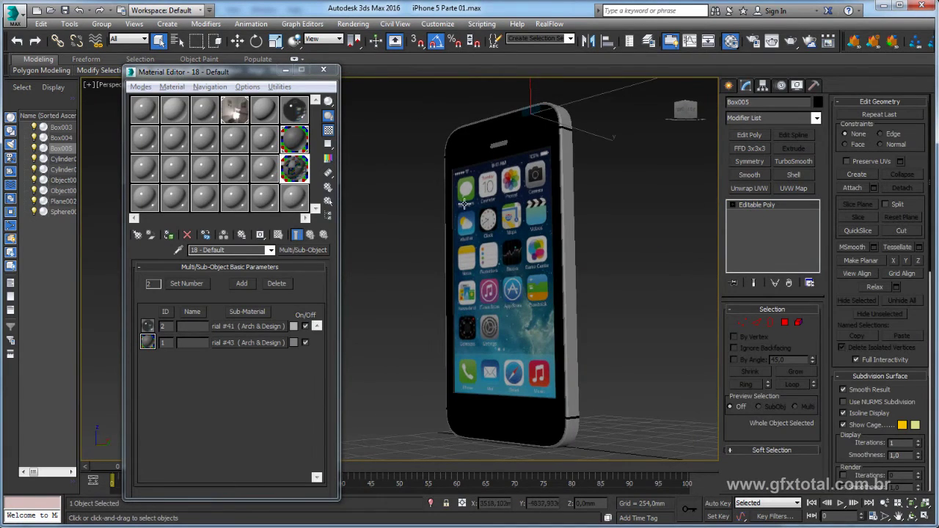
# - Render a test image of the phone from its left side, then close the rendered frame
pyautogui.moveTo(464, 204)
pyautogui.keyDown('alt'); pyautogui.mouseDown(button='middle')
pyautogui.moveTo(537, 308)
pyautogui.moveTo(551, 205)
pyautogui.moveTo(548, 325)
pyautogui.mouseUp(button='middle'); pyautogui.keyUp('alt')
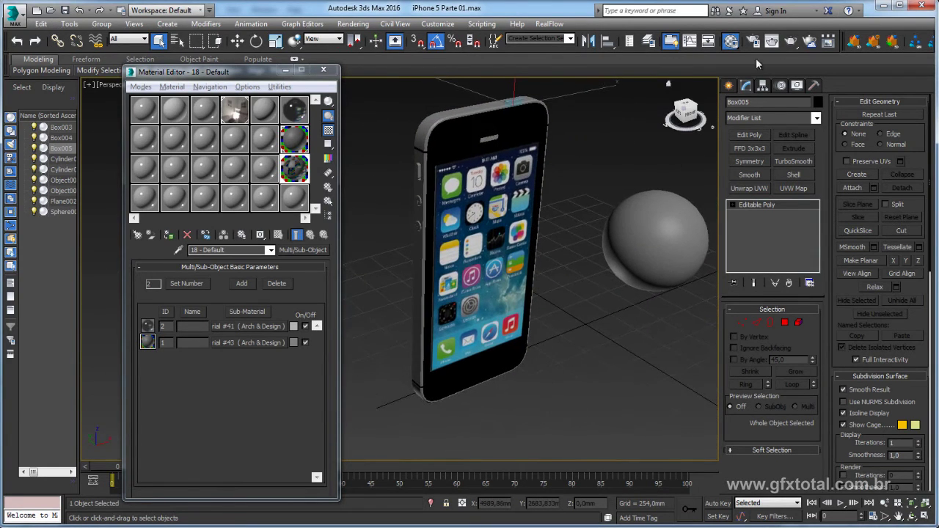
pyautogui.click(790, 44)
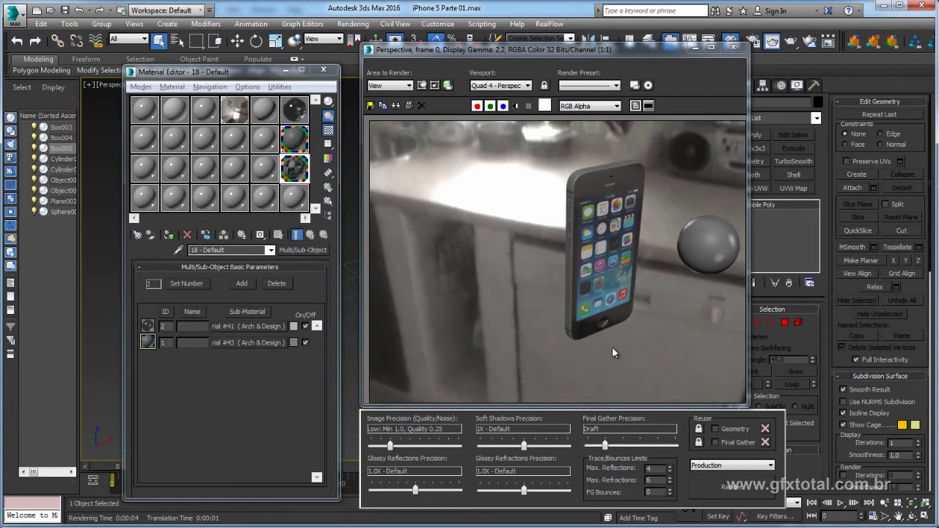
pyautogui.click(733, 47)
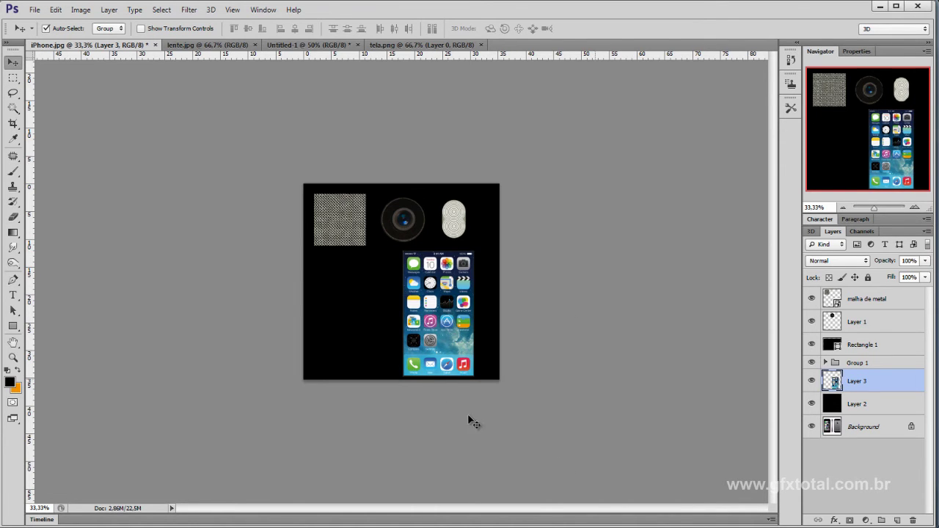
# - Paste the texture sheet into a new 1000×1000 document and paint out the non-screen textures with a 191 px black brush
pyautogui.hotkey('ctrl', 'a')
pyautogui.hotkey('ctrl', 'n')
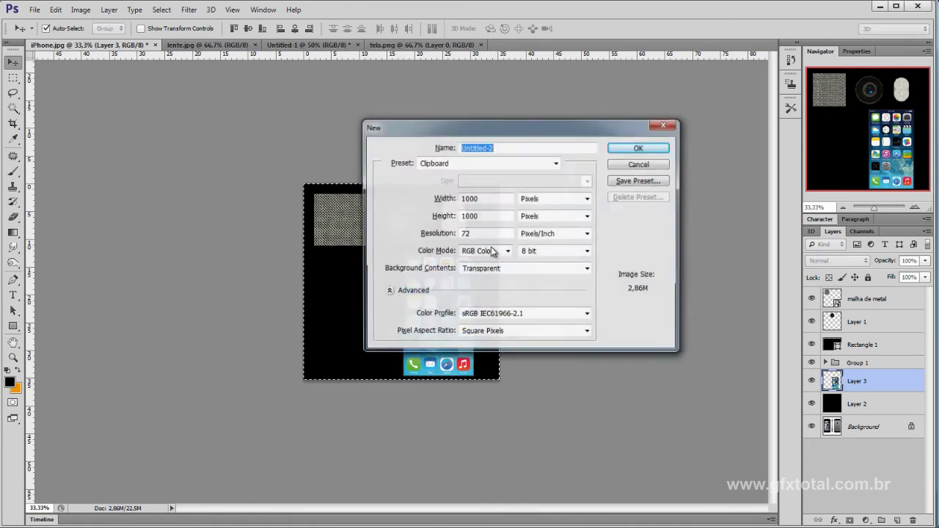
pyautogui.press('Return')
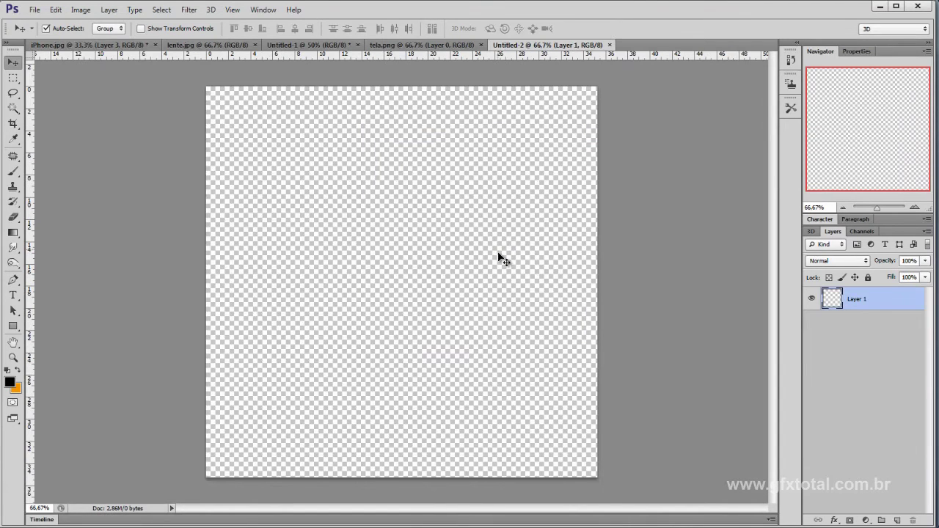
pyautogui.hotkey('ctrl', 'v')
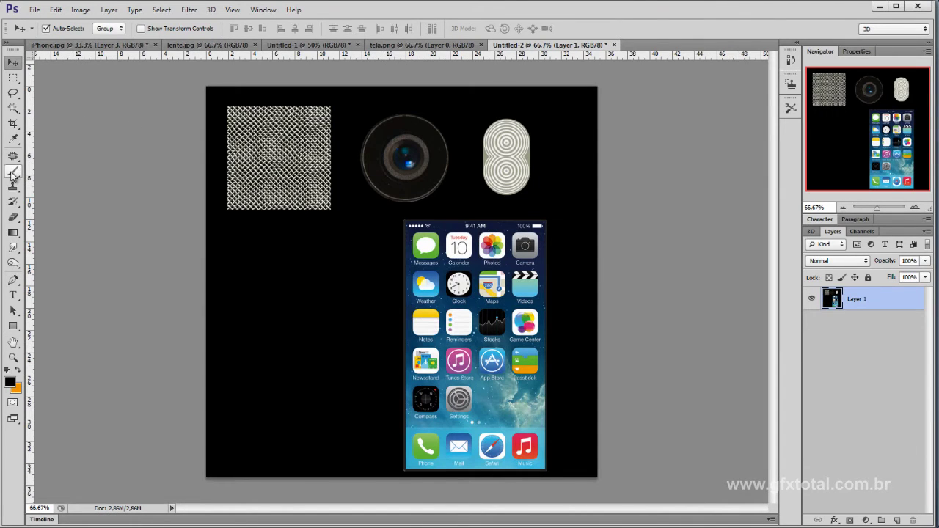
pyautogui.click(13, 171)
pyautogui.keyDown('alt'); pyautogui.moveTo(278, 272); pyautogui.dragTo(283, 274, button='right'); pyautogui.keyUp('alt')
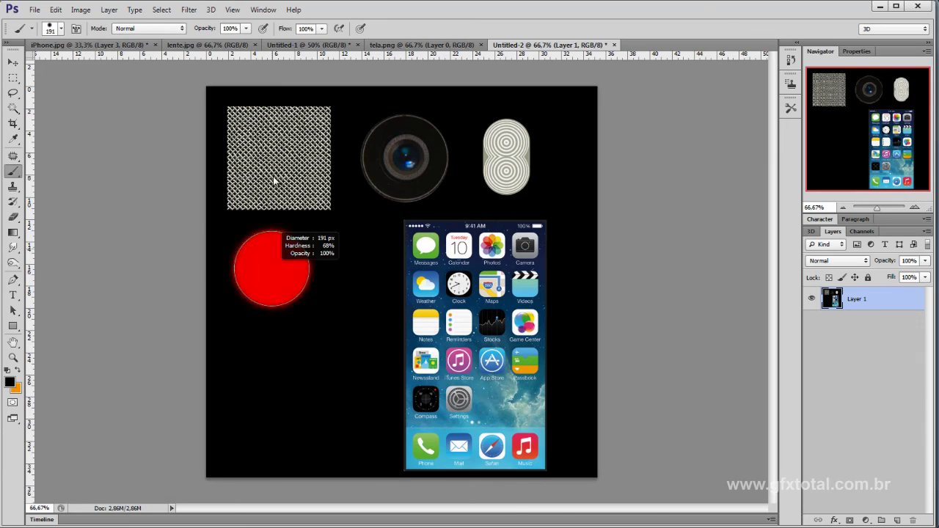
pyautogui.moveTo(308, 188)
pyautogui.mouseDown()
pyautogui.moveTo(247, 214)
pyautogui.moveTo(360, 103)
pyautogui.moveTo(399, 162)
pyautogui.mouseUp()
pyautogui.moveTo(547, 165); pyautogui.dragTo(354, 115)
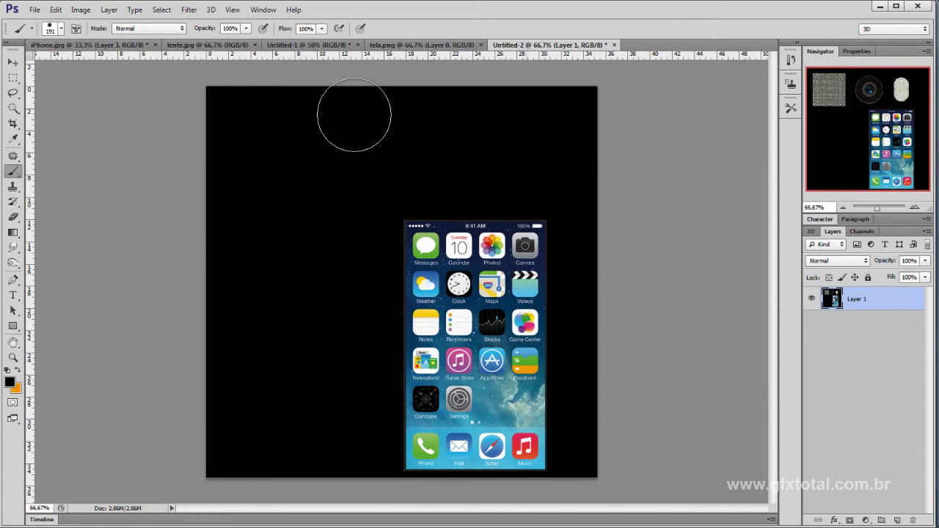
# - Save the image as brilho_tela in JPEG format
pyautogui.hotkey('ctrl', 's')
pyautogui.write('brilho_te')
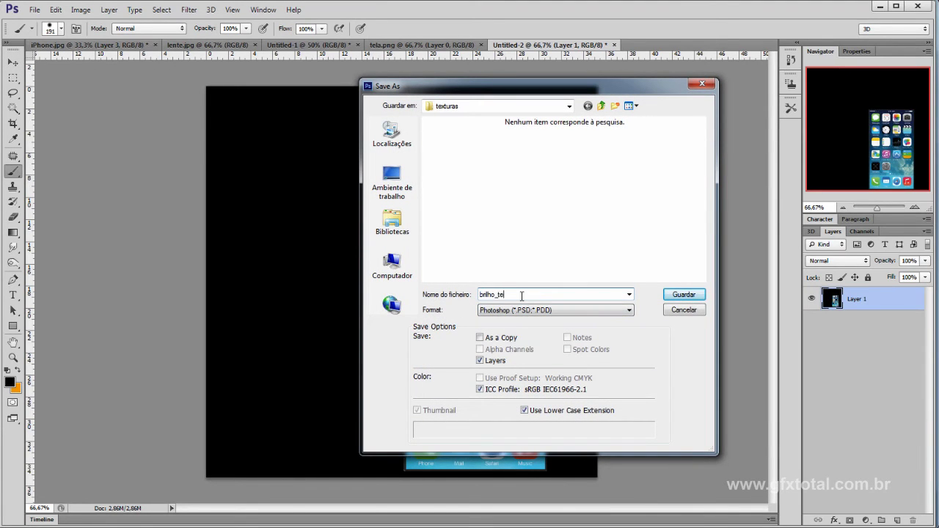
pyautogui.write('la')
pyautogui.press('Tab')
pyautogui.hotkey('alt', 'Down')
pyautogui.press('Down')
pyautogui.press('Down')
pyautogui.press('Down')
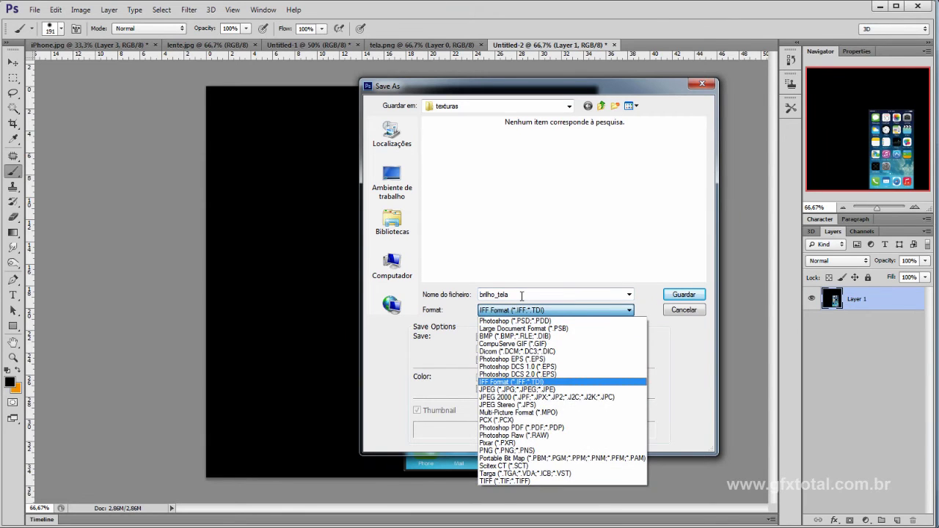
pyautogui.press('Down')
pyautogui.press('Down')
pyautogui.press('Down')
pyautogui.press('Return')
pyautogui.press('Return')
pyautogui.press('Return')
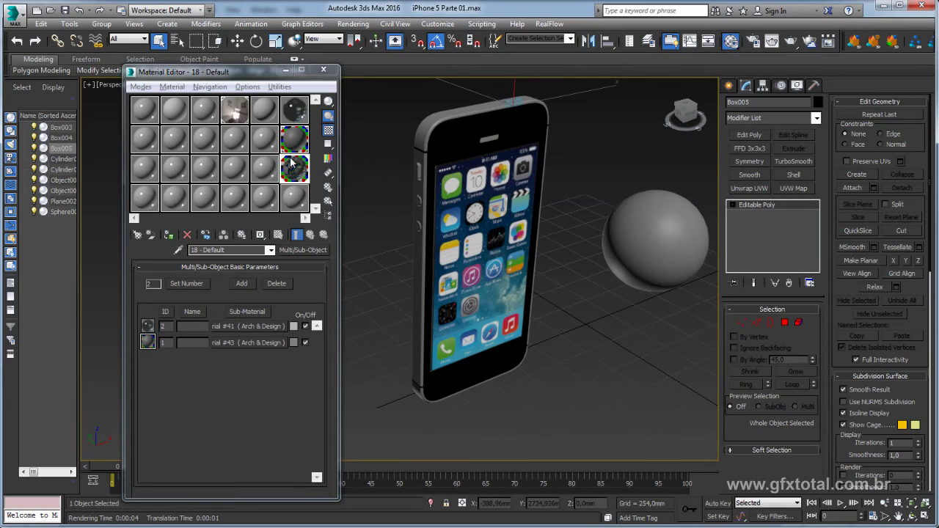
# - Open the ID 2 sub-material Material #41, set its reflectivity to 0, and rotate the preview sphere
pyautogui.click(150, 325)
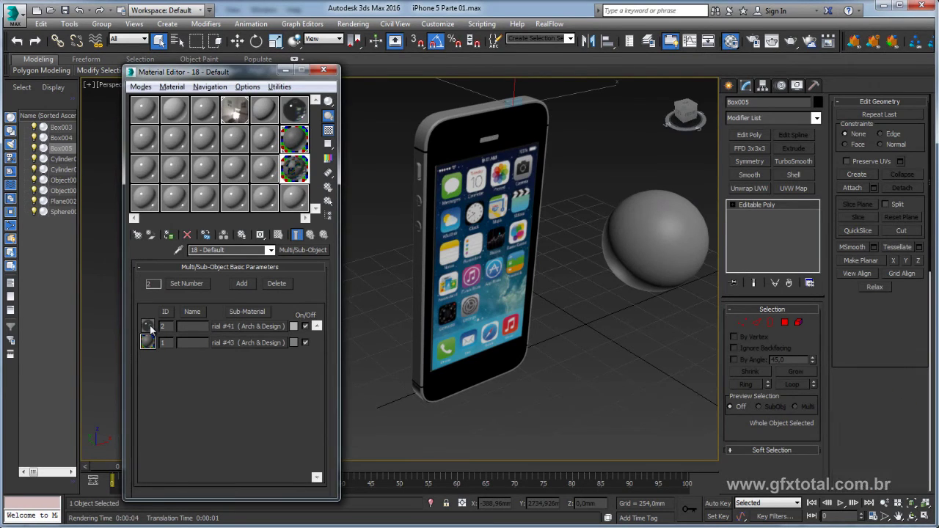
pyautogui.click(220, 325)
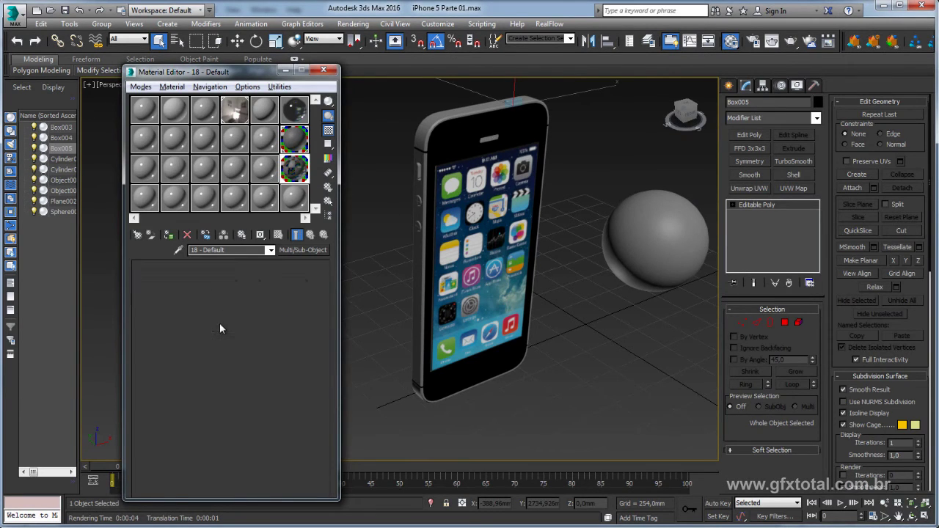
pyautogui.doubleClick(294, 170)
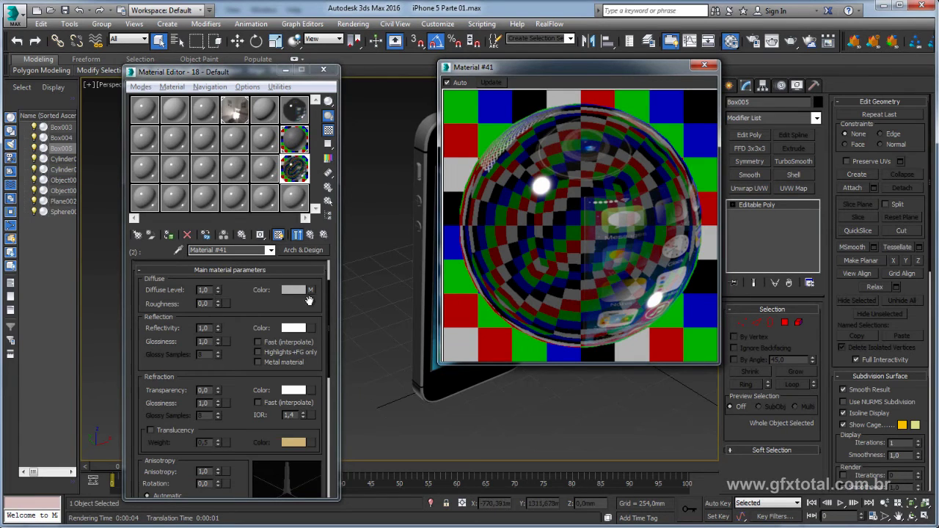
pyautogui.rightClick(217, 329)
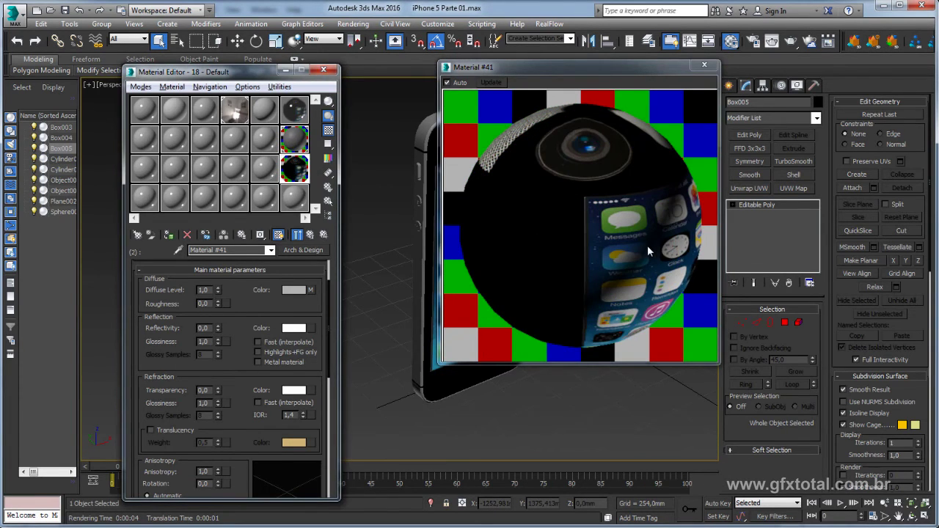
pyautogui.rightClick(592, 221)
pyautogui.click(617, 242)
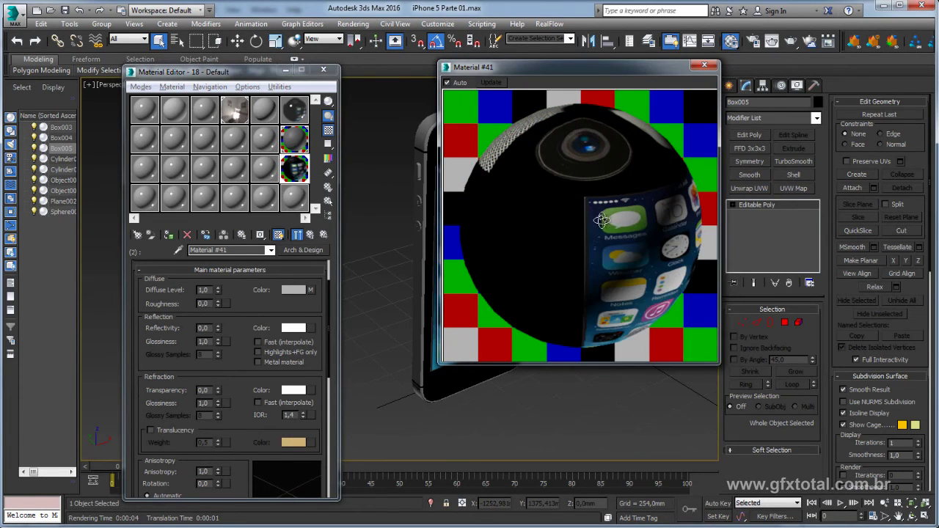
pyautogui.moveTo(601, 220); pyautogui.dragTo(560, 250)
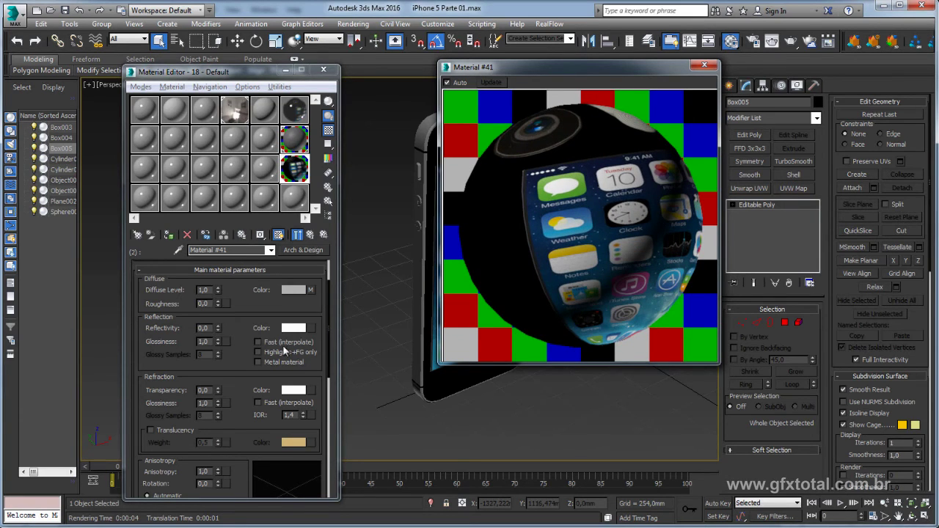
# - Expand Self Illumination (Glow), enable it, and start assigning a Filter Color map
pyautogui.scroll(-3, 241, 400)
pyautogui.scroll(-3, 241, 400)
pyautogui.scroll(-2, 250, 385)
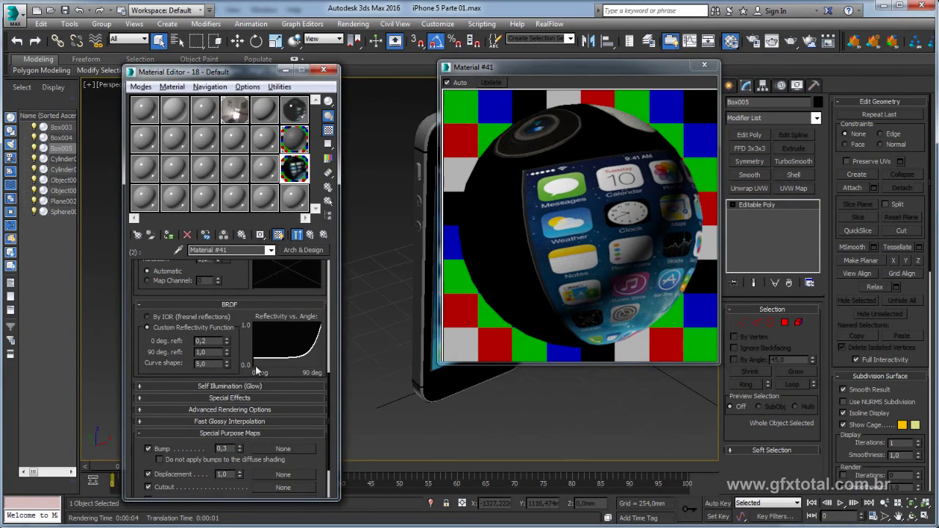
pyautogui.click(219, 387)
pyautogui.click(148, 368)
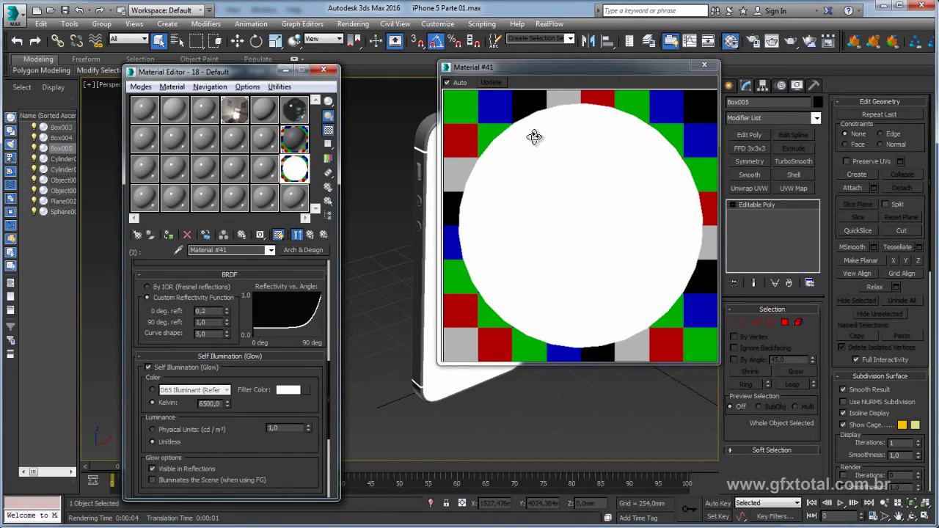
pyautogui.click(307, 391)
# - Load brilho_tela.jpg as the Bitmap glow map and show it shaded on the phone in the viewport
pyautogui.doubleClick(441, 136)
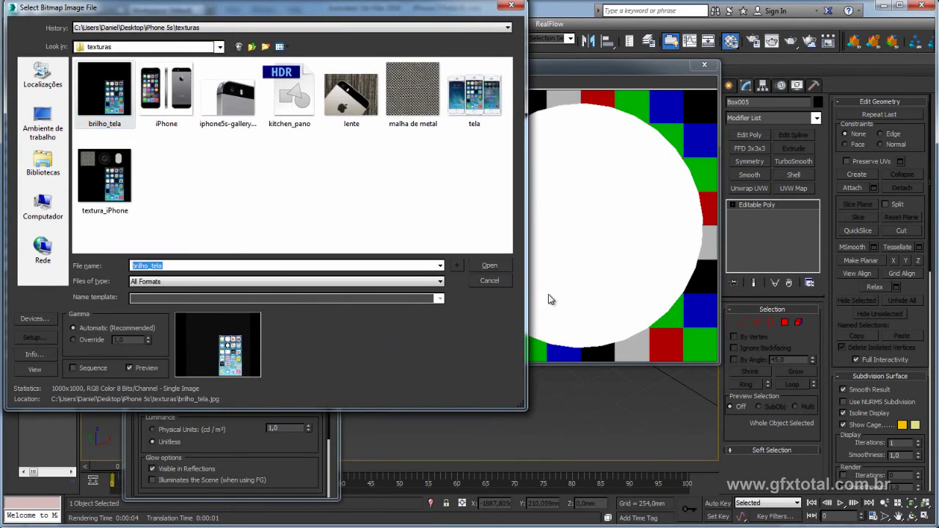
pyautogui.click(489, 265)
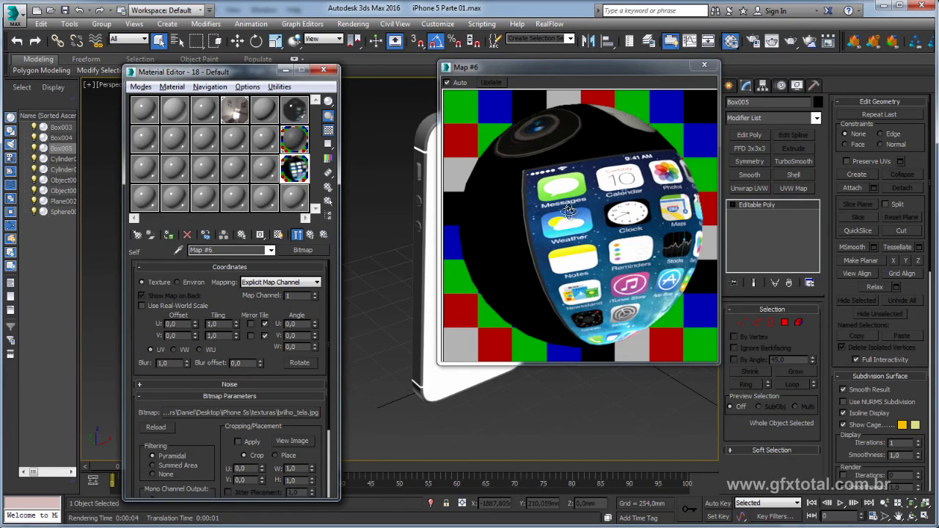
pyautogui.moveTo(571, 232); pyautogui.dragTo(603, 215)
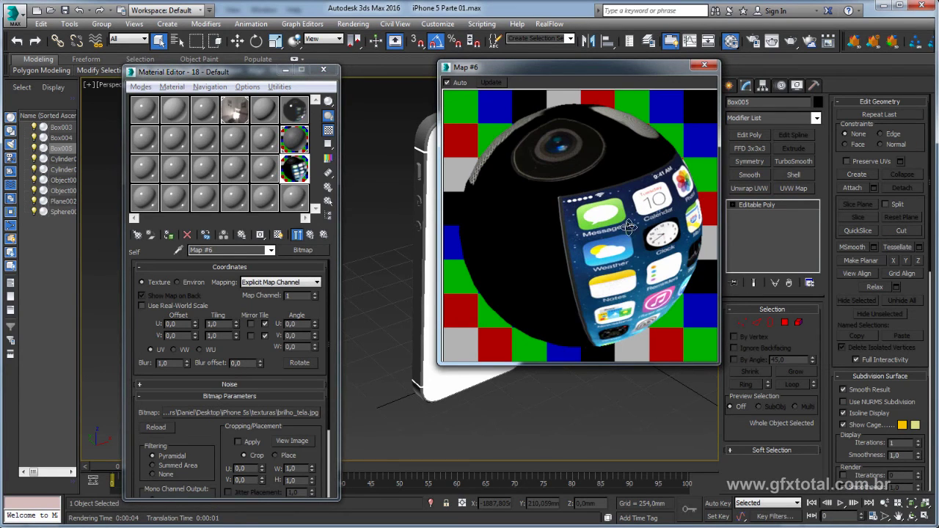
pyautogui.rightClick(598, 208)
pyautogui.click(600, 232)
pyautogui.rightClick(576, 200)
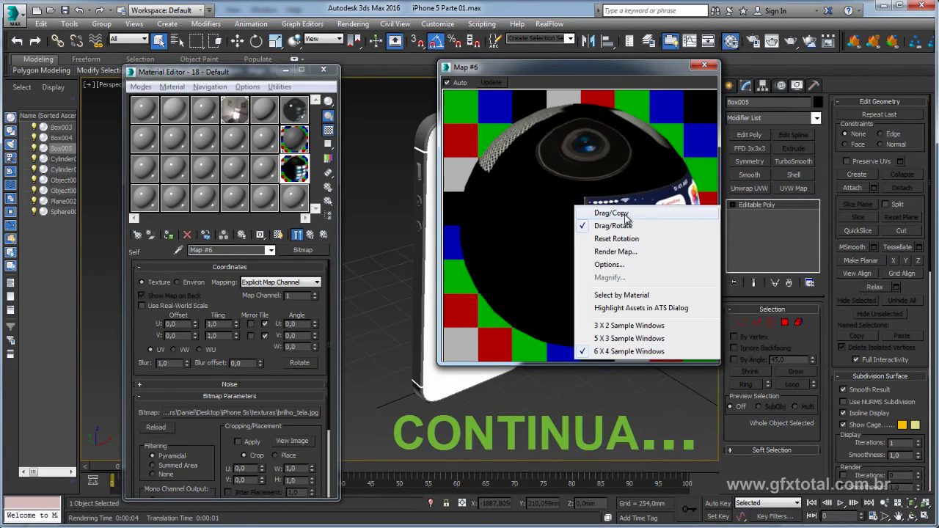
pyautogui.click(595, 206)
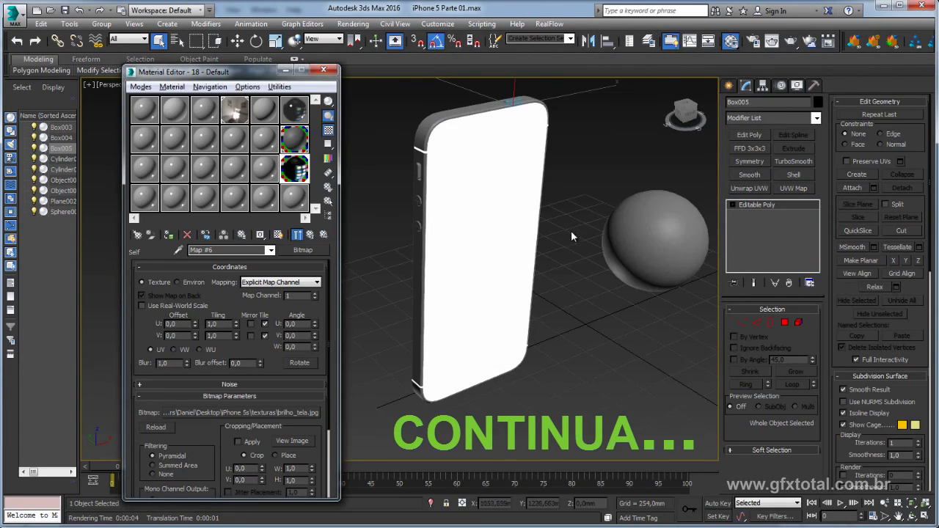
pyautogui.click(294, 239)
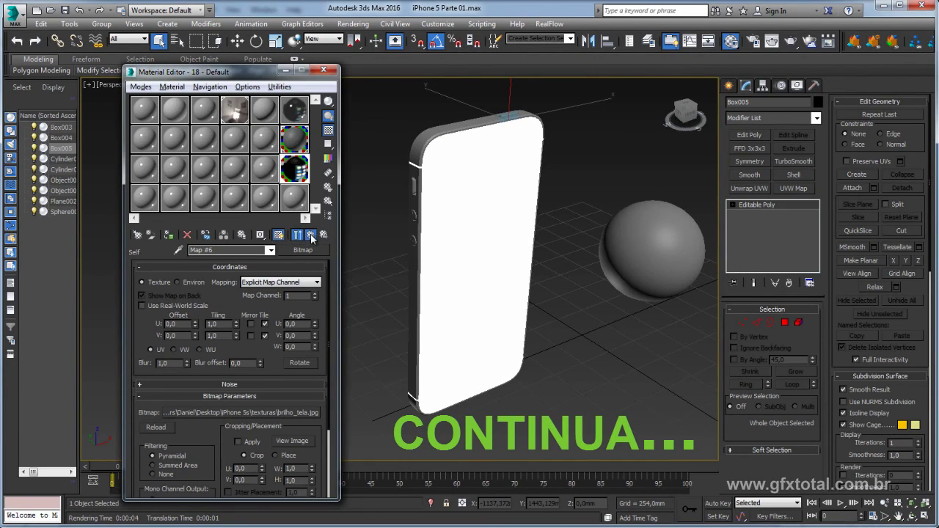
# - Return to the 18 - Default multi-material and open the Material #43 sub-material
pyautogui.click(311, 236)
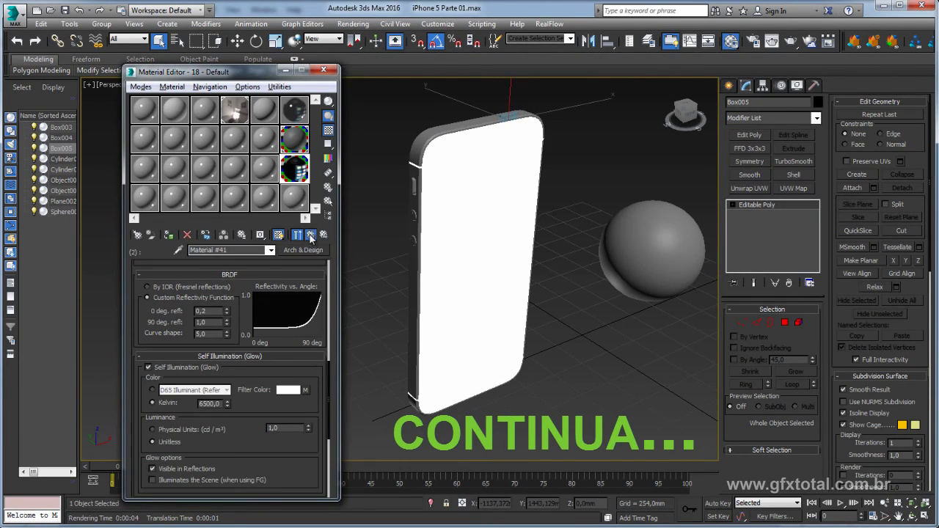
pyautogui.click(301, 238)
pyautogui.click(252, 320)
pyautogui.click(278, 235)
pyautogui.click(252, 327)
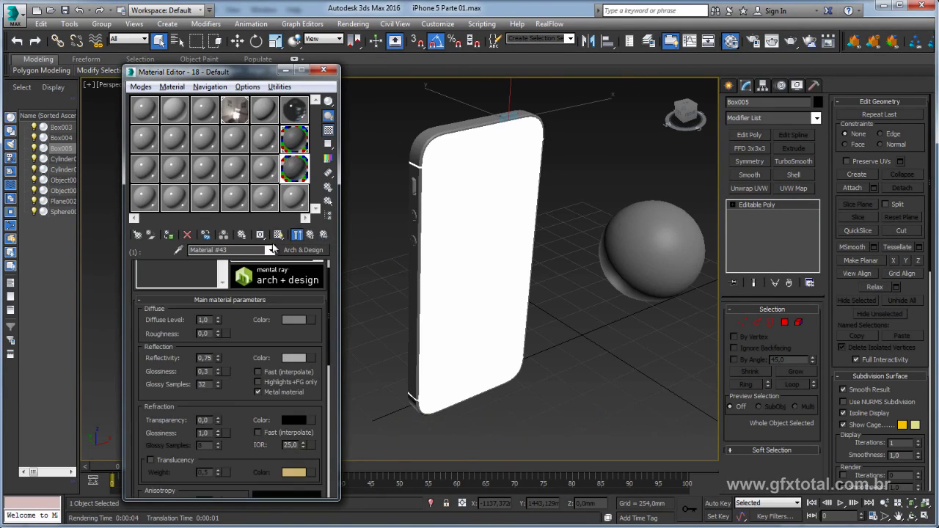